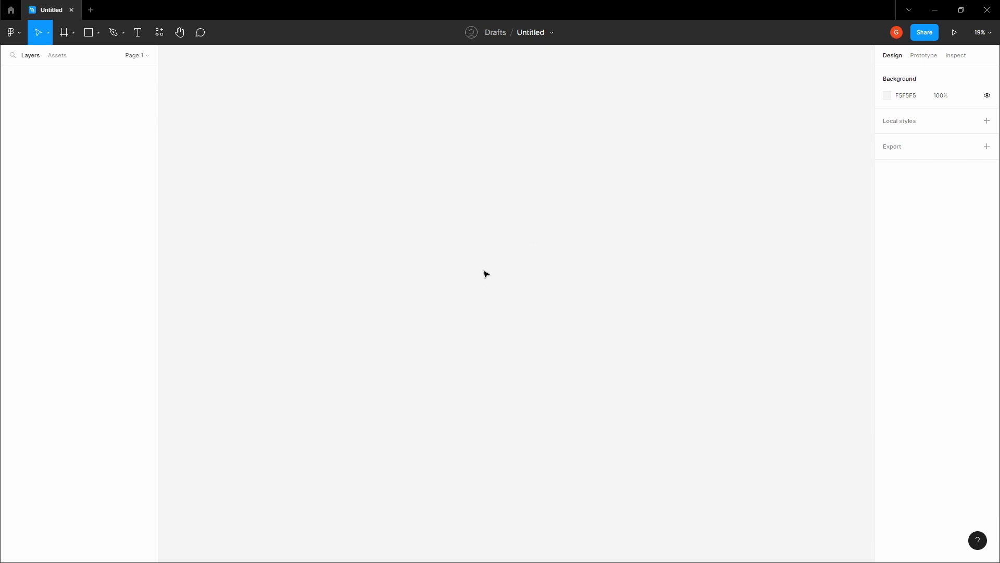
- Paste the iOS Native Elements, Text Styles, Colors and Icons frames onto the empty canvas
{"action": "key", "text": "ctrl+v"}
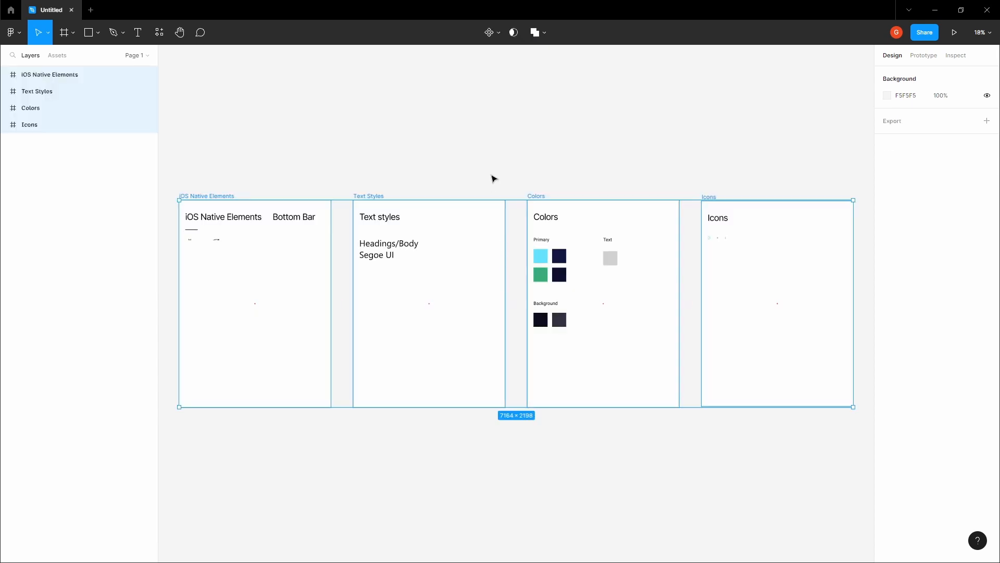
{"action": "left_click", "coordinate": [491, 177]}
{"action": "key", "text": "h"}
{"action": "scroll", "coordinate": [479, 183], "scroll_direction": "down", "scroll_amount": 3}
{"action": "scroll", "coordinate": [489, 221], "scroll_direction": "down", "scroll_amount": 5}
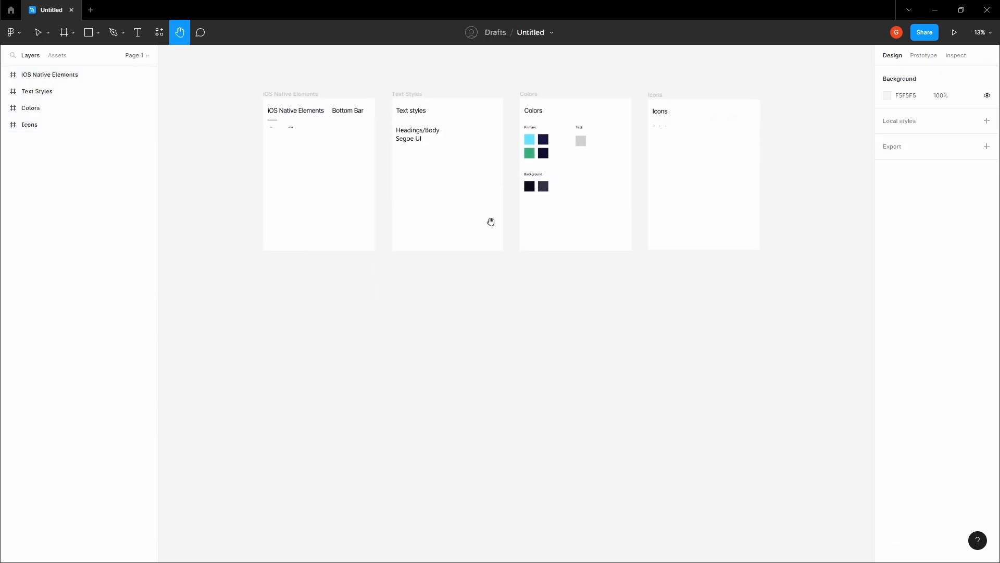
{"action": "scroll", "coordinate": [479, 255], "scroll_direction": "up", "scroll_amount": 2}
{"action": "scroll", "coordinate": [494, 254], "scroll_direction": "up", "scroll_amount": 4}
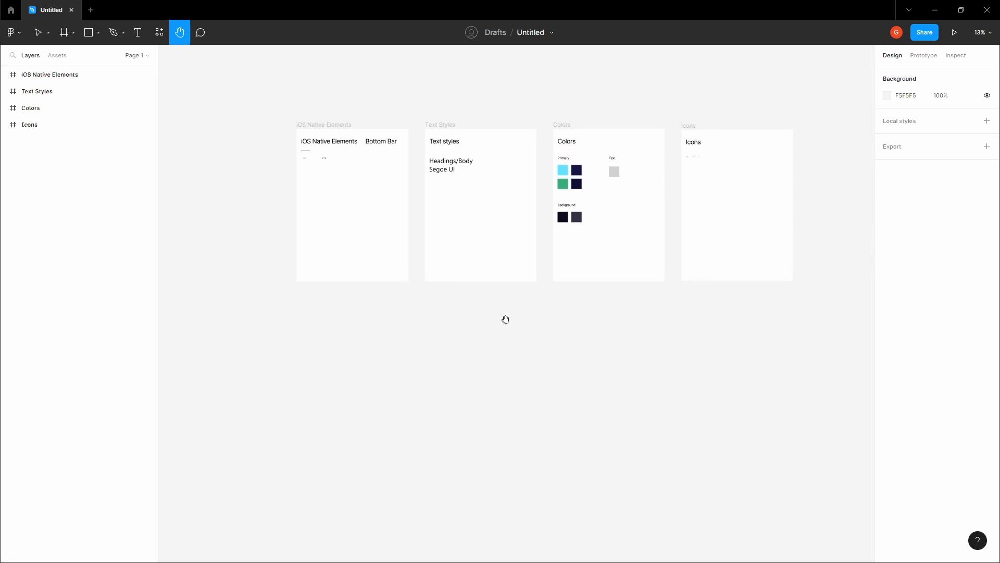
{"action": "scroll", "coordinate": [360, 221], "scroll_direction": "up", "scroll_amount": 3}
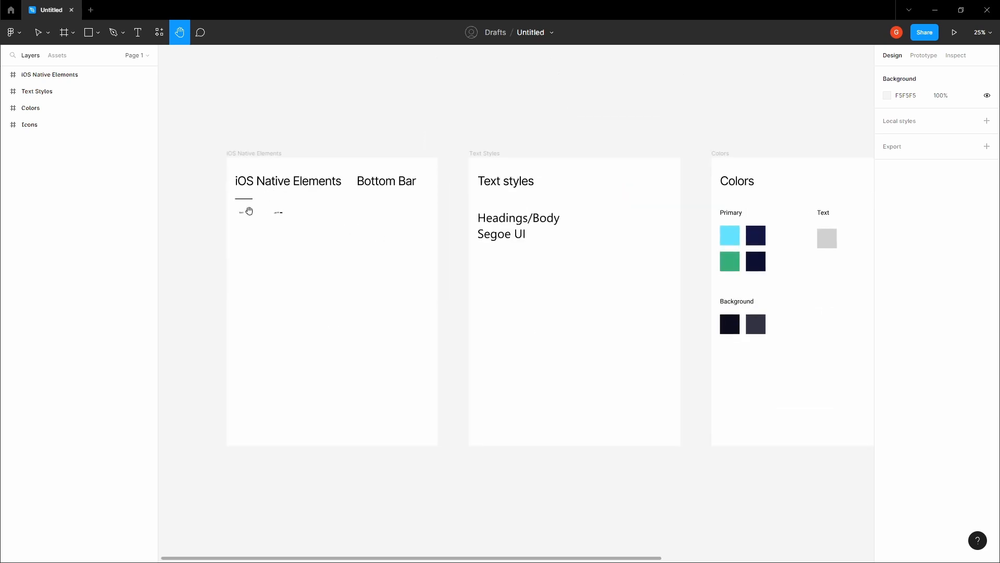
- Examine the pasted native elements, text styles, color swatches and icons in their four frames
{"action": "scroll", "coordinate": [249, 211], "scroll_direction": "up", "scroll_amount": 3}
{"action": "key", "text": "v"}
{"action": "left_click", "coordinate": [240, 193]}
{"action": "left_click", "coordinate": [285, 192]}
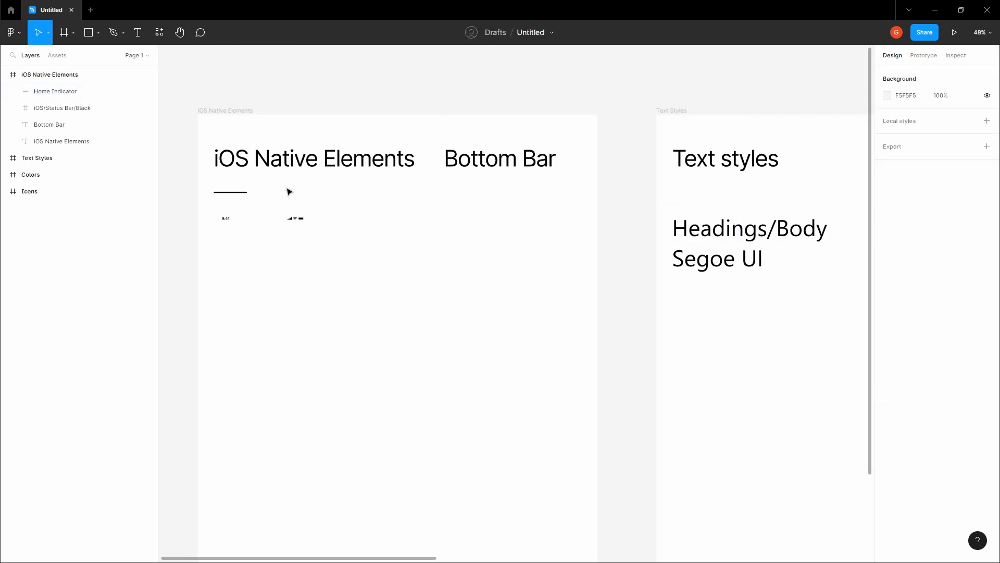
{"action": "left_click", "coordinate": [229, 193]}
{"action": "left_click", "coordinate": [275, 194]}
{"action": "key", "text": "space"}
{"action": "left_click_drag", "start_coordinate": [275, 195], "coordinate": [254, 191]}
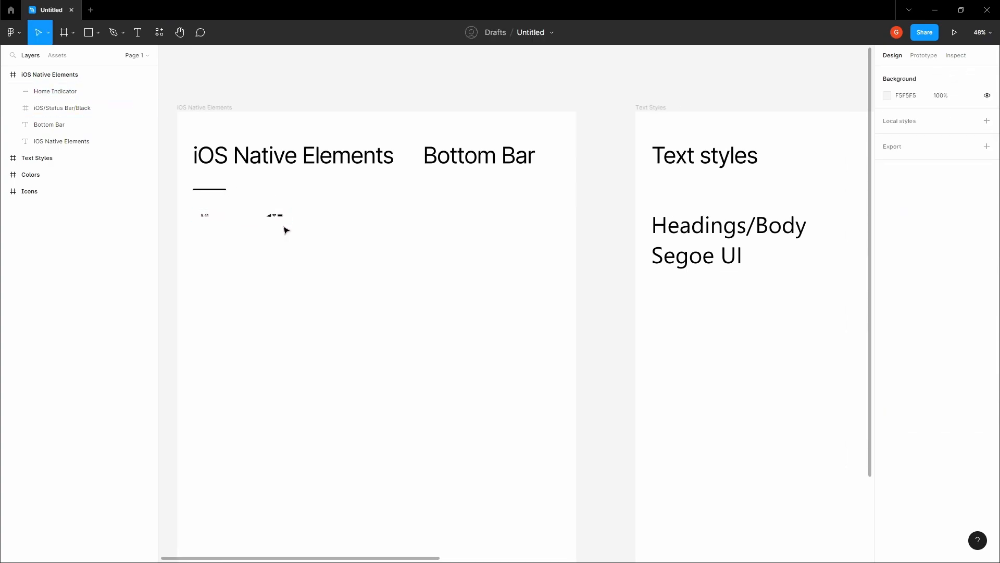
{"action": "key", "text": "space"}
{"action": "left_click_drag", "start_coordinate": [502, 227], "coordinate": [412, 215]}
{"action": "scroll", "coordinate": [469, 217], "scroll_direction": "down", "scroll_amount": 2}
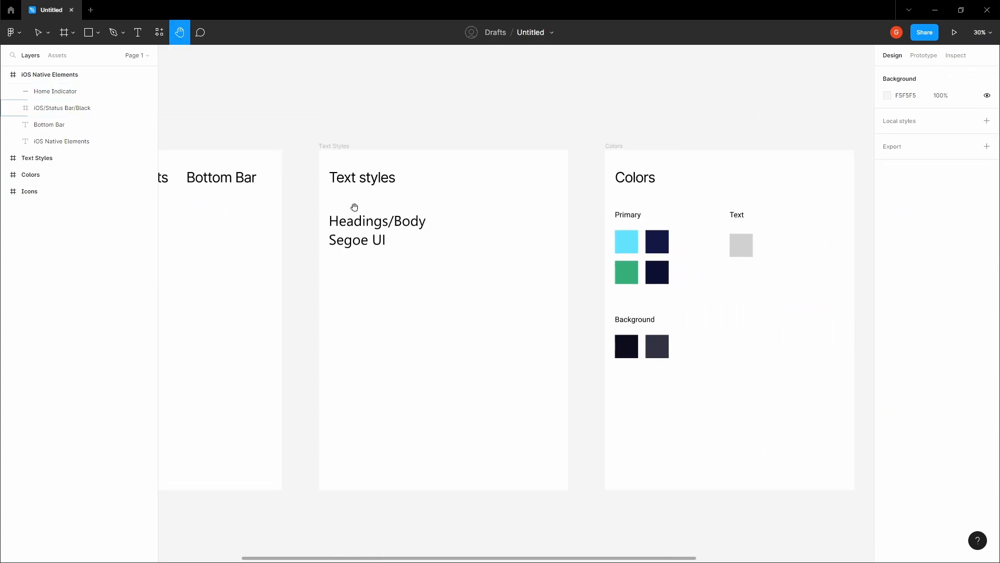
{"action": "scroll", "coordinate": [354, 208], "scroll_direction": "down", "scroll_amount": 1}
{"action": "scroll", "coordinate": [417, 239], "scroll_direction": "right", "scroll_amount": 5}
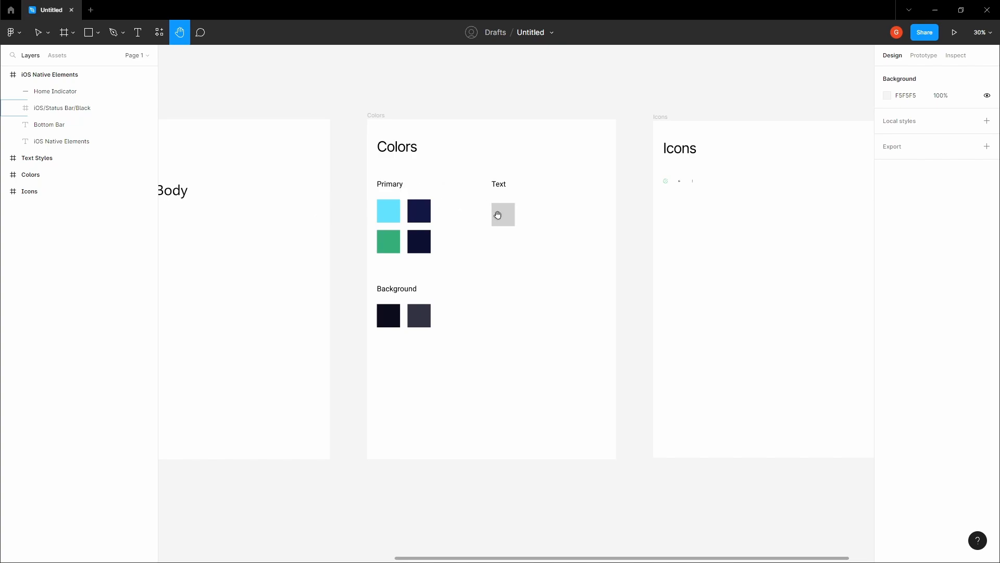
{"action": "left_click_drag", "start_coordinate": [498, 215], "coordinate": [399, 212]}
{"action": "scroll", "coordinate": [402, 213], "scroll_direction": "up", "scroll_amount": 1}
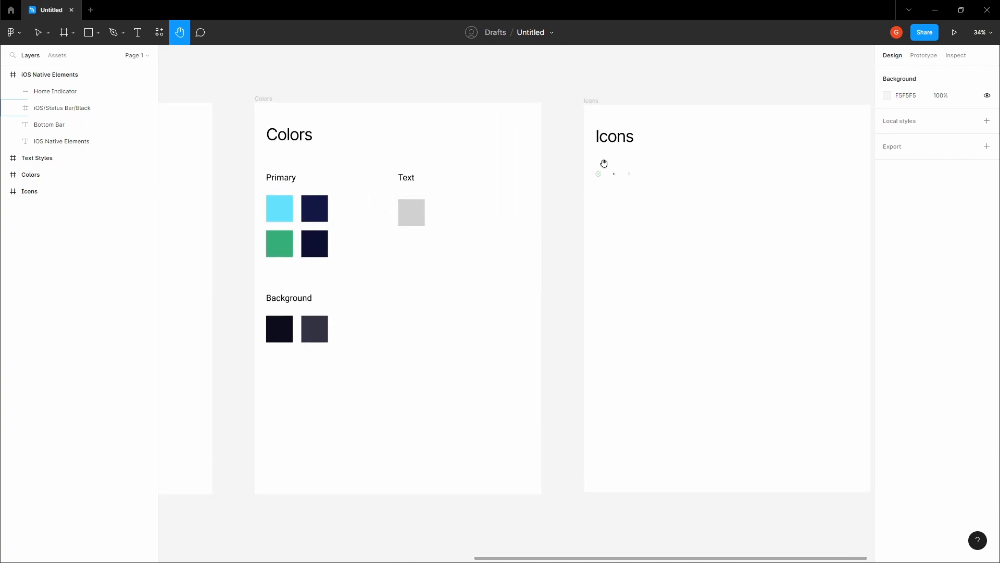
- Create an iPhone 13 Pro Max frame in the empty canvas area below the style frames
{"action": "scroll", "coordinate": [583, 179], "scroll_direction": "down", "scroll_amount": 4}
{"action": "left_click_drag", "start_coordinate": [473, 275], "coordinate": [550, 128]}
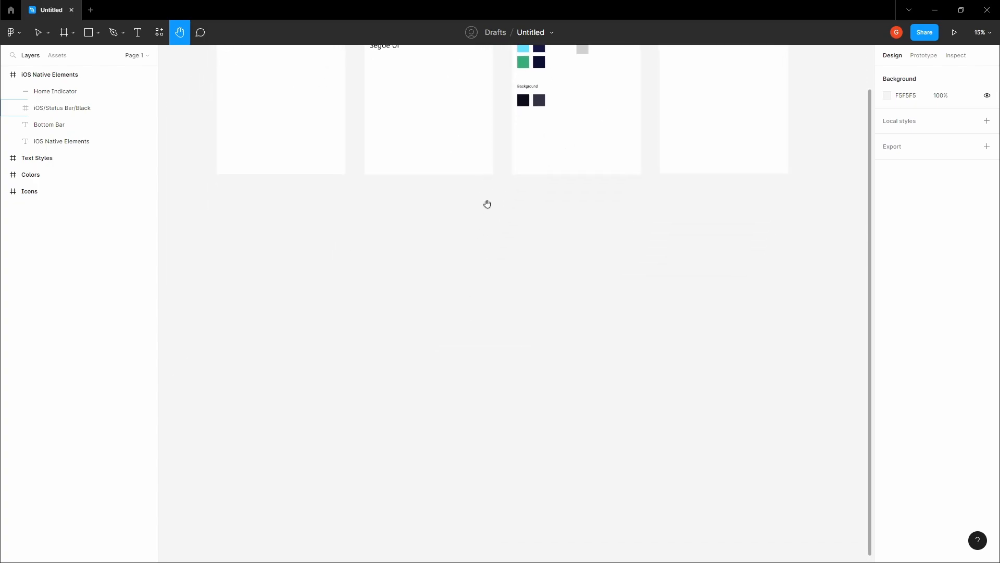
{"action": "scroll", "coordinate": [488, 218], "scroll_direction": "down", "scroll_amount": 1}
{"action": "left_click_drag", "start_coordinate": [488, 220], "coordinate": [494, 191]}
{"action": "key", "text": "v"}
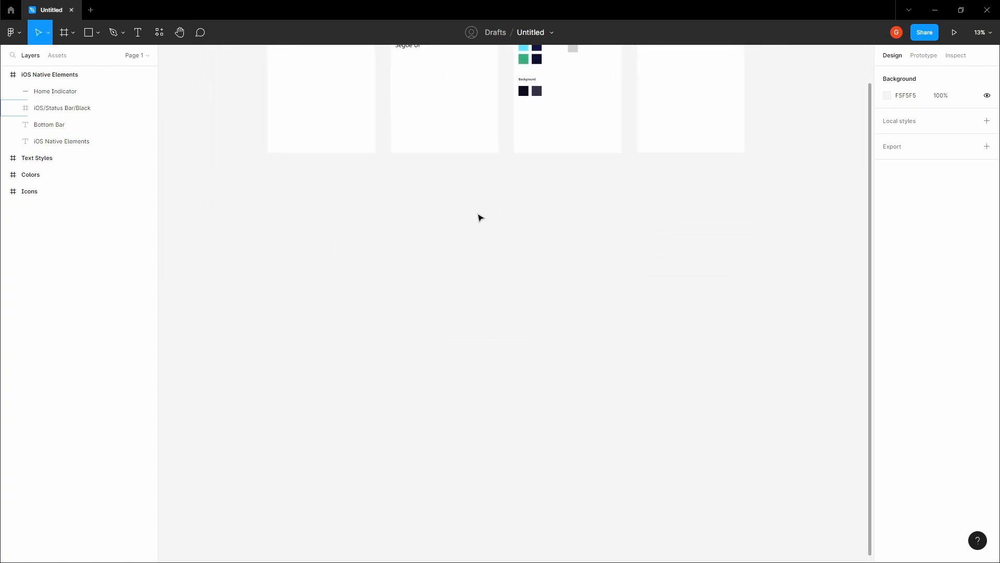
{"action": "key", "text": "f"}
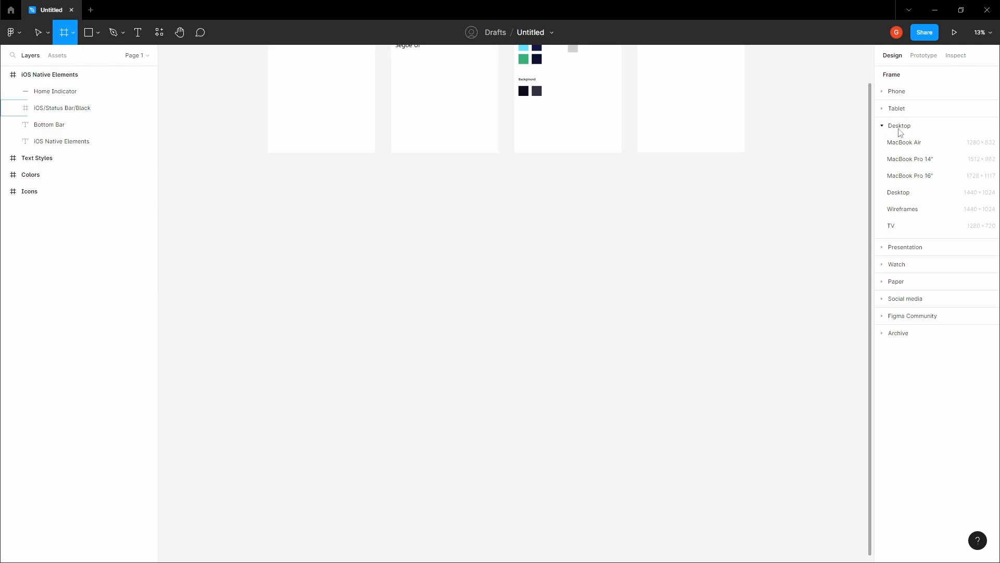
{"action": "left_click", "coordinate": [906, 110]}
{"action": "left_click", "coordinate": [902, 92]}
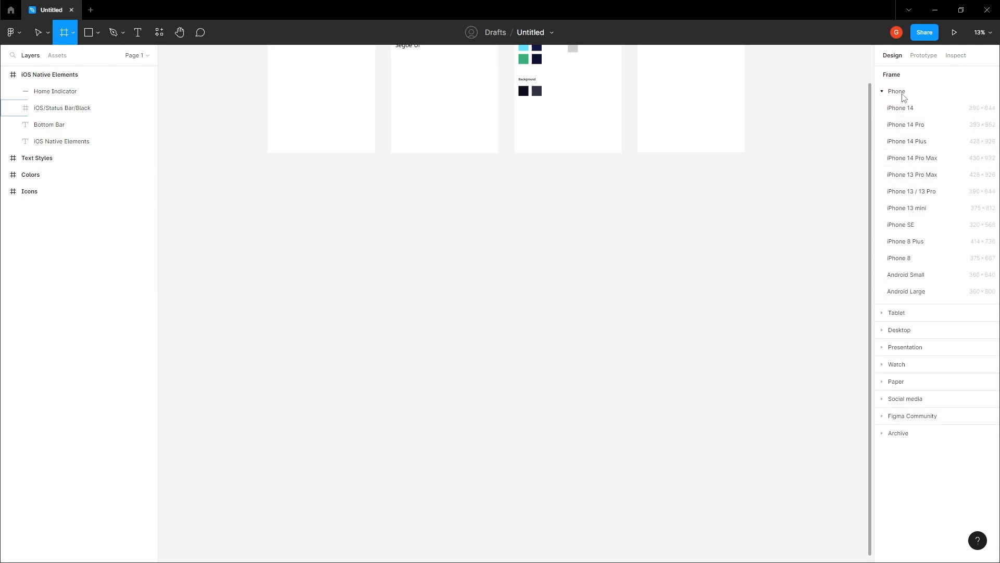
{"action": "left_click", "coordinate": [922, 178]}
- Duplicate the iPhone 13 Pro Max frame to make a row of four phone frames
{"action": "key", "text": "h"}
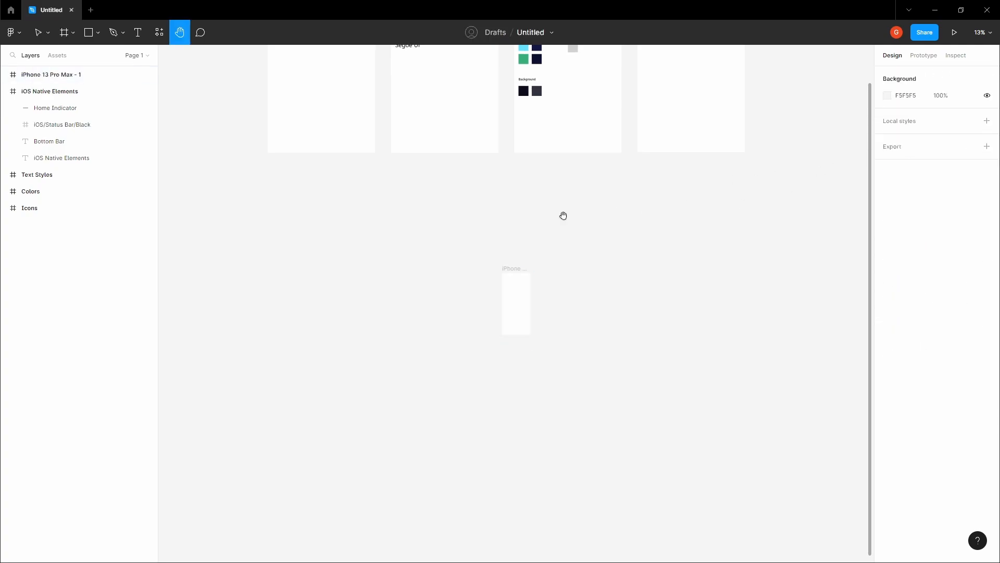
{"action": "scroll", "coordinate": [552, 234], "scroll_direction": "up", "scroll_amount": 1}
{"action": "left_click_drag", "start_coordinate": [519, 244], "coordinate": [460, 240]}
{"action": "key", "text": "v"}
{"action": "left_click", "coordinate": [430, 224]}
{"action": "left_click", "coordinate": [411, 216]}
{"action": "left_click_drag", "start_coordinate": [322, 211], "coordinate": [541, 375]}
{"action": "left_click_drag", "start_coordinate": [420, 263], "coordinate": [556, 254]}
{"action": "left_click", "coordinate": [424, 217]}
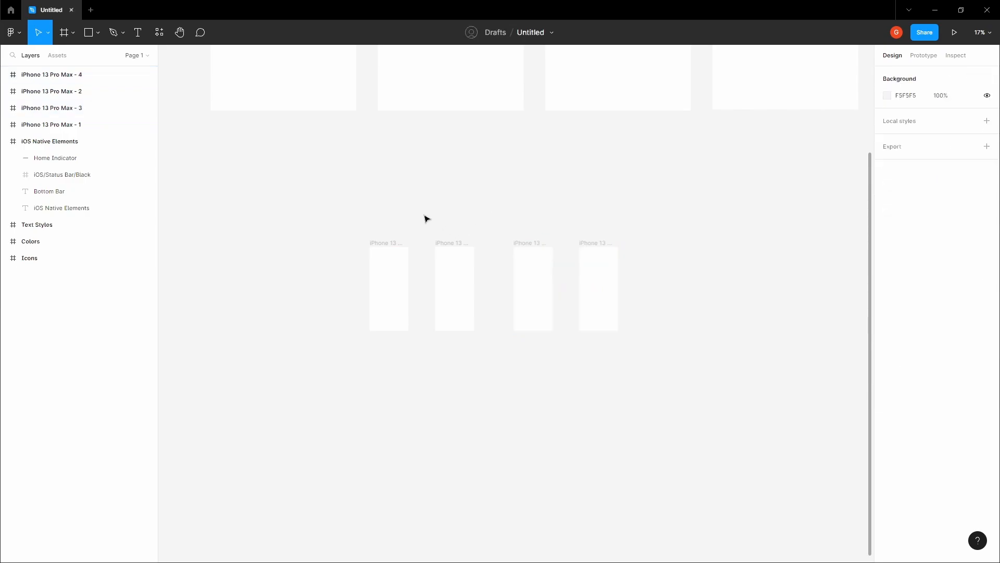
{"action": "key", "text": "h"}
{"action": "left_click_drag", "start_coordinate": [416, 221], "coordinate": [416, 271]}
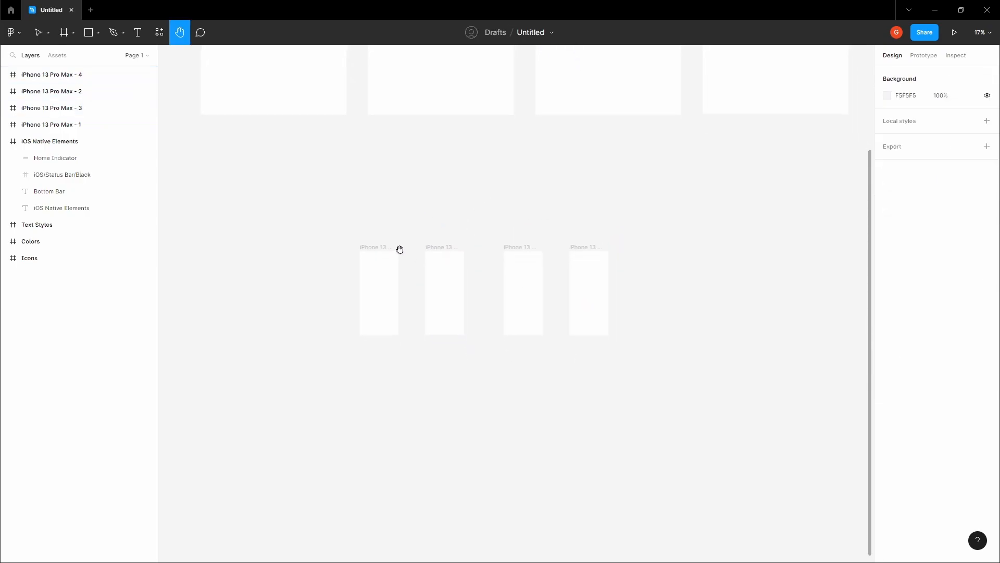
{"action": "key", "text": "v"}
{"action": "scroll", "coordinate": [411, 248], "scroll_direction": "up", "scroll_amount": 3}
{"action": "left_click", "coordinate": [448, 253]}
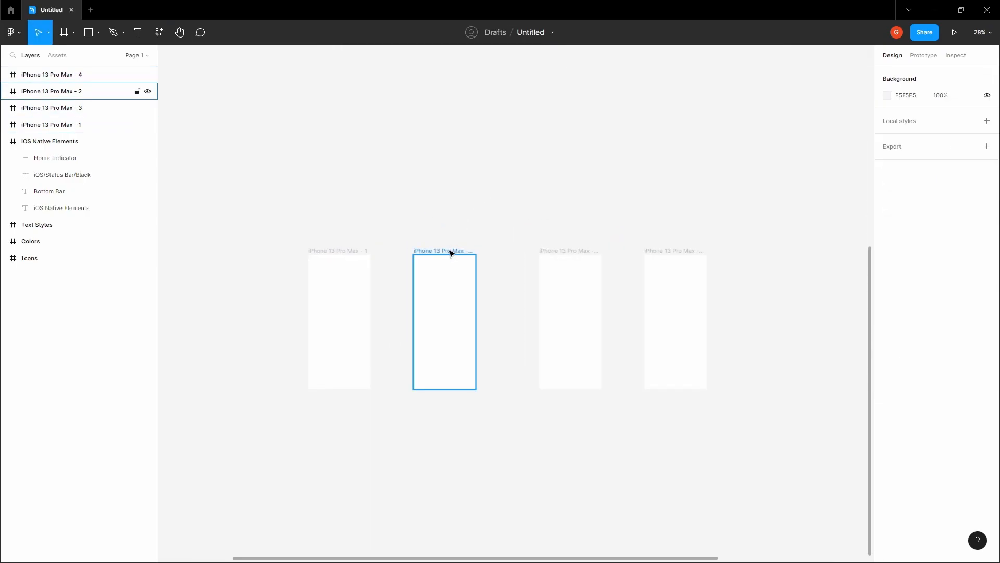
{"action": "left_click", "coordinate": [542, 238]}
{"action": "key", "text": "h"}
{"action": "left_click_drag", "start_coordinate": [499, 232], "coordinate": [467, 267]}
{"action": "scroll", "coordinate": [468, 268], "scroll_direction": "down", "scroll_amount": 2}
- Fill all four iPhone 13 Pro Max frames with 0C0D1C, sampled from the darkest Background swatch in the Colors frame
{"action": "key", "text": "v"}
{"action": "left_click", "coordinate": [351, 283]}
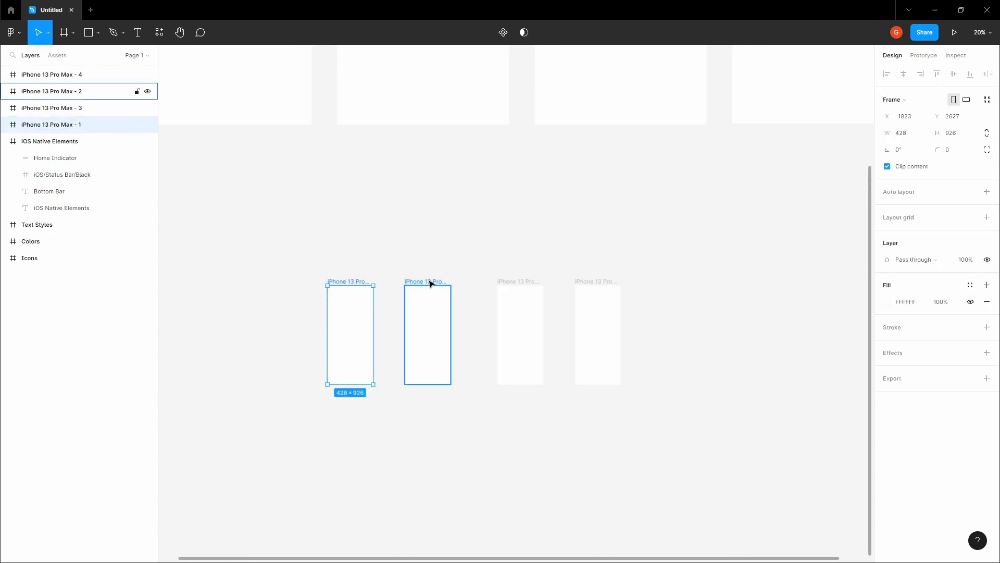
{"action": "left_click", "coordinate": [431, 283], "text": "shift"}
{"action": "left_click", "coordinate": [514, 282], "text": "shift"}
{"action": "left_click", "coordinate": [594, 282], "text": "shift"}
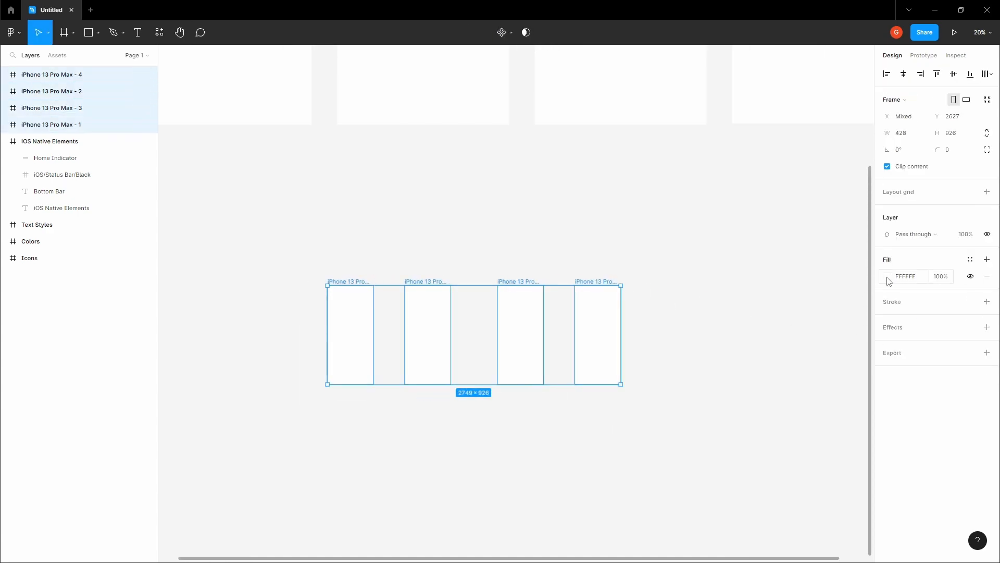
{"action": "scroll", "coordinate": [623, 245], "scroll_direction": "up", "scroll_amount": 5}
{"action": "scroll", "coordinate": [572, 253], "scroll_direction": "up", "scroll_amount": 3}
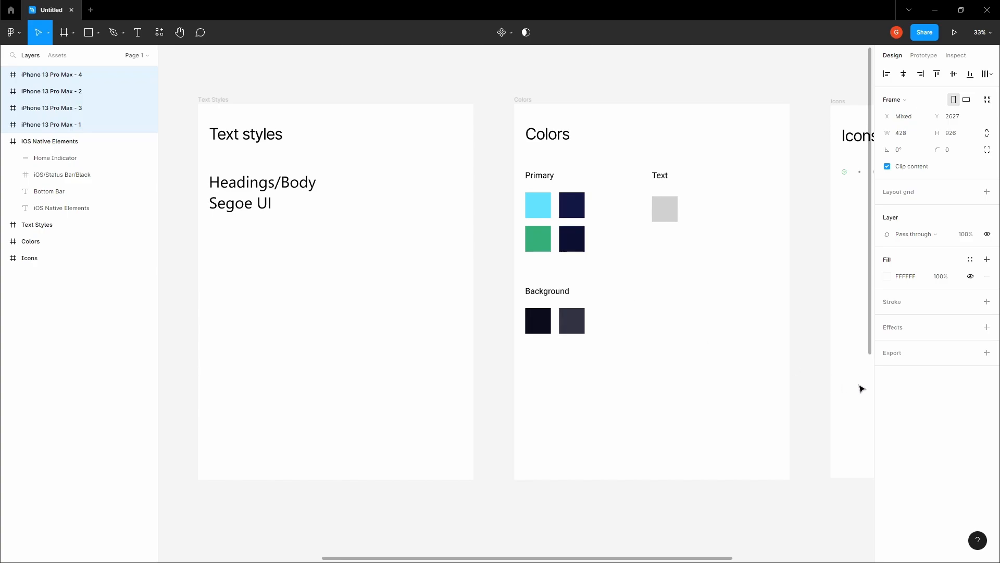
{"action": "left_click", "coordinate": [887, 277]}
{"action": "left_click", "coordinate": [764, 433]}
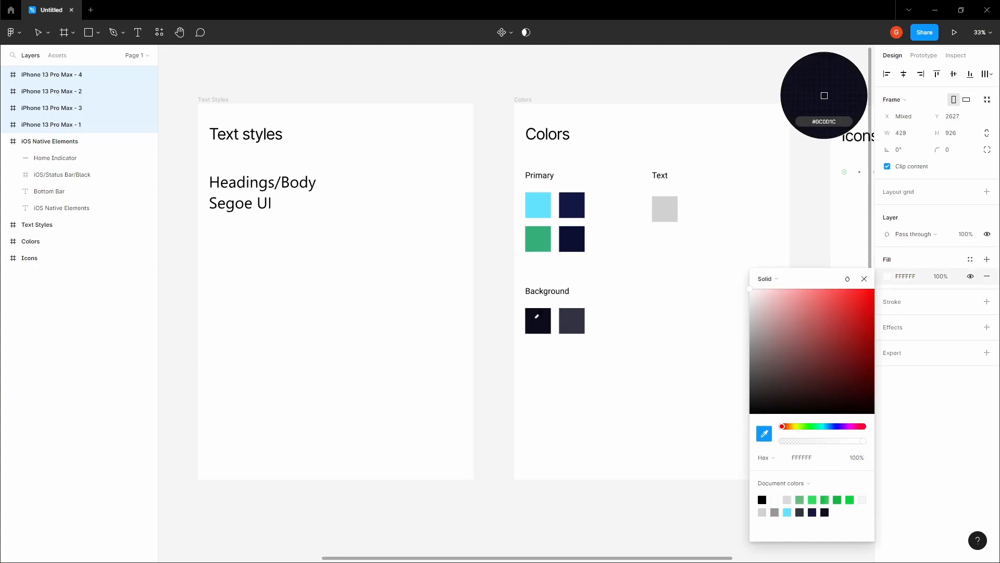
{"action": "left_click", "coordinate": [535, 319]}
{"action": "left_click", "coordinate": [486, 320]}
- Move the second, third and fourth phone frames farther to the right, widening the gap beside the first frame
{"action": "key", "text": "h"}
{"action": "left_click_drag", "start_coordinate": [486, 324], "coordinate": [515, 132]}
{"action": "scroll", "coordinate": [536, 259], "scroll_direction": "down", "scroll_amount": 3}
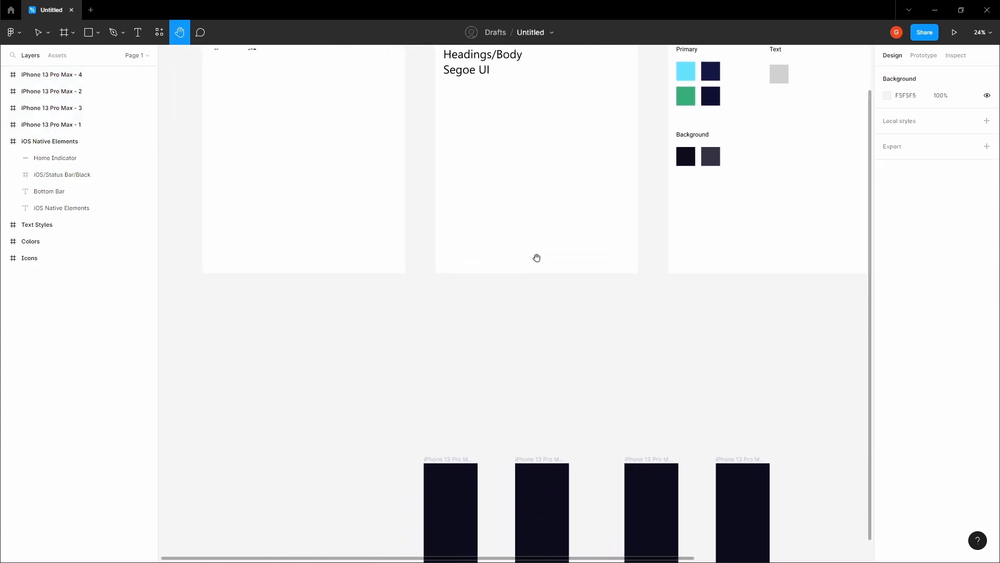
{"action": "scroll", "coordinate": [547, 289], "scroll_direction": "down", "scroll_amount": 2}
{"action": "key", "text": "v"}
{"action": "left_click", "coordinate": [495, 305]}
{"action": "left_click", "coordinate": [552, 305], "text": "shift"}
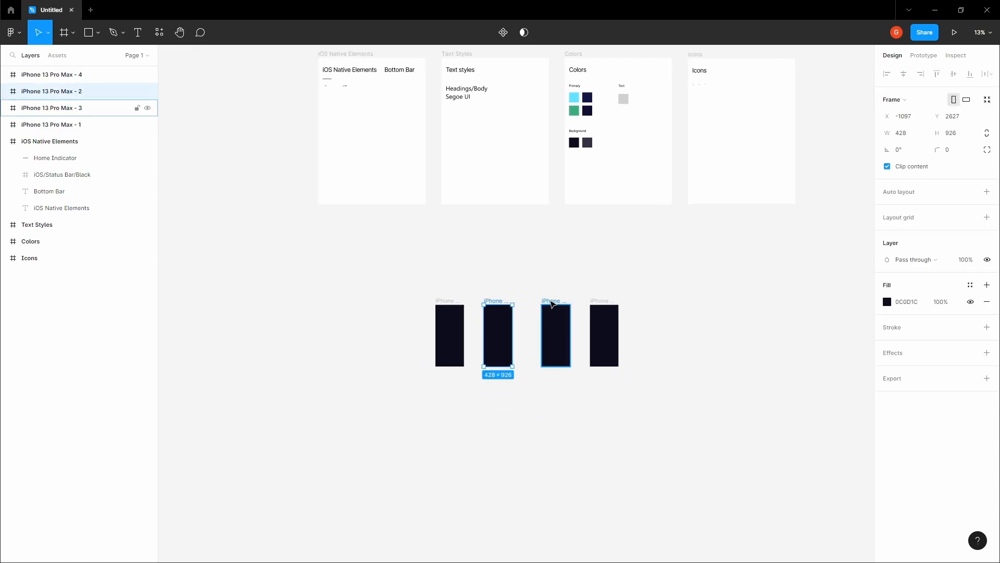
{"action": "left_click", "coordinate": [596, 305], "text": "shift"}
{"action": "left_click", "coordinate": [596, 305], "text": "shift"}
{"action": "left_click_drag", "start_coordinate": [525, 317], "coordinate": [601, 317]}
{"action": "left_click", "coordinate": [534, 273]}
- Copy the Home Indicator and iOS/Status Bar/Black elements from the iOS Native Elements frame
{"action": "key", "text": "h"}
{"action": "left_click_drag", "start_coordinate": [534, 273], "coordinate": [584, 339]}
{"action": "scroll", "coordinate": [382, 152], "scroll_direction": "up", "scroll_amount": 5}
{"action": "key", "text": "v"}
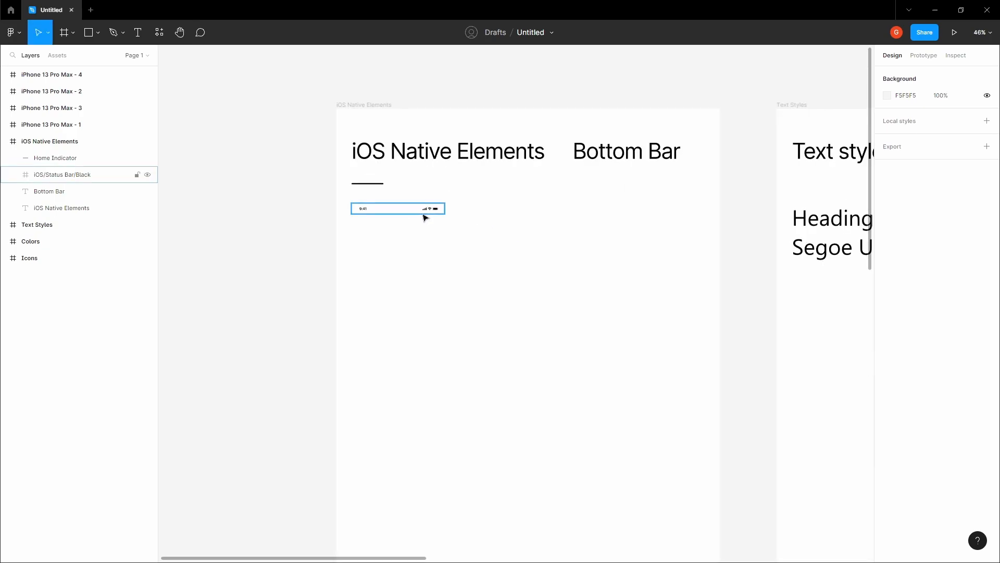
{"action": "left_click", "coordinate": [422, 209]}
{"action": "left_click", "coordinate": [372, 184], "text": "shift"}
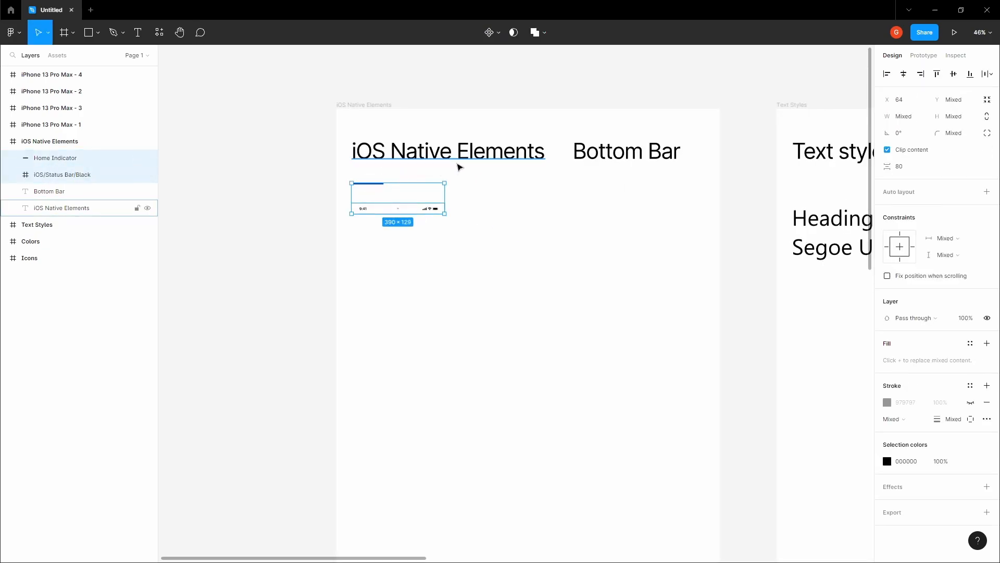
{"action": "scroll", "coordinate": [525, 214], "scroll_direction": "down", "scroll_amount": 3}
- Paste the copied home indicator and status bar into the iPhone 13 Pro Max - 1 frame
{"action": "left_click", "coordinate": [637, 254]}
{"action": "key", "text": "space"}
{"action": "left_click_drag", "start_coordinate": [671, 340], "coordinate": [615, 295]}
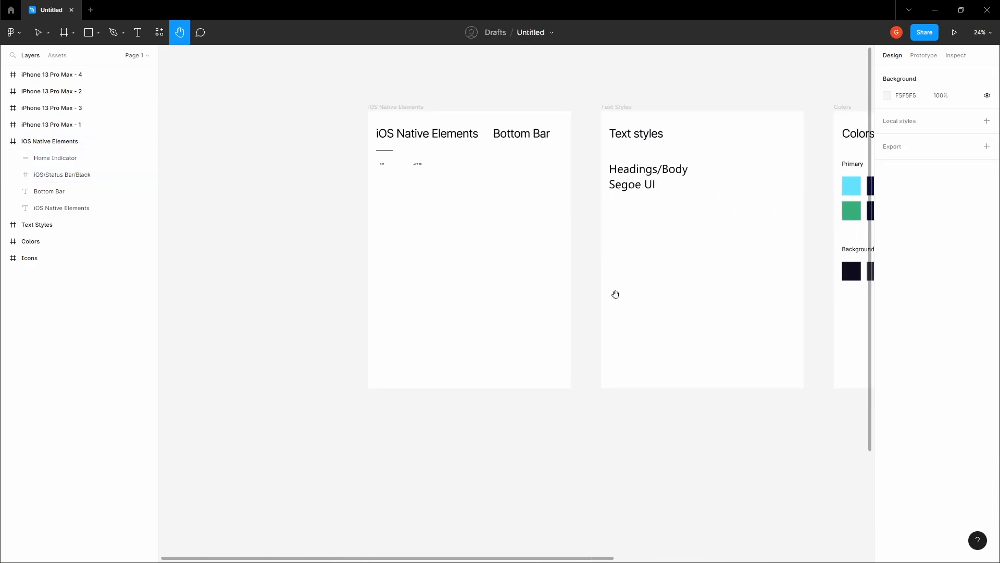
{"action": "left_click_drag", "start_coordinate": [629, 357], "coordinate": [524, 218]}
{"action": "left_click_drag", "start_coordinate": [545, 358], "coordinate": [479, 276]}
{"action": "scroll", "coordinate": [453, 279], "scroll_direction": "down", "scroll_amount": 3}
{"action": "scroll", "coordinate": [455, 226], "scroll_direction": "up", "scroll_amount": 5}
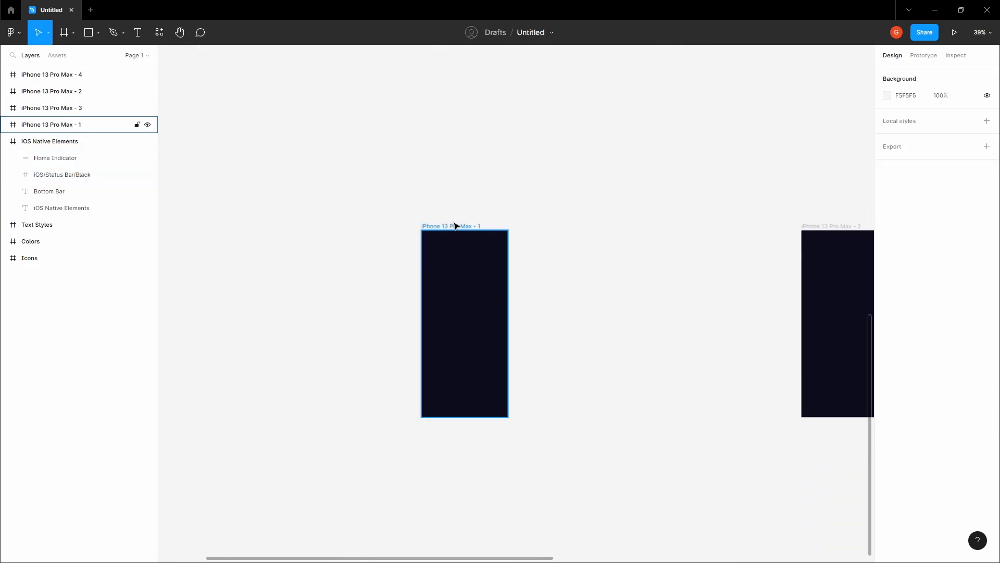
{"action": "left_click", "coordinate": [449, 226]}
{"action": "key", "text": "ctrl+v"}
{"action": "scroll", "coordinate": [556, 314], "scroll_direction": "down", "scroll_amount": 1}
{"action": "scroll", "coordinate": [556, 315], "scroll_direction": "left", "scroll_amount": 1}
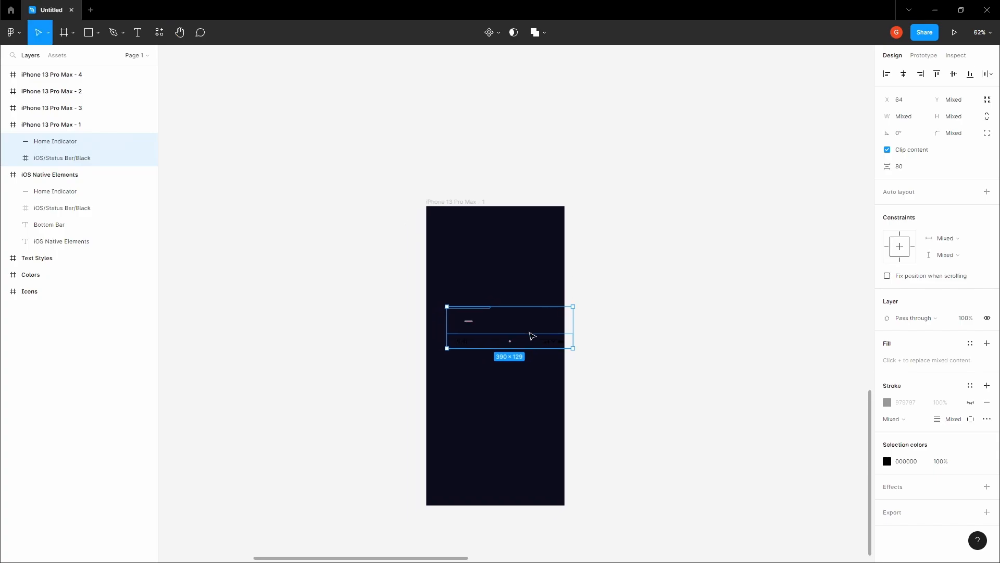
- Shift the pasted status bar and home indicator to X 19 within the phone frame and recolor them white (FFFFFF)
{"action": "left_click_drag", "start_coordinate": [531, 335], "coordinate": [520, 344]}
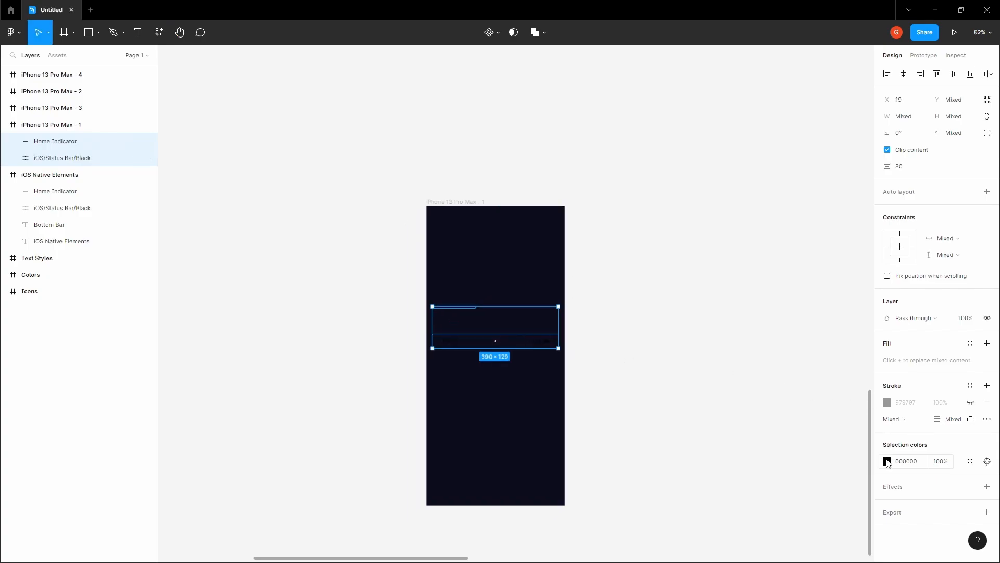
{"action": "left_click", "coordinate": [887, 461]}
{"action": "left_click", "coordinate": [608, 214]}
- Place the status bar at the phone frame's top-left corner (X 0, Y 0) and stretch it to 428 wide
{"action": "scroll", "coordinate": [501, 328], "scroll_direction": "up", "scroll_amount": 3}
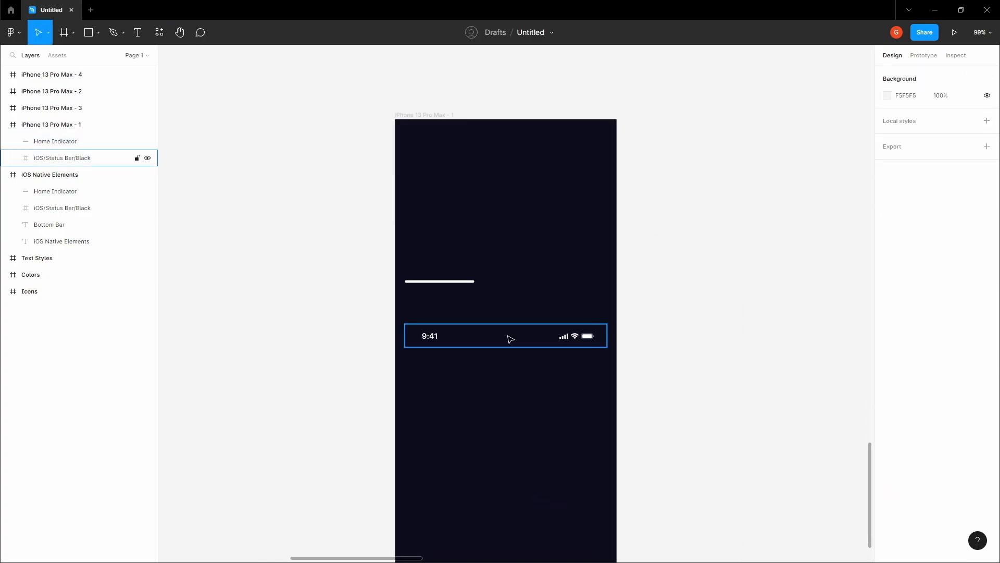
{"action": "left_click", "coordinate": [513, 340]}
{"action": "left_click_drag", "start_coordinate": [526, 345], "coordinate": [462, 105]}
{"action": "scroll", "coordinate": [518, 198], "scroll_direction": "up", "scroll_amount": 3}
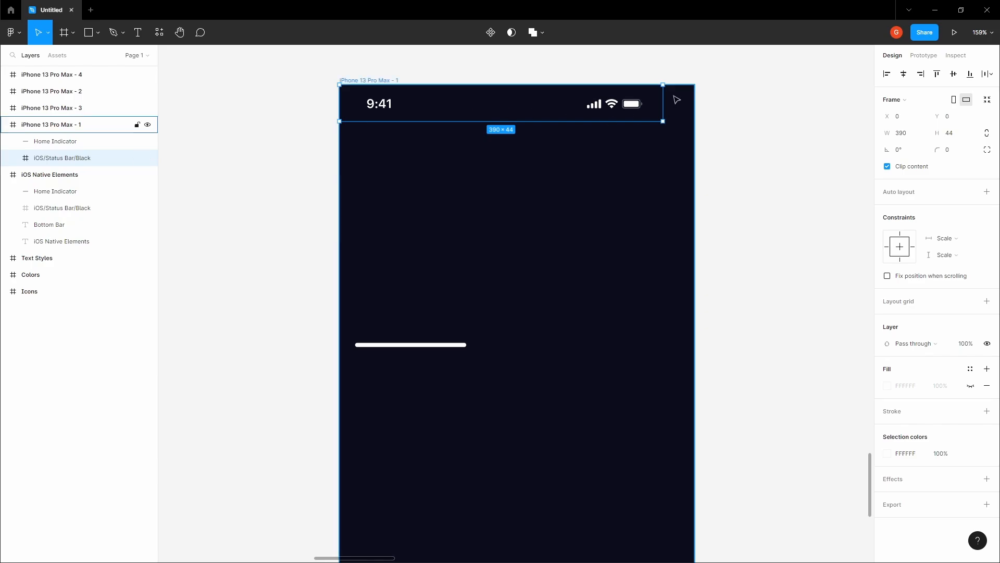
{"action": "scroll", "coordinate": [683, 104], "scroll_direction": "up", "scroll_amount": 5}
{"action": "scroll", "coordinate": [676, 112], "scroll_direction": "down", "scroll_amount": 5}
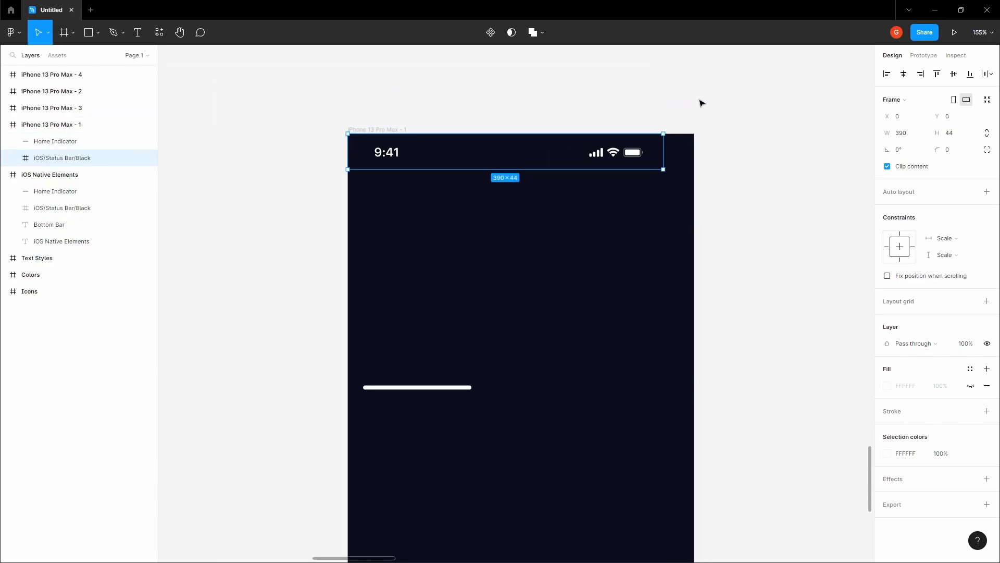
{"action": "scroll", "coordinate": [648, 118], "scroll_direction": "up", "scroll_amount": 4}
{"action": "left_click_drag", "start_coordinate": [632, 136], "coordinate": [692, 140]}
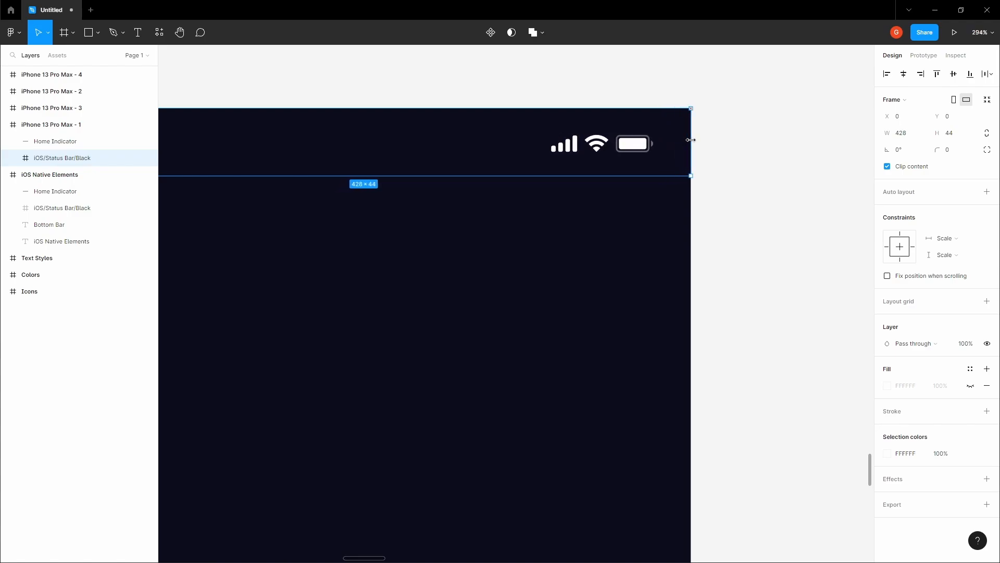
{"action": "scroll", "coordinate": [720, 157], "scroll_direction": "down", "scroll_amount": 3}
{"action": "left_click", "coordinate": [734, 165]}
- Move the home indicator to the horizontal center near the phone frame's bottom edge, at about X 147, Y 857
{"action": "key", "text": "space"}
{"action": "scroll", "coordinate": [731, 159], "scroll_direction": "down", "scroll_amount": 6}
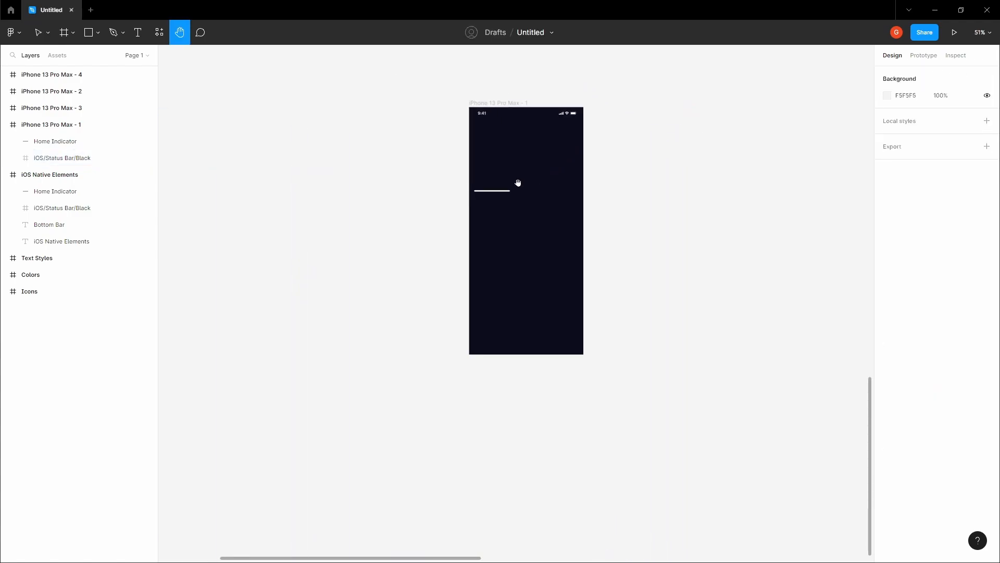
{"action": "left_click_drag", "start_coordinate": [505, 197], "coordinate": [539, 341]}
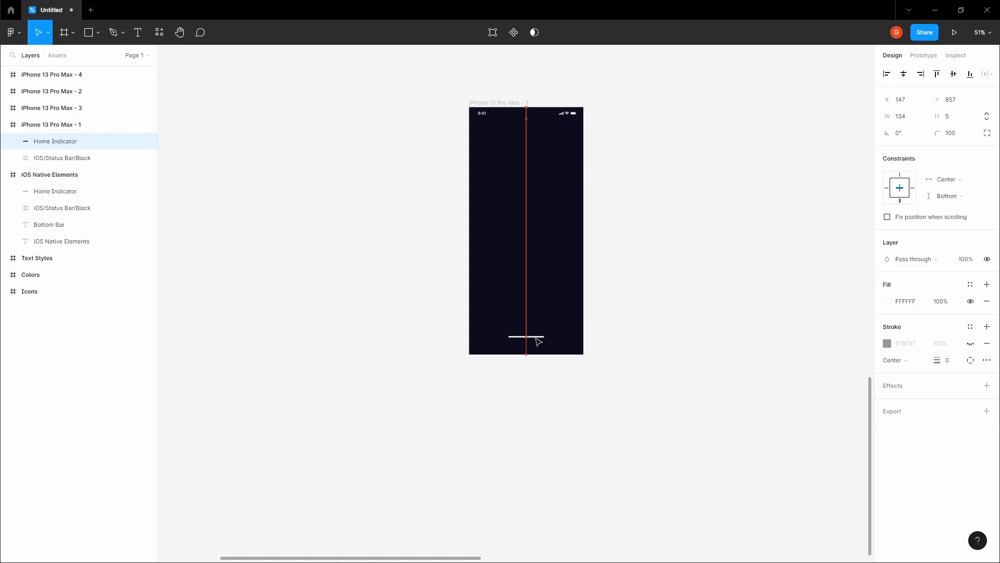
- Nudge the home indicator down to Y 913, close to the bottom edge of the iPhone 13 Pro Max - 1 frame
{"action": "scroll", "coordinate": [539, 350], "scroll_direction": "up", "scroll_amount": 5}
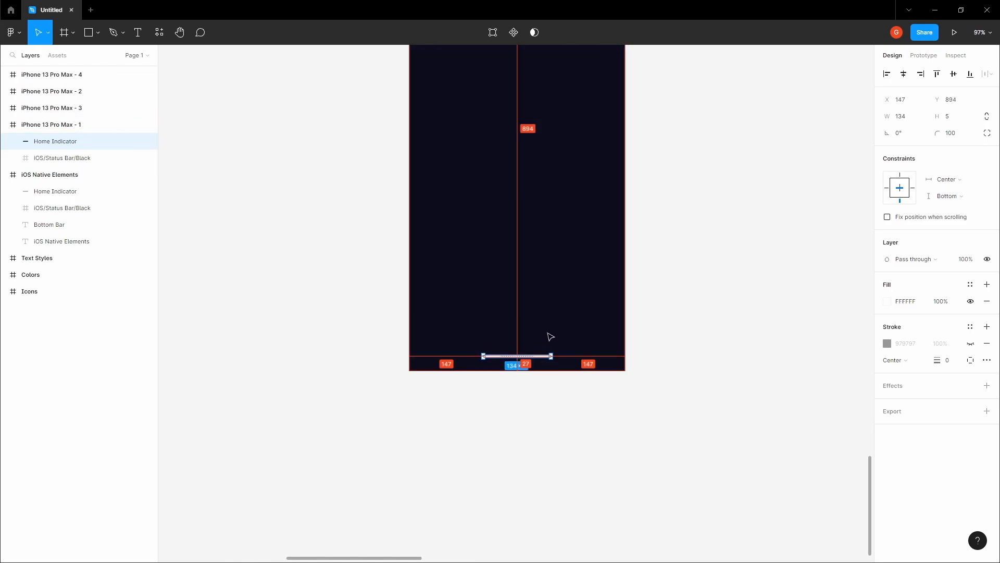
{"action": "key", "text": "Down"}
{"action": "key", "text": "Down"}
{"action": "key", "text": "Down"}
{"action": "key", "text": "Down"}
{"action": "key", "text": "Down"}
{"action": "key", "text": "Down"}
{"action": "key", "text": "Down"}
{"action": "key", "text": "Down"}
{"action": "key", "text": "Down"}
{"action": "key", "text": "Down"}
{"action": "key", "text": "Down"}
{"action": "key", "text": "Down"}
{"action": "key", "text": "Down"}
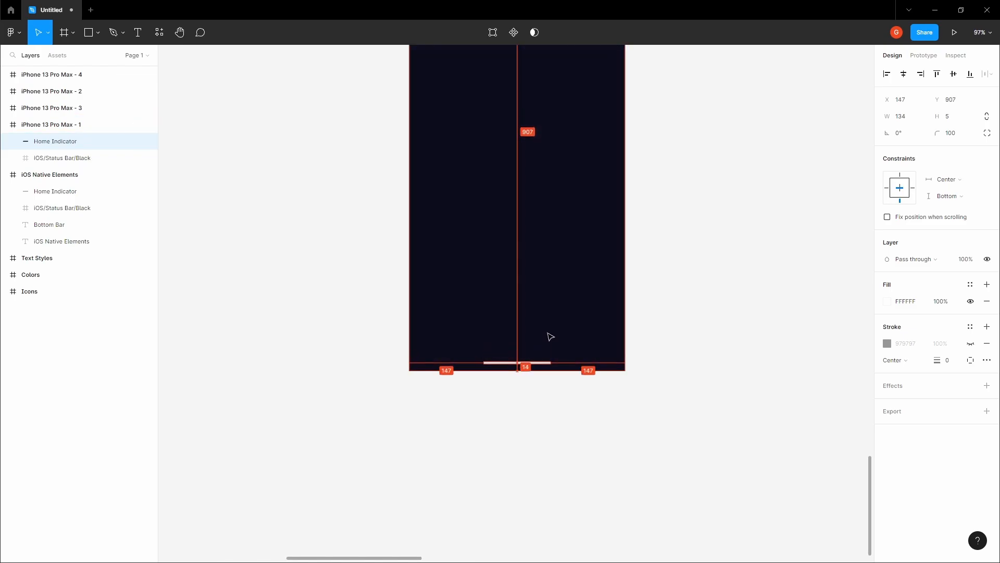
{"action": "key", "text": "Down"}
{"action": "key", "text": "Down"}
{"action": "key", "text": "Down"}
{"action": "key", "text": "Down"}
{"action": "key", "text": "Down"}
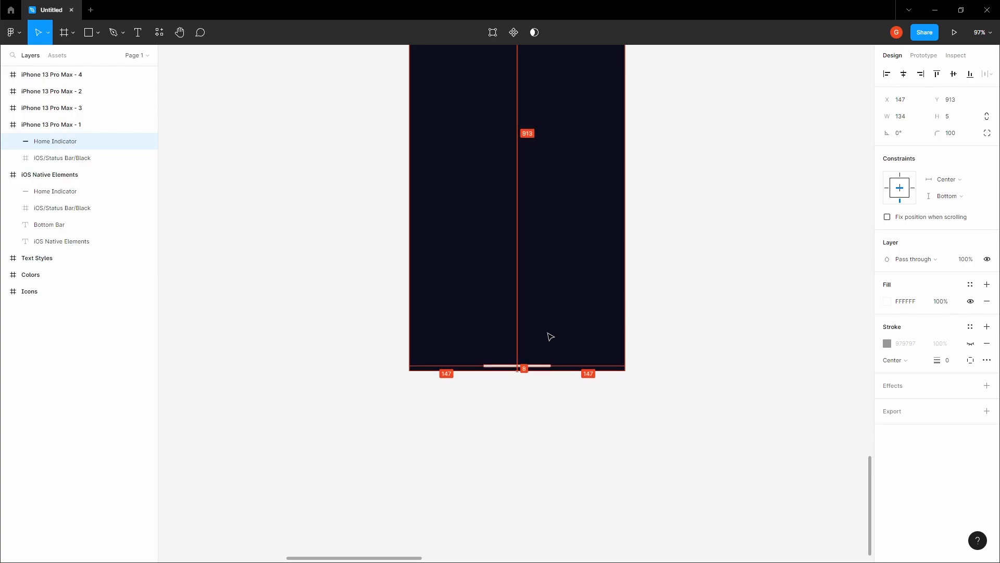
{"action": "key", "text": "Escape"}
- Copy the fill hex code D0D0D0 of the grey Text swatch in the Colors frame
{"action": "key", "text": "h"}
{"action": "scroll", "coordinate": [689, 252], "scroll_direction": "down", "scroll_amount": 5}
{"action": "left_click_drag", "start_coordinate": [693, 247], "coordinate": [564, 378]}
{"action": "scroll", "coordinate": [564, 378], "scroll_direction": "down", "scroll_amount": 2}
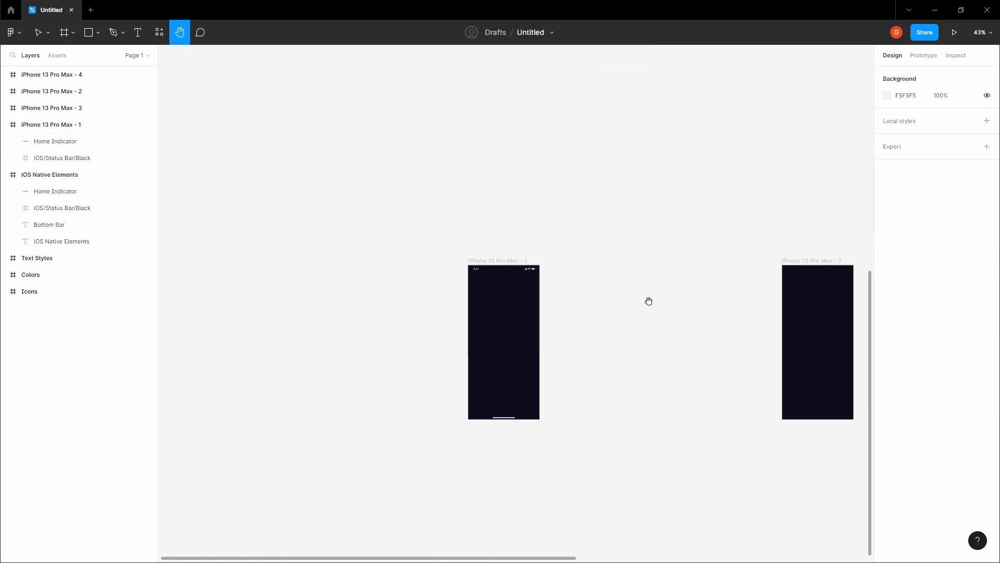
{"action": "left_click_drag", "start_coordinate": [650, 302], "coordinate": [546, 361]}
{"action": "scroll", "coordinate": [546, 361], "scroll_direction": "down", "scroll_amount": 4}
{"action": "left_click_drag", "start_coordinate": [654, 169], "coordinate": [530, 300]}
{"action": "scroll", "coordinate": [571, 202], "scroll_direction": "up", "scroll_amount": 4}
{"action": "key", "text": "v"}
{"action": "scroll", "coordinate": [470, 227], "scroll_direction": "up", "scroll_amount": 1}
{"action": "scroll", "coordinate": [469, 228], "scroll_direction": "up", "scroll_amount": 3}
{"action": "left_click", "coordinate": [488, 251]}
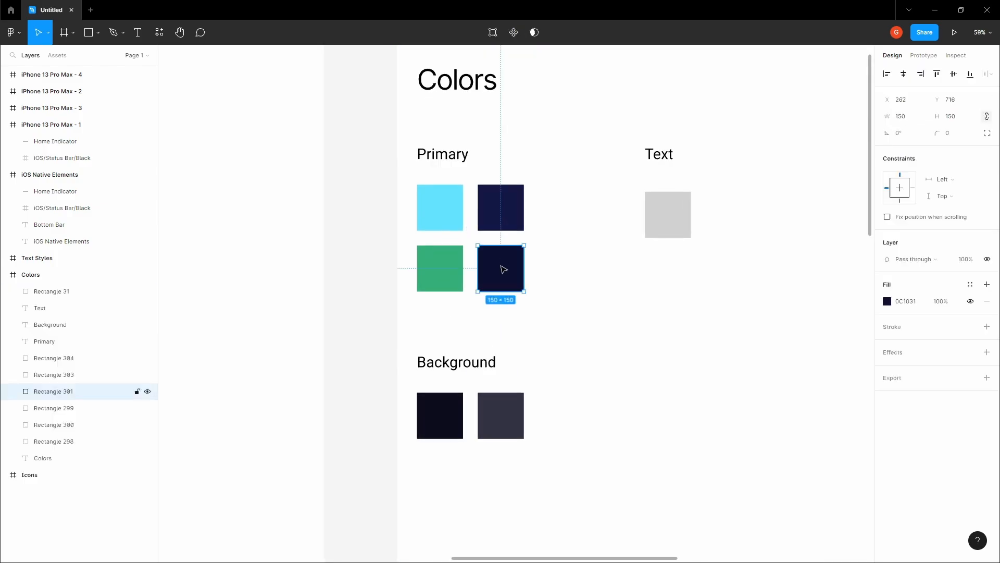
{"action": "scroll", "coordinate": [510, 274], "scroll_direction": "down", "scroll_amount": 1}
{"action": "left_click", "coordinate": [659, 195]}
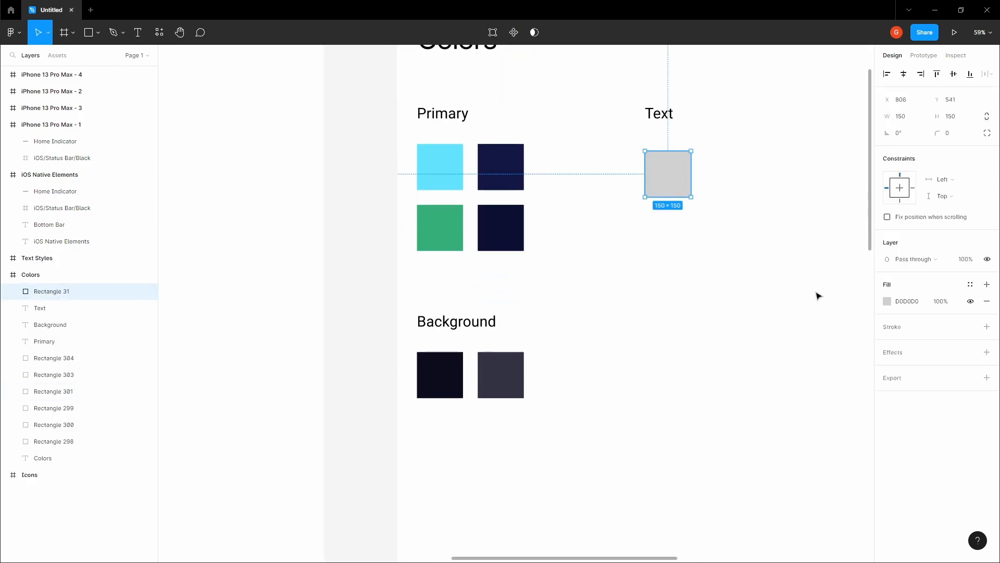
{"action": "left_click", "coordinate": [912, 303]}
{"action": "key", "text": "ctrl+c"}
- Return to the iPhone 13 Pro Max - 1 frame and select its home indicator
{"action": "scroll", "coordinate": [352, 301], "scroll_direction": "down", "scroll_amount": 5}
{"action": "left_click", "coordinate": [353, 301]}
{"action": "key", "text": "h"}
{"action": "left_click_drag", "start_coordinate": [361, 306], "coordinate": [547, 181]}
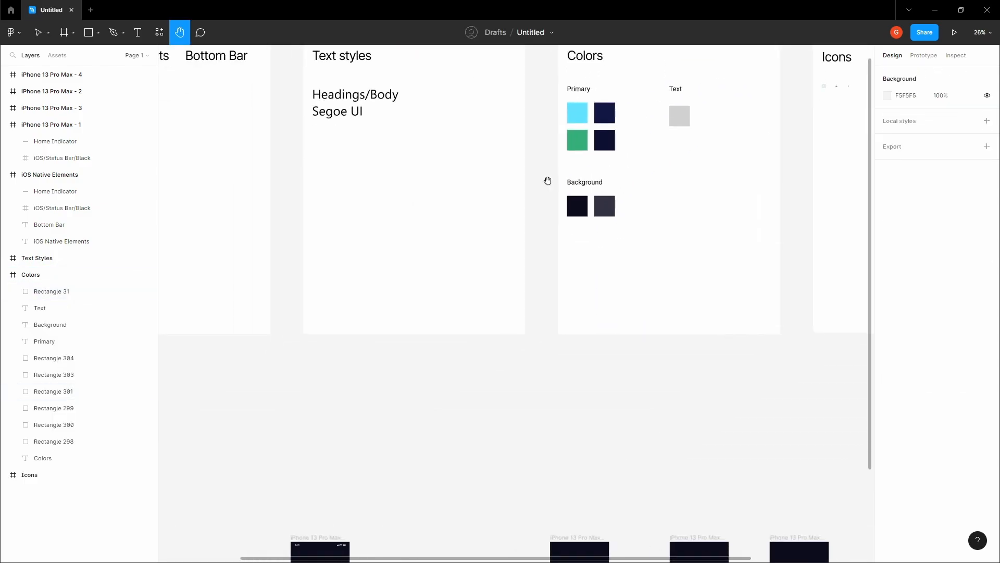
{"action": "scroll", "coordinate": [539, 176], "scroll_direction": "down", "scroll_amount": 2}
{"action": "left_click_drag", "start_coordinate": [393, 456], "coordinate": [517, 349]}
{"action": "scroll", "coordinate": [542, 415], "scroll_direction": "up", "scroll_amount": 10}
{"action": "key", "text": "v"}
{"action": "left_click", "coordinate": [554, 407]}
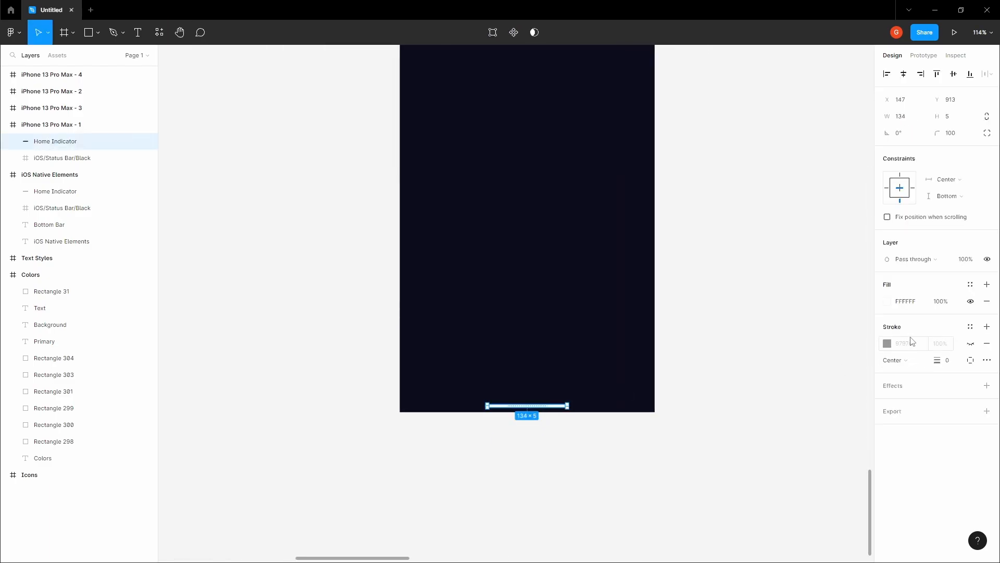
{"action": "left_click", "coordinate": [909, 303]}
{"action": "left_click", "coordinate": [748, 278]}
{"action": "key", "text": "ctrl+v"}
{"action": "key", "text": "h"}
{"action": "key", "text": "ctrl+z"}
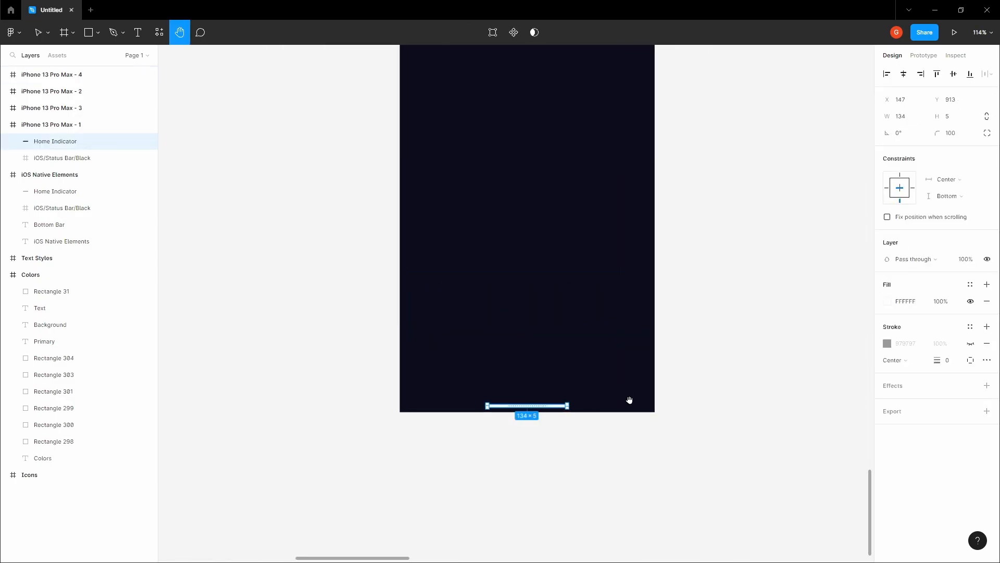
- Recolor the phone frame's home indicator with the copied grey D0D0D0
{"action": "key", "text": "v"}
{"action": "left_click", "coordinate": [555, 410]}
{"action": "left_click", "coordinate": [555, 406]}
{"action": "left_click", "coordinate": [915, 300]}
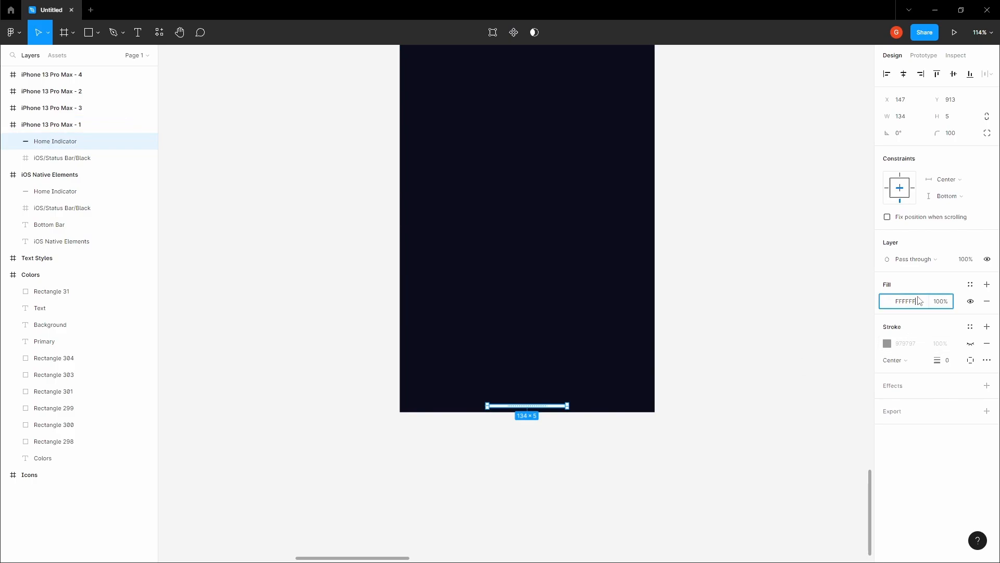
{"action": "key", "text": "ctrl+v"}
{"action": "left_click", "coordinate": [737, 262]}
{"action": "key", "text": "h"}
{"action": "left_click_drag", "start_coordinate": [736, 262], "coordinate": [626, 337]}
{"action": "scroll", "coordinate": [598, 299], "scroll_direction": "down", "scroll_amount": 5}
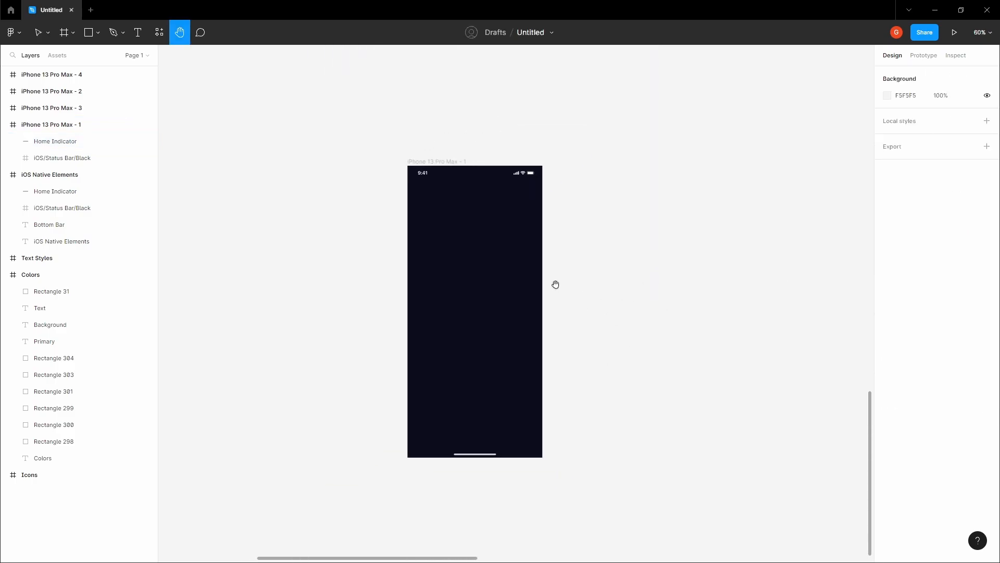
- Rename the iPhone 13 Pro Max - 1 frame to "Reset passord"
{"action": "key", "text": "v"}
{"action": "left_click", "coordinate": [430, 201]}
{"action": "double_click", "coordinate": [73, 129]}
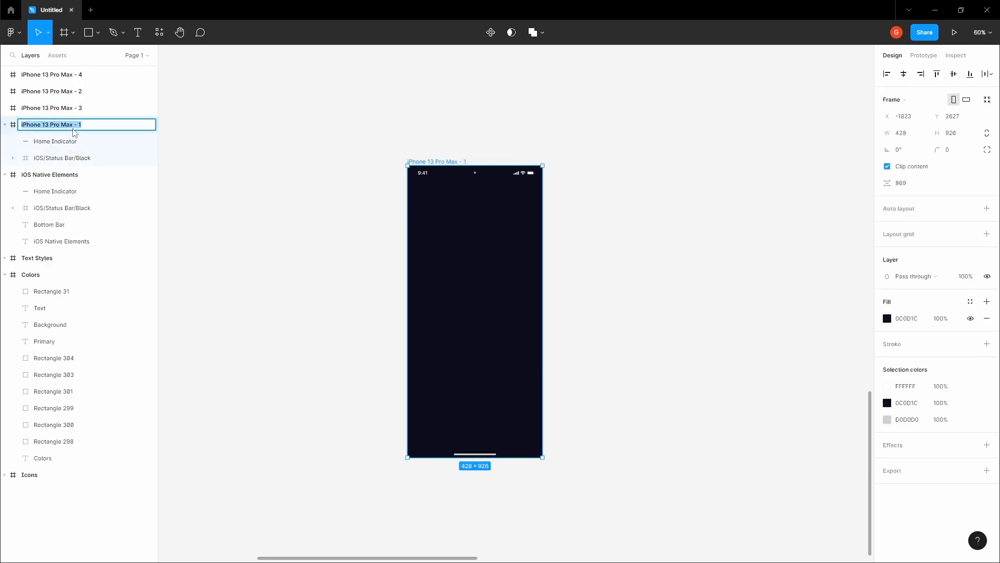
{"action": "type", "text": "Reset passord"}
{"action": "key", "text": "Return"}
{"action": "key", "text": "h"}
{"action": "key", "text": "v"}
{"action": "left_click", "coordinate": [442, 163]}
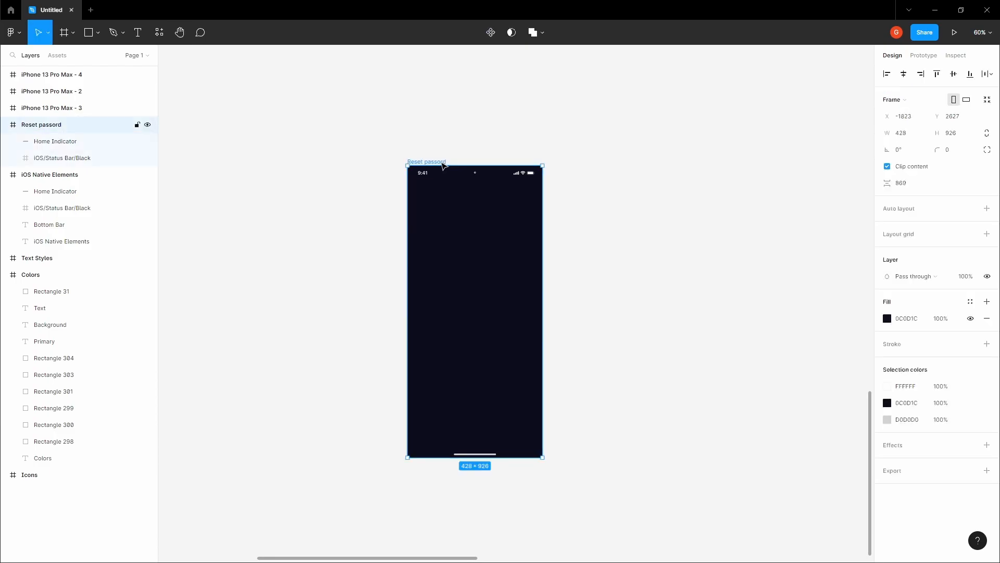
- Add the text "Reset password" below the status bar in the Reset passord frame, at about X 45, Y 154
{"action": "scroll", "coordinate": [485, 155], "scroll_direction": "up", "scroll_amount": 1}
{"action": "key", "text": "h"}
{"action": "left_click_drag", "start_coordinate": [483, 150], "coordinate": [483, 137]}
{"action": "key", "text": "v"}
{"action": "left_click", "coordinate": [424, 150]}
{"action": "scroll", "coordinate": [430, 180], "scroll_direction": "up", "scroll_amount": 5}
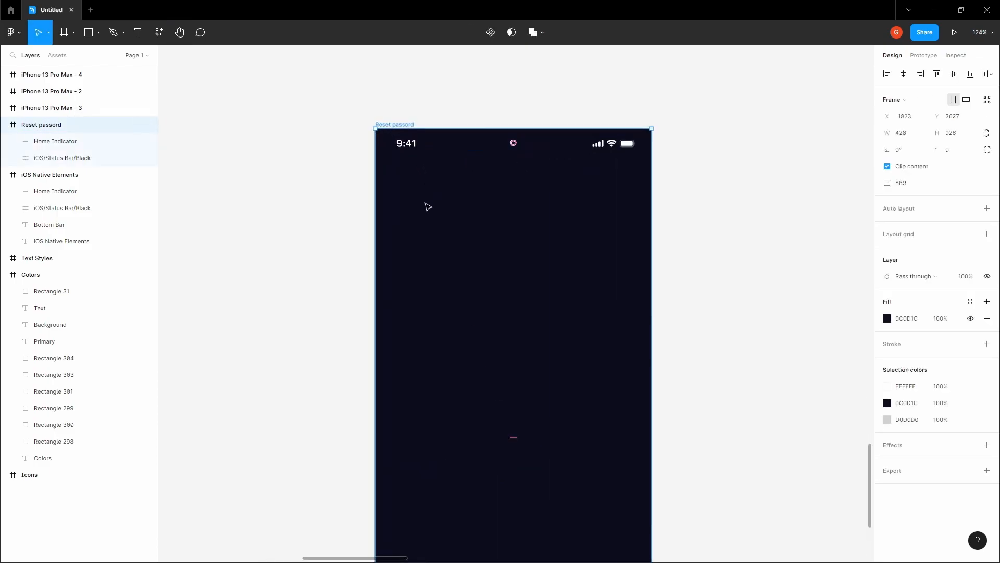
{"action": "key", "text": "t"}
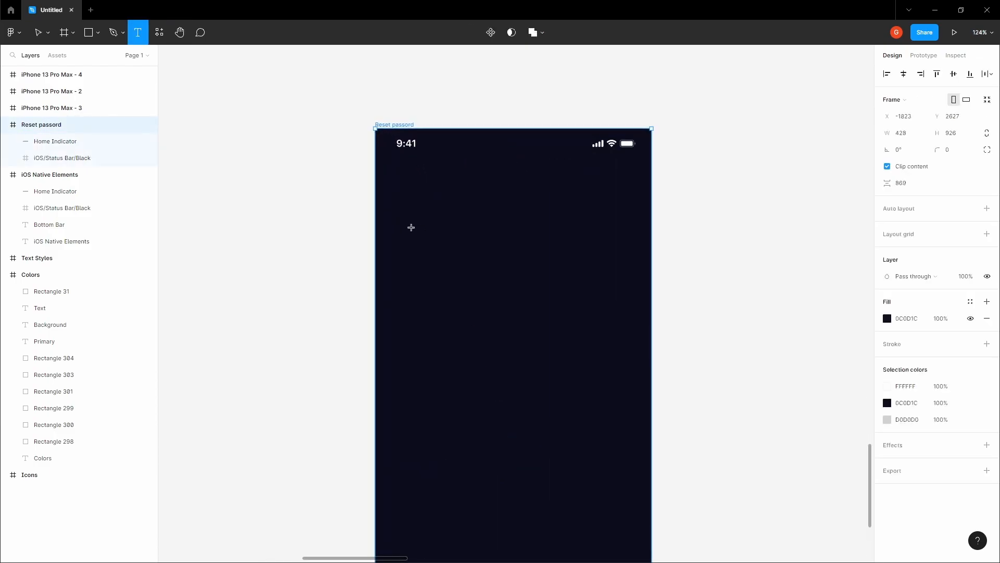
{"action": "left_click", "coordinate": [411, 228]}
{"action": "key", "text": "Escape"}
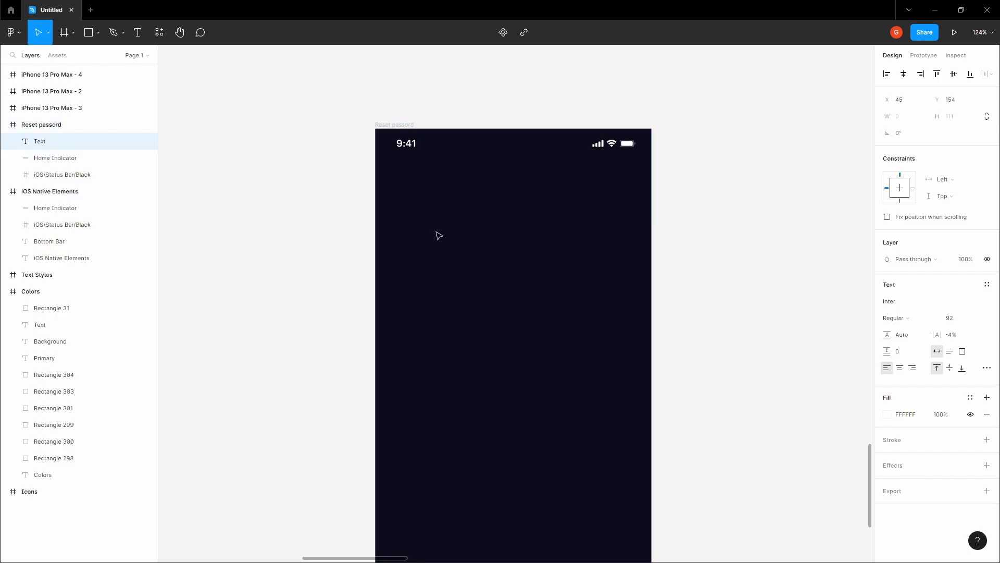
{"action": "type", "text": "Reset"}
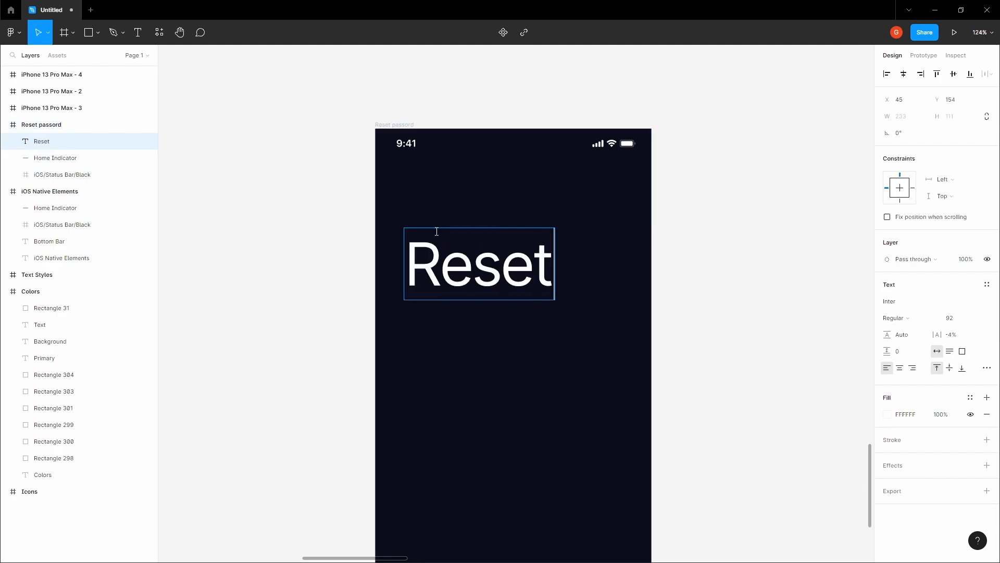
{"action": "type", "text": " password"}
{"action": "key", "text": "Escape"}
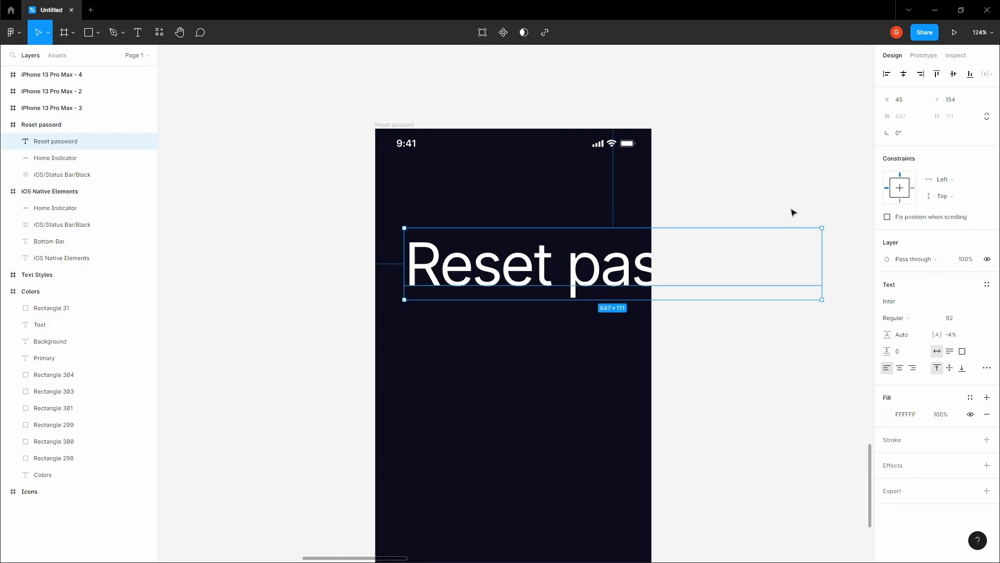
- Set the Reset password heading to font size 24 and Medium weight
{"action": "left_click", "coordinate": [977, 318]}
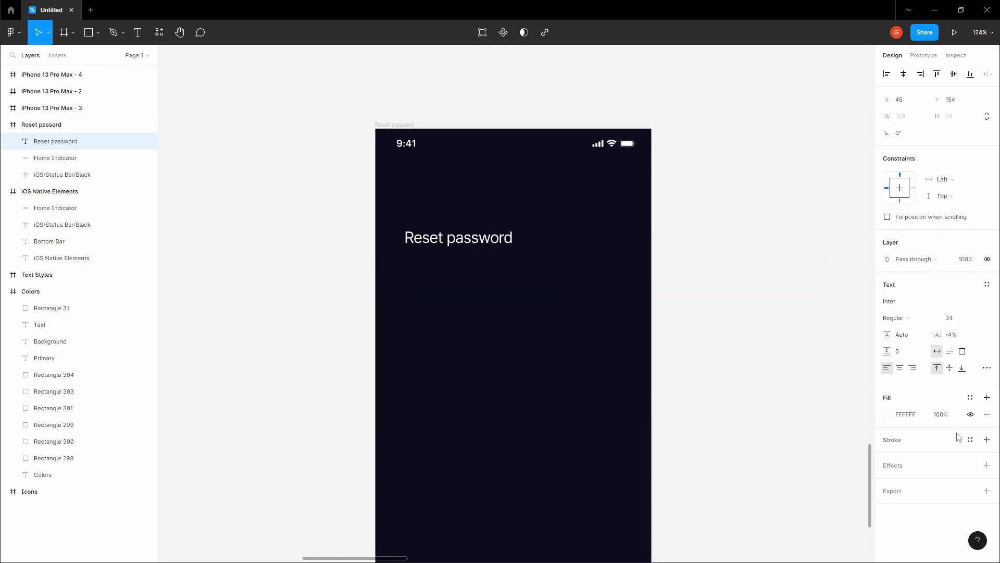
{"action": "left_click", "coordinate": [961, 441]}
{"action": "left_click", "coordinate": [912, 322]}
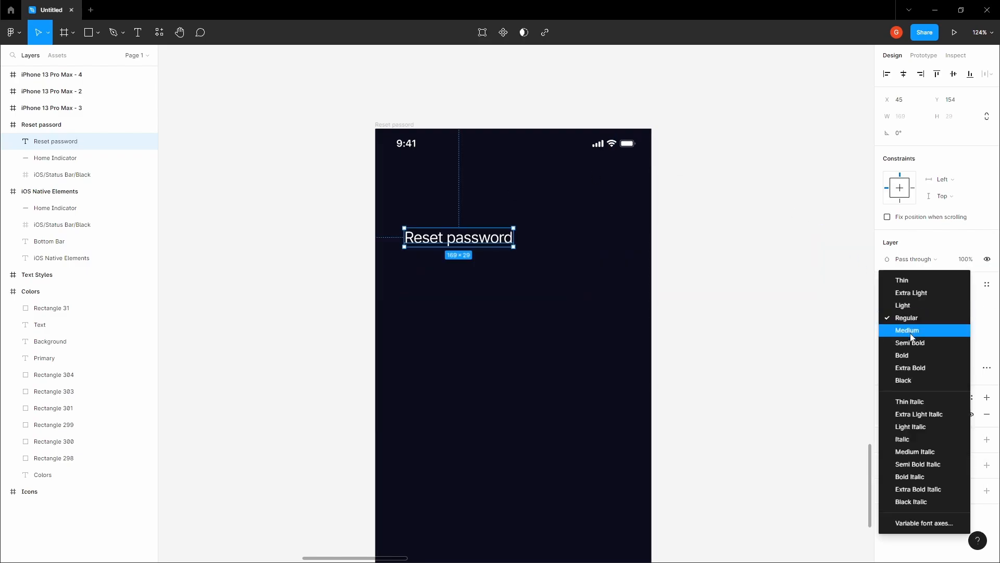
{"action": "left_click", "coordinate": [911, 337]}
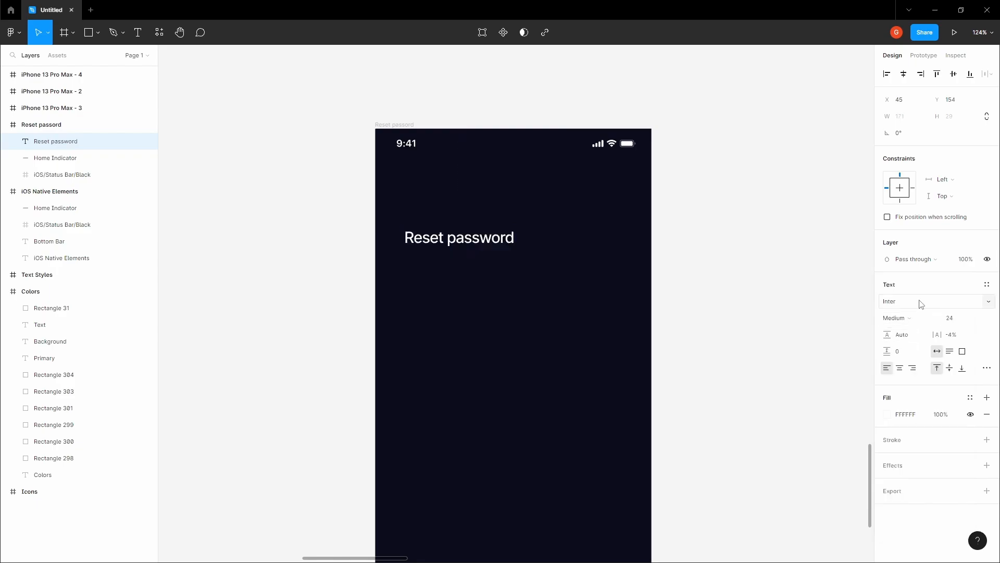
- Change the Reset password heading's font to Segoe UI, keeping size 24
{"action": "left_click", "coordinate": [920, 304]}
{"action": "type", "text": "Segoe"}
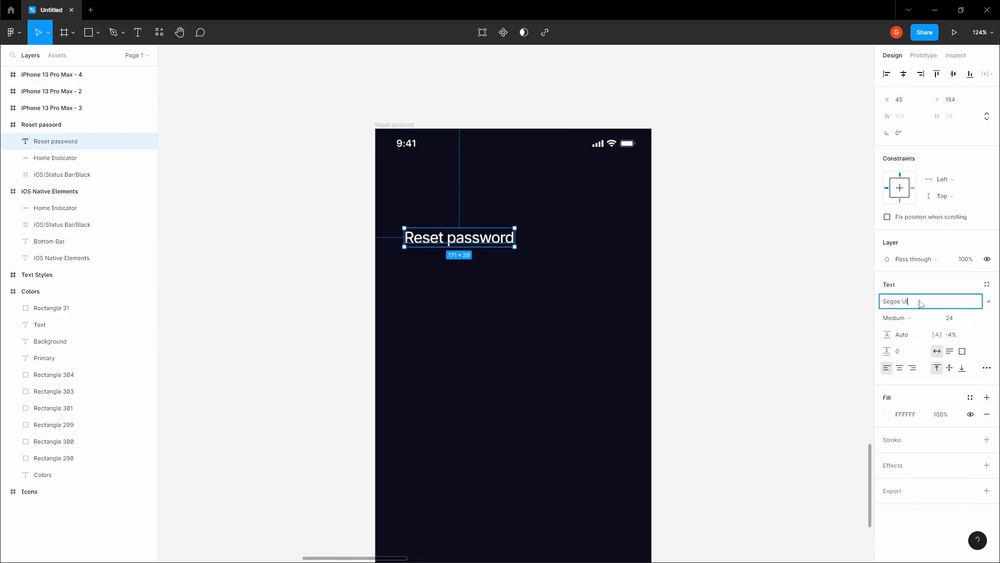
{"action": "type", "text": " UI"}
{"action": "key", "text": "Return"}
{"action": "left_click", "coordinate": [976, 318]}
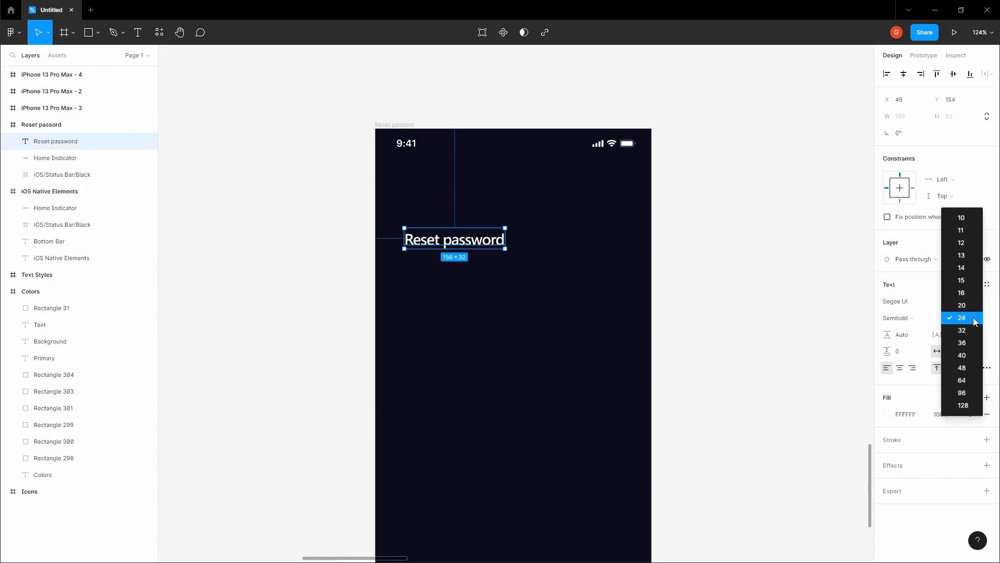
{"action": "left_click", "coordinate": [733, 255]}
{"action": "key", "text": "h"}
{"action": "key", "text": "v"}
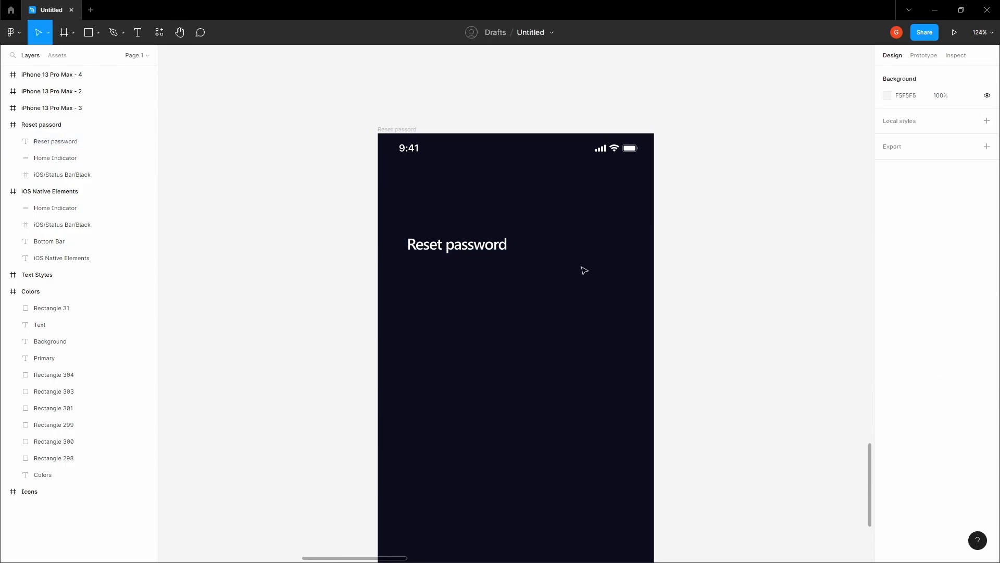
- Add a layout grid to the Reset passord frame and change its type to Columns
{"action": "left_click", "coordinate": [482, 245]}
{"action": "scroll", "coordinate": [482, 244], "scroll_direction": "down", "scroll_amount": 3}
{"action": "left_click", "coordinate": [443, 136]}
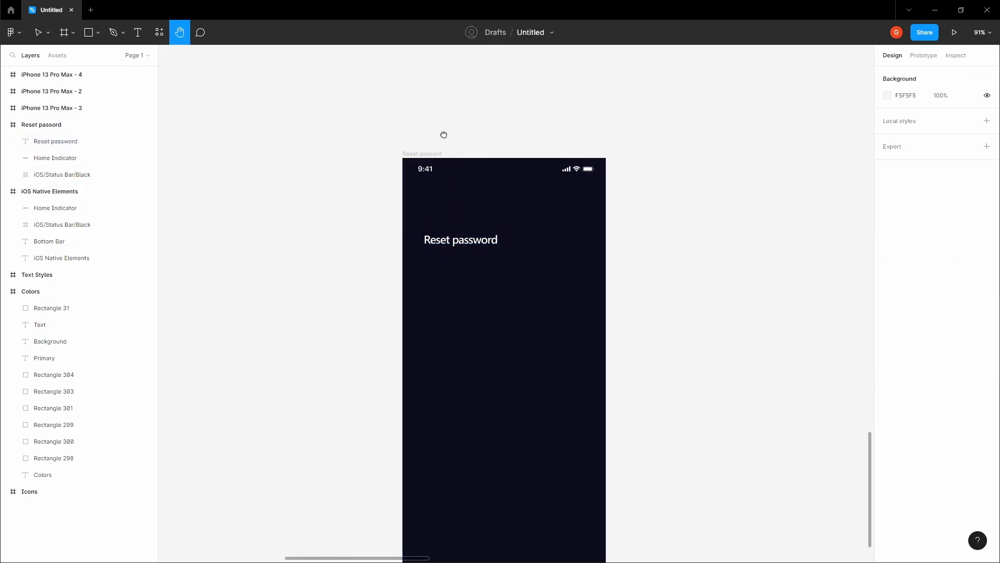
{"action": "scroll", "coordinate": [432, 135], "scroll_direction": "down", "scroll_amount": 2}
{"action": "left_click", "coordinate": [415, 137]}
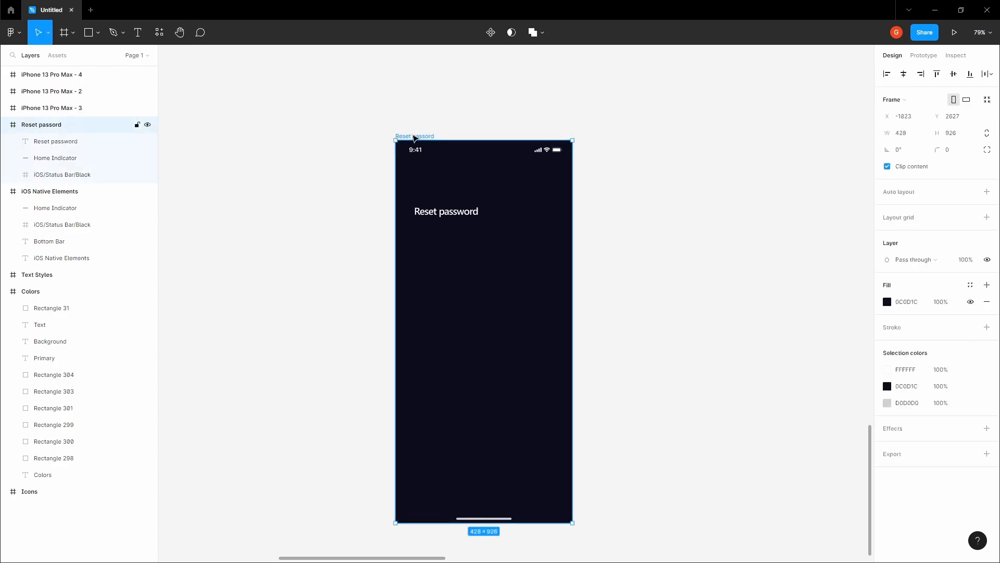
{"action": "left_click", "coordinate": [987, 217]}
{"action": "left_click", "coordinate": [887, 234]}
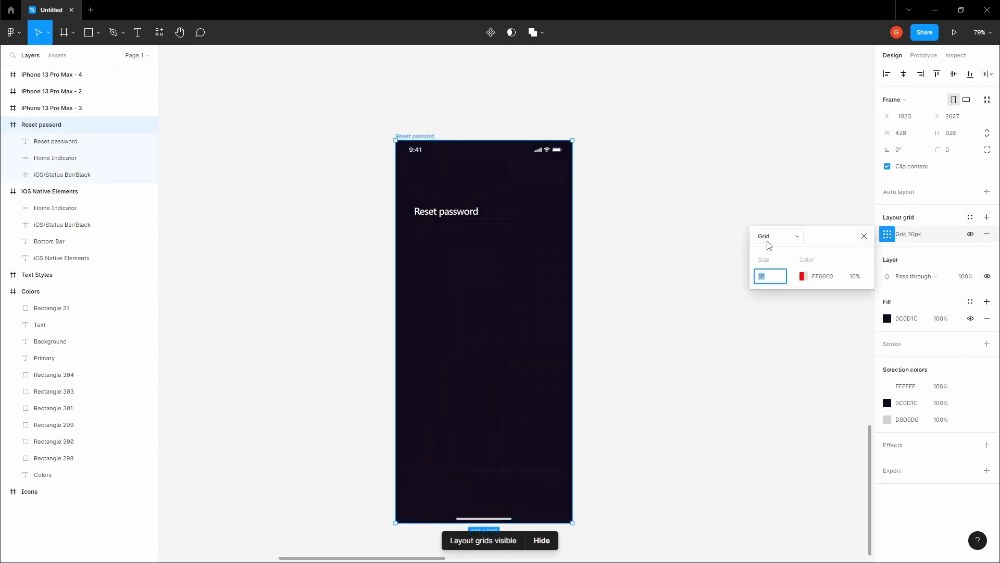
{"action": "left_click", "coordinate": [767, 240]}
{"action": "left_click", "coordinate": [771, 249]}
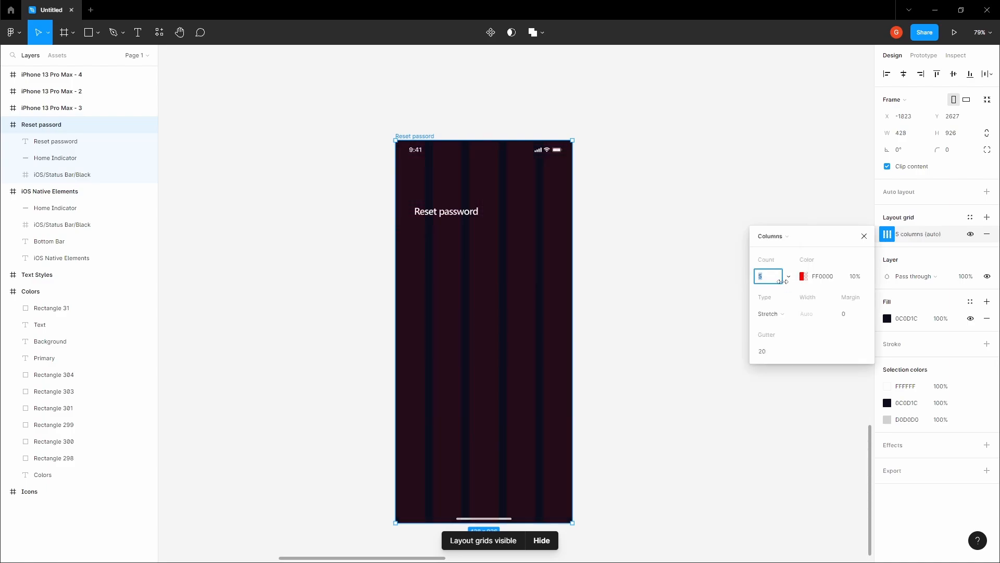
- Configure the column grid with a count of 3, a margin of 24 and a gutter of 16
{"action": "left_click", "coordinate": [773, 354]}
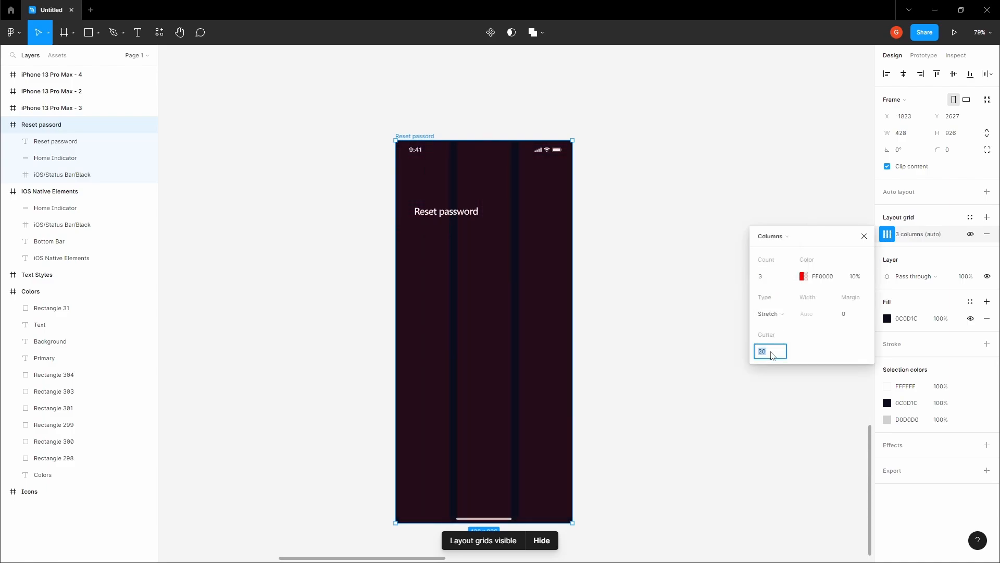
{"action": "left_click", "coordinate": [849, 315]}
{"action": "left_click", "coordinate": [776, 354]}
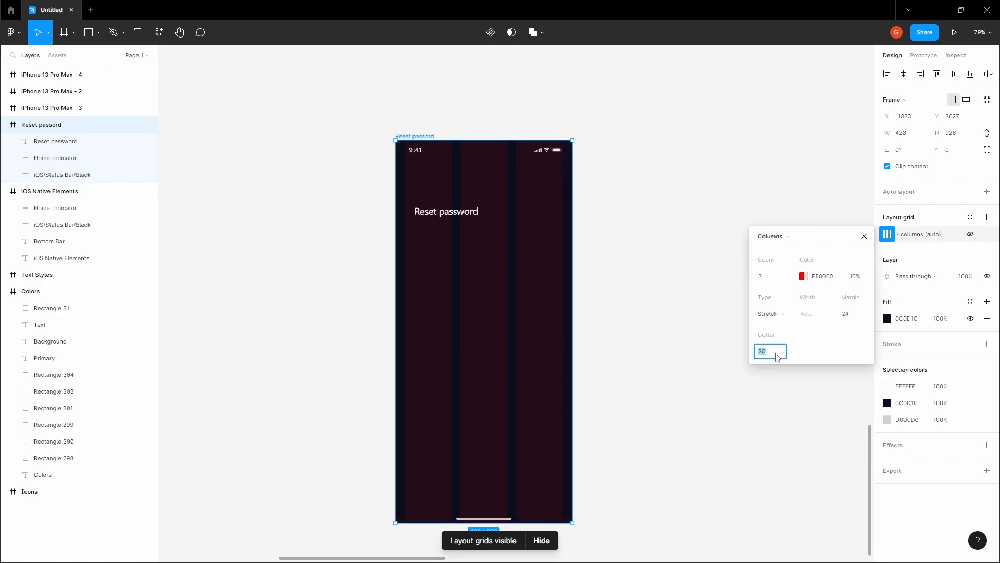
{"action": "type", "text": "16"}
{"action": "left_click", "coordinate": [654, 267]}
{"action": "key", "text": "space"}
{"action": "left_click_drag", "start_coordinate": [589, 241], "coordinate": [601, 245]}
- Move the Reset password heading horizontally so its left edge lines up with the first grid column
{"action": "left_click", "coordinate": [431, 211]}
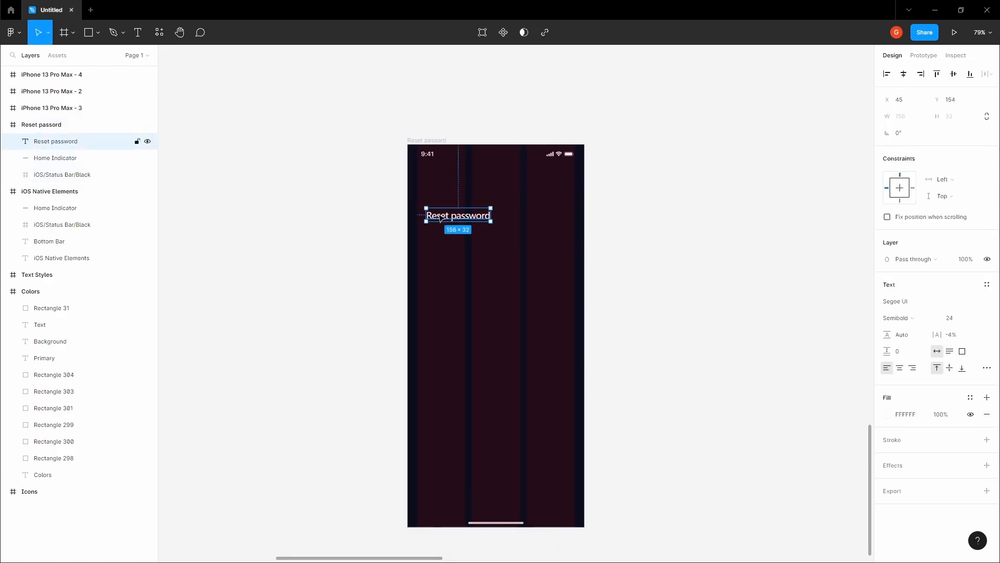
{"action": "scroll", "coordinate": [432, 213], "scroll_direction": "up", "scroll_amount": 4}
{"action": "scroll", "coordinate": [443, 221], "scroll_direction": "down", "scroll_amount": 3}
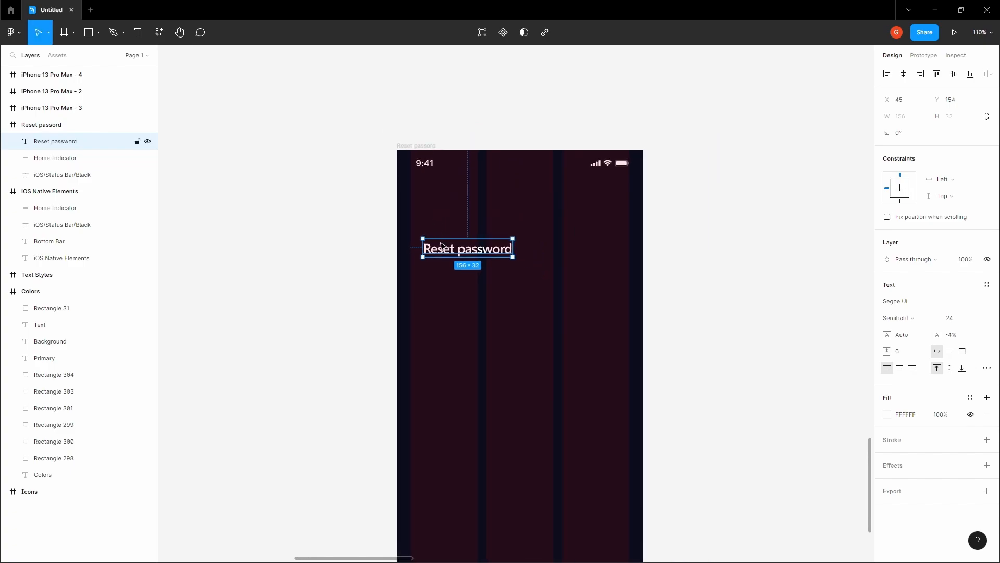
{"action": "scroll", "coordinate": [443, 247], "scroll_direction": "up", "scroll_amount": 3}
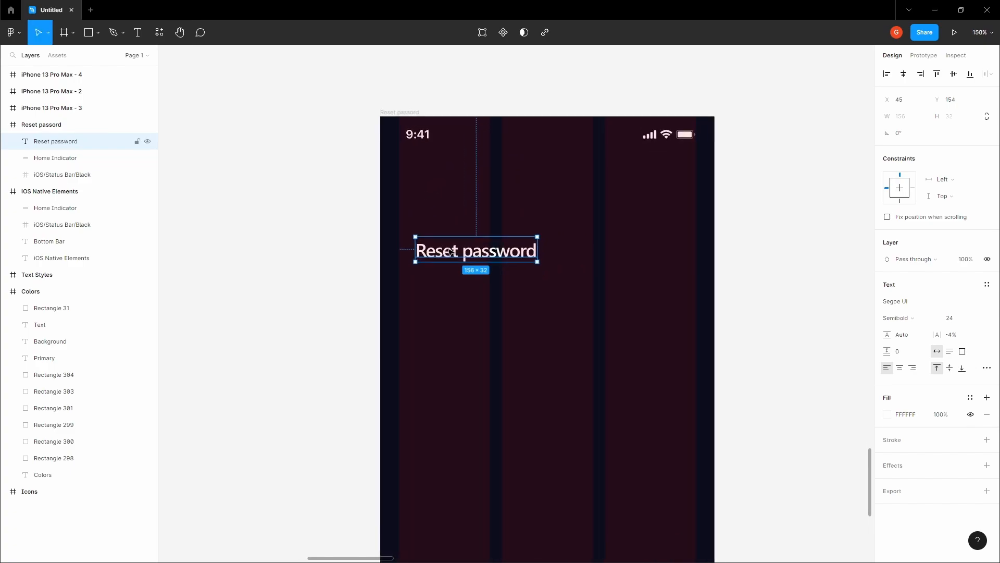
{"action": "scroll", "coordinate": [450, 252], "scroll_direction": "down", "scroll_amount": 3}
{"action": "left_click_drag", "start_coordinate": [435, 246], "coordinate": [425, 246]}
{"action": "left_click", "coordinate": [360, 222]}
{"action": "key", "text": "space"}
{"action": "left_click_drag", "start_coordinate": [359, 222], "coordinate": [358, 225]}
{"action": "key", "text": "v"}
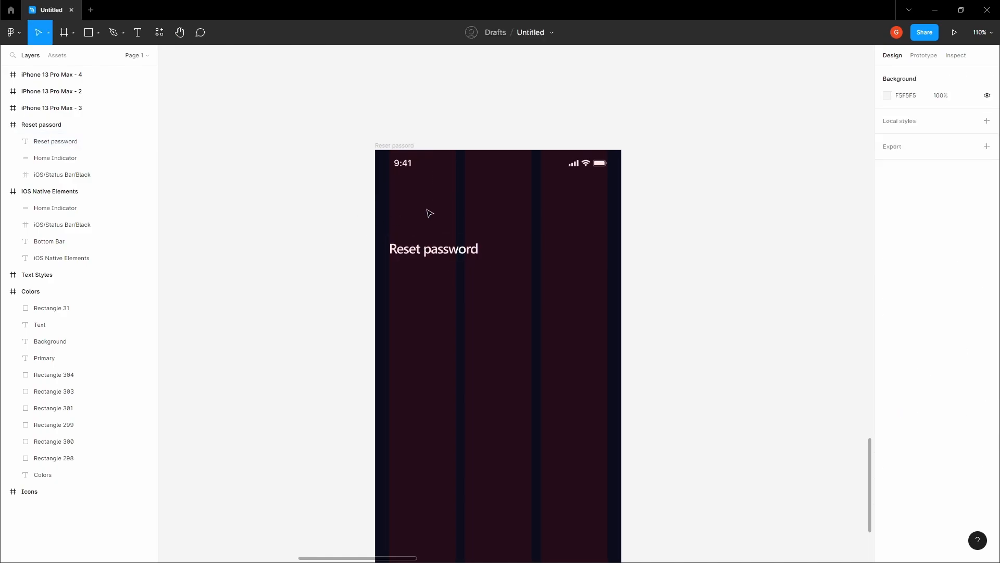
- Add a text layer reading "Back" below the status bar, above the Reset password heading
{"action": "left_click", "coordinate": [429, 215]}
{"action": "scroll", "coordinate": [416, 203], "scroll_direction": "up", "scroll_amount": 4}
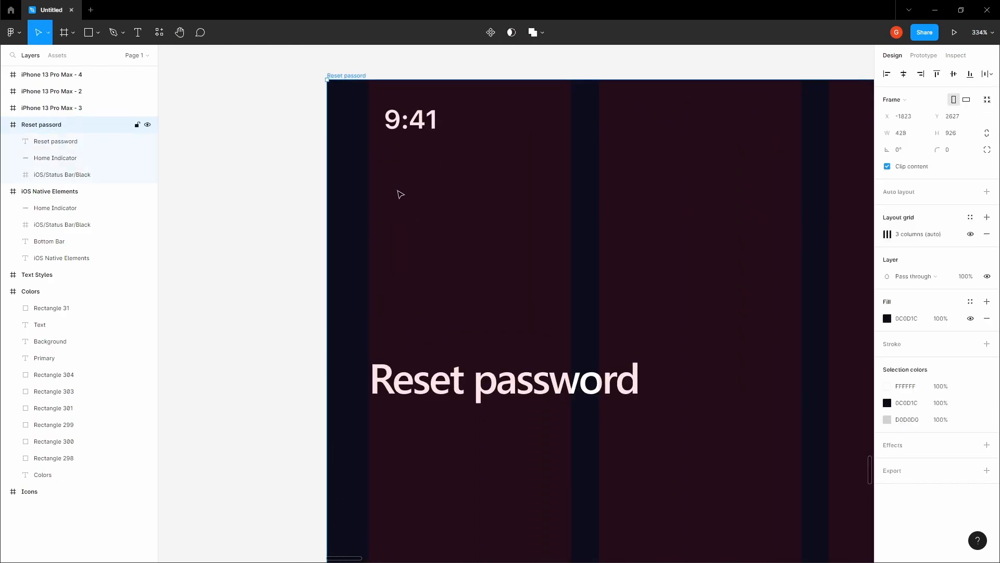
{"action": "scroll", "coordinate": [397, 191], "scroll_direction": "down", "scroll_amount": 2}
{"action": "key", "text": "t"}
{"action": "left_click", "coordinate": [392, 190]}
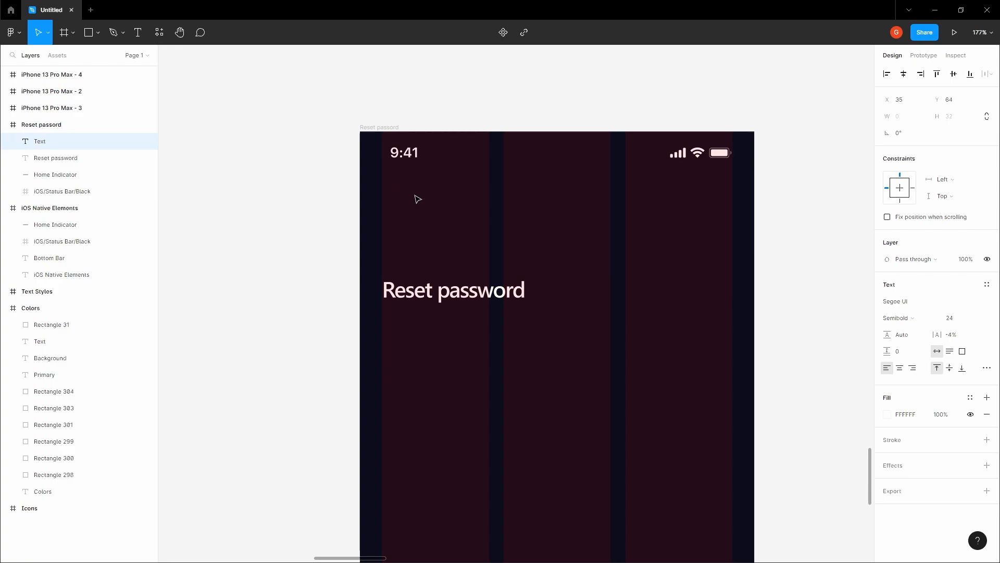
{"action": "type", "text": "Back"}
{"action": "key", "text": "Escape"}
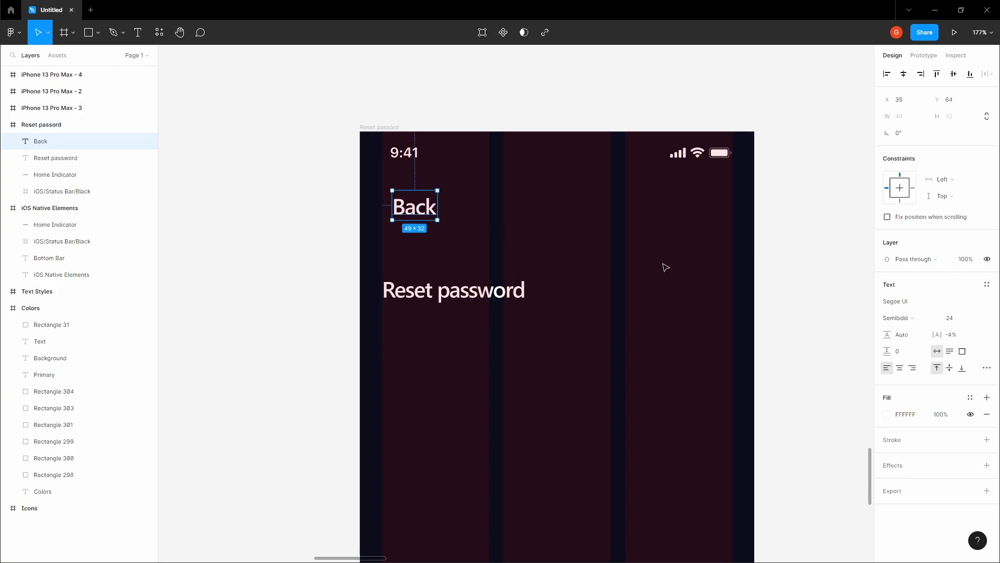
- Set the Back label's font size to 18 with Auto line height
{"action": "left_click", "coordinate": [959, 325]}
{"action": "type", "text": "18"}
{"action": "key", "text": "Tab"}
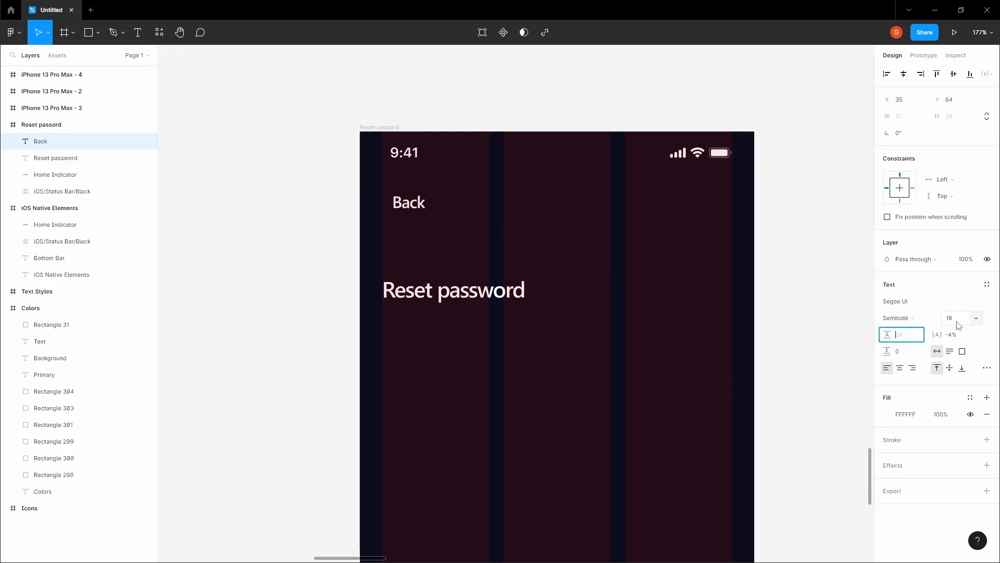
{"action": "type", "text": "Auto"}
{"action": "key", "text": "Tab"}
{"action": "left_click", "coordinate": [788, 261]}
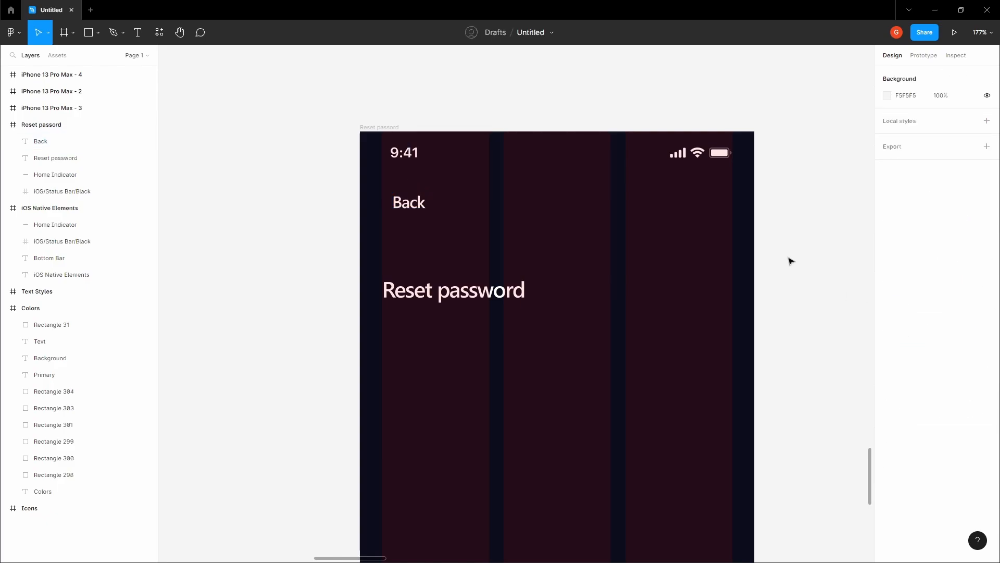
- Copy the back arrow and the vertical three-dot icon from the Icons frame
{"action": "scroll", "coordinate": [788, 261], "scroll_direction": "down", "scroll_amount": 4}
{"action": "left_click_drag", "start_coordinate": [804, 235], "coordinate": [657, 305]}
{"action": "scroll", "coordinate": [691, 276], "scroll_direction": "down", "scroll_amount": 5}
{"action": "left_click_drag", "start_coordinate": [867, 71], "coordinate": [671, 252]}
{"action": "left_click_drag", "start_coordinate": [783, 118], "coordinate": [612, 306]}
{"action": "left_click_drag", "start_coordinate": [758, 212], "coordinate": [506, 269]}
{"action": "scroll", "coordinate": [506, 270], "scroll_direction": "up", "scroll_amount": 5}
{"action": "left_click", "coordinate": [578, 268]}
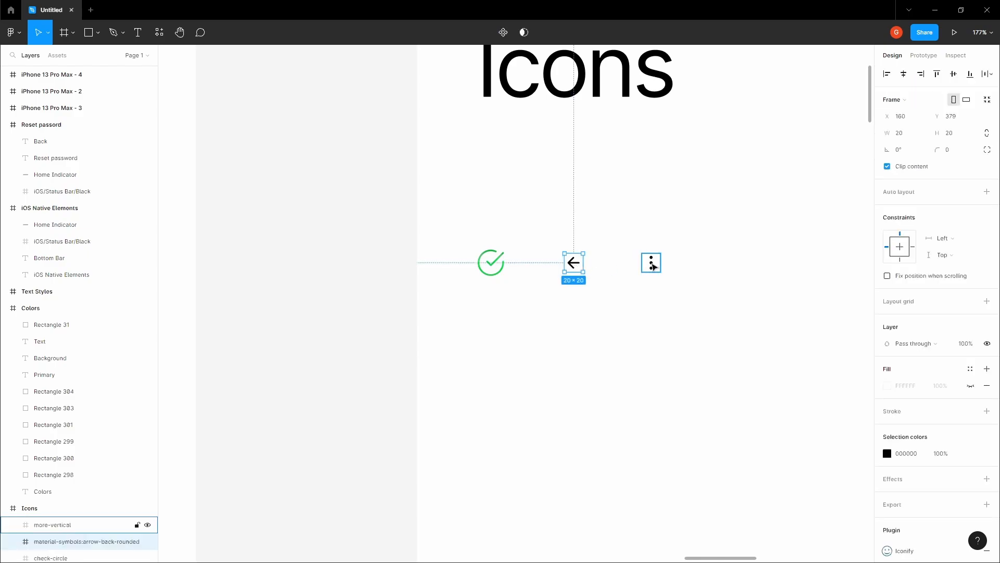
{"action": "left_click", "coordinate": [651, 262], "text": "shift"}
{"action": "left_click", "coordinate": [364, 295]}
- Paste the copied arrow and three-dot icons into the Reset passord frame, above the heading
{"action": "scroll", "coordinate": [364, 295], "scroll_direction": "down", "scroll_amount": 3}
{"action": "scroll", "coordinate": [393, 290], "scroll_direction": "down", "scroll_amount": 2}
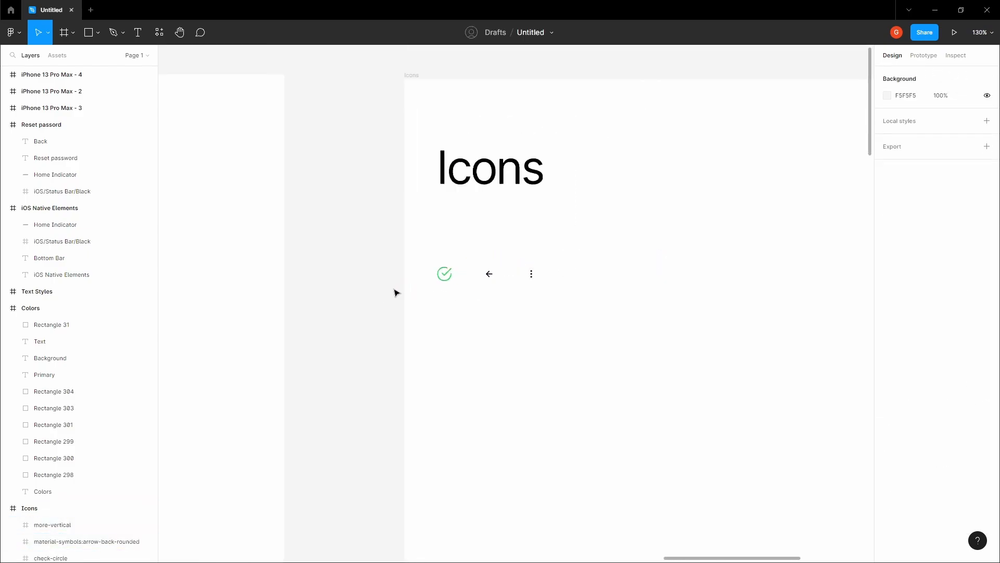
{"action": "key", "text": "h"}
{"action": "left_click_drag", "start_coordinate": [393, 290], "coordinate": [471, 240]}
{"action": "scroll", "coordinate": [471, 302], "scroll_direction": "down", "scroll_amount": 3}
{"action": "scroll", "coordinate": [633, 238], "scroll_direction": "down", "scroll_amount": 5}
{"action": "key", "text": "v"}
{"action": "scroll", "coordinate": [511, 308], "scroll_direction": "up", "scroll_amount": 5}
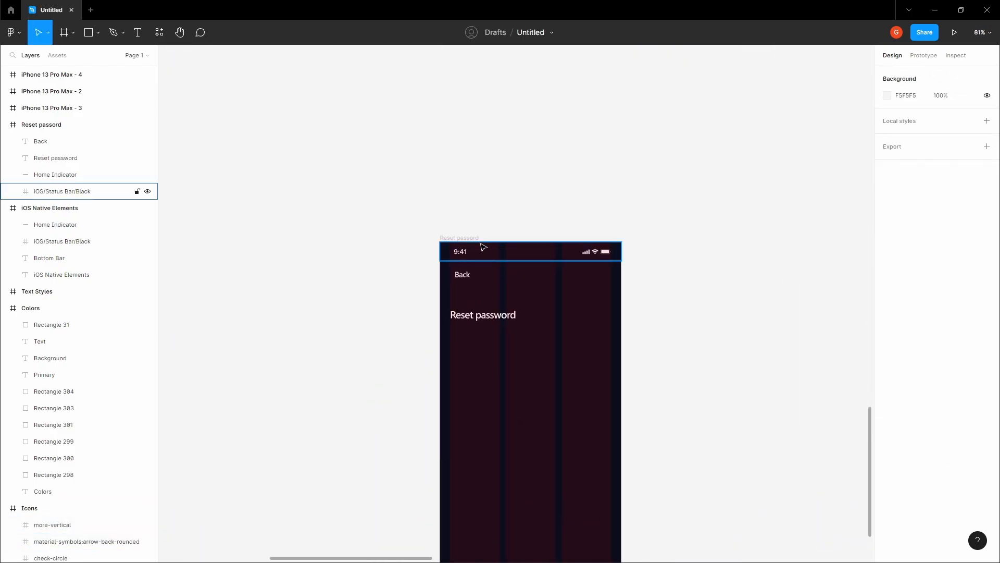
{"action": "key", "text": "ctrl+v"}
{"action": "left_click_drag", "start_coordinate": [582, 535], "coordinate": [622, 323]}
{"action": "scroll", "coordinate": [661, 351], "scroll_direction": "up", "scroll_amount": 3}
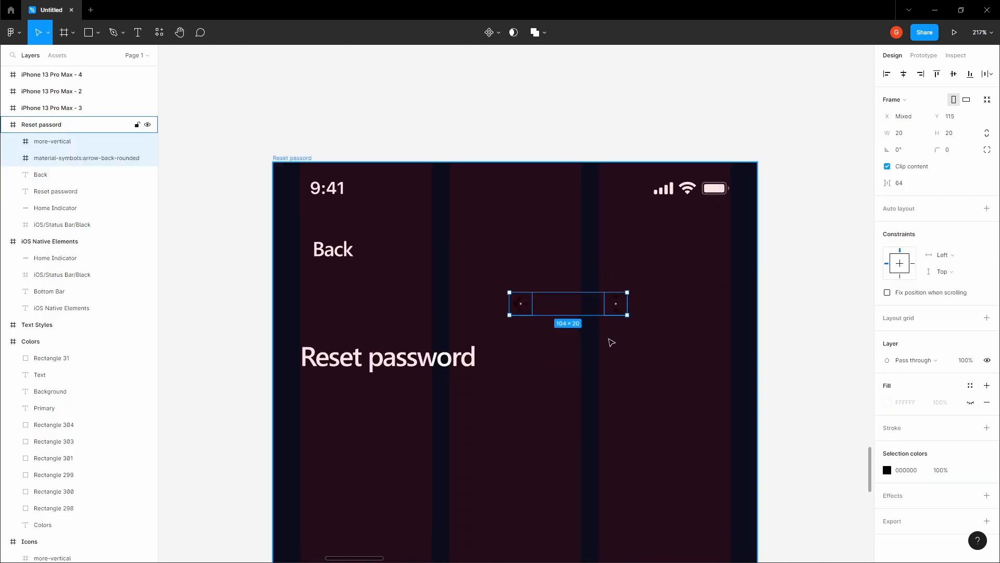
- Recolor the pasted arrow and three-dot icons to white, FFFFFF
{"action": "scroll", "coordinate": [647, 350], "scroll_direction": "down", "scroll_amount": 4}
{"action": "left_click", "coordinate": [887, 470]}
{"action": "left_click_drag", "start_coordinate": [761, 323], "coordinate": [739, 330]}
{"action": "left_click", "coordinate": [701, 232]}
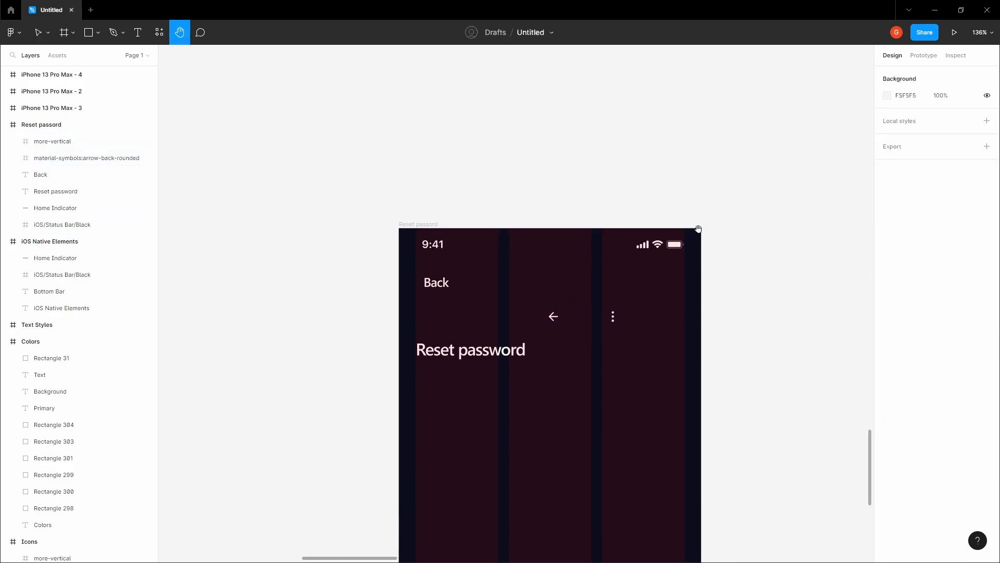
{"action": "scroll", "coordinate": [639, 333], "scroll_direction": "up", "scroll_amount": 2}
- Place the arrow icon 8 px before the Back label and move both toward the frame's left margin
{"action": "left_click_drag", "start_coordinate": [640, 317], "coordinate": [434, 273]}
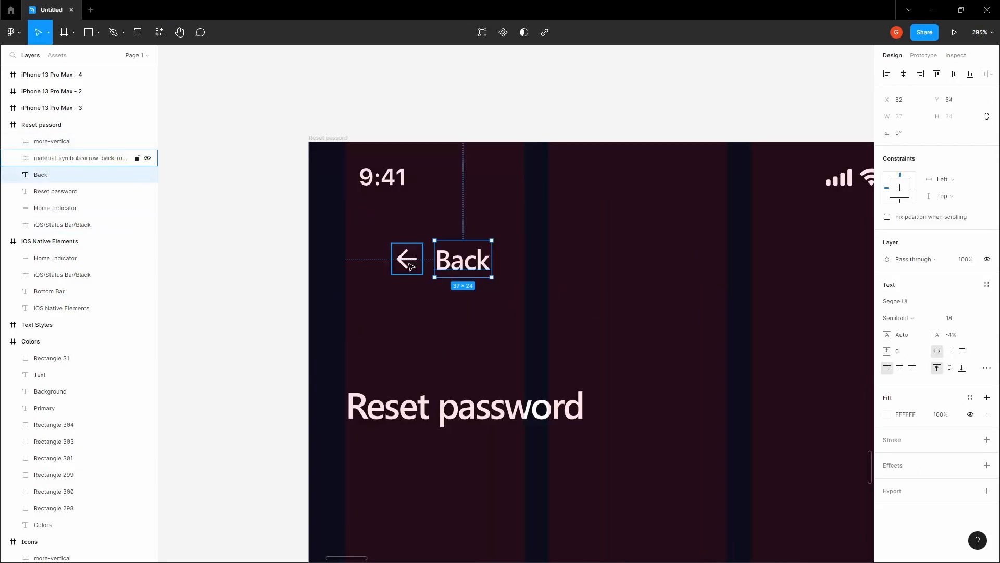
{"action": "key", "text": "alt"}
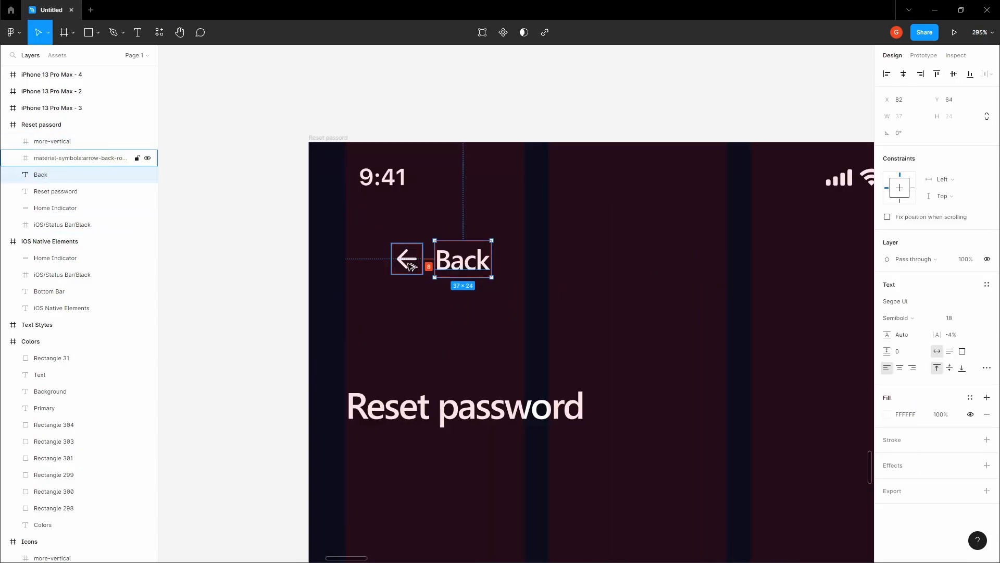
{"action": "left_click", "coordinate": [411, 266], "text": "shift"}
{"action": "left_click_drag", "start_coordinate": [422, 259], "coordinate": [380, 256]}
- Align the arrow icon's left edge with the first grid column, moving the Back label along with it
{"action": "left_click", "coordinate": [375, 232]}
{"action": "left_click", "coordinate": [359, 258]}
{"action": "scroll", "coordinate": [350, 257], "scroll_direction": "up", "scroll_amount": 8}
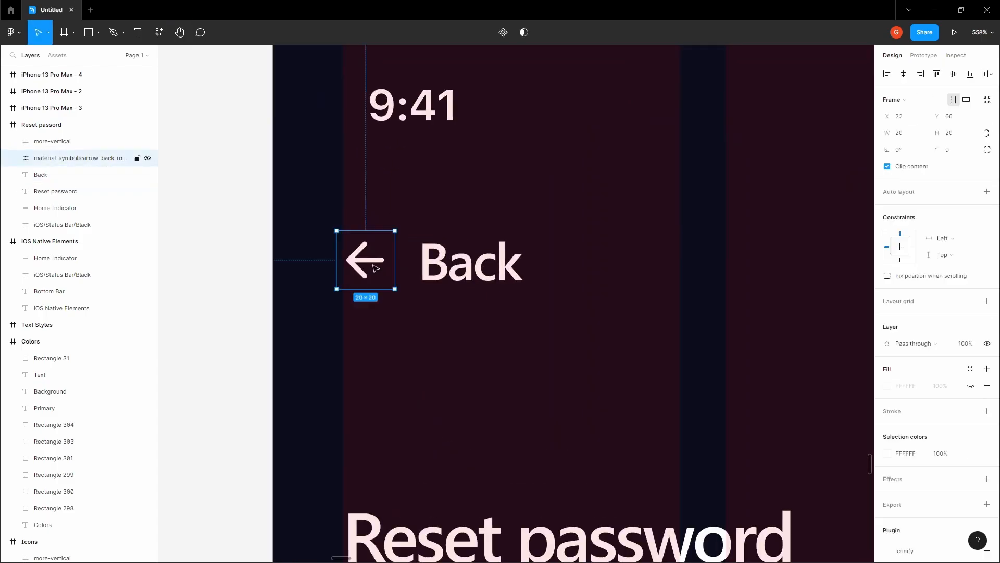
{"action": "left_click", "coordinate": [411, 259], "text": "shift"}
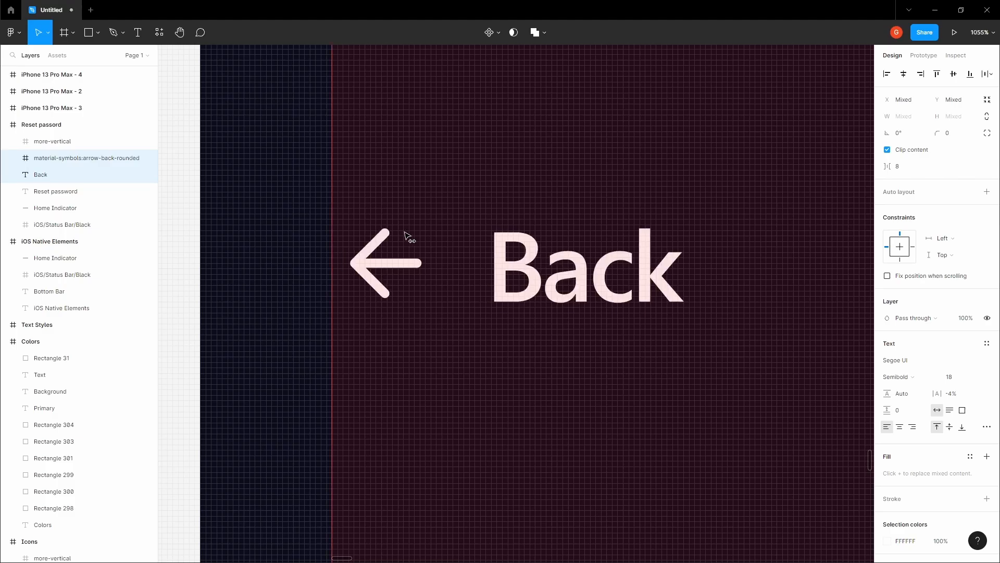
{"action": "scroll", "coordinate": [409, 235], "scroll_direction": "down", "scroll_amount": 6}
{"action": "key", "text": "h"}
{"action": "scroll", "coordinate": [356, 241], "scroll_direction": "down", "scroll_amount": 4}
{"action": "key", "text": "v"}
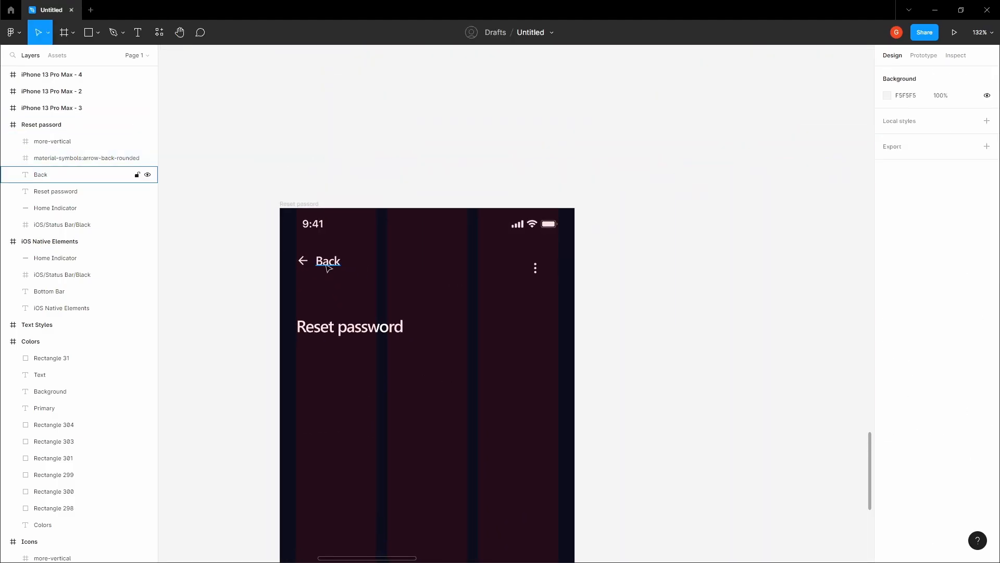
- Reduce the gap between the arrow icon and the Back label to 6 px and group the two
{"action": "left_click", "coordinate": [326, 263]}
{"action": "scroll", "coordinate": [308, 263], "scroll_direction": "left", "scroll_amount": 3}
{"action": "scroll", "coordinate": [472, 274], "scroll_direction": "up", "scroll_amount": 2}
{"action": "scroll", "coordinate": [484, 260], "scroll_direction": "up", "scroll_amount": 2}
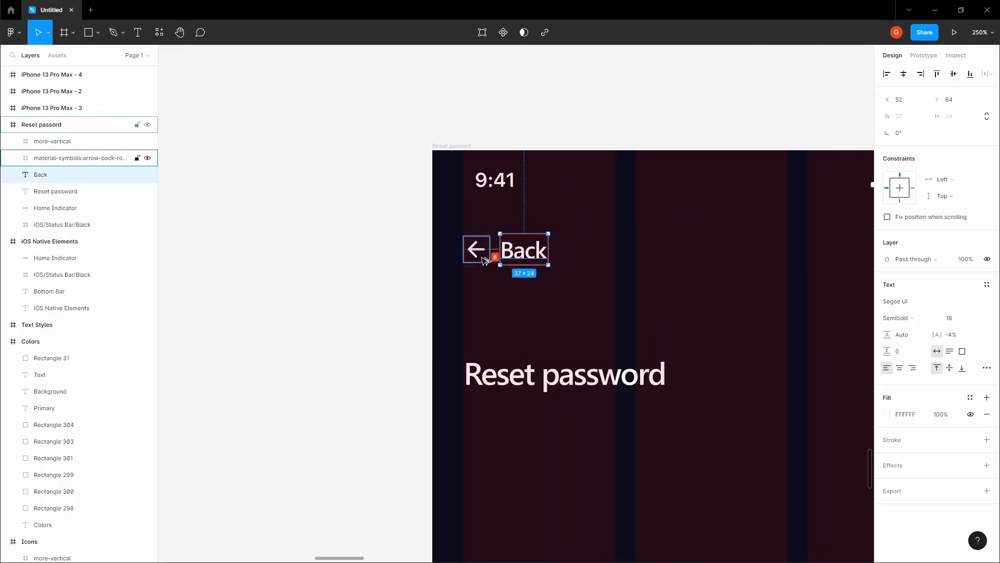
{"action": "left_click", "coordinate": [427, 268]}
{"action": "key", "text": "h"}
{"action": "scroll", "coordinate": [427, 268], "scroll_direction": "down", "scroll_amount": 3}
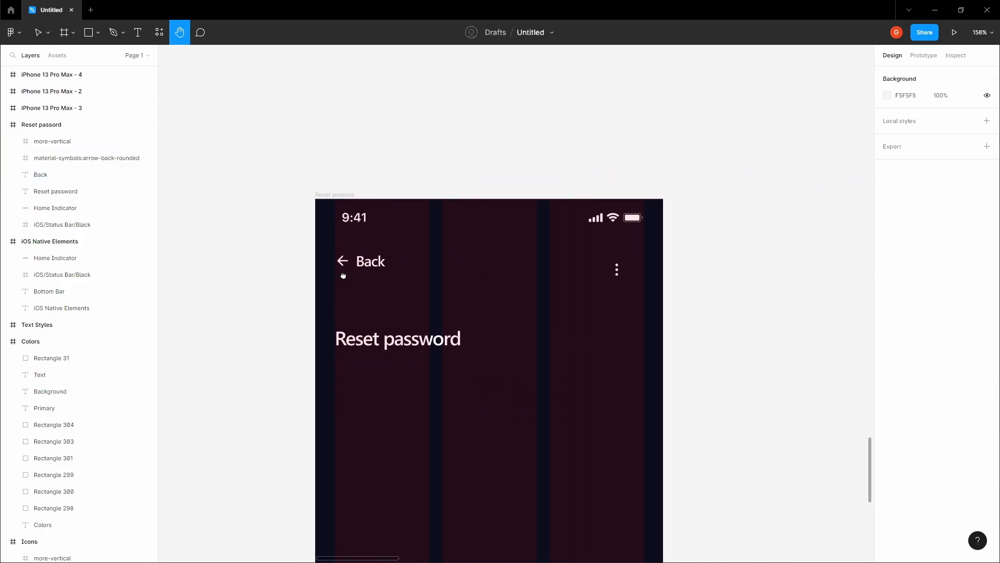
{"action": "left_click_drag", "start_coordinate": [342, 276], "coordinate": [340, 275]}
{"action": "key", "text": "v"}
{"action": "left_click", "coordinate": [340, 260]}
{"action": "left_click", "coordinate": [367, 261], "text": "shift"}
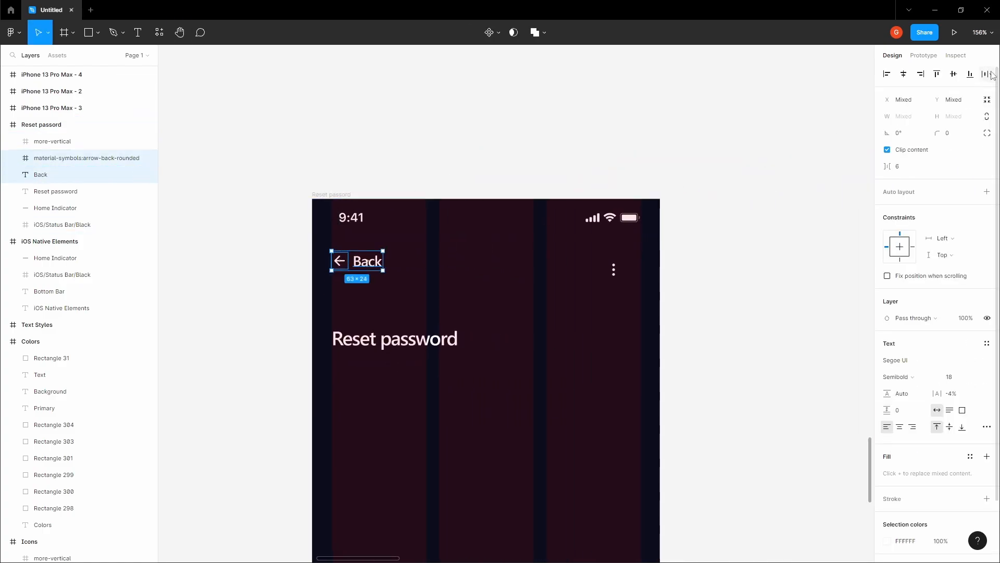
{"action": "key", "text": "ctrl+g"}
- Move the three-dot icon toward the right margin and align its vertical center with the Back group
{"action": "left_click_drag", "start_coordinate": [614, 269], "coordinate": [621, 268]}
{"action": "left_click", "coordinate": [368, 263], "text": "shift"}
{"action": "left_click", "coordinate": [954, 75]}
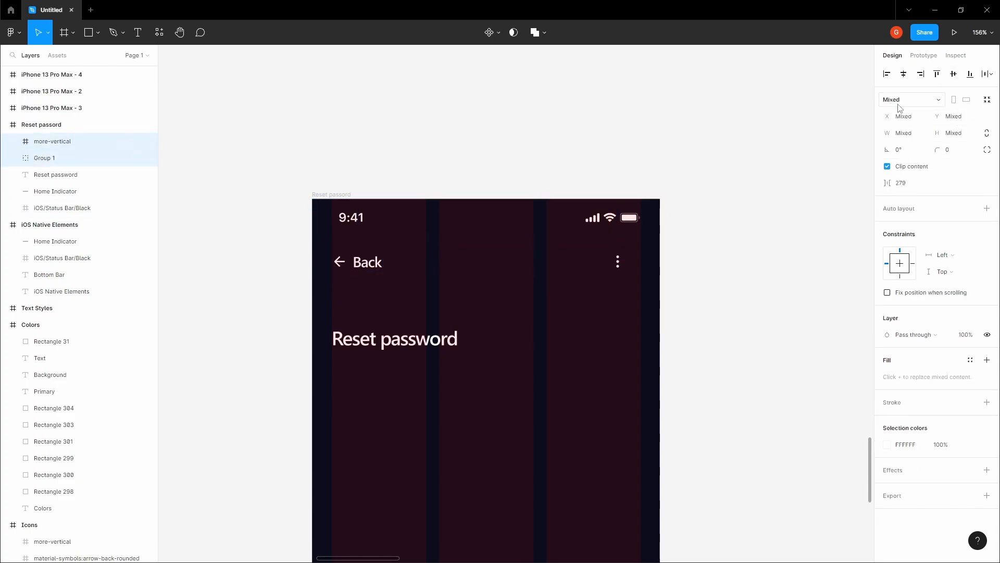
- Shift the three-dot icon so its right edge lines up with the last grid column
{"action": "scroll", "coordinate": [670, 235], "scroll_direction": "up", "scroll_amount": 3}
{"action": "left_click", "coordinate": [560, 293]}
{"action": "left_click_drag", "start_coordinate": [560, 293], "coordinate": [592, 291]}
{"action": "scroll", "coordinate": [591, 291], "scroll_direction": "up", "scroll_amount": 1}
{"action": "left_click", "coordinate": [714, 289]}
{"action": "scroll", "coordinate": [713, 289], "scroll_direction": "down", "scroll_amount": 3}
{"action": "key", "text": "space"}
{"action": "left_click_drag", "start_coordinate": [714, 290], "coordinate": [729, 197]}
{"action": "left_click", "coordinate": [390, 273]}
{"action": "left_click", "coordinate": [693, 280], "text": "shift"}
{"action": "key", "text": "space"}
{"action": "left_click", "coordinate": [734, 254]}
{"action": "key", "text": "space"}
{"action": "left_click_drag", "start_coordinate": [683, 230], "coordinate": [696, 209]}
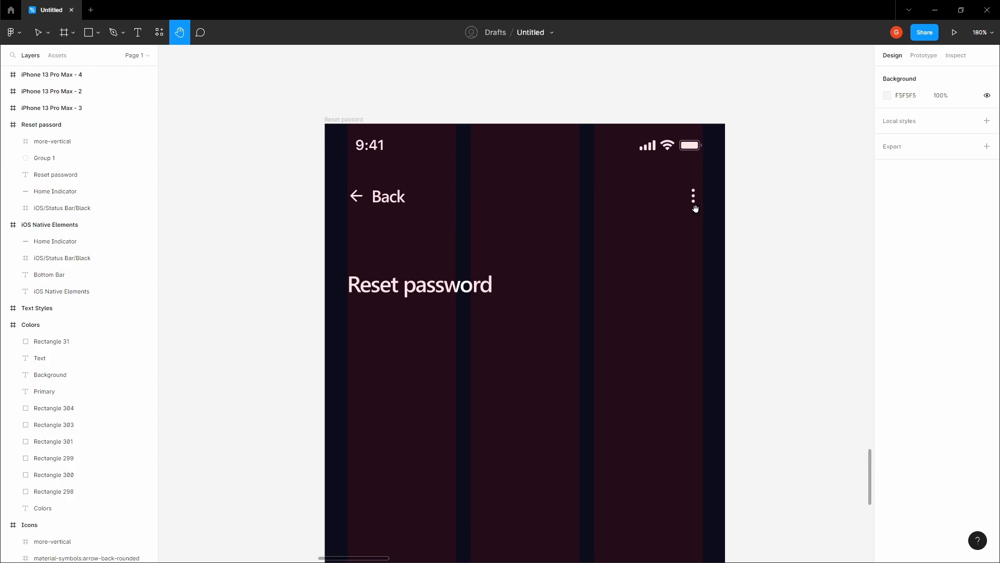
- Nudge the Reset password heading up 6 px and check its distance to the Back row
{"action": "left_click", "coordinate": [398, 284]}
{"action": "key", "text": "Up"}
{"action": "key", "text": "Up"}
{"action": "key", "text": "Up"}
{"action": "key", "text": "Up"}
{"action": "key", "text": "Up"}
{"action": "key", "text": "Up"}
{"action": "key", "text": "alt"}
- Group the Back group and the three-dot icon into a single header row
{"action": "left_click", "coordinate": [399, 191]}
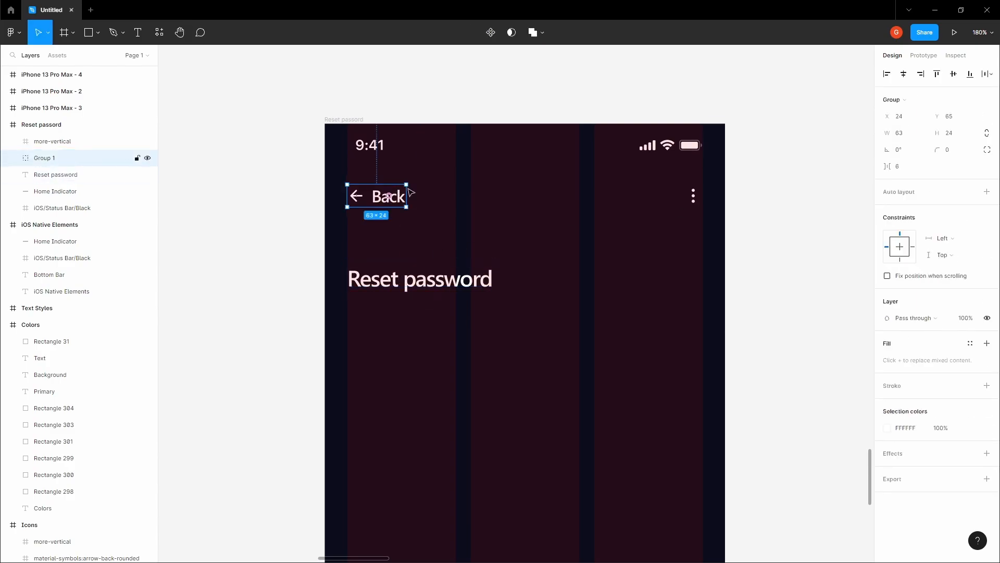
{"action": "left_click", "coordinate": [694, 195], "text": "shift"}
{"action": "key", "text": "ctrl+g"}
- Move the Reset password heading up to Y 129 beneath the grouped header row
{"action": "left_click", "coordinate": [403, 276]}
{"action": "key", "text": "alt"}
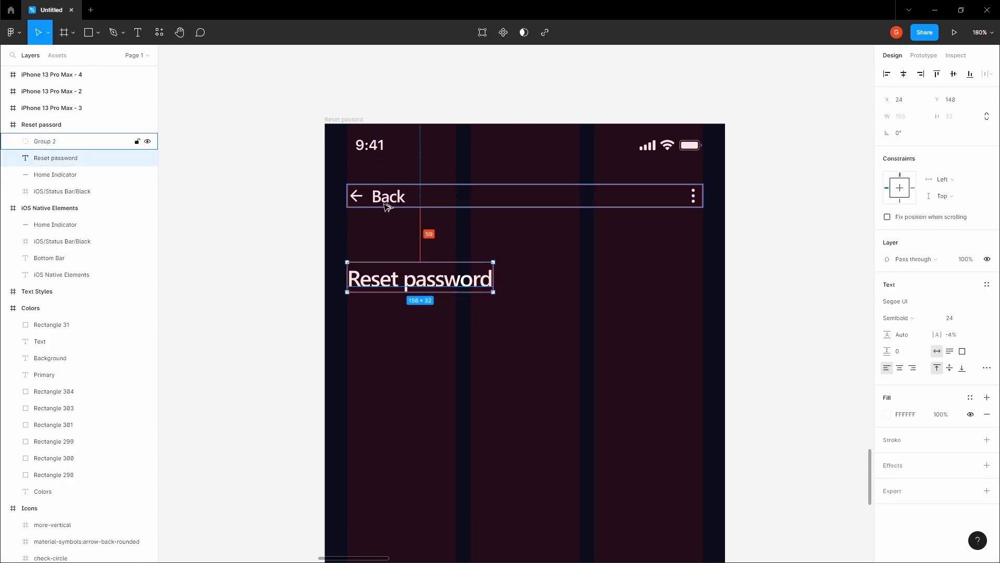
{"action": "key", "text": "shift+Up"}
{"action": "key", "text": "shift+Up"}
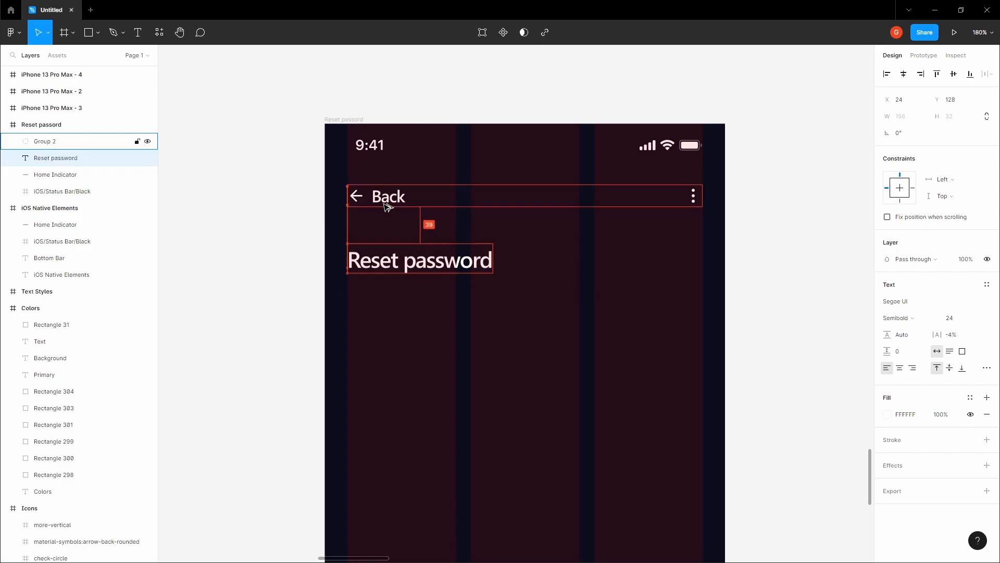
{"action": "key", "text": "Down"}
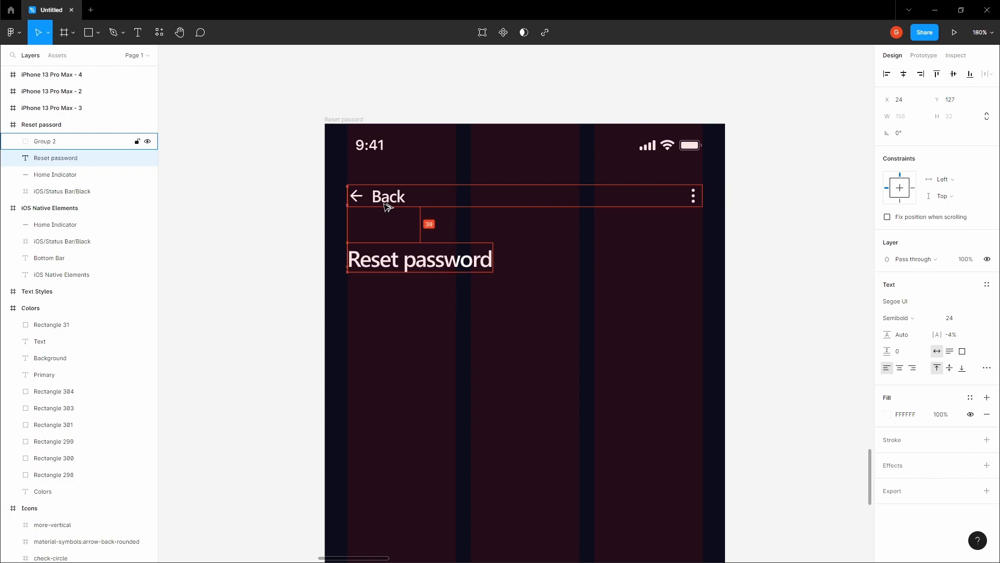
{"action": "key", "text": "Escape"}
- Add a text layer under the heading with the first line "Please enter your email that is assosiacted with your account"
{"action": "scroll", "coordinate": [333, 234], "scroll_direction": "down", "scroll_amount": 5}
{"action": "left_click_drag", "start_coordinate": [333, 237], "coordinate": [418, 238]}
{"action": "scroll", "coordinate": [435, 253], "scroll_direction": "up", "scroll_amount": 2}
{"action": "left_click", "coordinate": [429, 239]}
{"action": "scroll", "coordinate": [420, 254], "scroll_direction": "up", "scroll_amount": 3}
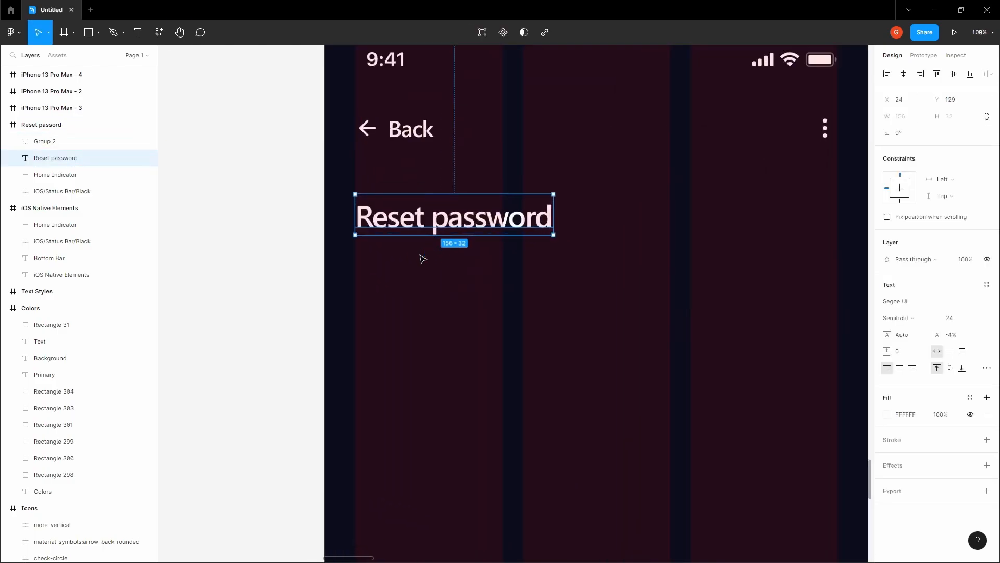
{"action": "left_click", "coordinate": [420, 258]}
{"action": "left_click", "coordinate": [401, 225]}
{"action": "left_click", "coordinate": [384, 276]}
{"action": "key", "text": "t"}
{"action": "left_click", "coordinate": [369, 266]}
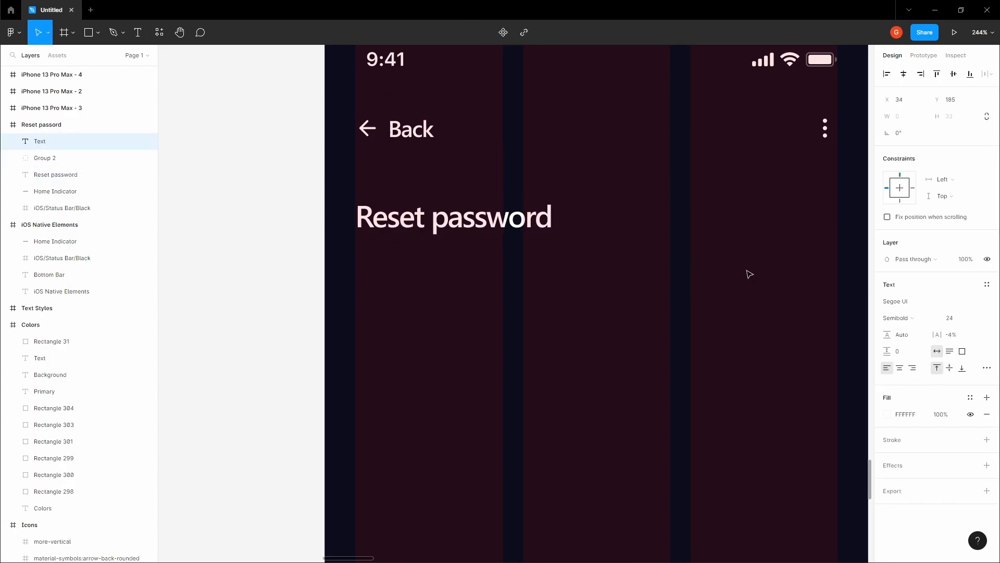
{"action": "type", "text": "Please enter your "}
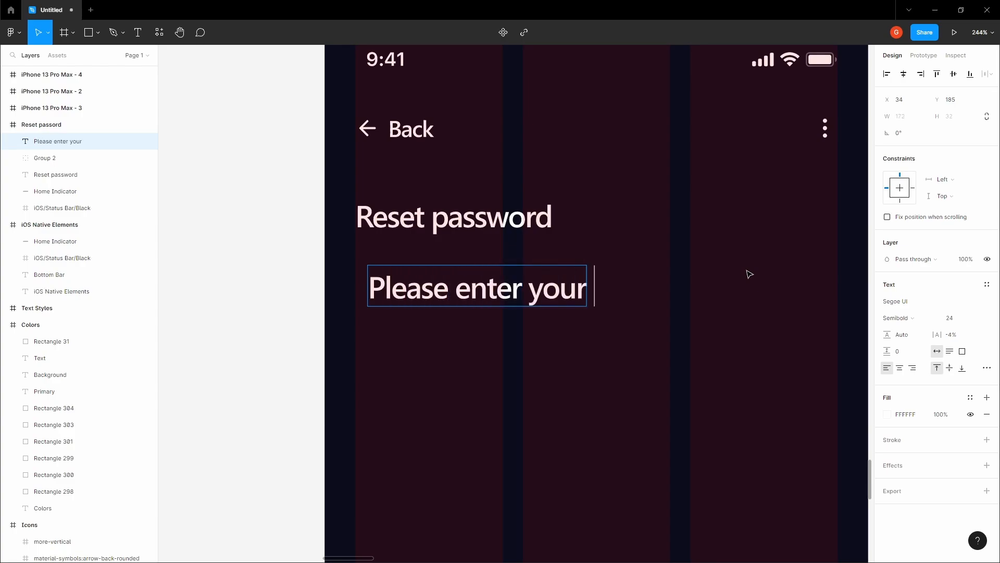
{"action": "type", "text": "email that is ass"}
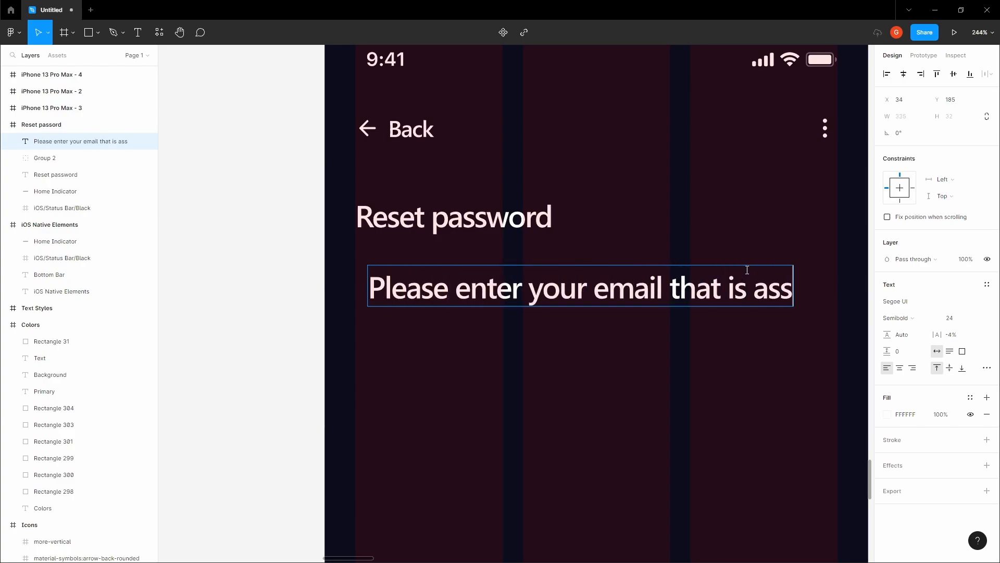
{"action": "type", "text": "osiacted wi"}
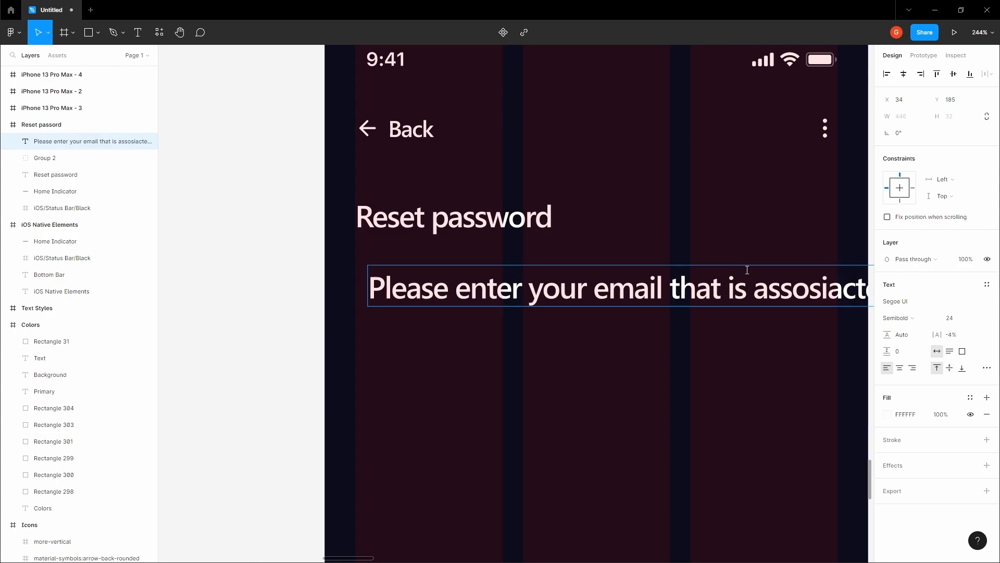
{"action": "type", "text": "th your acc"}
{"action": "key", "text": "Return"}
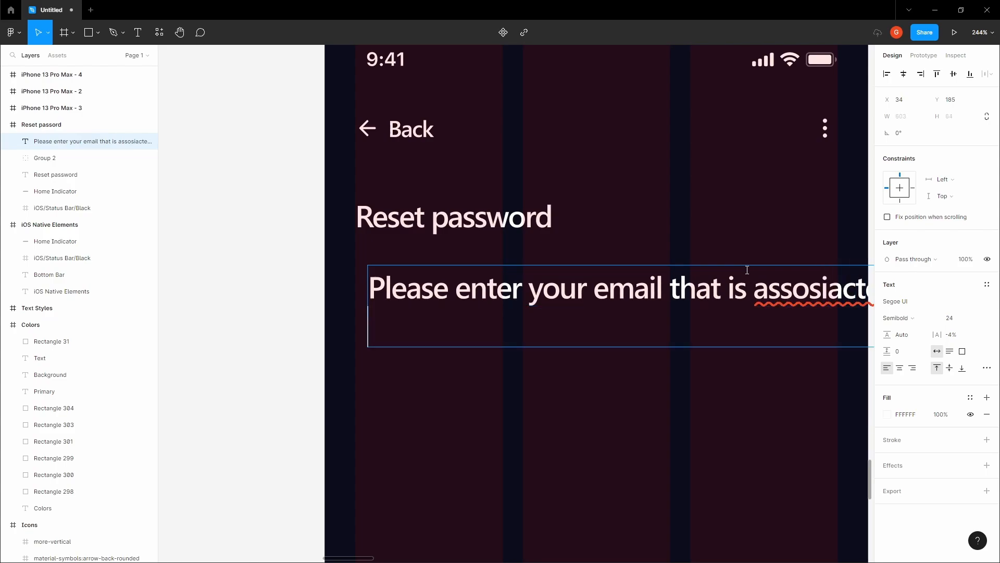
- Write the second line of the instruction text as "to send instructions to reset your password"
{"action": "type", "text": "to send "}
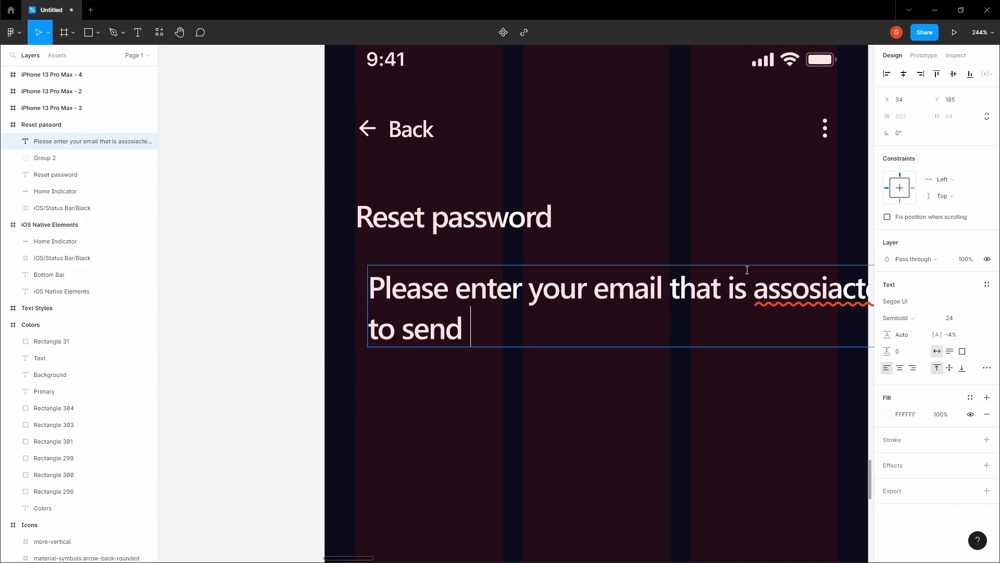
{"action": "type", "text": "instructions"}
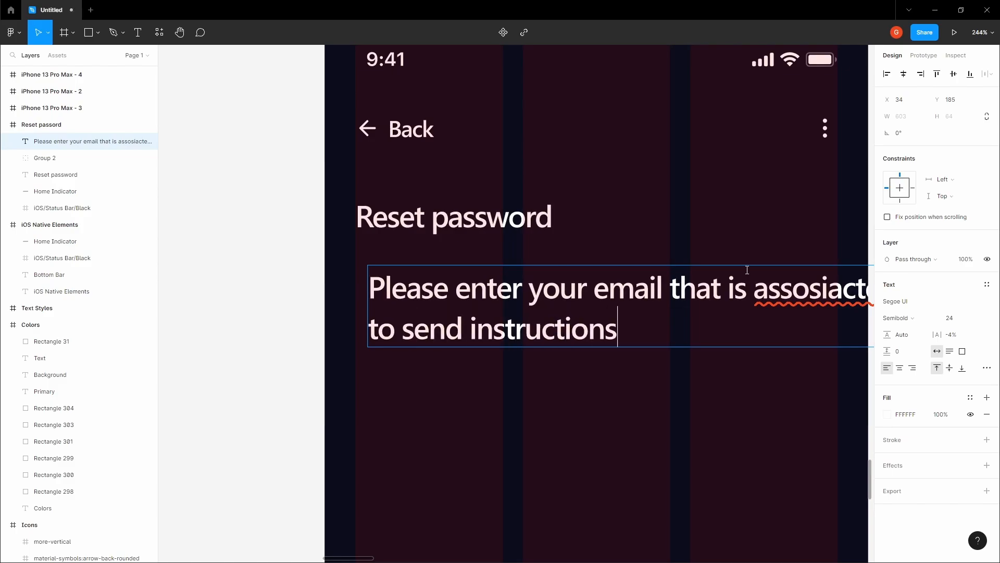
{"action": "type", "text": " to reset your passw"}
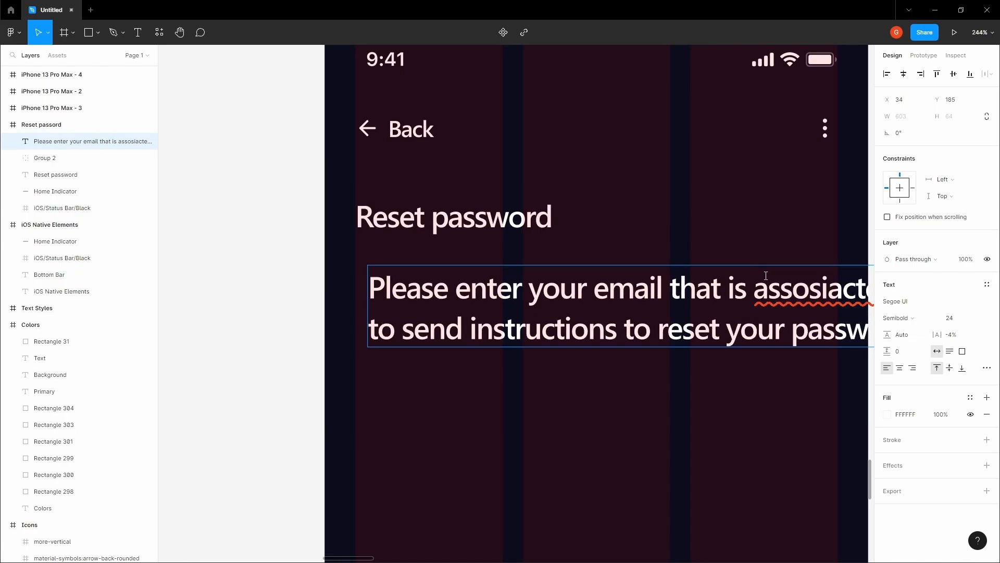
- Replace the misspelled word "assosiacted" in the instruction text with "associted"
{"action": "scroll", "coordinate": [766, 275], "scroll_direction": "down", "scroll_amount": 5}
{"action": "scroll", "coordinate": [729, 279], "scroll_direction": "up", "scroll_amount": 6}
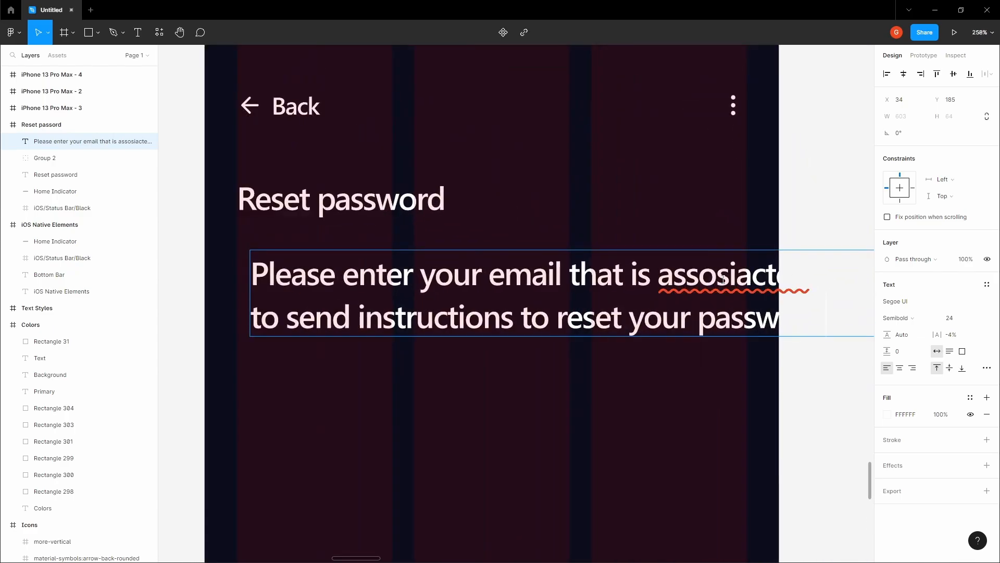
{"action": "double_click", "coordinate": [751, 278]}
{"action": "type", "text": "associted"}
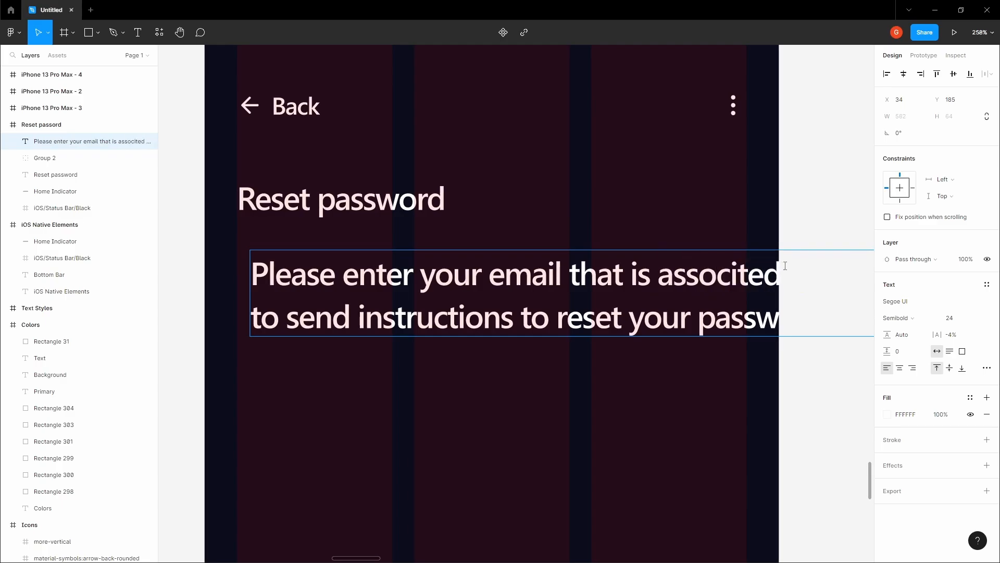
- Set the instruction text's font size to 14
{"action": "key", "text": "Escape"}
{"action": "left_click", "coordinate": [984, 318]}
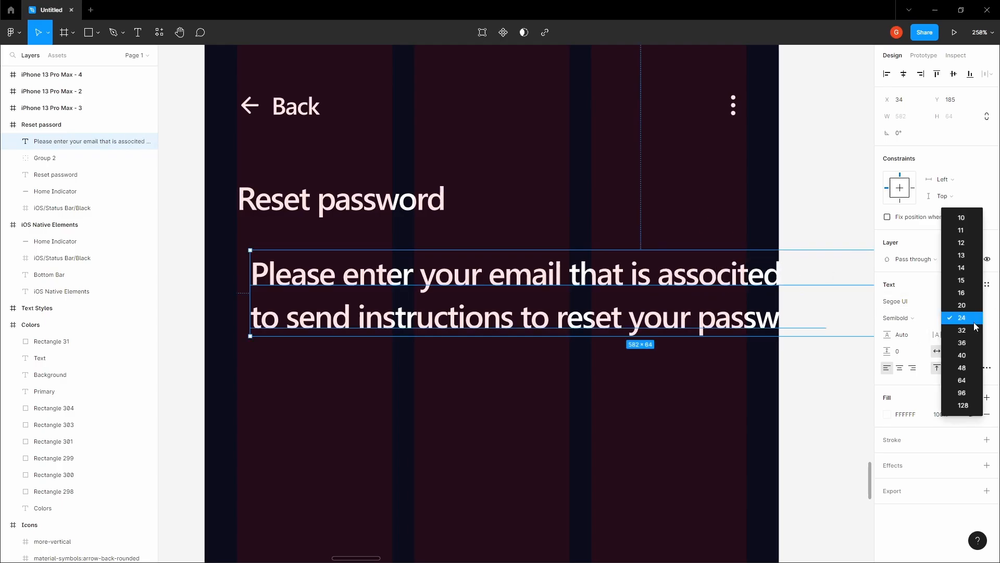
{"action": "left_click", "coordinate": [960, 270]}
{"action": "left_click", "coordinate": [636, 219]}
- Rewrap the instruction text so "account" starts the second line, and end the sentence with a full stop
{"action": "double_click", "coordinate": [642, 264]}
{"action": "left_click", "coordinate": [643, 265]}
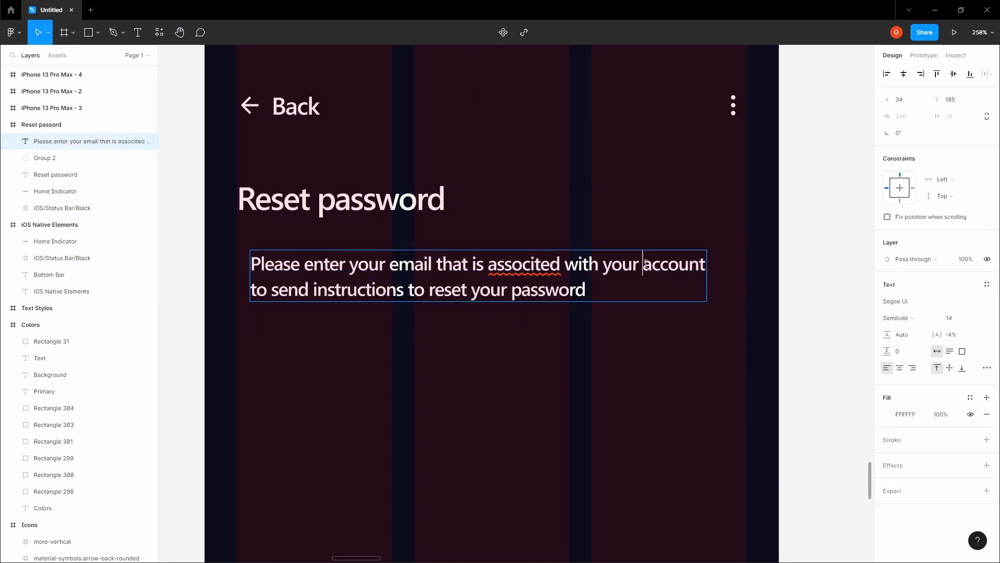
{"action": "key", "text": "Return"}
{"action": "key", "text": "BackSpace"}
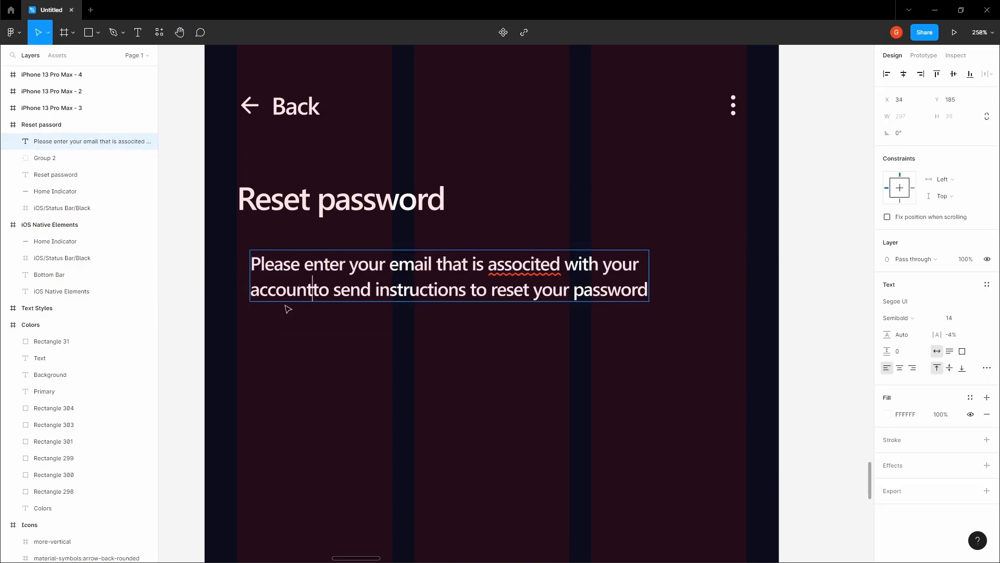
{"action": "key", "text": "Escape"}
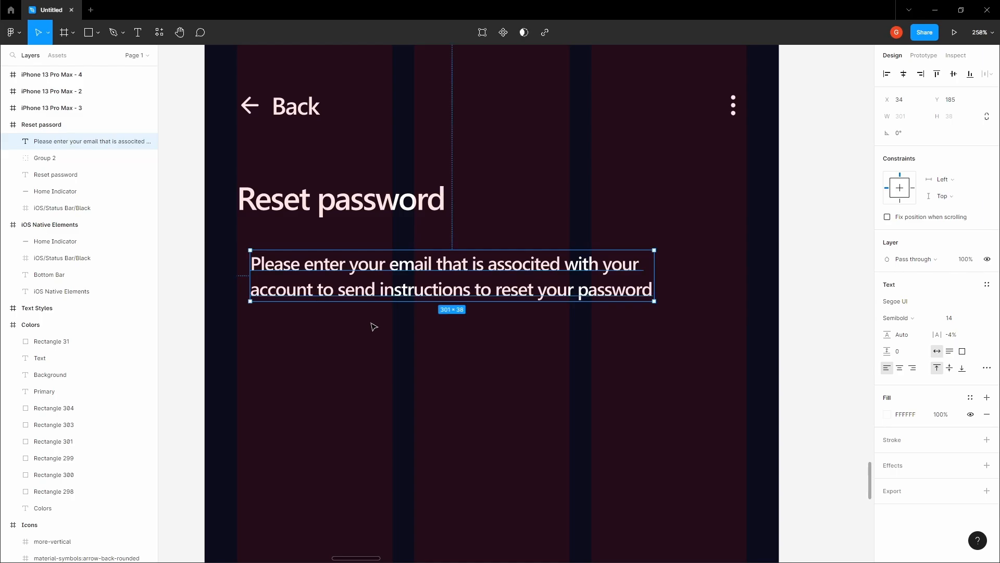
{"action": "double_click", "coordinate": [653, 290]}
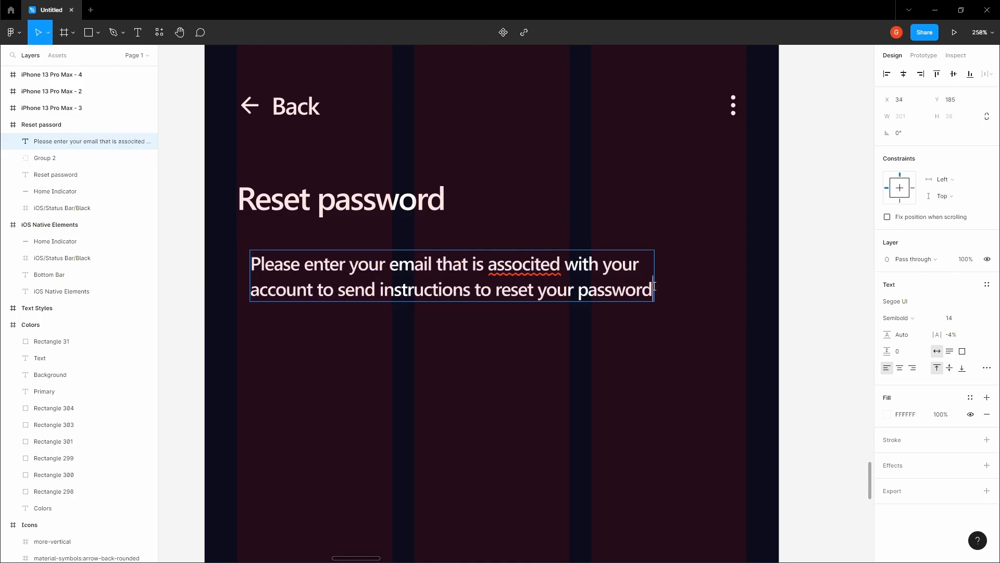
{"action": "left_click", "coordinate": [781, 285]}
- Give the instruction text the grey fill D0D0D0 of the Text swatch in the Colors frame
{"action": "scroll", "coordinate": [781, 285], "scroll_direction": "down", "scroll_amount": 3}
{"action": "key", "text": "space"}
{"action": "left_click_drag", "start_coordinate": [770, 283], "coordinate": [613, 346]}
{"action": "scroll", "coordinate": [613, 346], "scroll_direction": "down", "scroll_amount": 3}
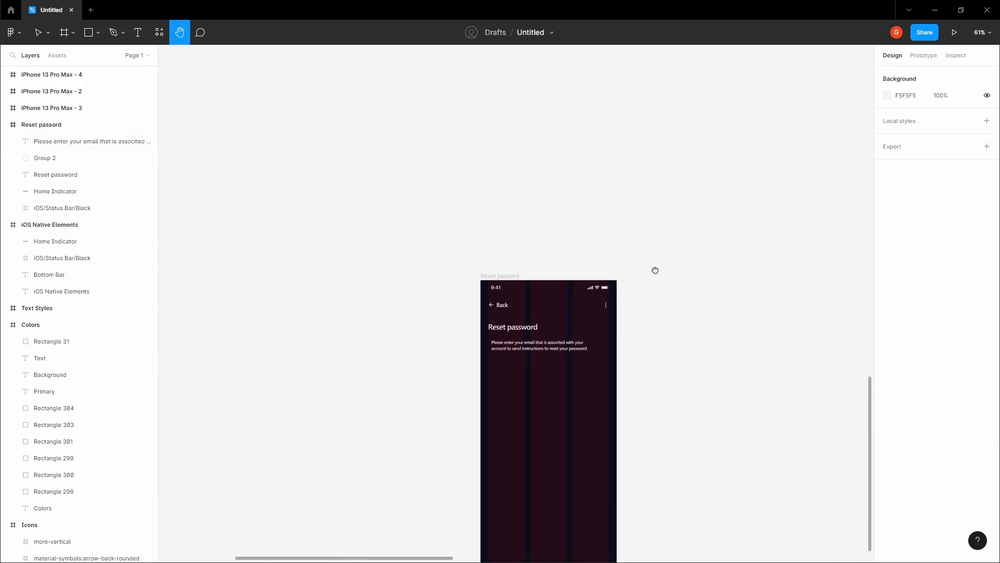
{"action": "left_click_drag", "start_coordinate": [654, 270], "coordinate": [553, 402]}
{"action": "scroll", "coordinate": [554, 402], "scroll_direction": "down", "scroll_amount": 4}
{"action": "left_click_drag", "start_coordinate": [593, 306], "coordinate": [479, 461]}
{"action": "scroll", "coordinate": [639, 273], "scroll_direction": "up", "scroll_amount": 1}
{"action": "left_click", "coordinate": [725, 180]}
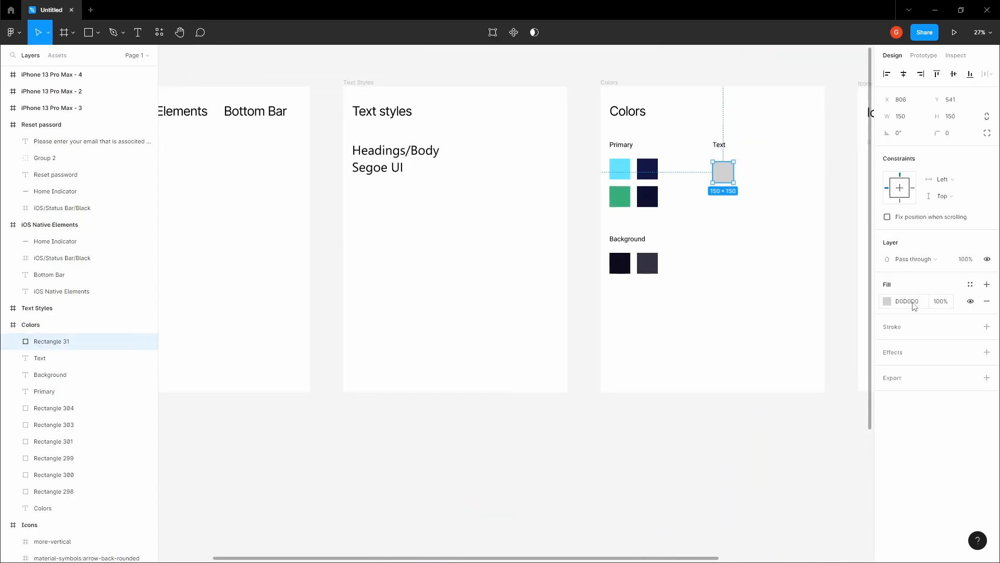
{"action": "left_click", "coordinate": [501, 455]}
{"action": "scroll", "coordinate": [574, 424], "scroll_direction": "up", "scroll_amount": 10}
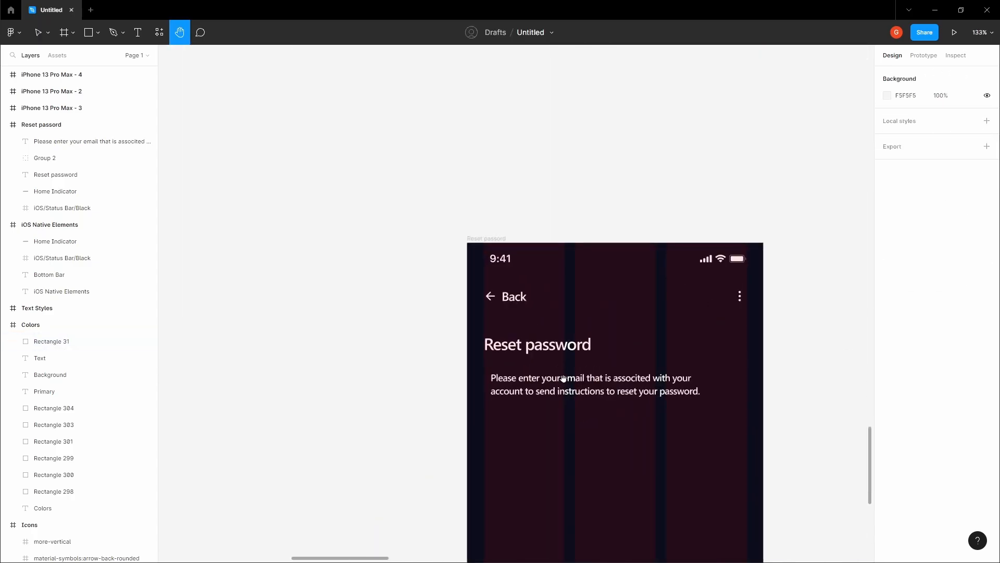
{"action": "left_click", "coordinate": [592, 391]}
{"action": "left_click", "coordinate": [923, 411]}
{"action": "type", "text": "D0D0D0"}
{"action": "left_click", "coordinate": [550, 383]}
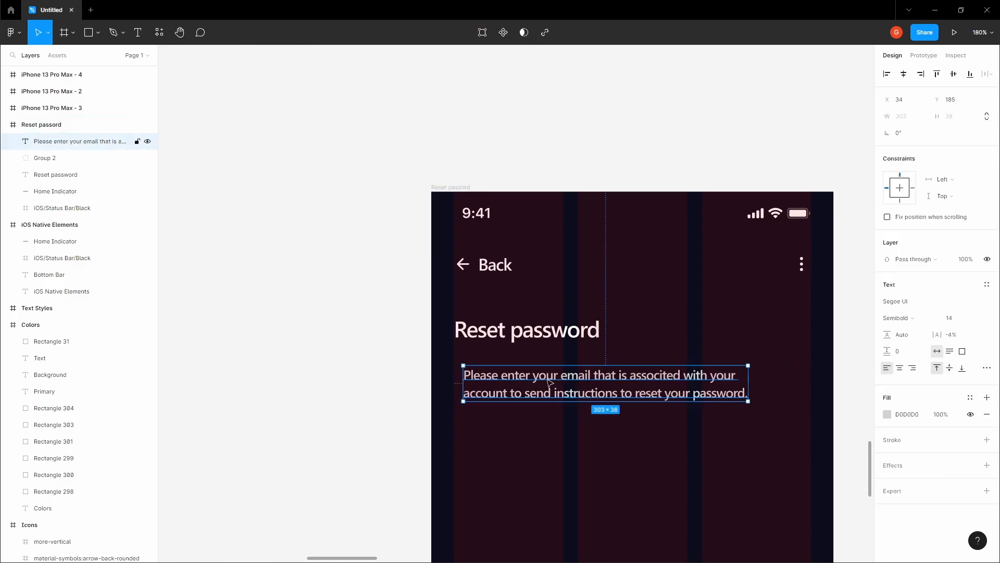
- Move the instruction text to X 24, Y 176, left-aligned under the Reset password heading
{"action": "left_click_drag", "start_coordinate": [523, 385], "coordinate": [515, 386]}
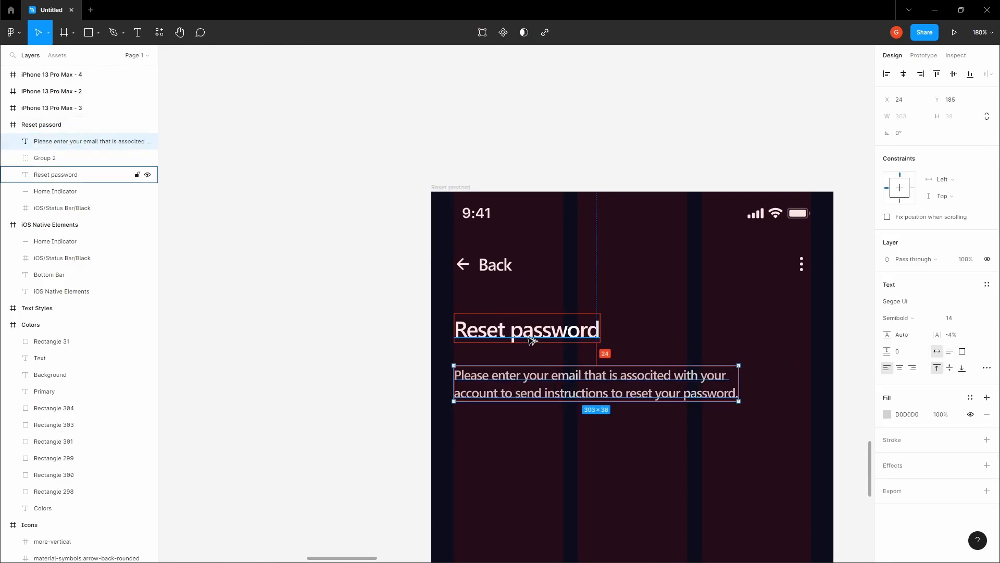
{"action": "key", "text": "shift+Up"}
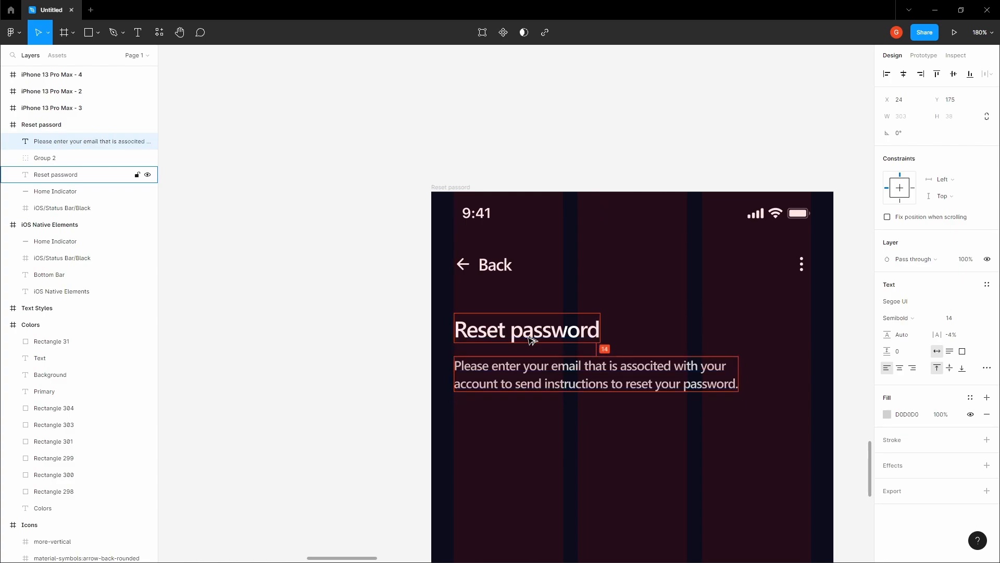
{"action": "key", "text": "Up"}
{"action": "key", "text": "Up"}
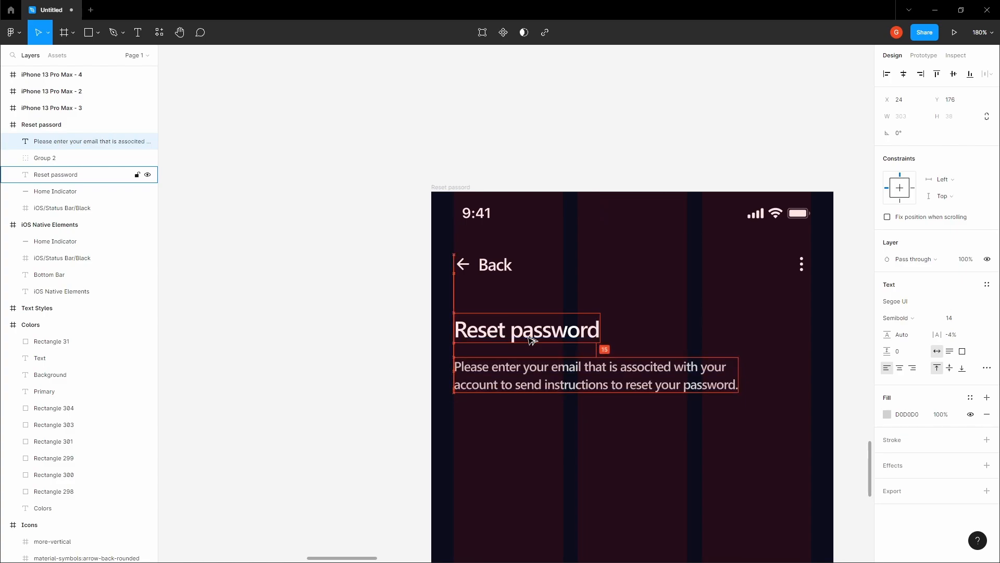
{"action": "left_click", "coordinate": [394, 353]}
- Hide the layout grids to see the reset password screen without its columns
{"action": "scroll", "coordinate": [395, 353], "scroll_direction": "down", "scroll_amount": 3}
{"action": "scroll", "coordinate": [394, 353], "scroll_direction": "down", "scroll_amount": 1}
{"action": "key", "text": "space"}
{"action": "left_click_drag", "start_coordinate": [392, 366], "coordinate": [343, 280]}
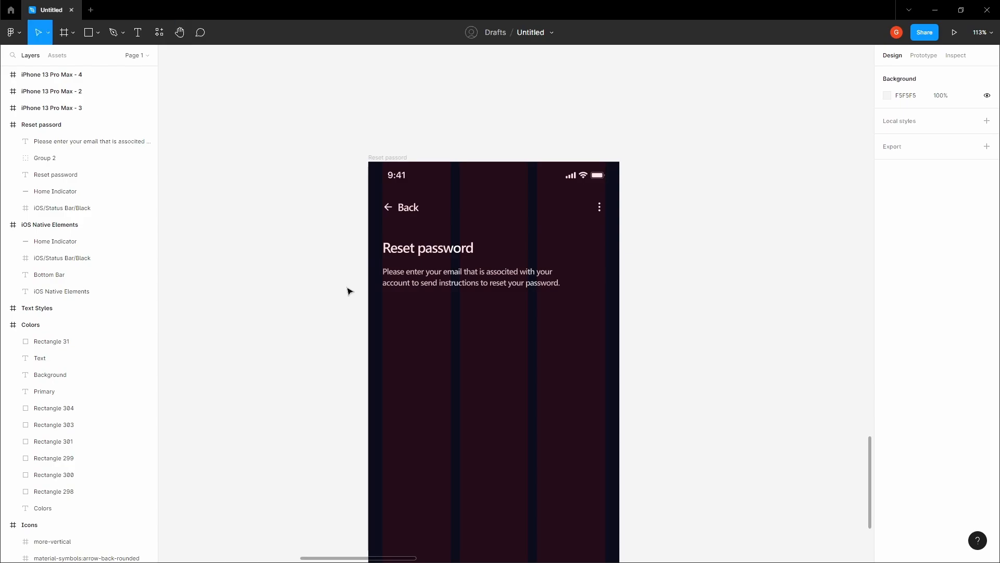
{"action": "key", "text": "shift+g"}
{"action": "key", "text": "space"}
{"action": "scroll", "coordinate": [436, 274], "scroll_direction": "up", "scroll_amount": 1}
{"action": "key", "text": "v"}
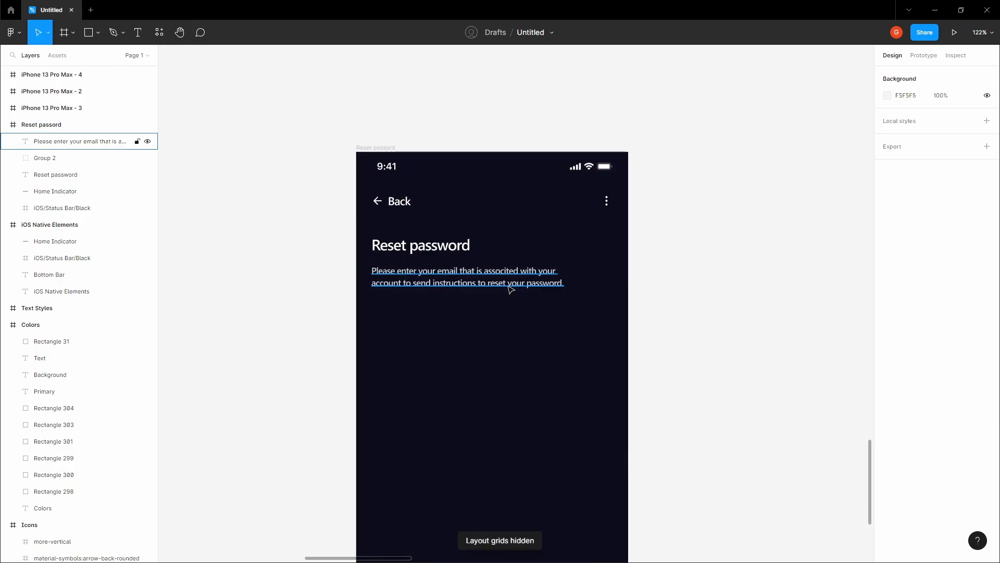
{"action": "left_click", "coordinate": [436, 274]}
{"action": "left_click", "coordinate": [619, 288]}
{"action": "key", "text": "space"}
{"action": "left_click_drag", "start_coordinate": [618, 288], "coordinate": [636, 273]}
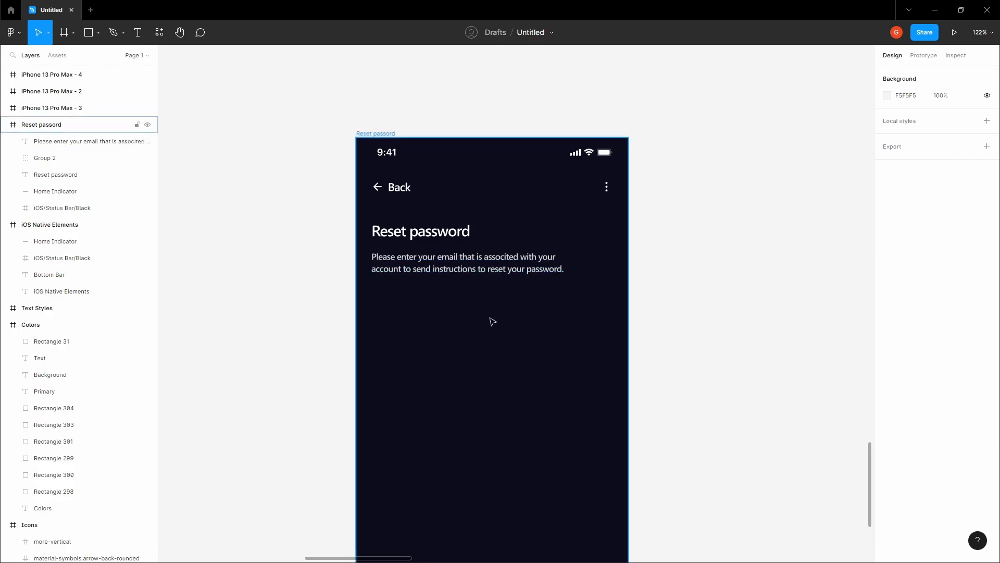
{"action": "left_click", "coordinate": [387, 308]}
{"action": "left_click", "coordinate": [335, 286]}
{"action": "key", "text": "space"}
{"action": "left_click_drag", "start_coordinate": [335, 286], "coordinate": [330, 261]}
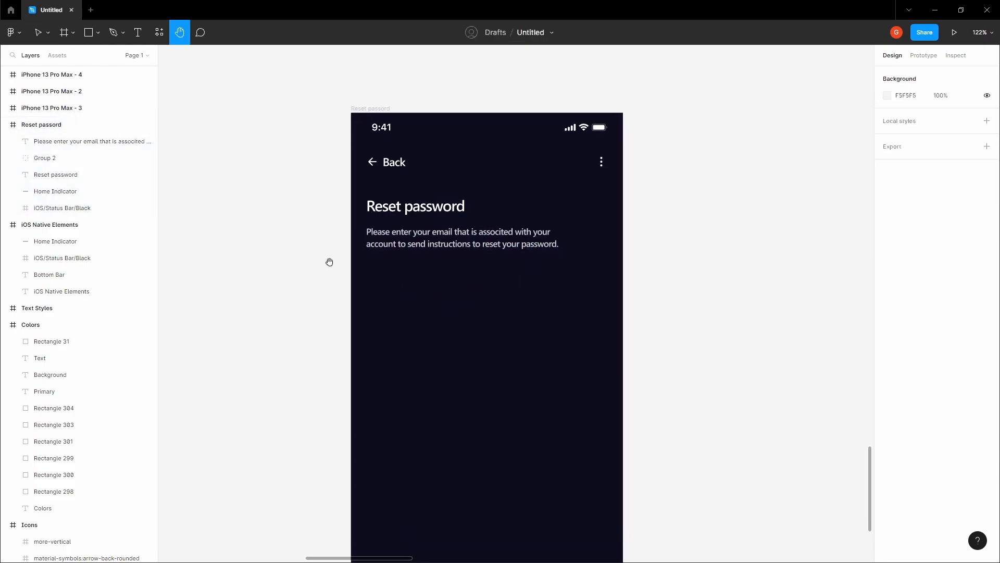
- Add a text layer reading "Email:" below the instruction text
{"action": "left_click", "coordinate": [459, 305]}
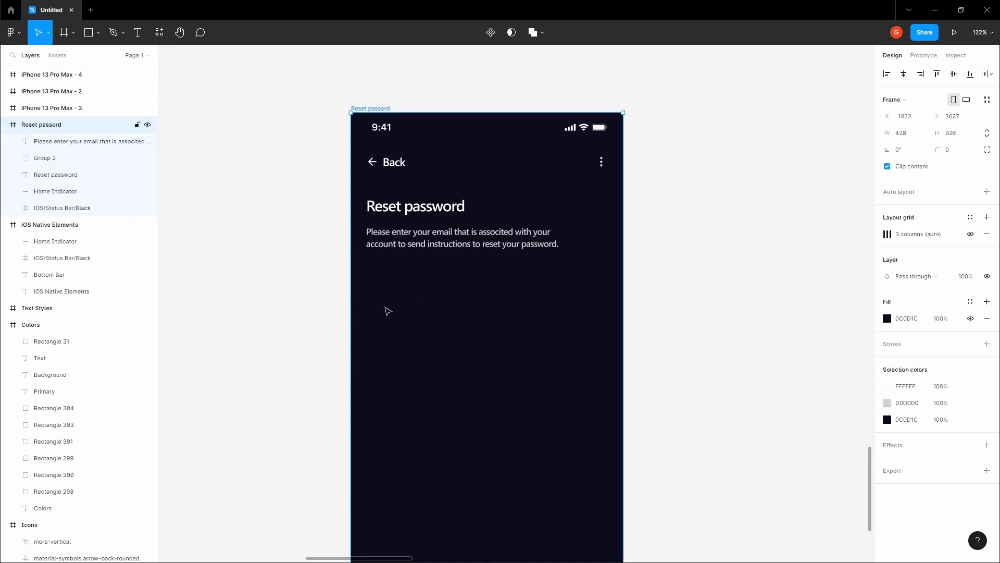
{"action": "scroll", "coordinate": [388, 312], "scroll_direction": "up", "scroll_amount": 3}
{"action": "key", "text": "t"}
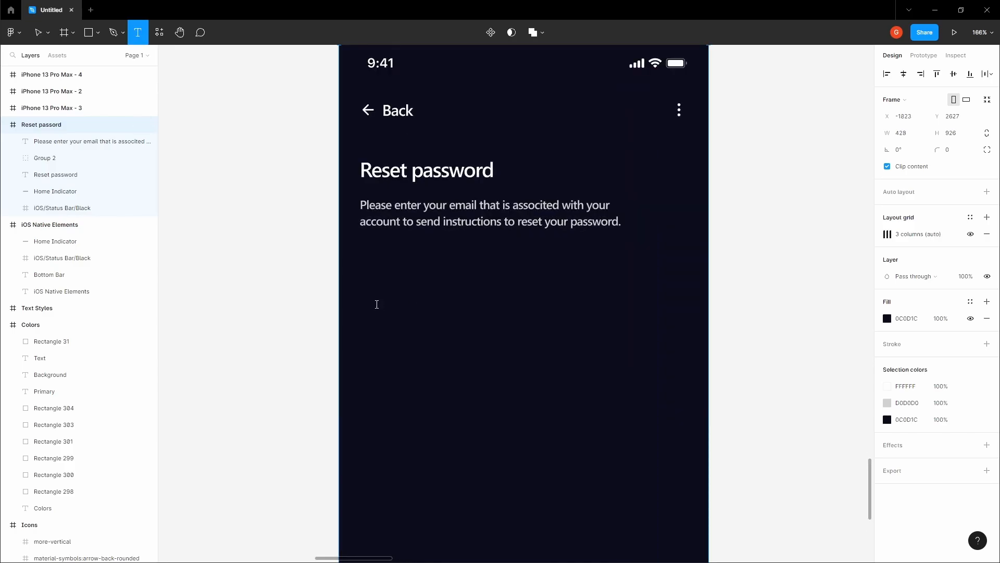
{"action": "left_click", "coordinate": [377, 304]}
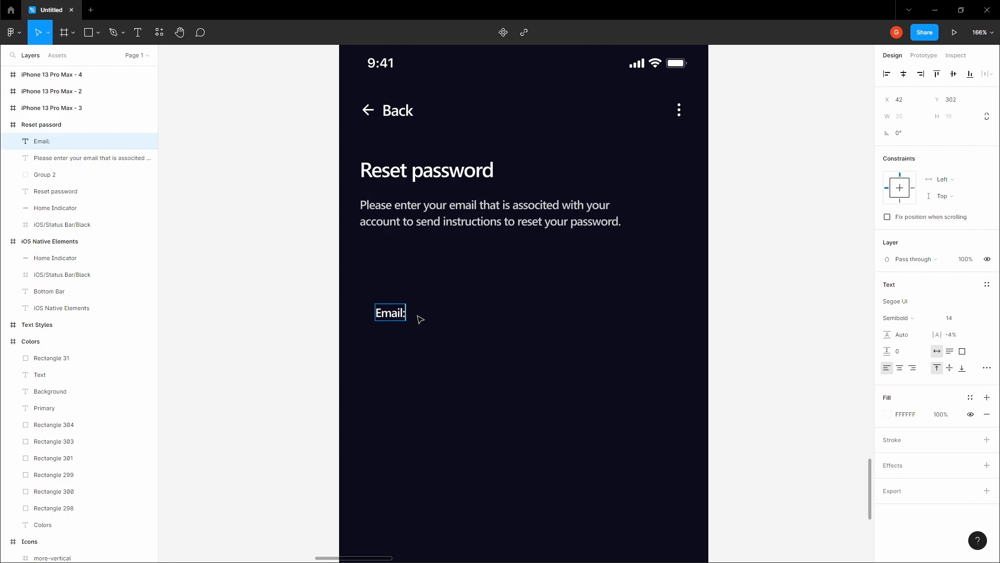
{"action": "key", "text": "Escape"}
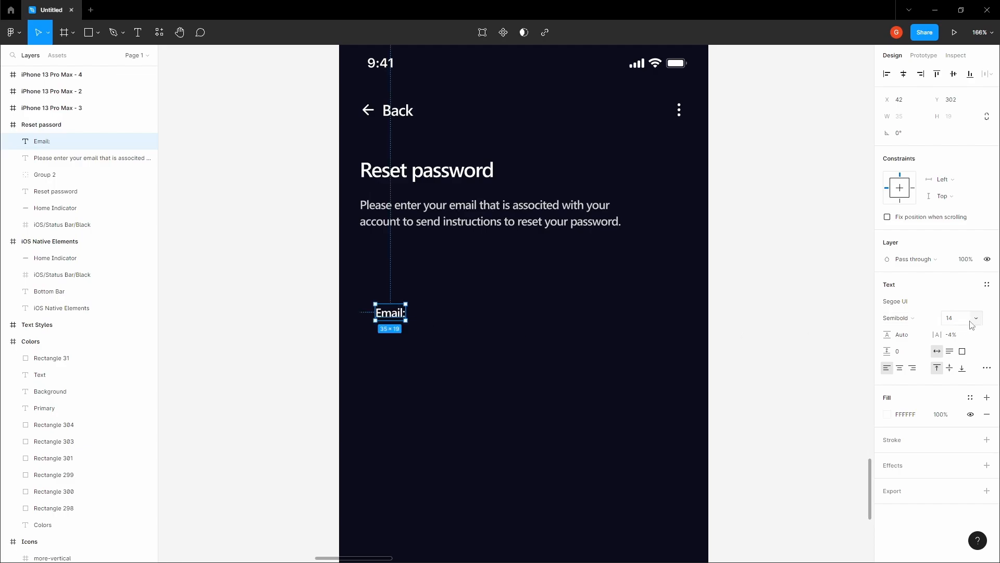
- Reduce the "Email:" label to font size 12 and align it with the heading at X 24, Y 301
{"action": "left_click", "coordinate": [978, 325]}
{"action": "left_click", "coordinate": [961, 290]}
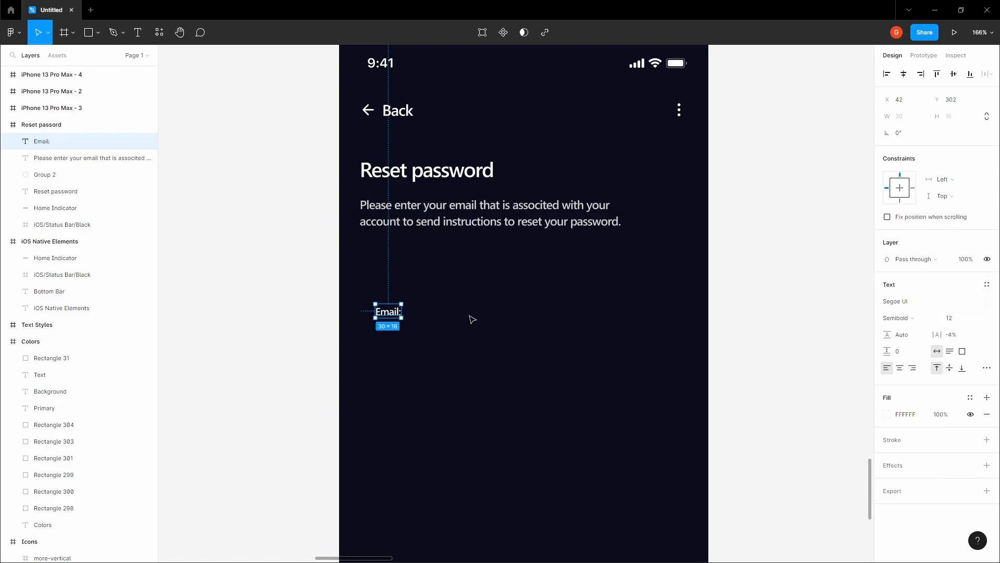
{"action": "scroll", "coordinate": [388, 319], "scroll_direction": "up", "scroll_amount": 5}
{"action": "left_click_drag", "start_coordinate": [402, 313], "coordinate": [383, 316]}
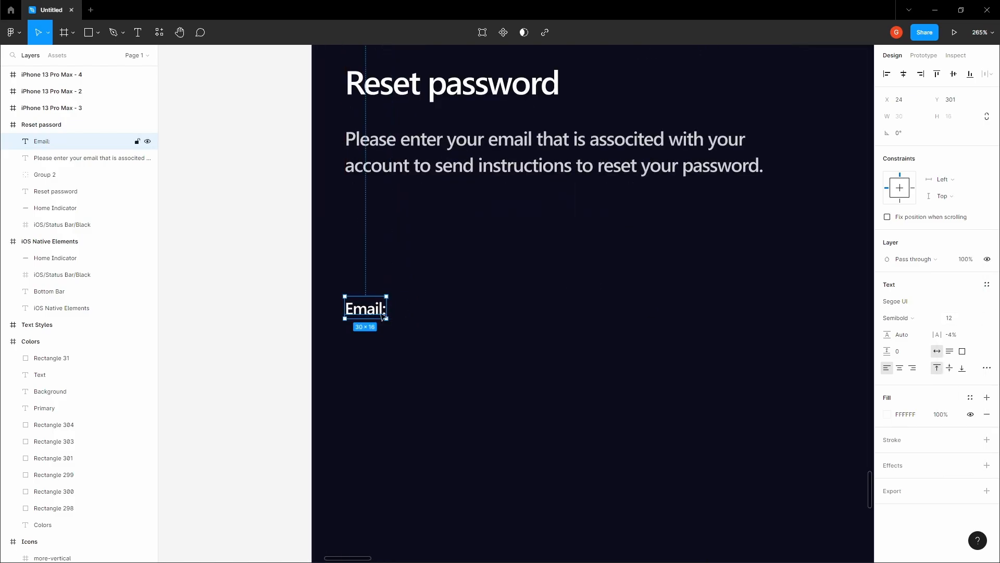
{"action": "scroll", "coordinate": [375, 307], "scroll_direction": "down", "scroll_amount": 5}
{"action": "scroll", "coordinate": [375, 310], "scroll_direction": "up", "scroll_amount": 5}
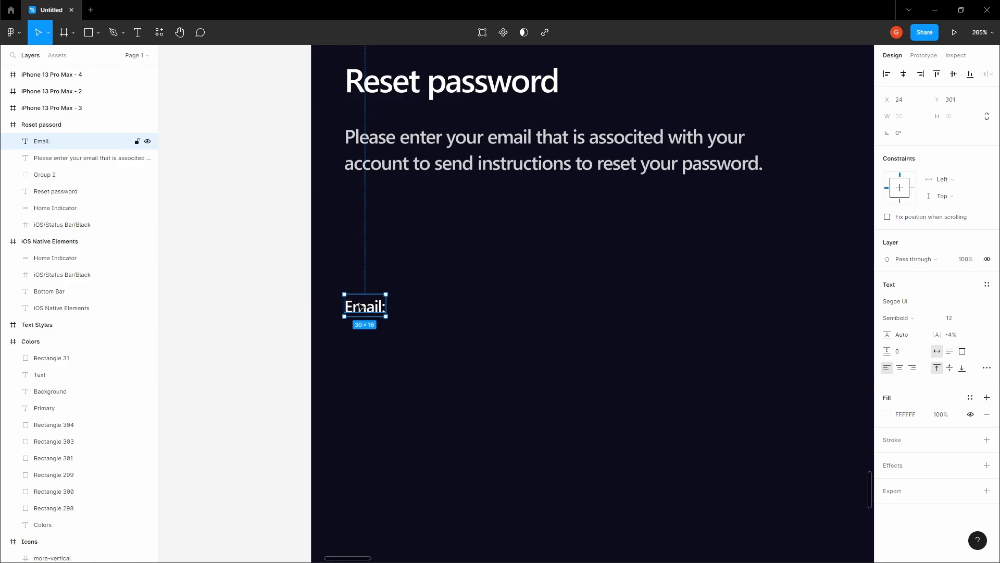
- Wrap the "Email:" label in an auto layout frame with 16 vertical padding and stretch it to the full screen width of 428
{"action": "key", "text": "shift+a"}
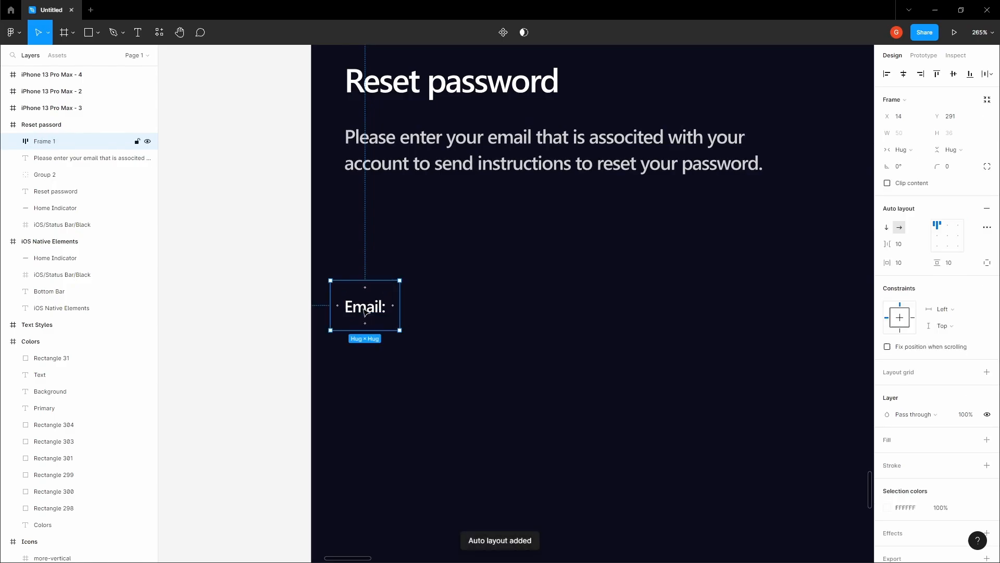
{"action": "left_click", "coordinate": [954, 267]}
{"action": "type", "text": "10"}
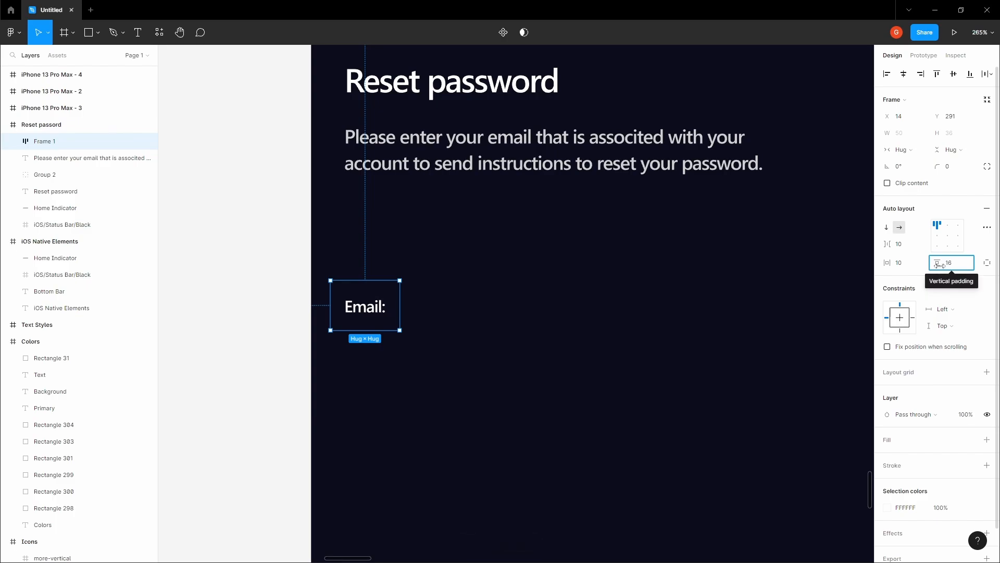
{"action": "left_click", "coordinate": [902, 267]}
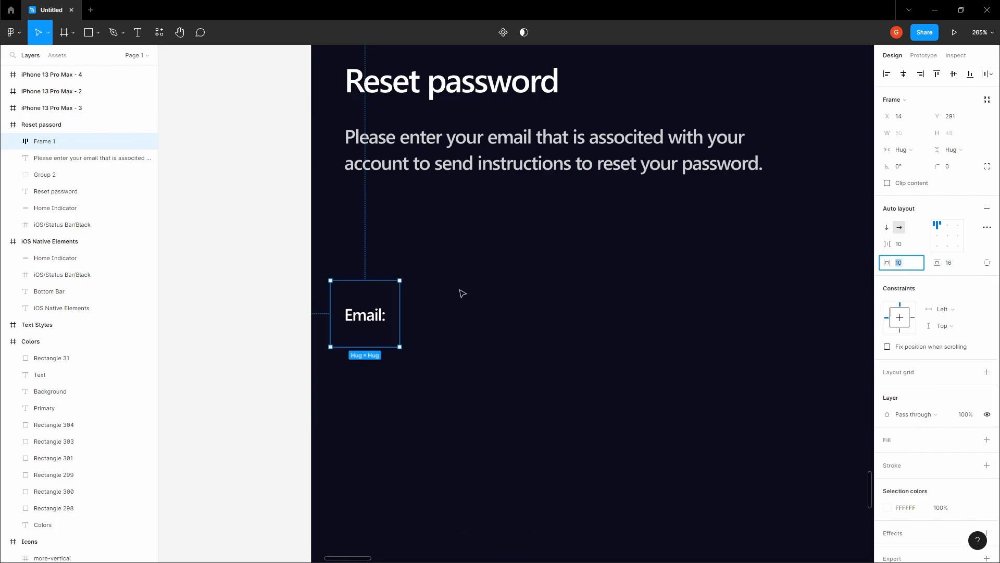
{"action": "scroll", "coordinate": [693, 268], "scroll_direction": "down", "scroll_amount": 5}
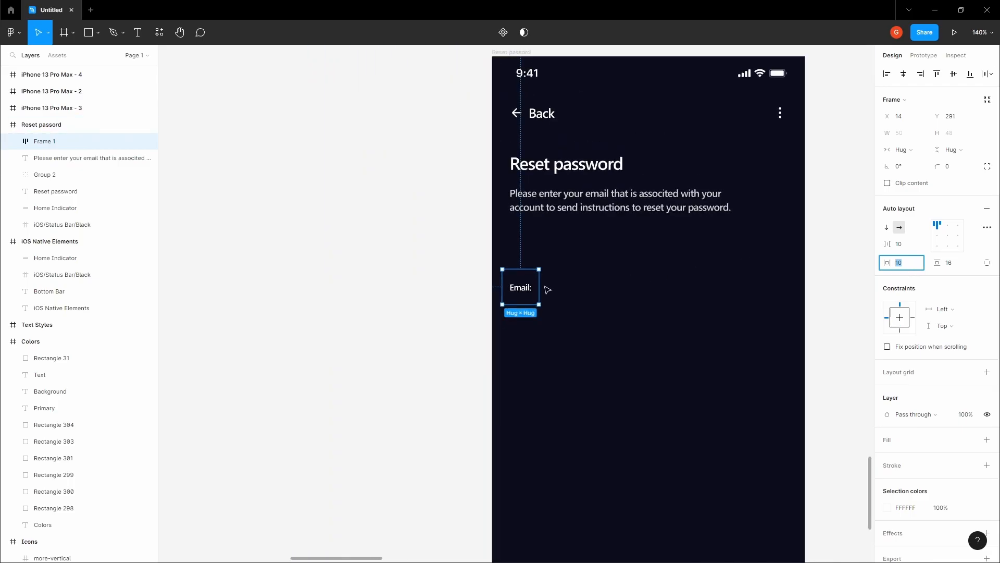
{"action": "left_click_drag", "start_coordinate": [542, 285], "coordinate": [806, 282]}
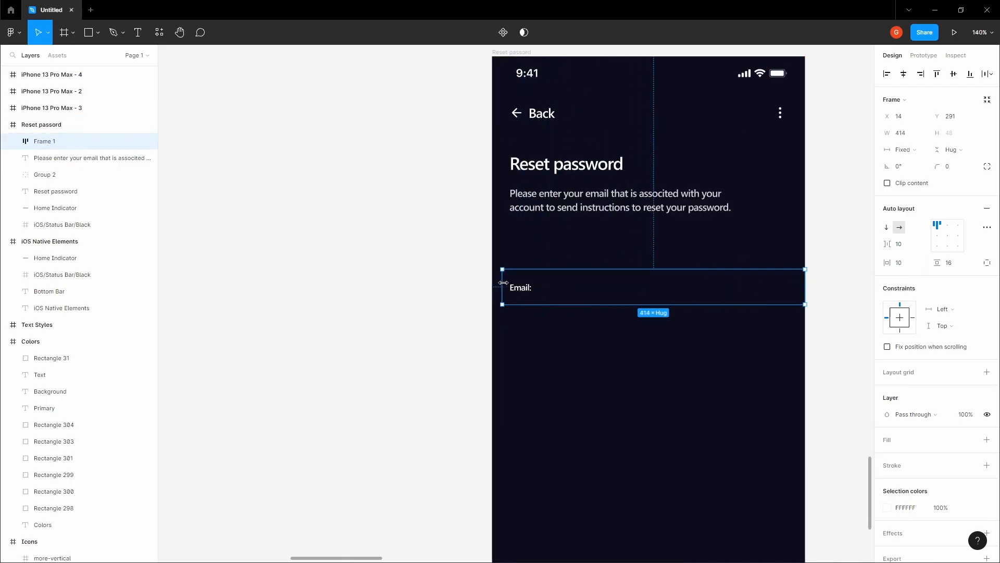
{"action": "left_click_drag", "start_coordinate": [503, 282], "coordinate": [494, 283]}
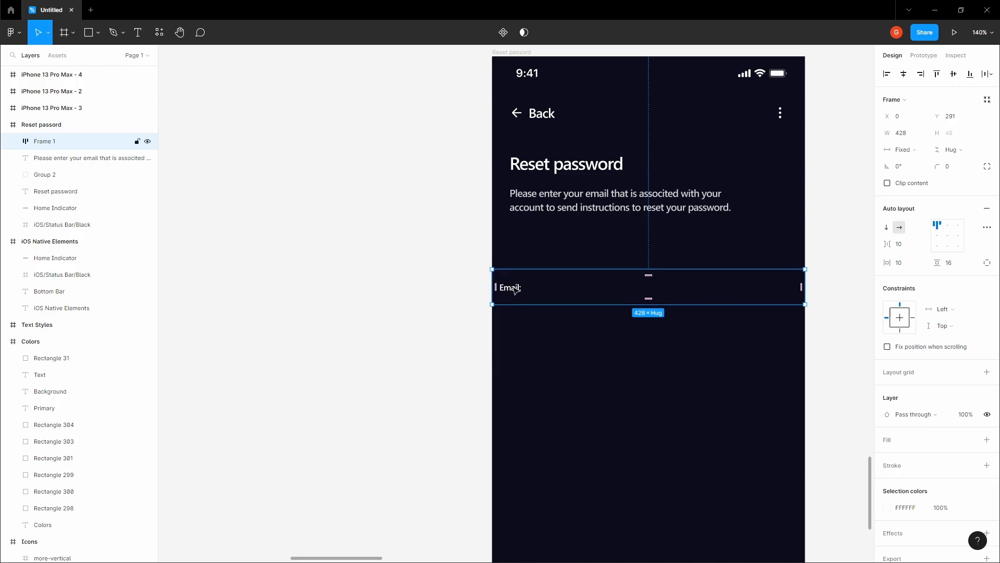
- Set the Email frame's left padding to 24 and remove its auto layout
{"action": "left_click", "coordinate": [988, 262]}
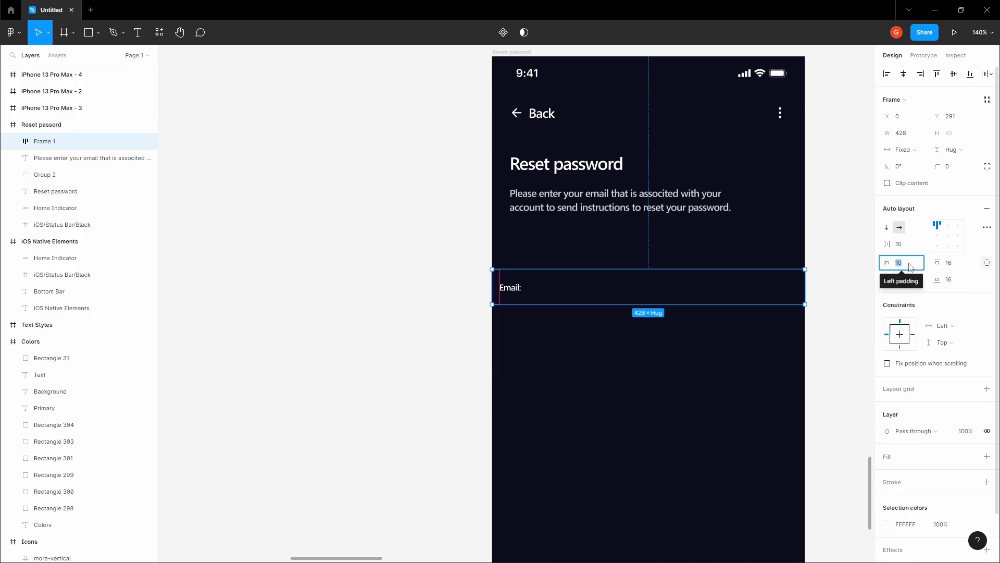
{"action": "type", "text": "24"}
{"action": "key", "text": "Tab"}
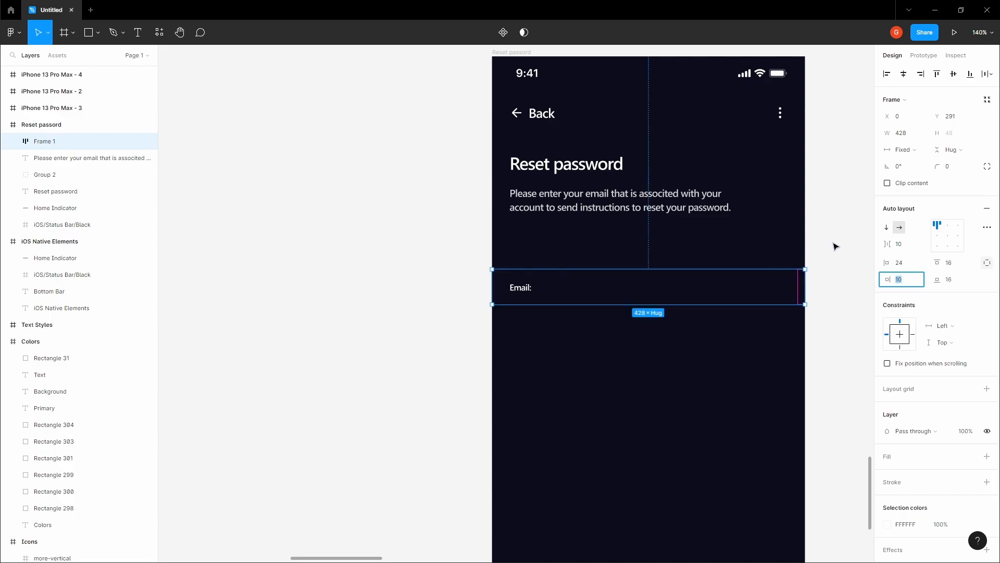
{"action": "scroll", "coordinate": [860, 273], "scroll_direction": "up", "scroll_amount": 3}
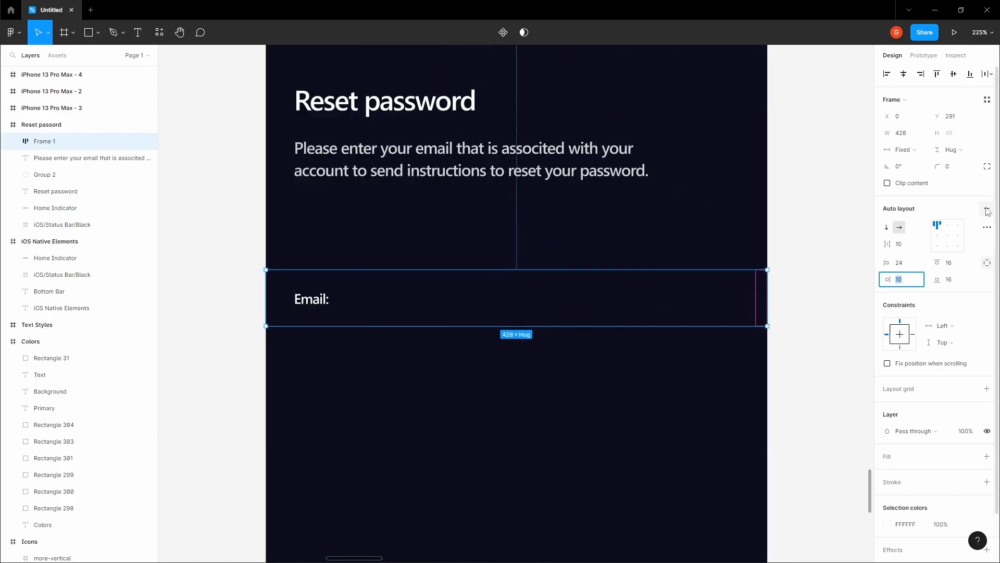
{"action": "left_click", "coordinate": [988, 210]}
{"action": "scroll", "coordinate": [761, 269], "scroll_direction": "down", "scroll_amount": 3}
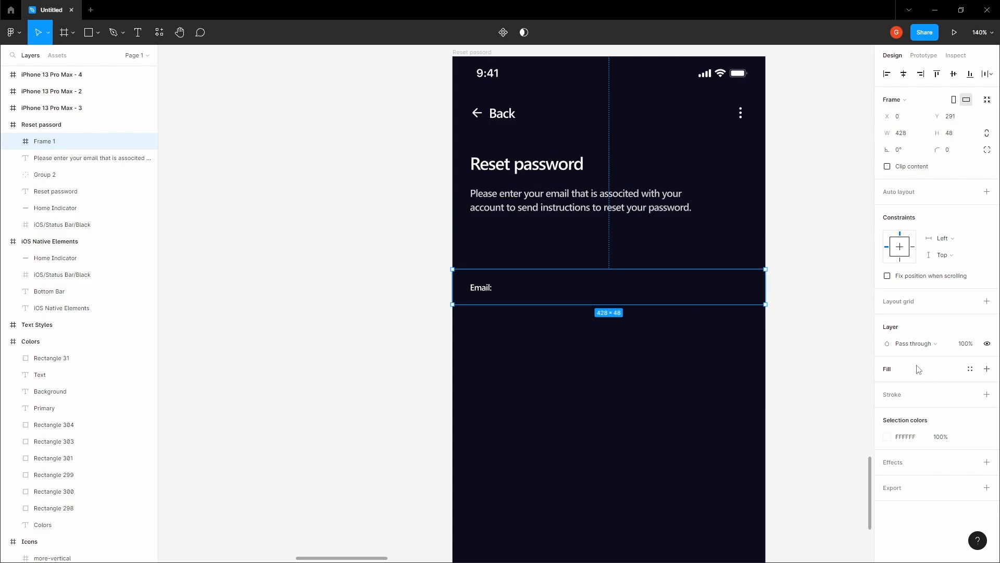
- Copy the hex code 313241 from the lighter Background swatch in the Colors frame
{"action": "left_click", "coordinate": [783, 316]}
{"action": "left_click", "coordinate": [706, 295]}
{"action": "key", "text": "space"}
{"action": "left_click_drag", "start_coordinate": [805, 280], "coordinate": [701, 343]}
{"action": "scroll", "coordinate": [701, 344], "scroll_direction": "down", "scroll_amount": 1}
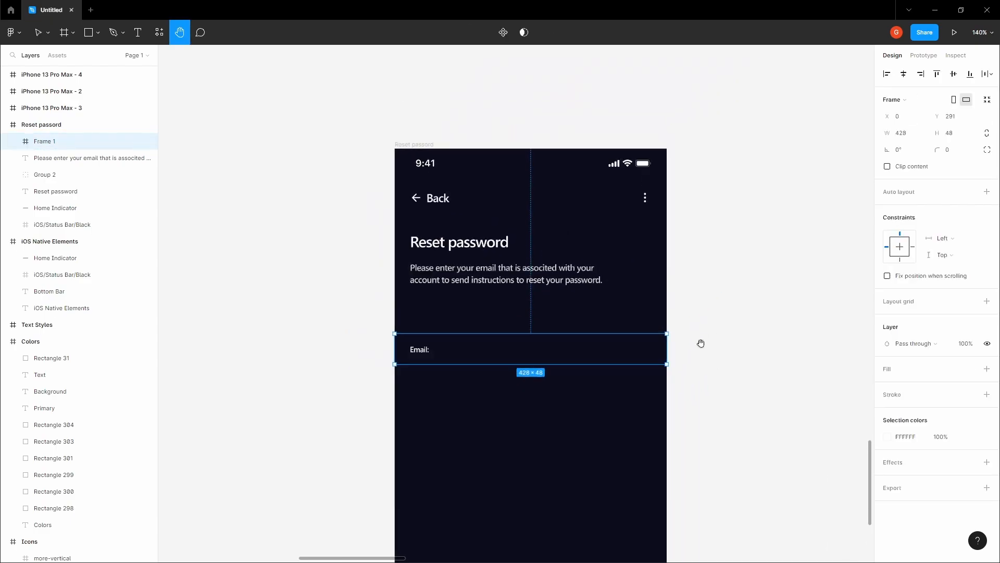
{"action": "scroll", "coordinate": [701, 343], "scroll_direction": "down", "scroll_amount": 3}
{"action": "left_click_drag", "start_coordinate": [755, 274], "coordinate": [646, 362]}
{"action": "scroll", "coordinate": [744, 267], "scroll_direction": "down", "scroll_amount": 2}
{"action": "left_click_drag", "start_coordinate": [811, 126], "coordinate": [568, 288]}
{"action": "left_click_drag", "start_coordinate": [623, 151], "coordinate": [602, 258]}
{"action": "scroll", "coordinate": [601, 258], "scroll_direction": "up", "scroll_amount": 2}
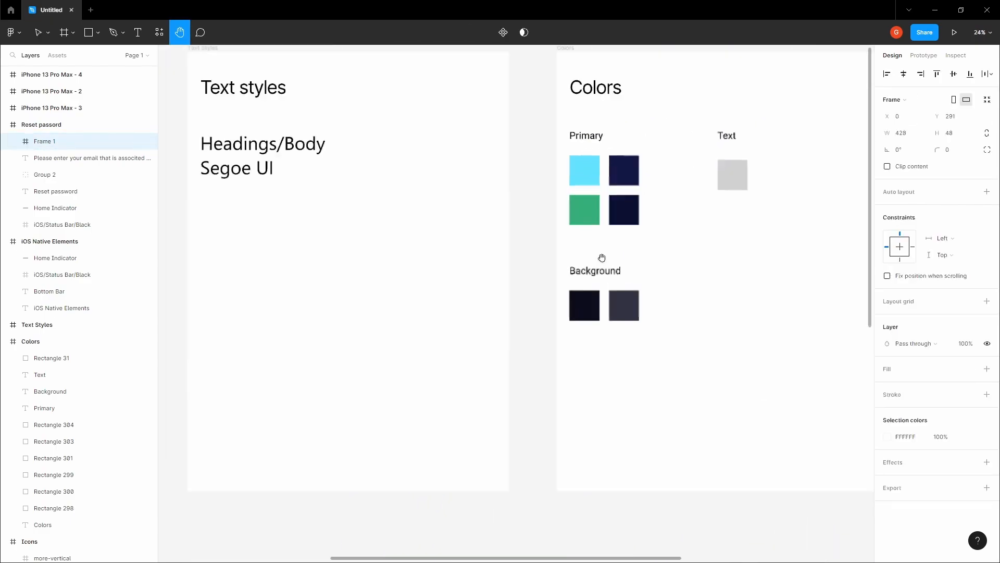
{"action": "scroll", "coordinate": [602, 258], "scroll_direction": "up", "scroll_amount": 1}
{"action": "left_click", "coordinate": [626, 309]}
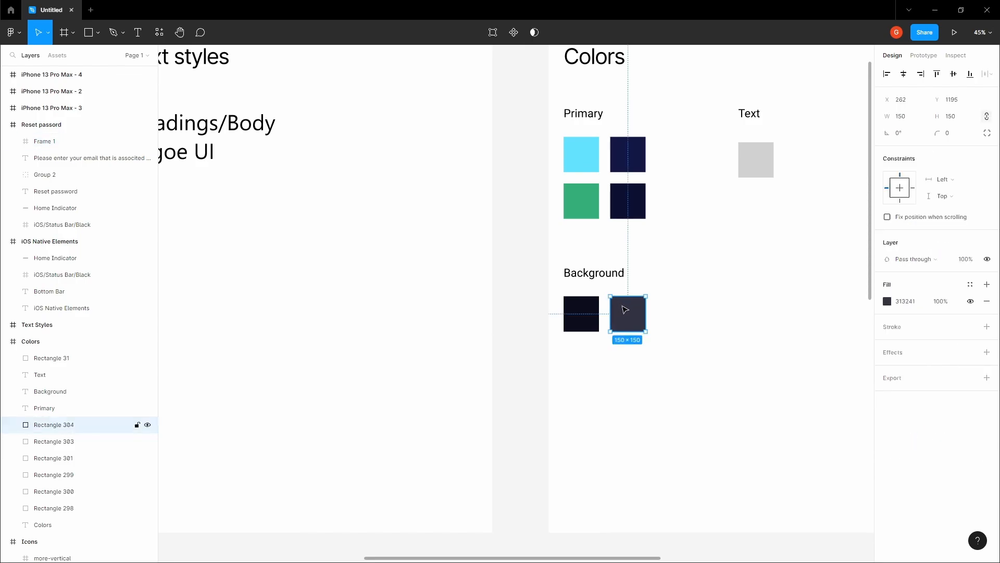
{"action": "left_click", "coordinate": [915, 301]}
- Add a 313241 stroke to the Email frame on the reset password screen
{"action": "left_click", "coordinate": [540, 365]}
{"action": "scroll", "coordinate": [540, 366], "scroll_direction": "down", "scroll_amount": 3}
{"action": "key", "text": "space"}
{"action": "left_click_drag", "start_coordinate": [536, 397], "coordinate": [711, 195]}
{"action": "left_click_drag", "start_coordinate": [551, 418], "coordinate": [595, 361]}
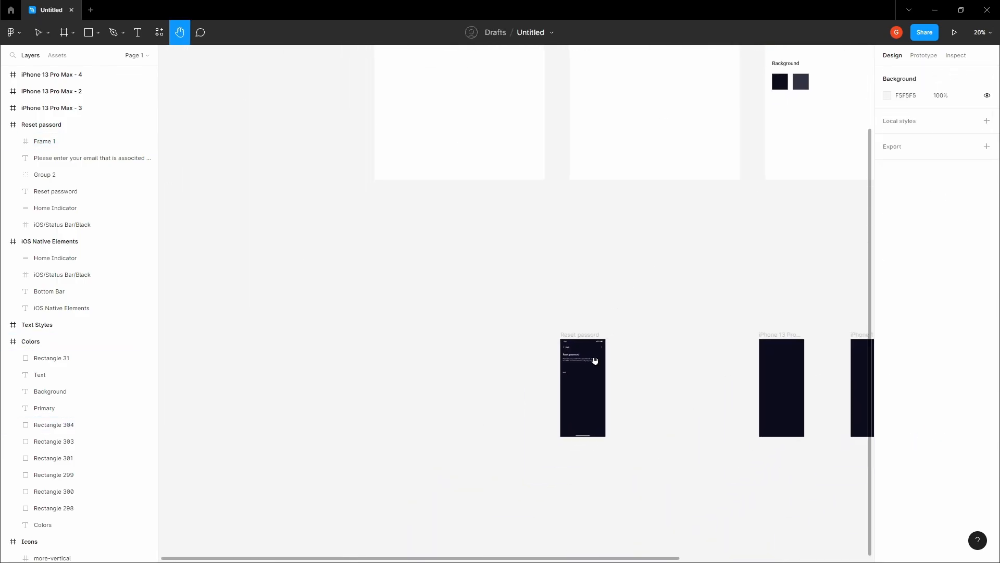
{"action": "scroll", "coordinate": [595, 361], "scroll_direction": "up", "scroll_amount": 10}
{"action": "left_click", "coordinate": [536, 355]}
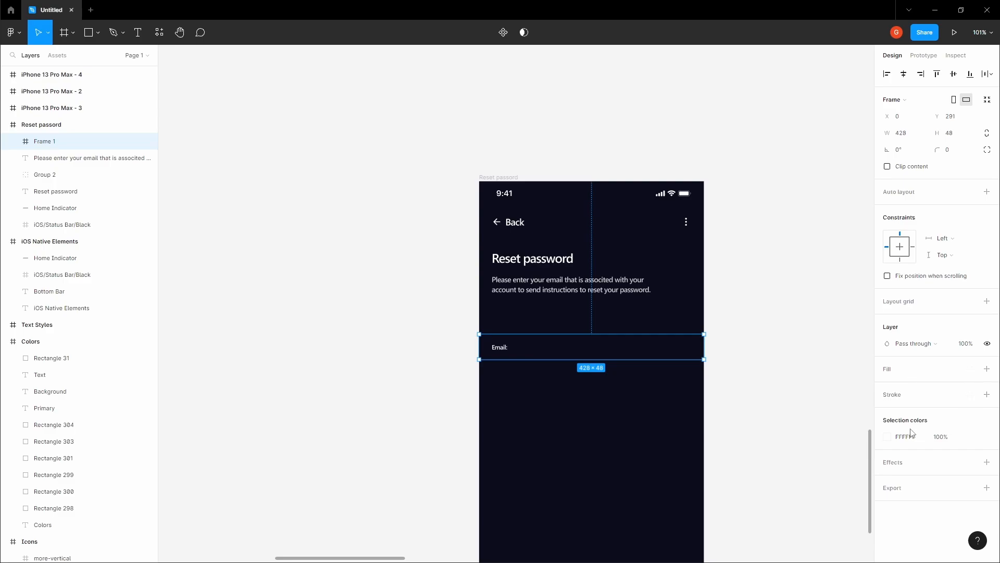
{"action": "left_click", "coordinate": [987, 395]}
{"action": "left_click", "coordinate": [777, 331]}
{"action": "scroll", "coordinate": [612, 322], "scroll_direction": "up", "scroll_amount": 5}
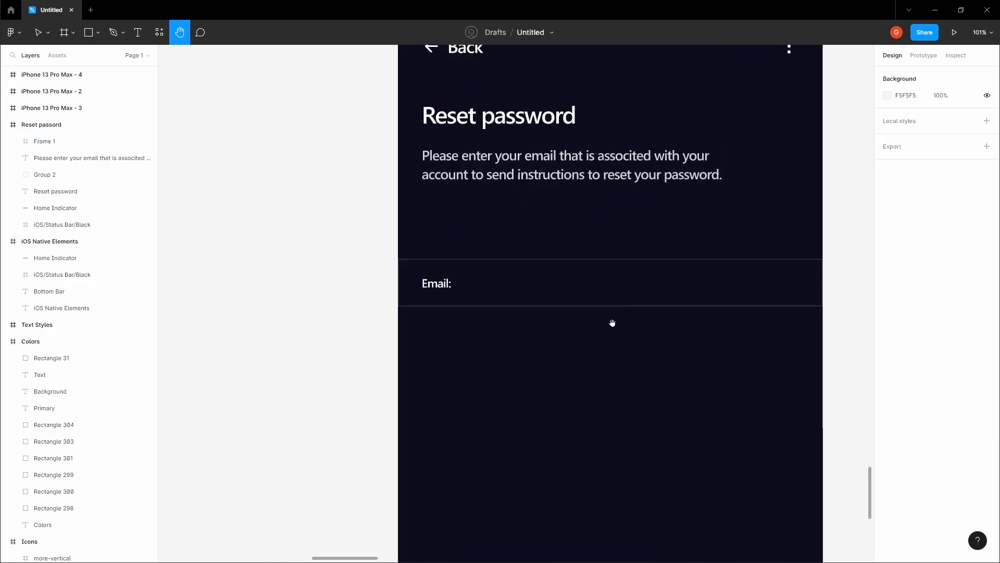
{"action": "left_click", "coordinate": [659, 295]}
{"action": "key", "text": "space"}
{"action": "scroll", "coordinate": [587, 369], "scroll_direction": "down", "scroll_amount": 3}
{"action": "key", "text": "Escape"}
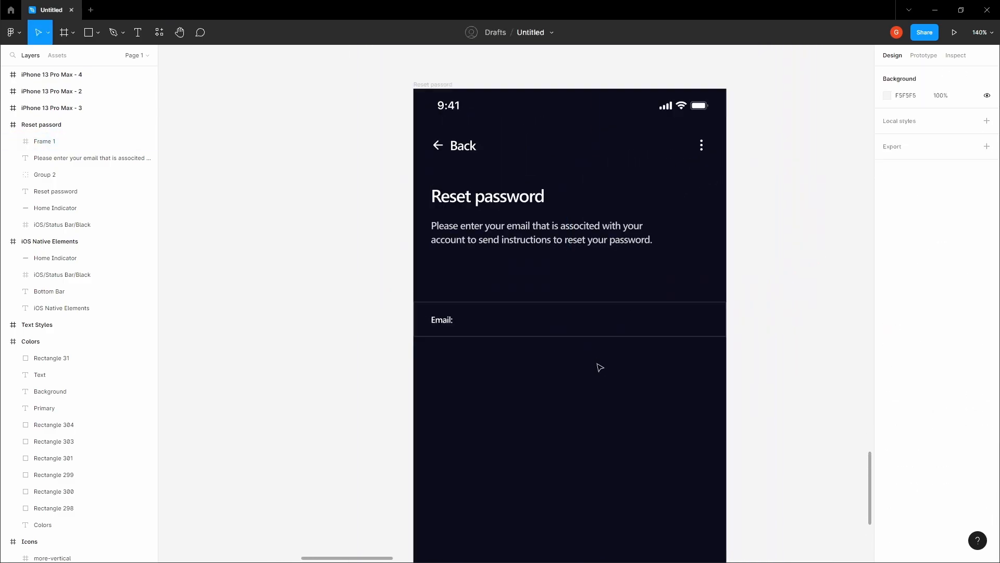
{"action": "key", "text": "space"}
{"action": "left_click_drag", "start_coordinate": [599, 364], "coordinate": [587, 363]}
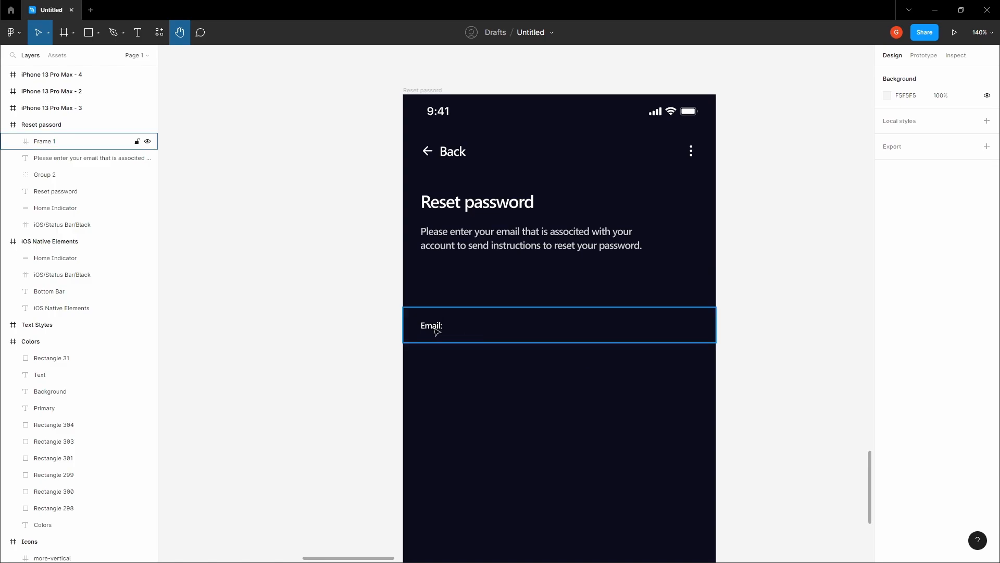
- Apply the instruction text's D0D0D0 fill colour to the "Email:" label
{"action": "scroll", "coordinate": [433, 328], "scroll_direction": "up", "scroll_amount": 3}
{"action": "left_click", "coordinate": [565, 214]}
{"action": "left_click", "coordinate": [911, 415]}
{"action": "key", "text": "ctrl+c"}
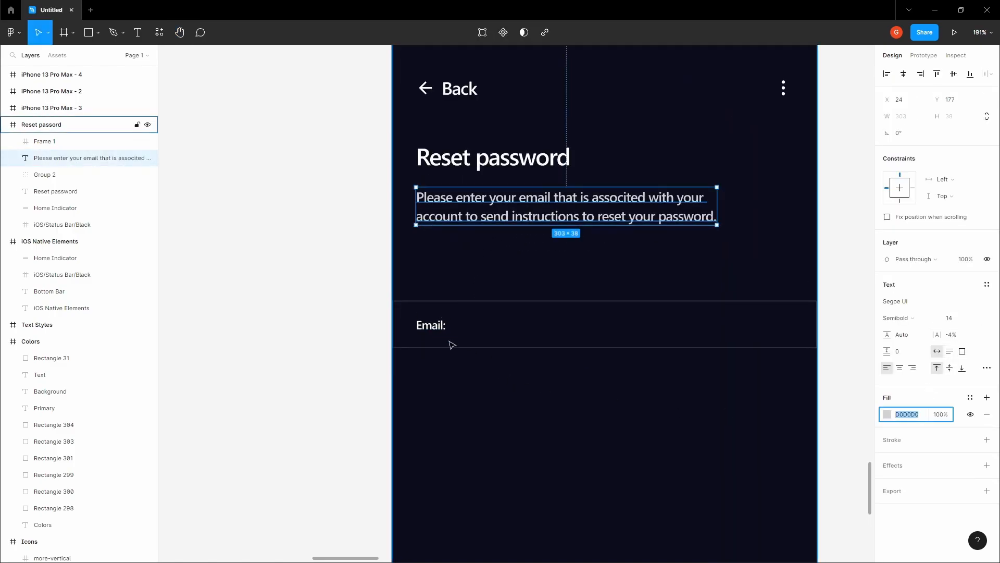
{"action": "double_click", "coordinate": [439, 327]}
{"action": "left_click", "coordinate": [902, 398]}
{"action": "key", "text": "ctrl+v"}
{"action": "left_click", "coordinate": [612, 397]}
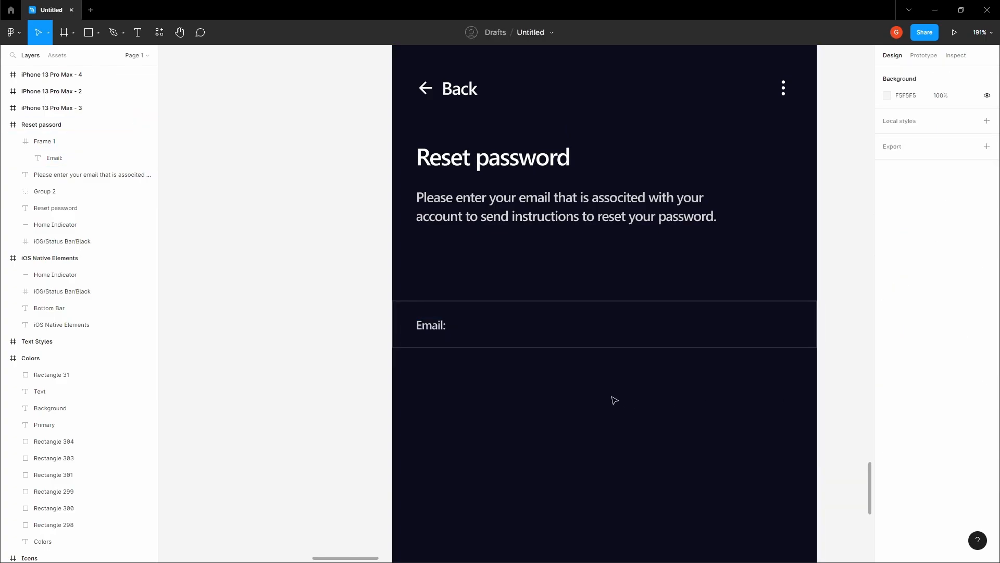
- Check the Email frame's spacing to the instruction text and move the frame up to Y 247
{"action": "key", "text": "space"}
{"action": "left_click_drag", "start_coordinate": [609, 394], "coordinate": [534, 383]}
{"action": "scroll", "coordinate": [542, 386], "scroll_direction": "down", "scroll_amount": 2}
{"action": "scroll", "coordinate": [409, 341], "scroll_direction": "up", "scroll_amount": 1}
{"action": "left_click", "coordinate": [409, 343]}
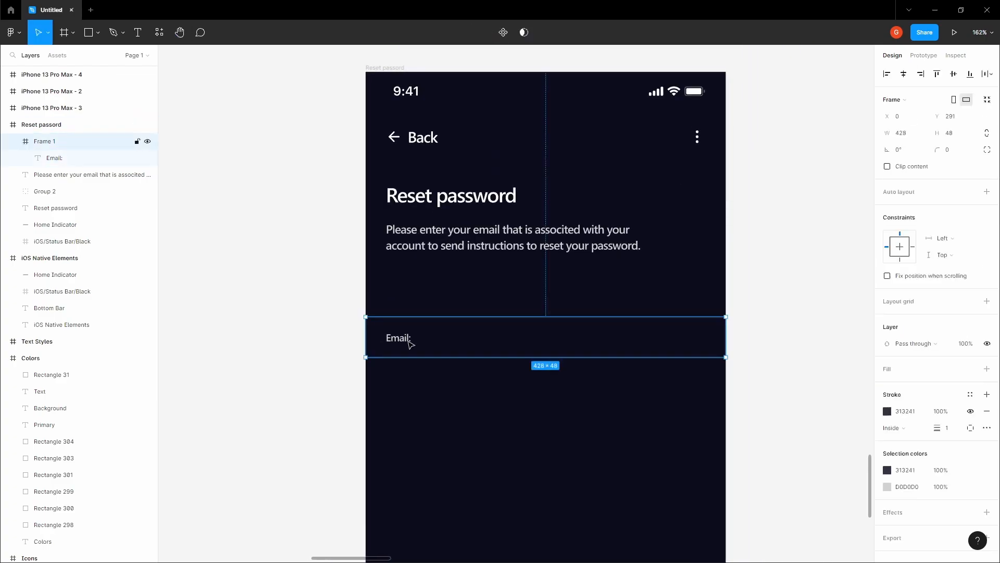
{"action": "key", "text": "alt"}
{"action": "left_click", "coordinate": [492, 242]}
{"action": "left_click", "coordinate": [467, 319]}
{"action": "key", "text": "alt"}
{"action": "key", "text": "shift+Up"}
{"action": "key", "text": "shift+Up"}
{"action": "key", "text": "shift+Up"}
{"action": "key", "text": "shift+Up"}
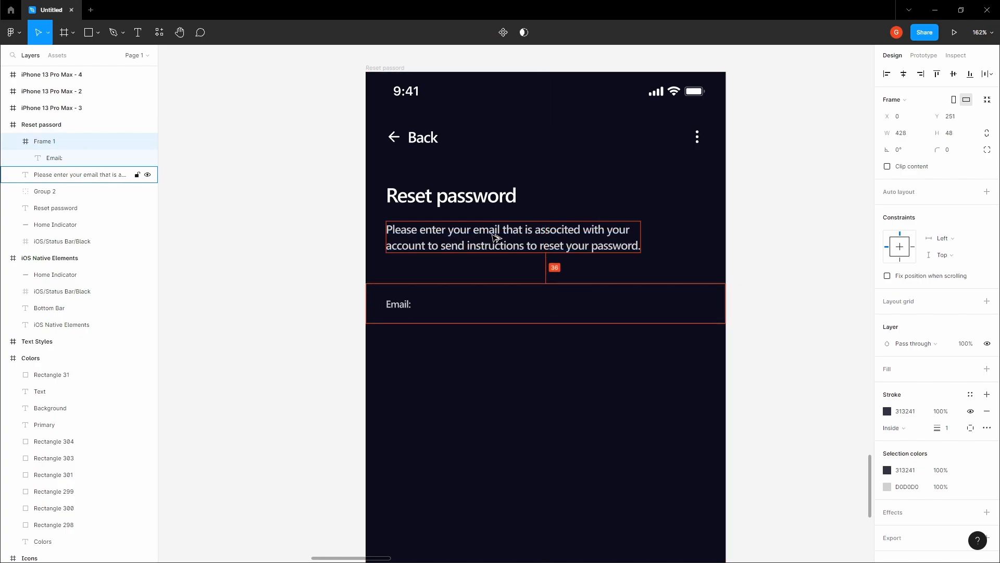
{"action": "key", "text": "Up"}
{"action": "key", "text": "Up"}
{"action": "key", "text": "Up"}
{"action": "key", "text": "Up"}
{"action": "left_click", "coordinate": [390, 262]}
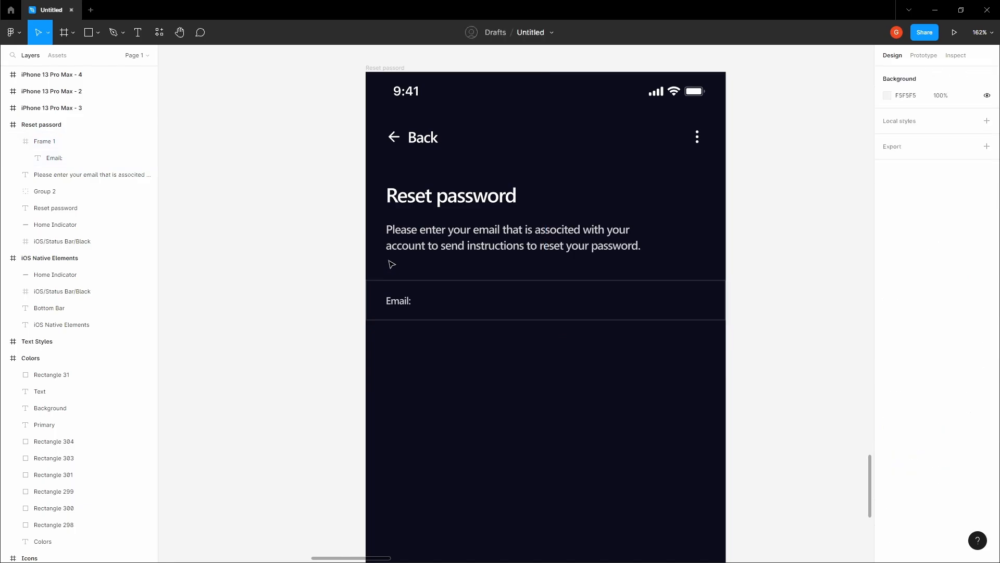
- Move the Email frame further up to Y 239, closer to the instruction text
{"action": "scroll", "coordinate": [392, 264], "scroll_direction": "down", "scroll_amount": 5}
{"action": "key", "text": "space"}
{"action": "scroll", "coordinate": [421, 275], "scroll_direction": "up", "scroll_amount": 3}
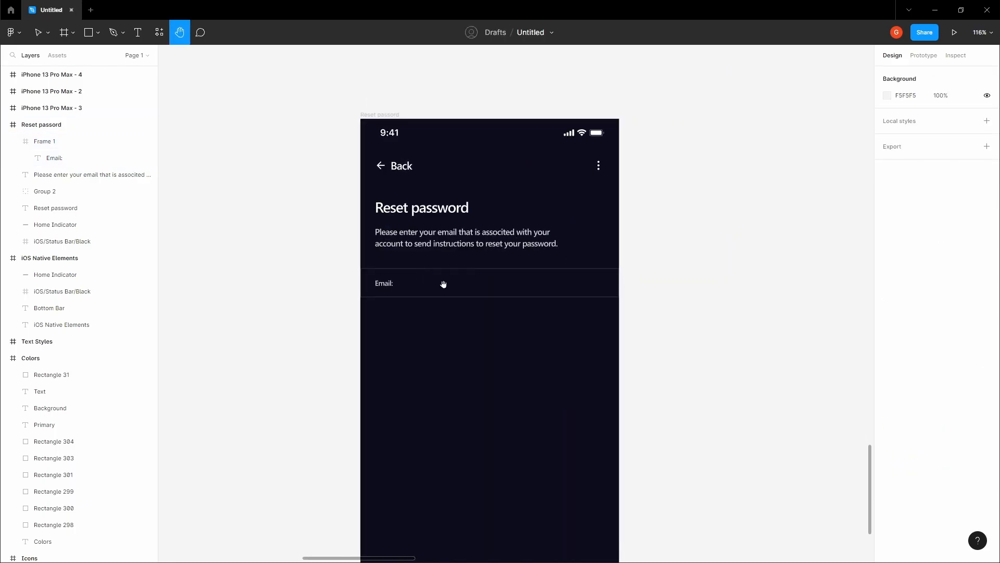
{"action": "left_click", "coordinate": [442, 283]}
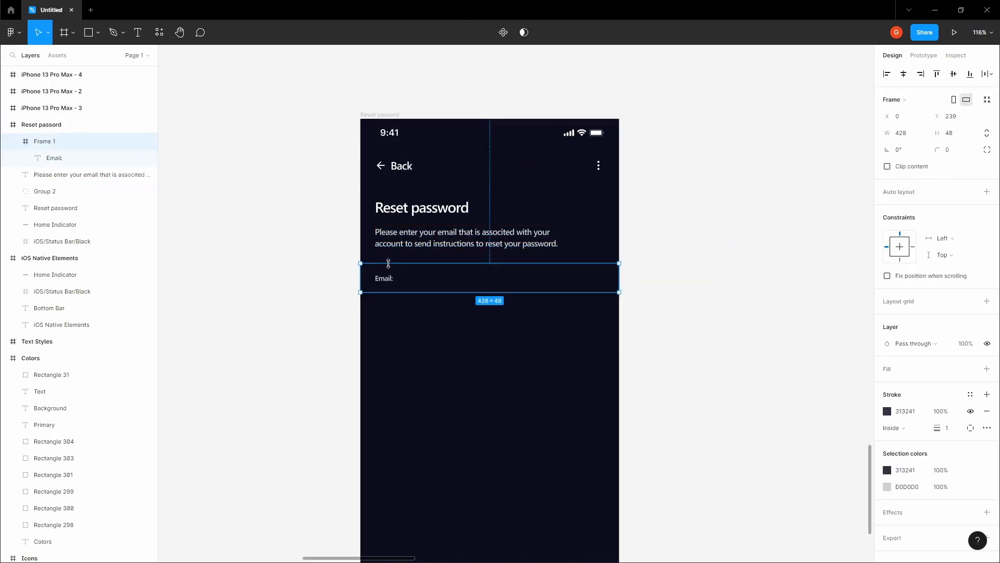
{"action": "key", "text": "Escape"}
- Change the instruction text's font weight to Regular
{"action": "scroll", "coordinate": [345, 258], "scroll_direction": "down", "scroll_amount": 3}
{"action": "key", "text": "space"}
{"action": "scroll", "coordinate": [391, 253], "scroll_direction": "up", "scroll_amount": 4}
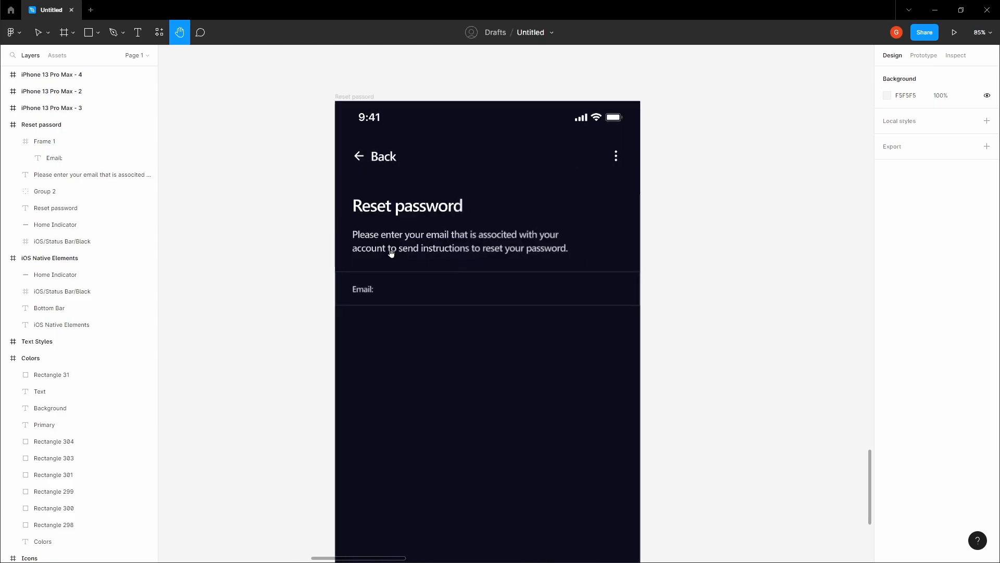
{"action": "left_click", "coordinate": [430, 253]}
{"action": "left_click", "coordinate": [898, 321]}
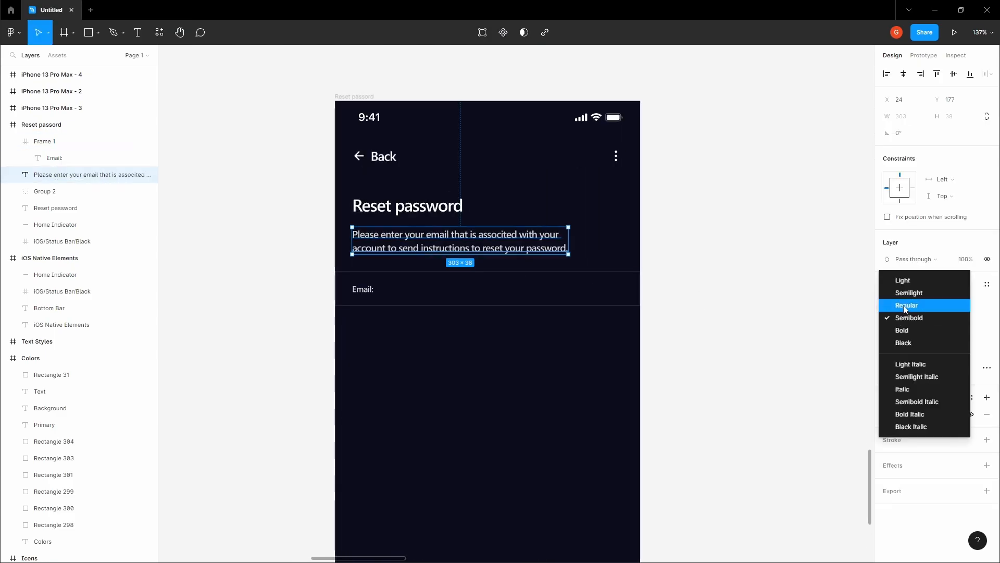
{"action": "left_click", "coordinate": [905, 306]}
{"action": "left_click", "coordinate": [762, 287]}
- Try the Email frame at Y 247, leaving a 32 gap below the instruction text
{"action": "left_click_drag", "start_coordinate": [684, 281], "coordinate": [638, 271]}
{"action": "key", "text": "v"}
{"action": "left_click", "coordinate": [533, 282]}
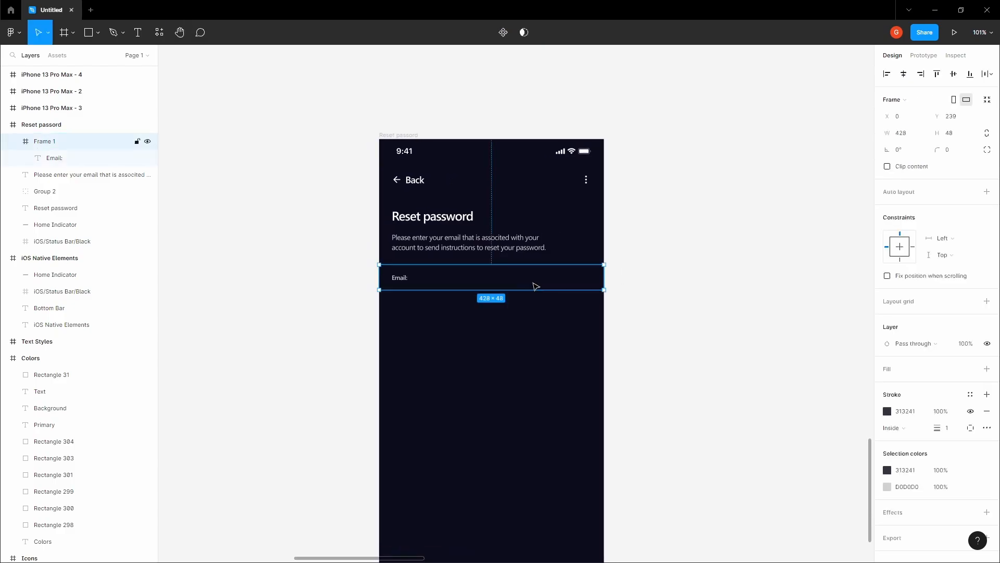
{"action": "key", "text": "shift+Down"}
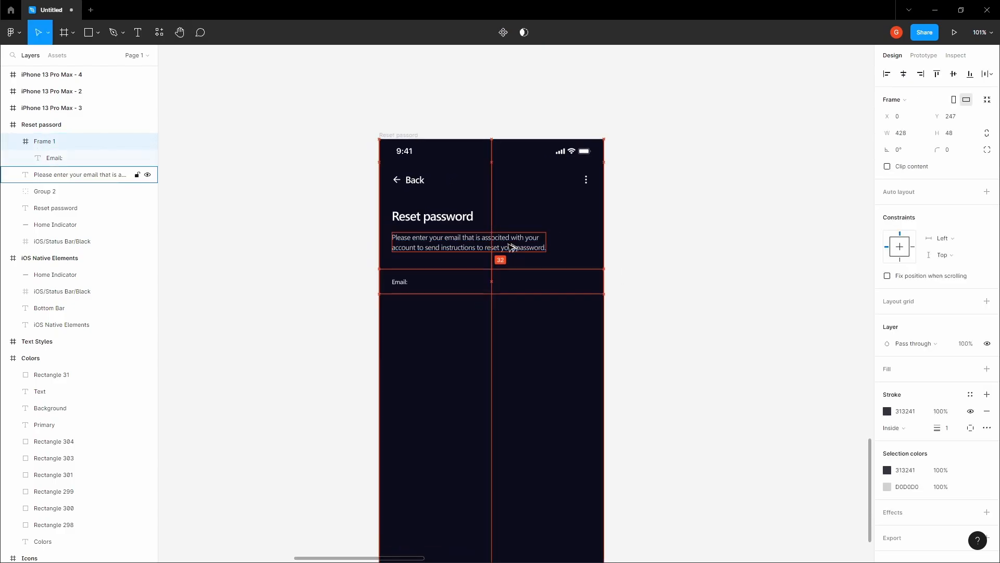
{"action": "left_click", "coordinate": [675, 237]}
{"action": "key", "text": "h"}
{"action": "scroll", "coordinate": [675, 237], "scroll_direction": "down", "scroll_amount": 1}
{"action": "key", "text": "v"}
- Move the Email frame back up to Y 239
{"action": "left_click", "coordinate": [526, 271]}
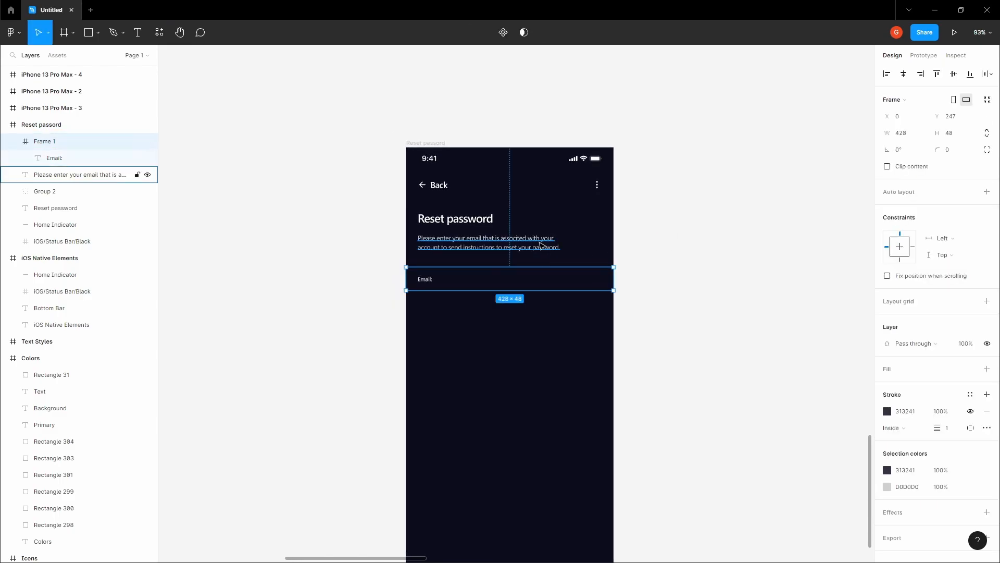
{"action": "key", "text": "Escape"}
{"action": "left_click", "coordinate": [537, 271]}
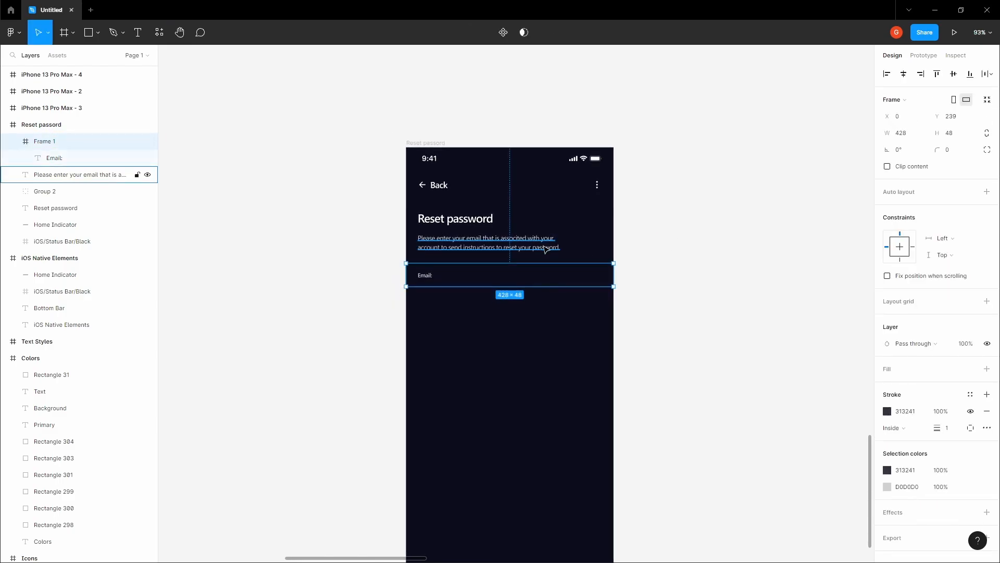
{"action": "left_click", "coordinate": [674, 248]}
{"action": "key", "text": "h"}
{"action": "scroll", "coordinate": [502, 274], "scroll_direction": "up", "scroll_amount": 2}
{"action": "key", "text": "v"}
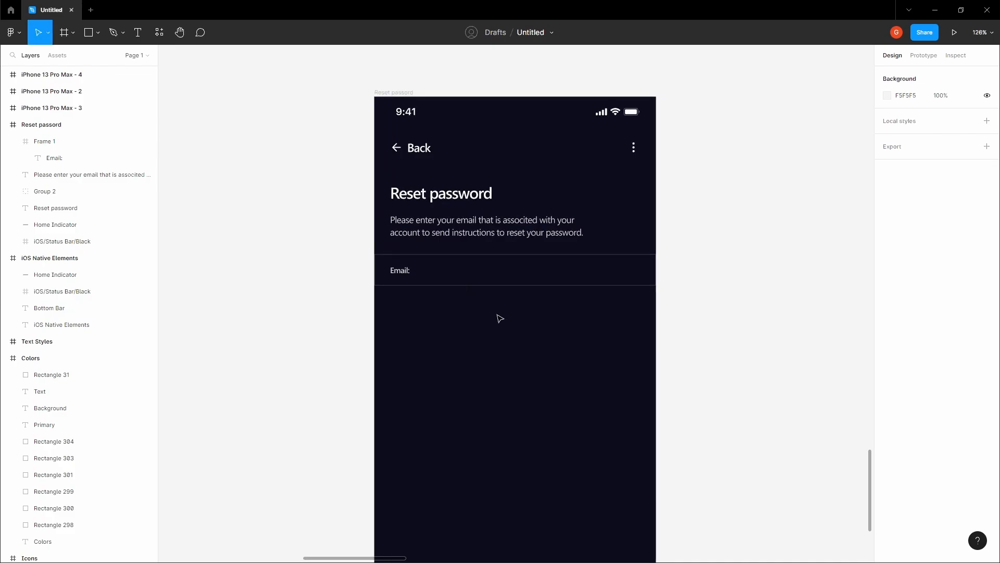
- Add a text layer reading "Send Reset Details" below the Email frame
{"action": "left_click", "coordinate": [485, 318]}
{"action": "scroll", "coordinate": [504, 339], "scroll_direction": "up", "scroll_amount": 2}
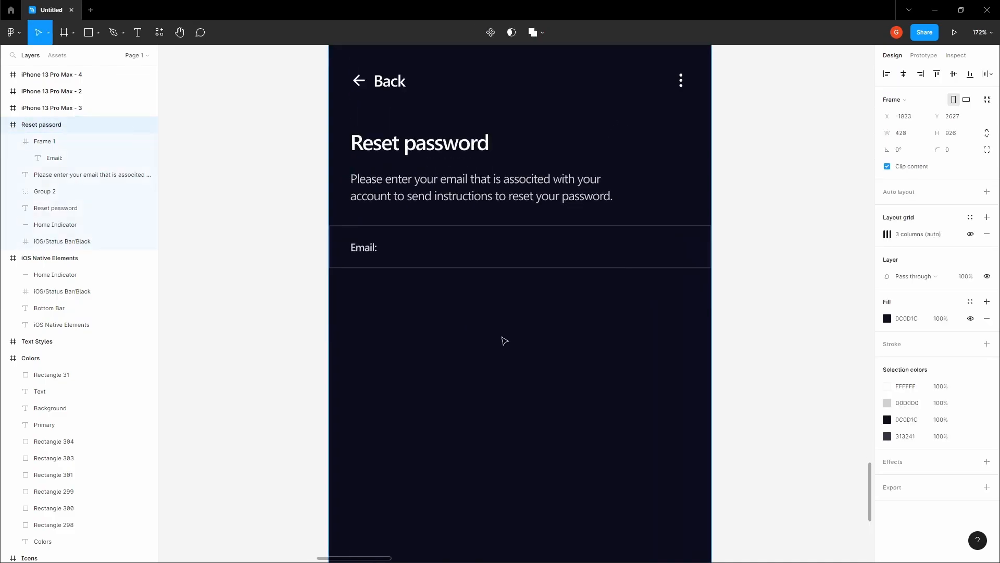
{"action": "key", "text": "t"}
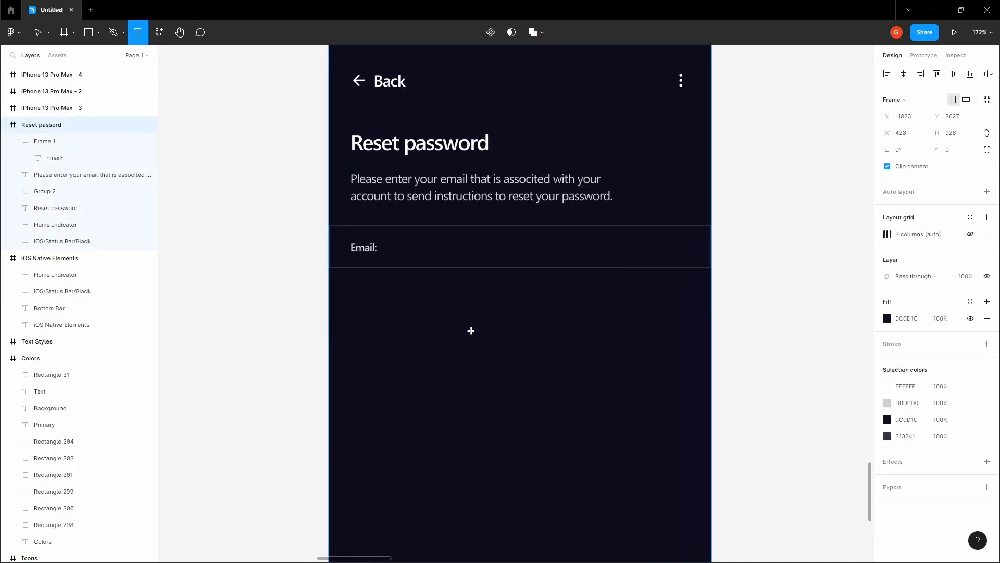
{"action": "left_click", "coordinate": [470, 332]}
{"action": "type", "text": "Send Reset Details"}
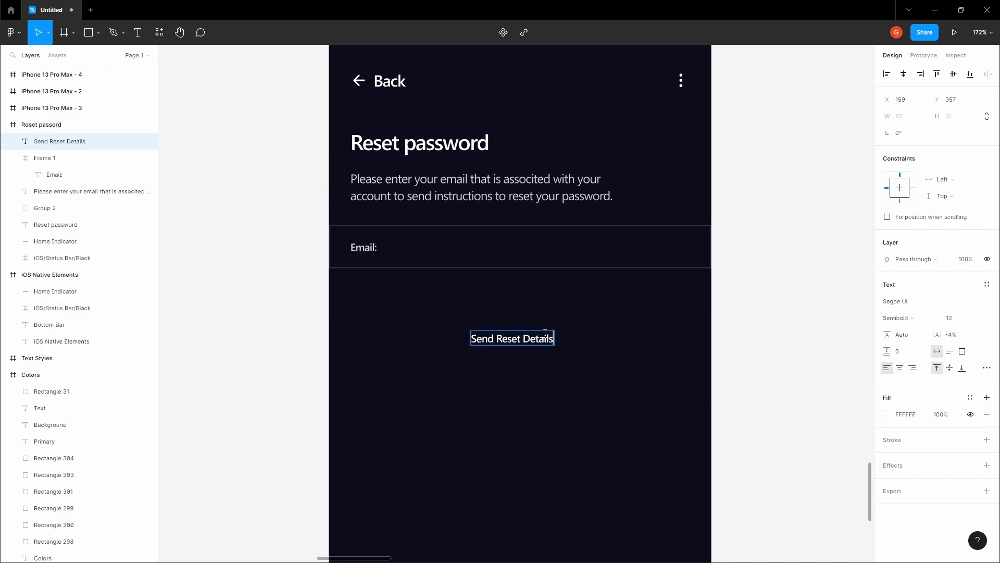
{"action": "key", "text": "Escape"}
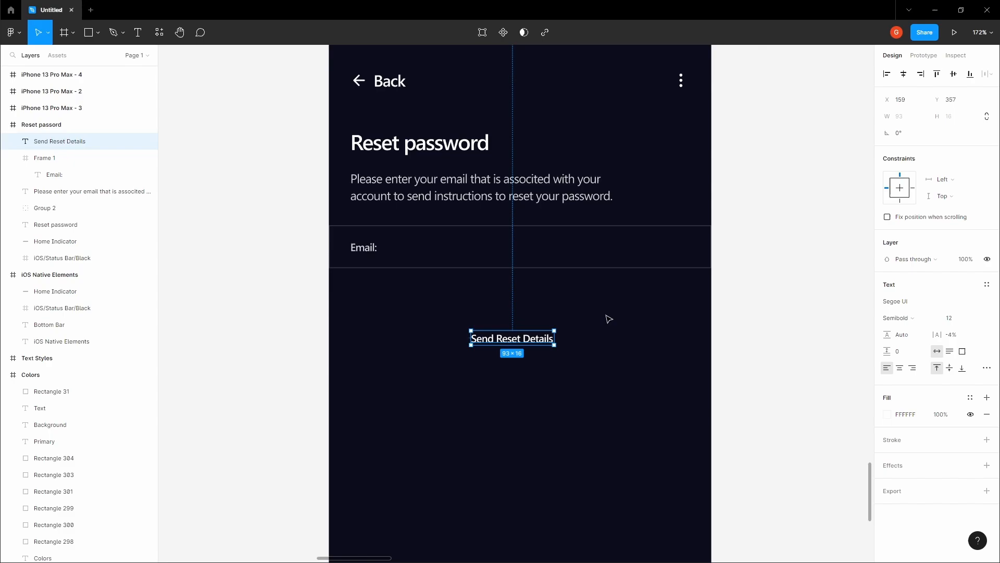
- Set the "Send Reset Details" text to font size 14 and place it at about X 137, Y 360
{"action": "left_click", "coordinate": [957, 318]}
{"action": "type", "text": "14"}
{"action": "key", "text": "Return"}
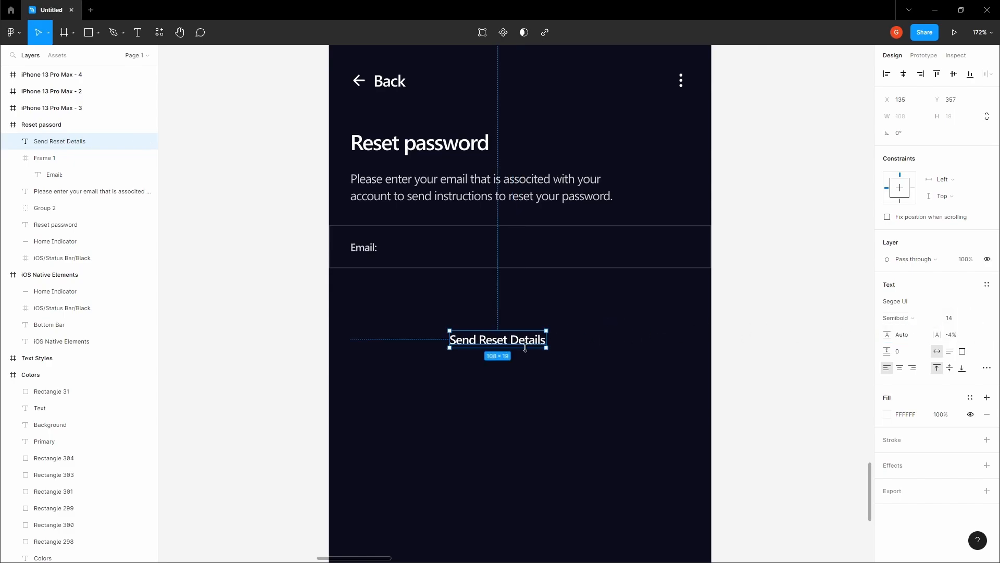
{"action": "left_click_drag", "start_coordinate": [484, 346], "coordinate": [485, 349]}
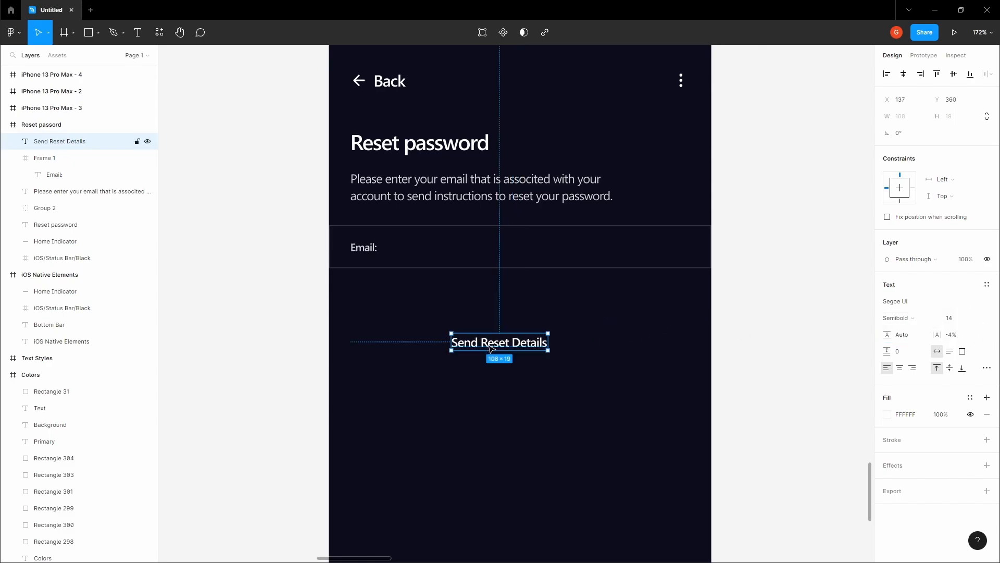
- Wrap "Send Reset Details" in an auto layout frame with 12 vertical padding and widen it to 277
{"action": "key", "text": "shift+a"}
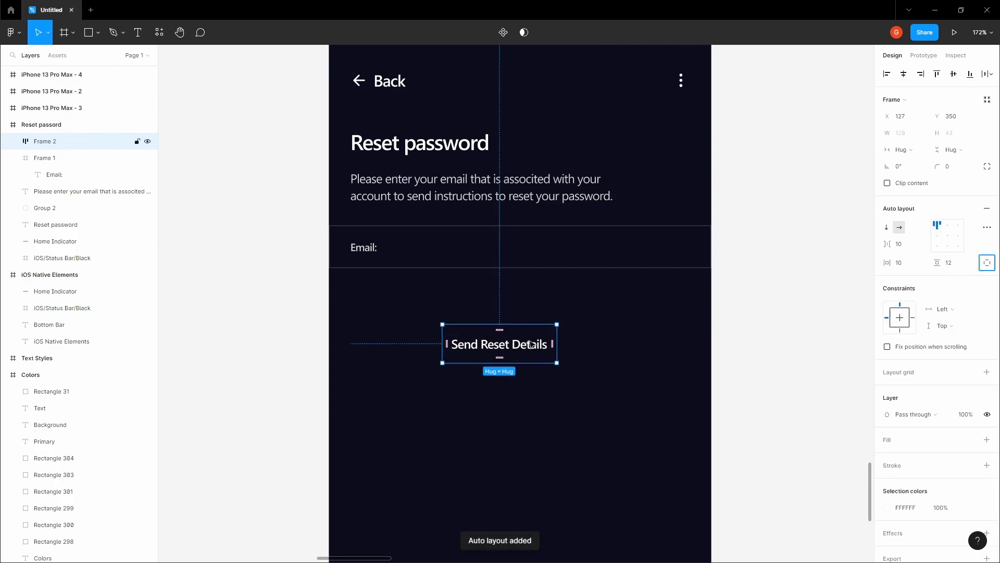
{"action": "left_click", "coordinate": [956, 265]}
{"action": "type", "text": "16"}
{"action": "key", "text": "Return"}
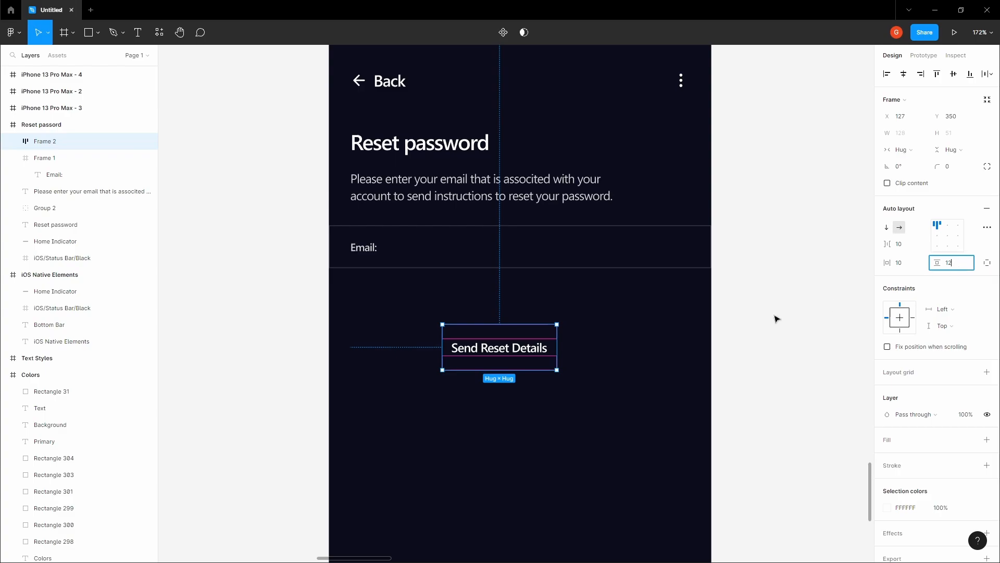
{"action": "key", "text": "ctrl+z"}
{"action": "left_click_drag", "start_coordinate": [557, 336], "coordinate": [685, 334]}
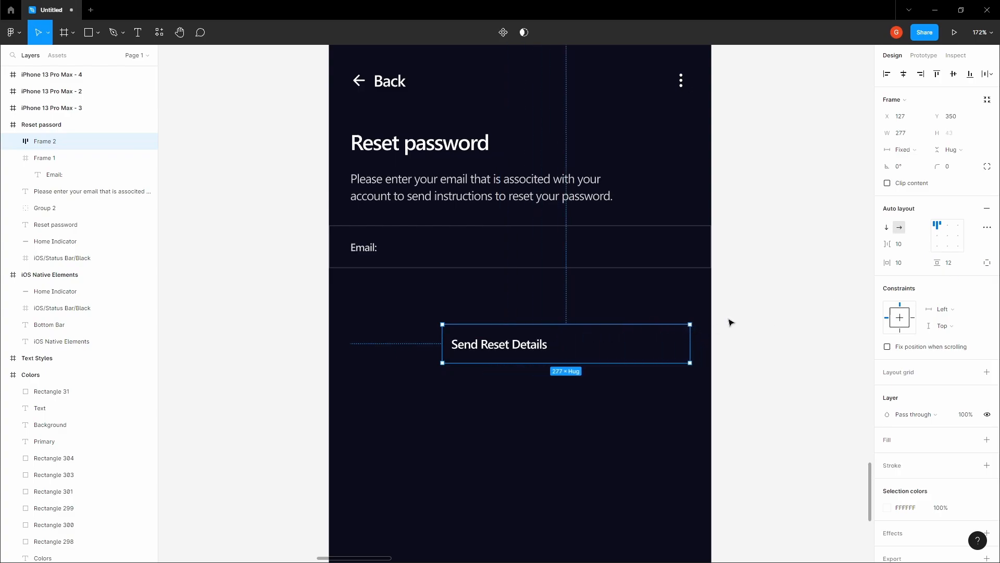
- Display the reset password screen's column layout grid and select the Send Reset Details frame to compare its edge with the grid margin
{"action": "left_click", "coordinate": [671, 286]}
{"action": "left_click", "coordinate": [671, 287]}
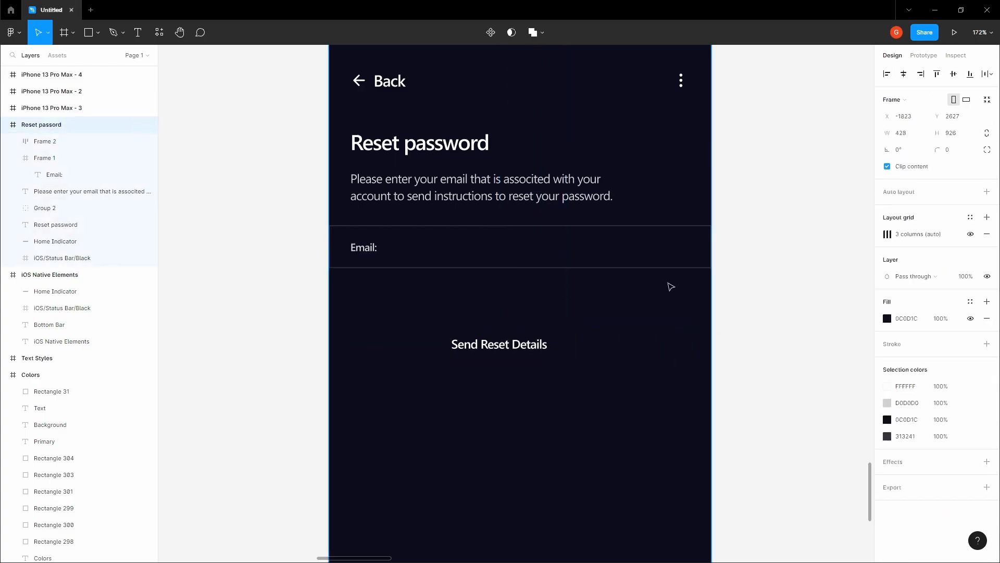
{"action": "left_click", "coordinate": [969, 236]}
{"action": "left_click", "coordinate": [552, 345]}
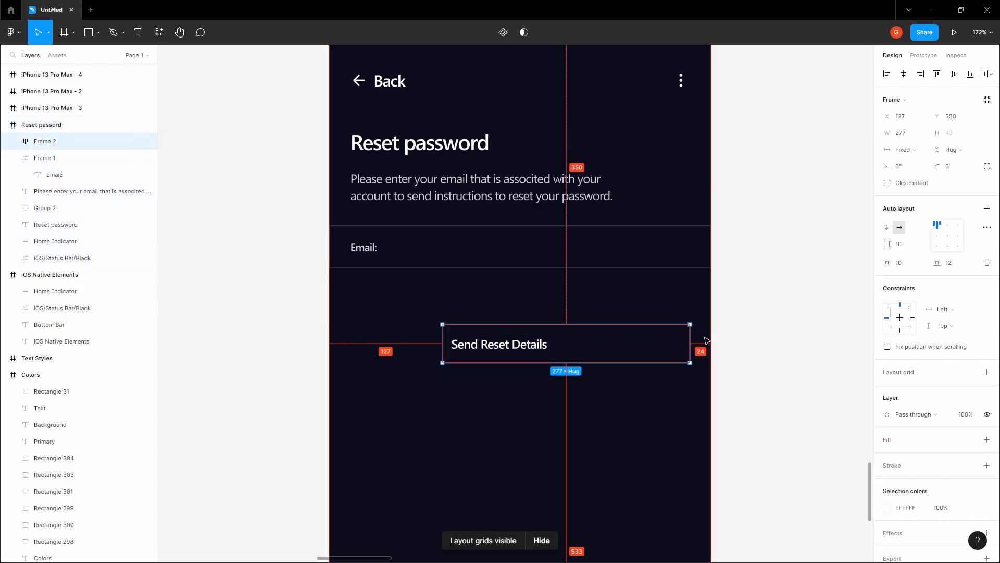
{"action": "left_click", "coordinate": [623, 298]}
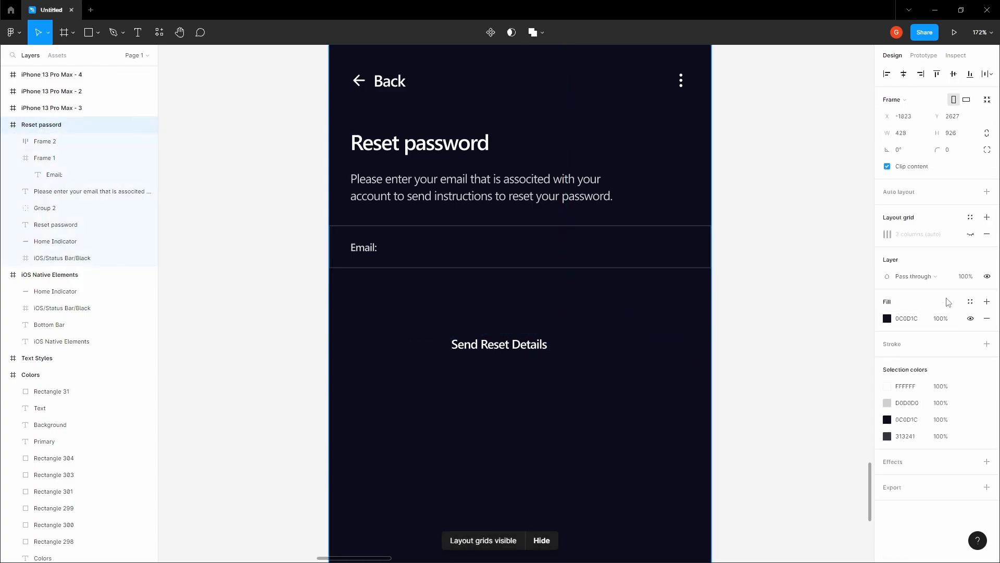
{"action": "left_click", "coordinate": [971, 235]}
{"action": "left_click", "coordinate": [678, 343]}
{"action": "scroll", "coordinate": [683, 336], "scroll_direction": "up", "scroll_amount": 5}
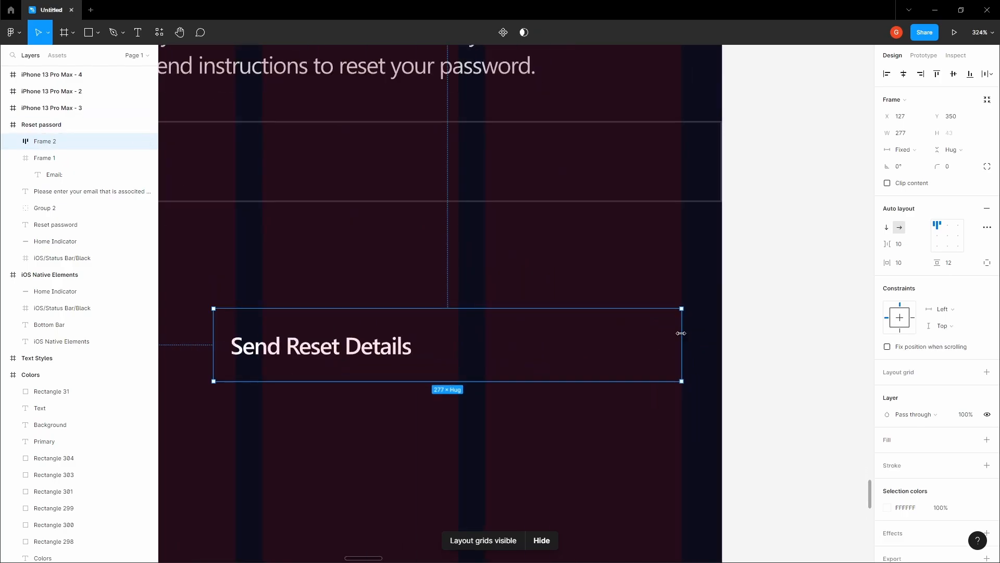
- Extend the Send Reset Details frame to the opposite grid margin so it starts at X 24 with a width of 380
{"action": "scroll", "coordinate": [679, 329], "scroll_direction": "down", "scroll_amount": 1}
{"action": "scroll", "coordinate": [677, 327], "scroll_direction": "up", "scroll_amount": 3}
{"action": "scroll", "coordinate": [678, 327], "scroll_direction": "down", "scroll_amount": 10}
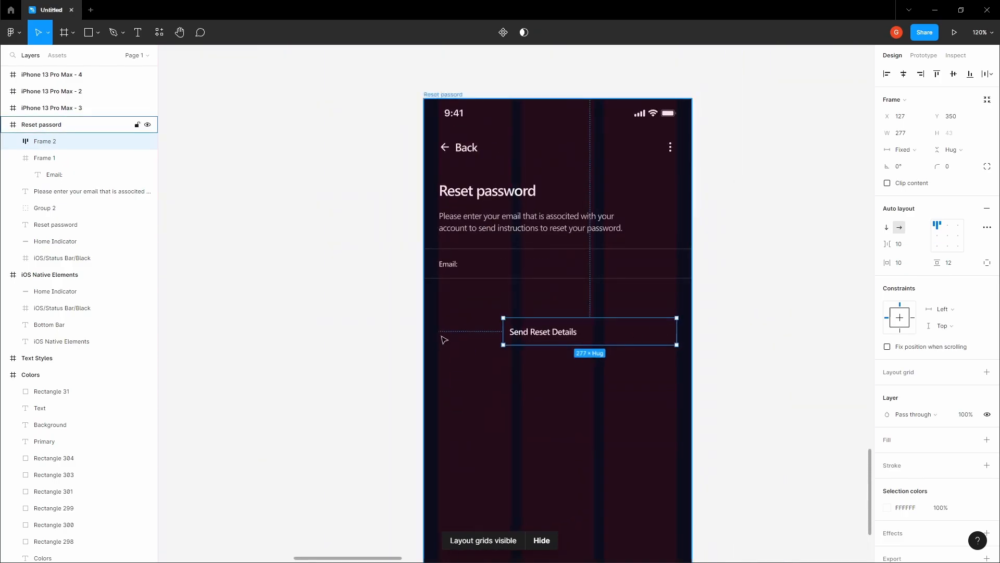
{"action": "scroll", "coordinate": [445, 340], "scroll_direction": "up", "scroll_amount": 5}
{"action": "left_click_drag", "start_coordinate": [550, 328], "coordinate": [427, 327]}
{"action": "scroll", "coordinate": [755, 275], "scroll_direction": "down", "scroll_amount": 5}
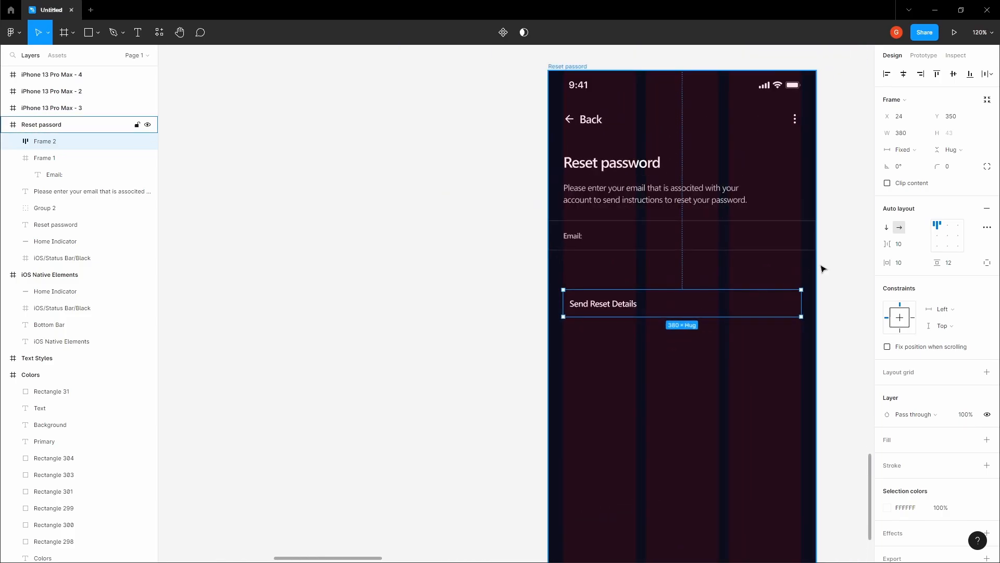
- Center the Send Reset Details text within its frame and remove the frame's auto layout
{"action": "left_click", "coordinate": [949, 239]}
{"action": "scroll", "coordinate": [812, 282], "scroll_direction": "up", "scroll_amount": 5}
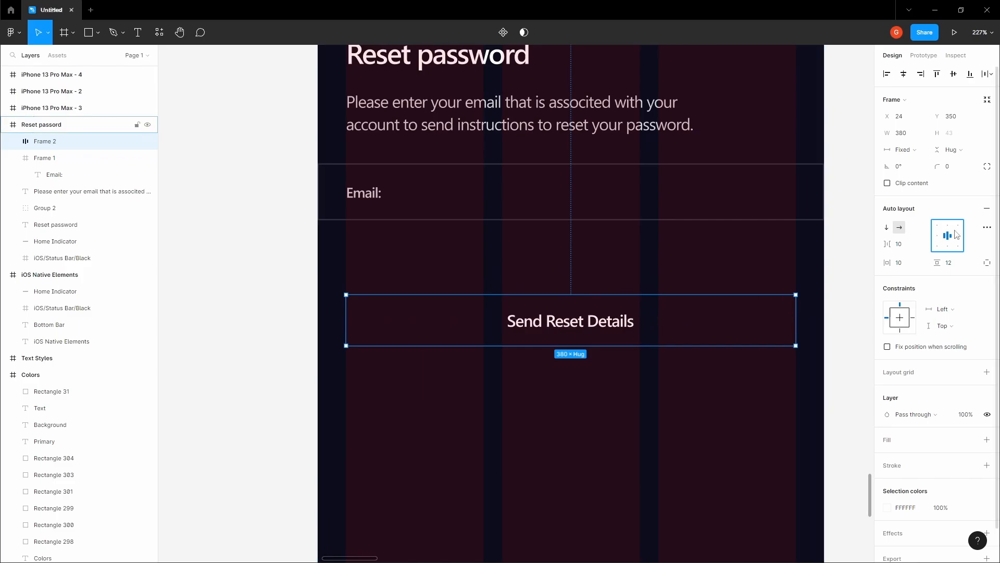
{"action": "double_click", "coordinate": [576, 328]}
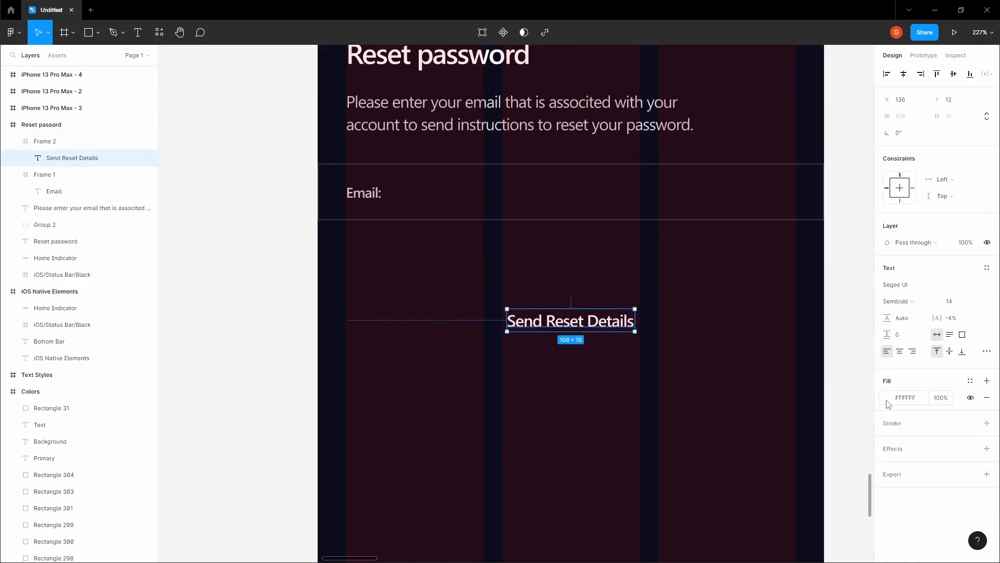
- Copy the light cyan color from the first Primary swatch in the Colors frame
{"action": "scroll", "coordinate": [798, 361], "scroll_direction": "down", "scroll_amount": 4}
{"action": "left_click", "coordinate": [813, 320]}
{"action": "key", "text": "space"}
{"action": "left_click_drag", "start_coordinate": [797, 319], "coordinate": [638, 387]}
{"action": "scroll", "coordinate": [638, 387], "scroll_direction": "down", "scroll_amount": 6}
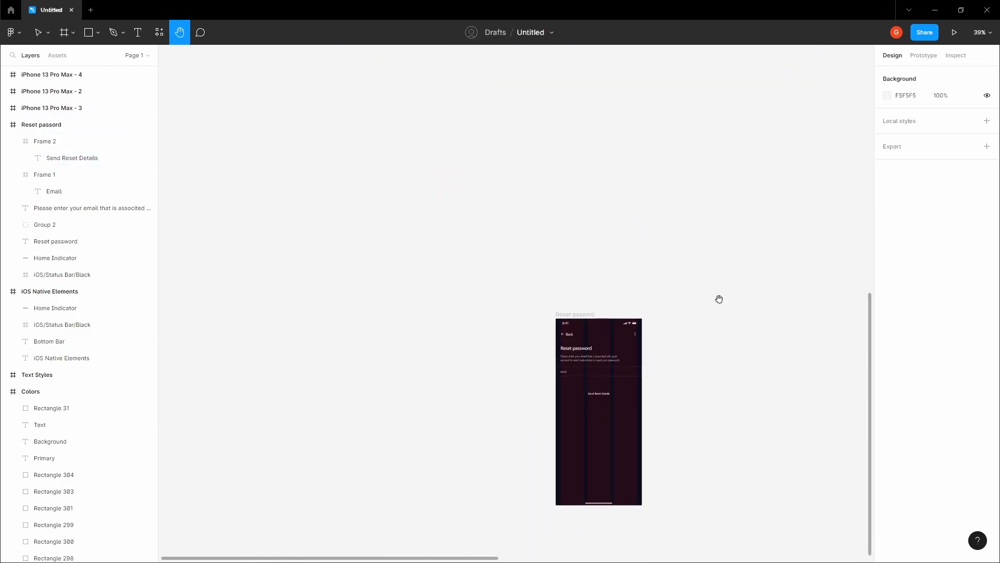
{"action": "left_click_drag", "start_coordinate": [718, 299], "coordinate": [596, 425]}
{"action": "scroll", "coordinate": [597, 425], "scroll_direction": "down", "scroll_amount": 4}
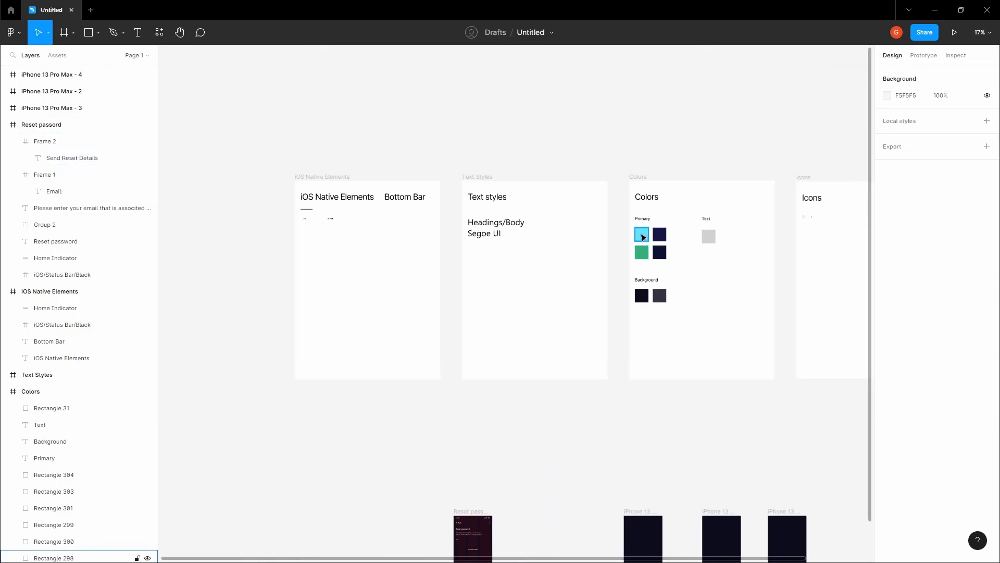
{"action": "left_click", "coordinate": [139, 557]}
{"action": "left_click", "coordinate": [906, 306]}
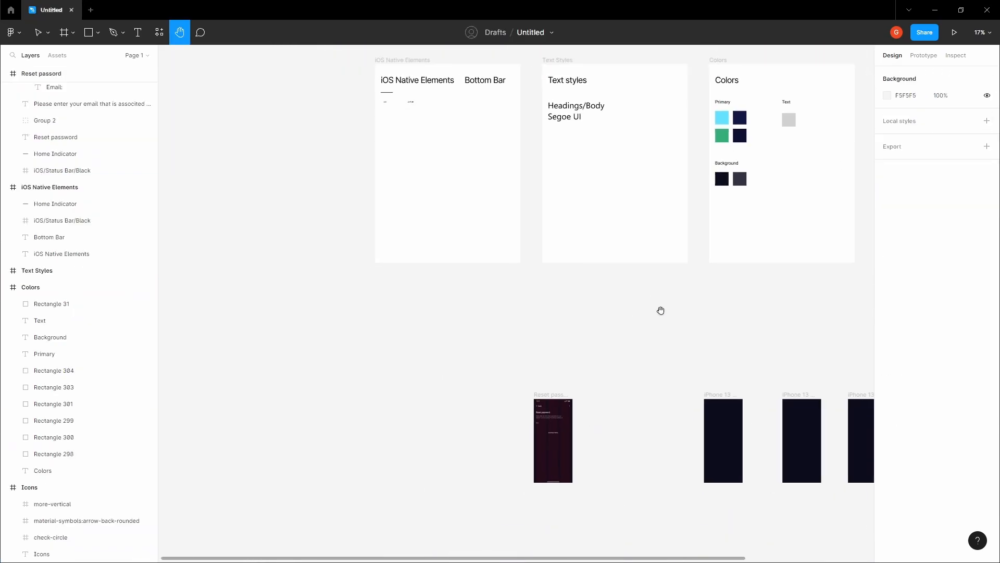
- Add a fill to the Send Reset Details frame using the copied cyan, 63E3FF
{"action": "scroll", "coordinate": [574, 447], "scroll_direction": "up", "scroll_amount": 10}
{"action": "left_click", "coordinate": [661, 319]}
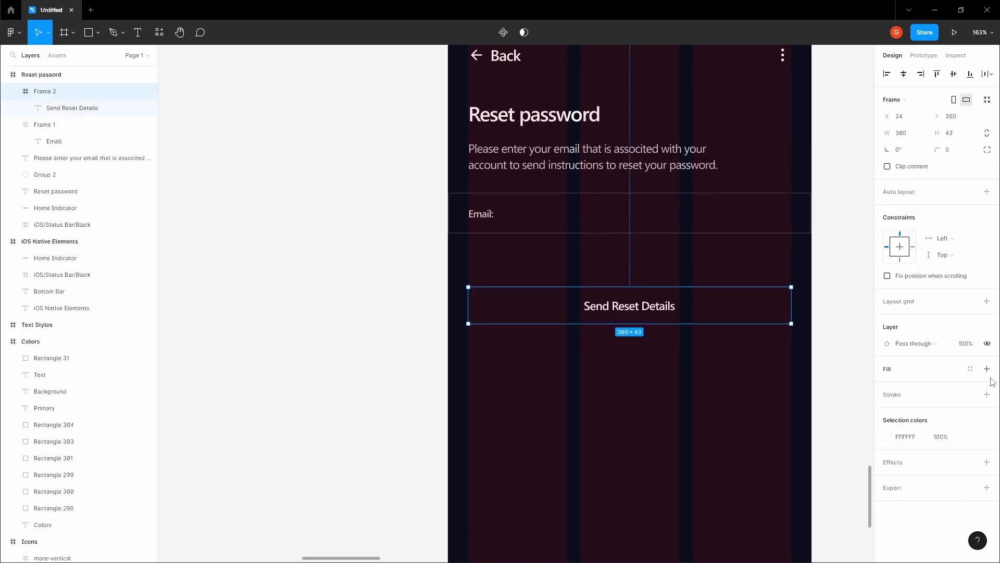
{"action": "left_click", "coordinate": [987, 371]}
{"action": "left_click", "coordinate": [914, 386]}
{"action": "key", "text": "ctrl+v"}
{"action": "left_click", "coordinate": [833, 352]}
- Hide the layout grids to view the reset password screen without its columns
{"action": "key", "text": "space"}
{"action": "left_click_drag", "start_coordinate": [829, 353], "coordinate": [756, 373]}
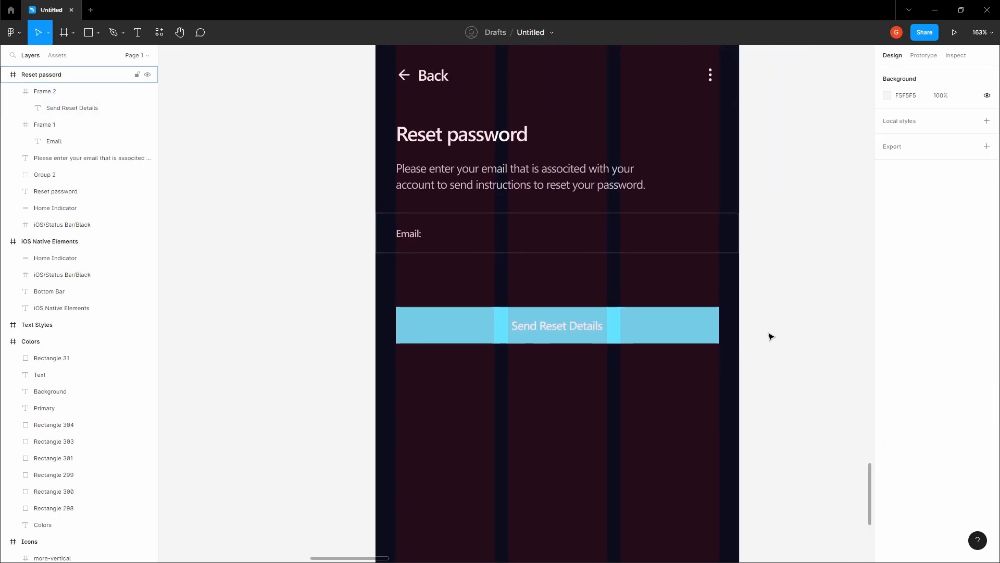
{"action": "key", "text": "ctrl+shift+4"}
{"action": "scroll", "coordinate": [760, 349], "scroll_direction": "down", "scroll_amount": 3}
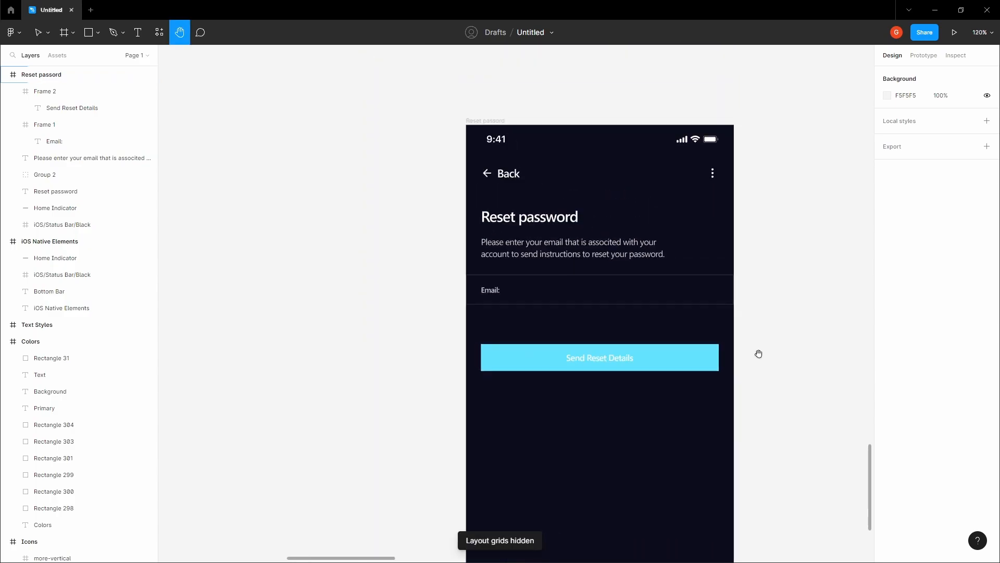
- Nudge the Send Reset Details button up to Y 319, leaving a 32 px gap below the Email frame
{"action": "left_click", "coordinate": [697, 358]}
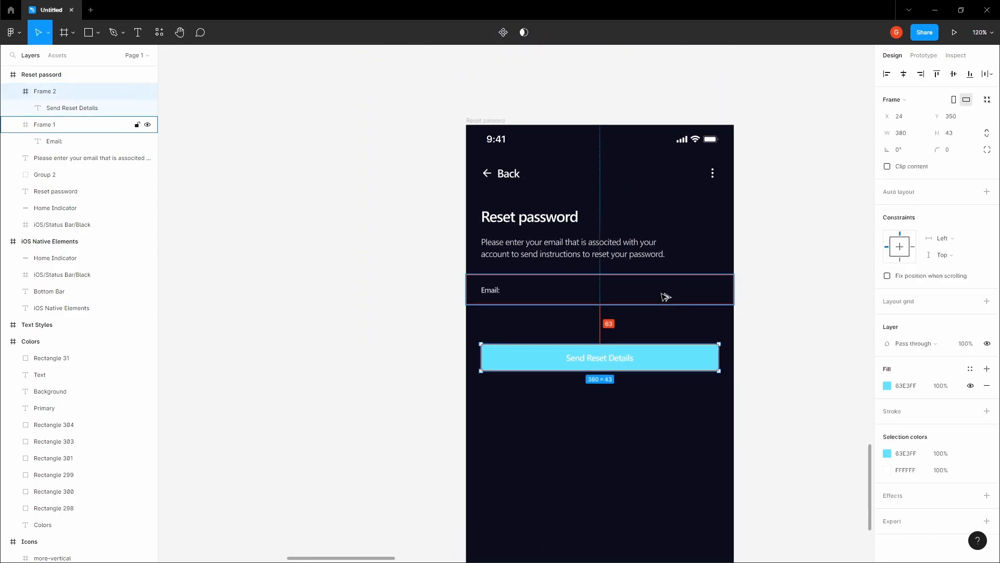
{"action": "key", "text": "alt+shift+Up"}
{"action": "key", "text": "alt+shift+Up"}
{"action": "key", "text": "alt+Up"}
{"action": "key", "text": "alt+Up"}
{"action": "key", "text": "alt+Up"}
{"action": "key", "text": "alt+Up"}
{"action": "key", "text": "alt+Up"}
{"action": "key", "text": "alt+Up"}
{"action": "key", "text": "alt+Up"}
{"action": "key", "text": "alt+Up"}
{"action": "key", "text": "alt+Up"}
{"action": "key", "text": "alt+Up"}
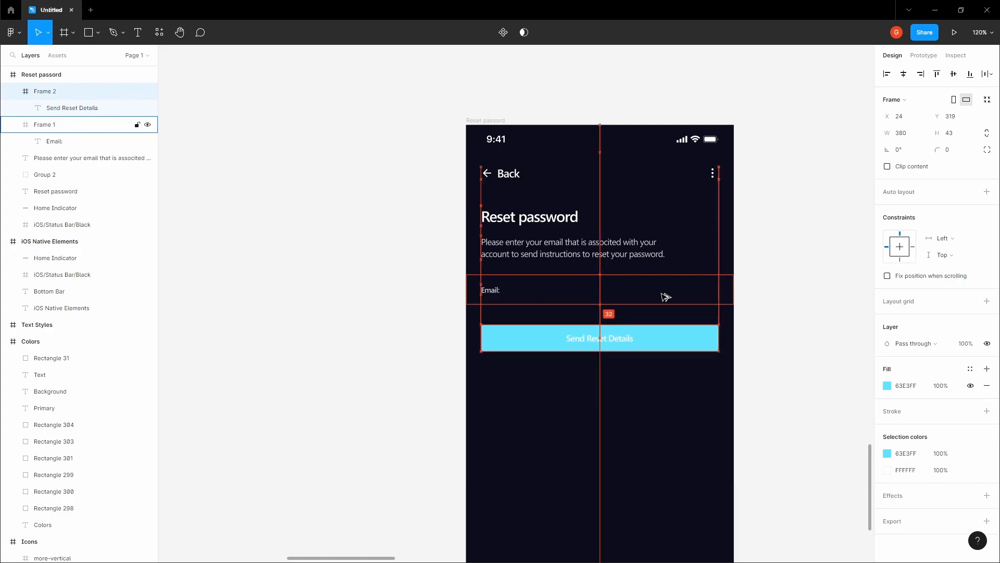
{"action": "left_click", "coordinate": [820, 296]}
{"action": "left_click_drag", "start_coordinate": [820, 297], "coordinate": [801, 300]}
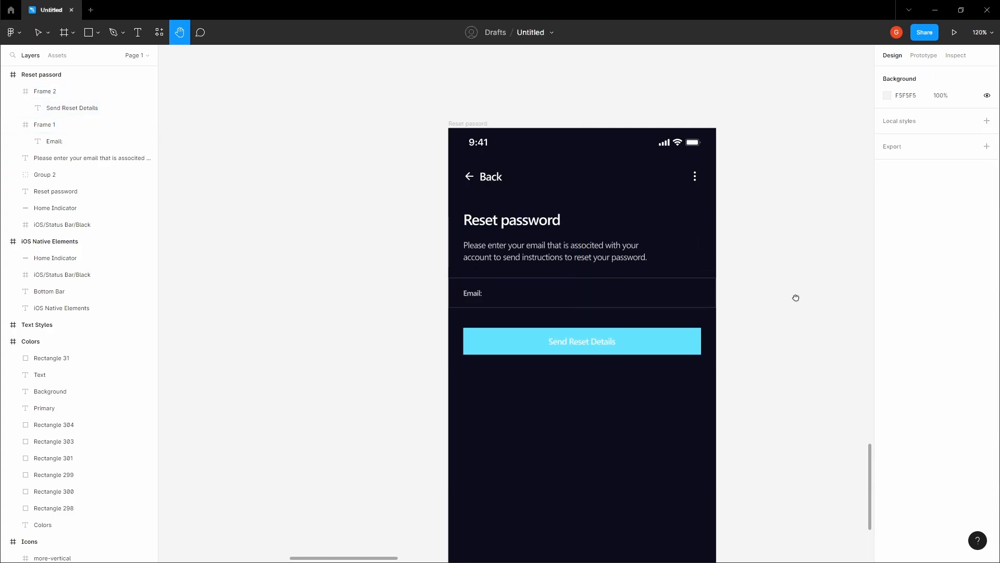
{"action": "left_click", "coordinate": [589, 341]}
{"action": "scroll", "coordinate": [626, 306], "scroll_direction": "up", "scroll_amount": 2}
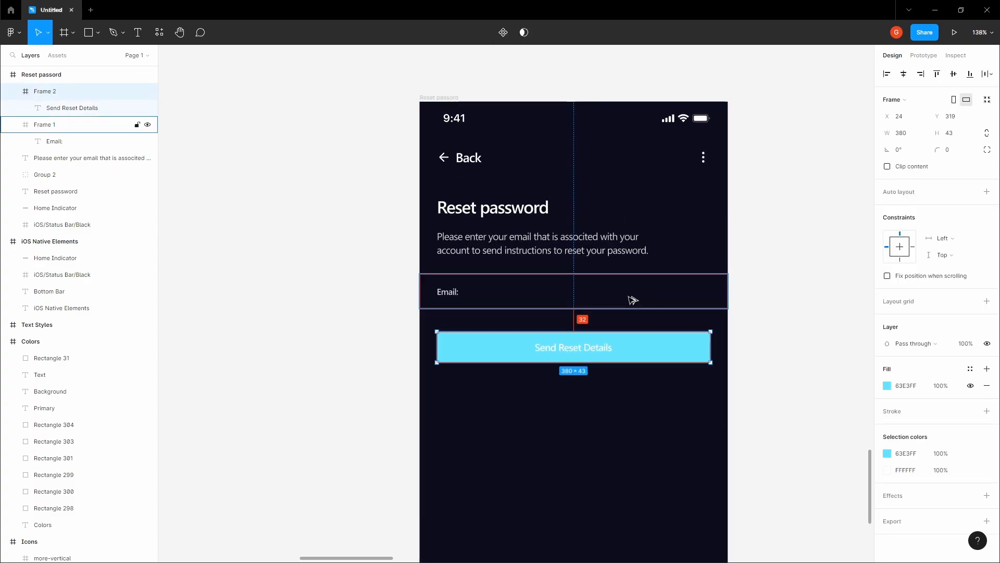
- Darken the Send Reset Details button's fill to a deeper cyan so the white label stands out
{"action": "left_click", "coordinate": [789, 286]}
{"action": "left_click_drag", "start_coordinate": [784, 287], "coordinate": [607, 311]}
{"action": "scroll", "coordinate": [604, 311], "scroll_direction": "down", "scroll_amount": 3}
{"action": "scroll", "coordinate": [494, 350], "scroll_direction": "up", "scroll_amount": 4}
{"action": "left_click", "coordinate": [489, 352]}
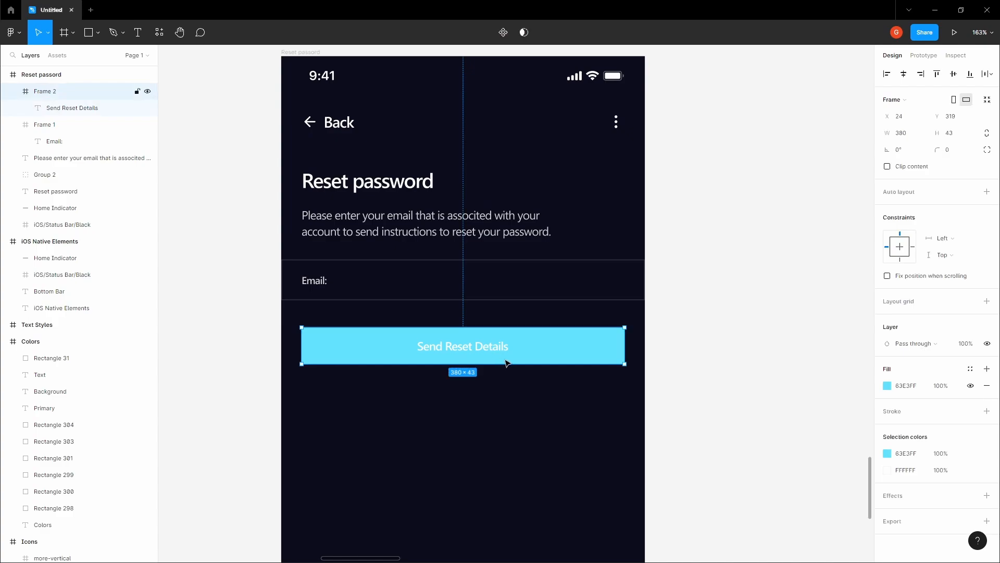
{"action": "left_click", "coordinate": [885, 386]}
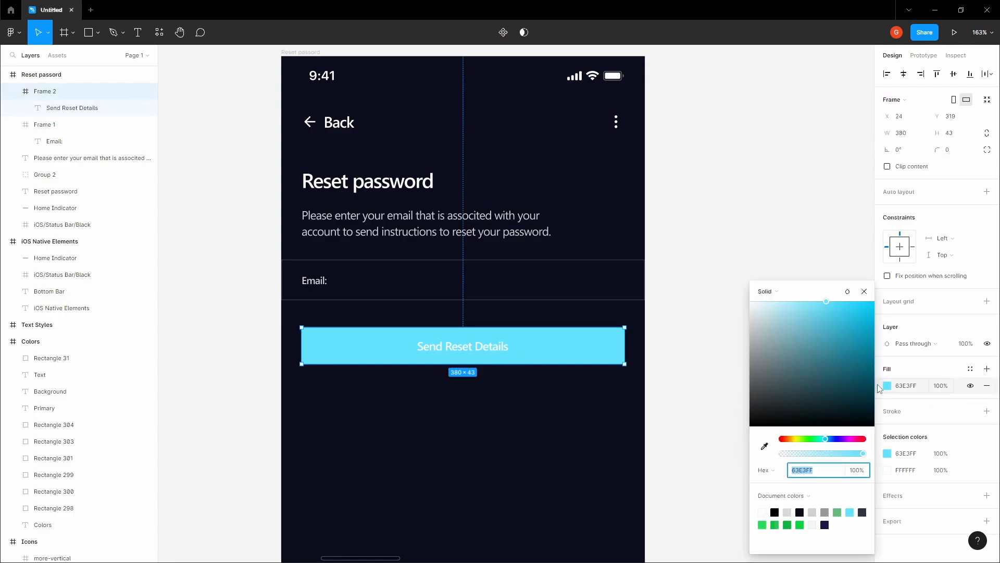
{"action": "left_click_drag", "start_coordinate": [830, 306], "coordinate": [860, 320]}
{"action": "left_click", "coordinate": [752, 250]}
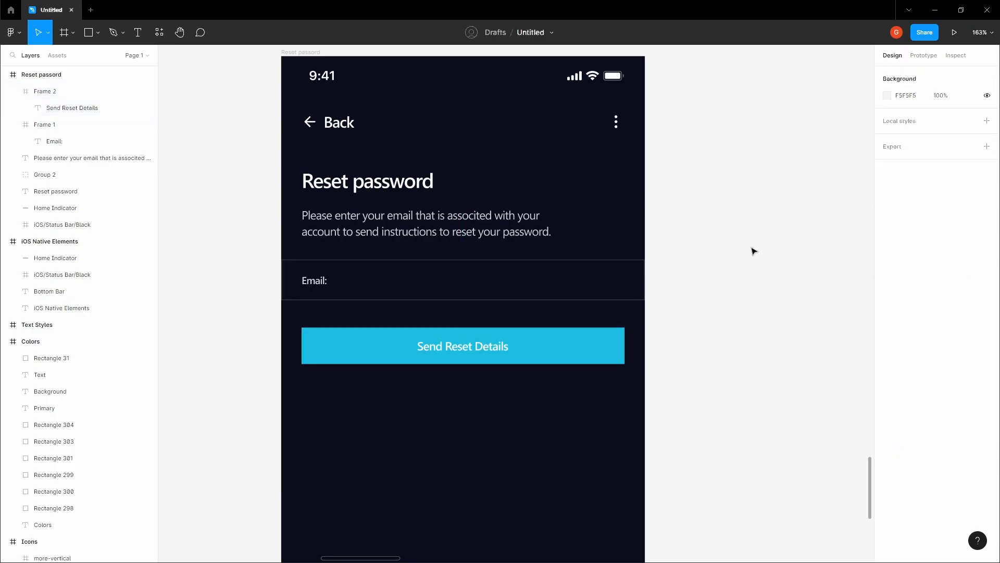
{"action": "scroll", "coordinate": [753, 250], "scroll_direction": "down", "scroll_amount": 4}
{"action": "left_click_drag", "start_coordinate": [752, 252], "coordinate": [623, 264]}
{"action": "scroll", "coordinate": [502, 304], "scroll_direction": "up", "scroll_amount": 4}
{"action": "double_click", "coordinate": [491, 308]}
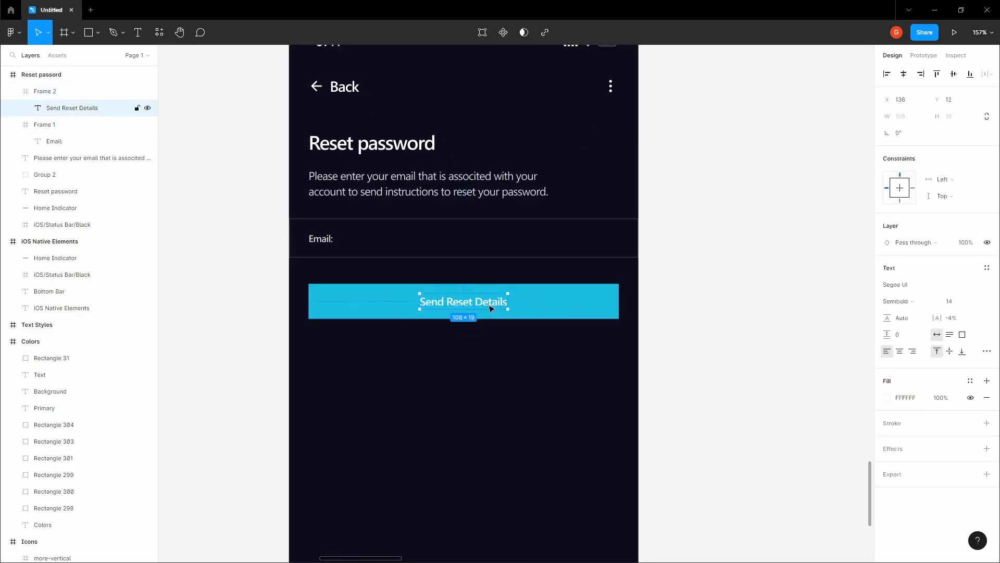
{"action": "left_click", "coordinate": [745, 313]}
- Move the iPhone 13 Pro Max - 2 frame next to the reset password screen, at about X -1072, Y 2627
{"action": "scroll", "coordinate": [761, 308], "scroll_direction": "down", "scroll_amount": 4}
{"action": "left_click_drag", "start_coordinate": [757, 308], "coordinate": [475, 291]}
{"action": "scroll", "coordinate": [535, 298], "scroll_direction": "down", "scroll_amount": 1}
{"action": "scroll", "coordinate": [475, 291], "scroll_direction": "down", "scroll_amount": 2}
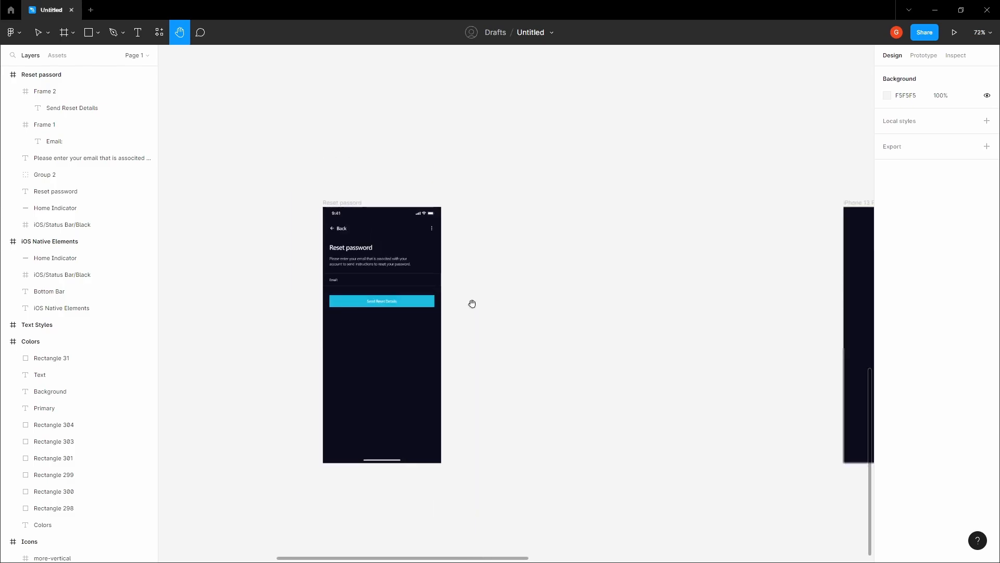
{"action": "key", "text": "v"}
{"action": "left_click", "coordinate": [358, 202]}
{"action": "left_click", "coordinate": [514, 234]}
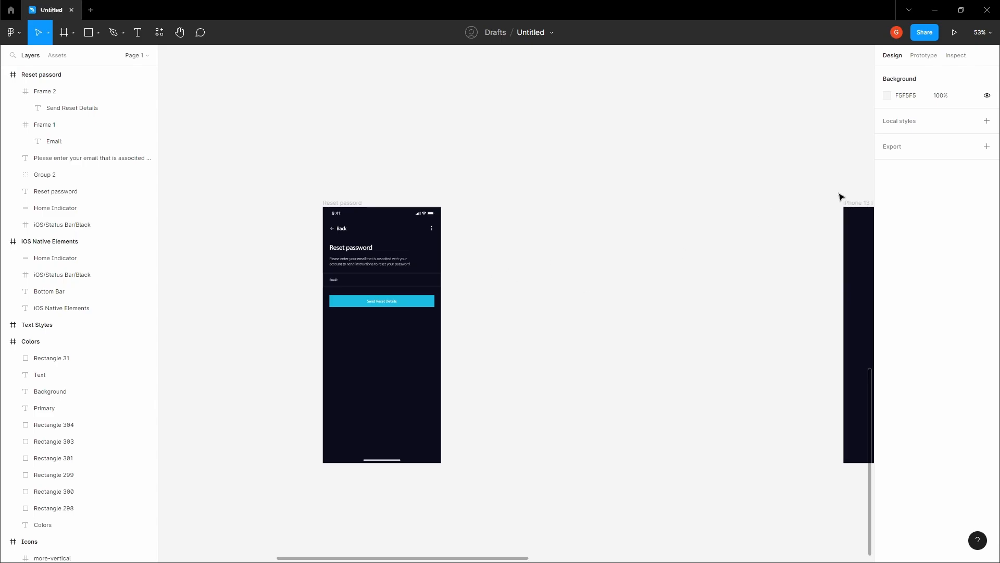
{"action": "left_click_drag", "start_coordinate": [850, 203], "coordinate": [530, 184]}
{"action": "key", "text": "h"}
{"action": "key", "text": "Escape"}
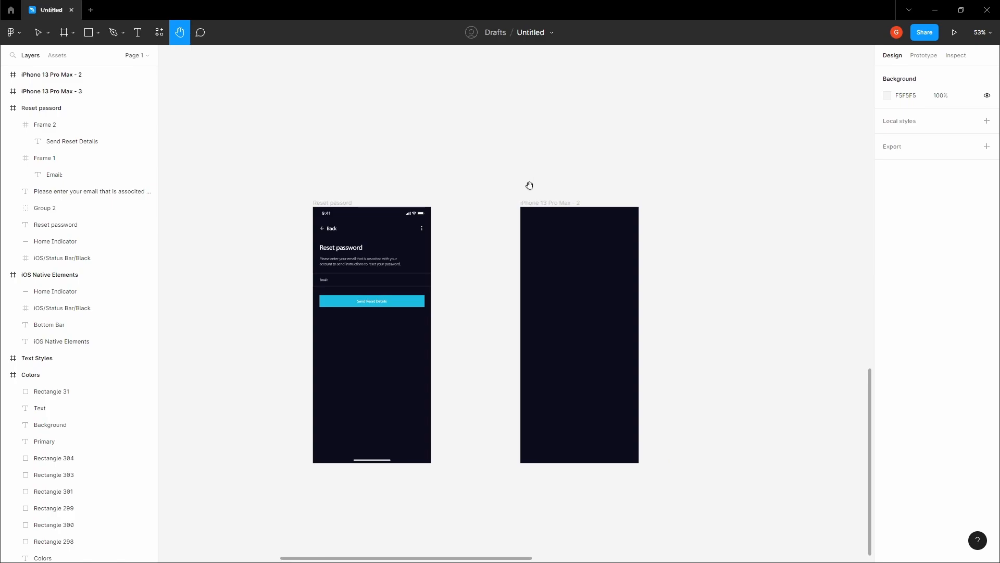
- Copy the header group with the Back link and more icon from the reset password screen into iPhone 13 Pro Max - 2
{"action": "key", "text": "v"}
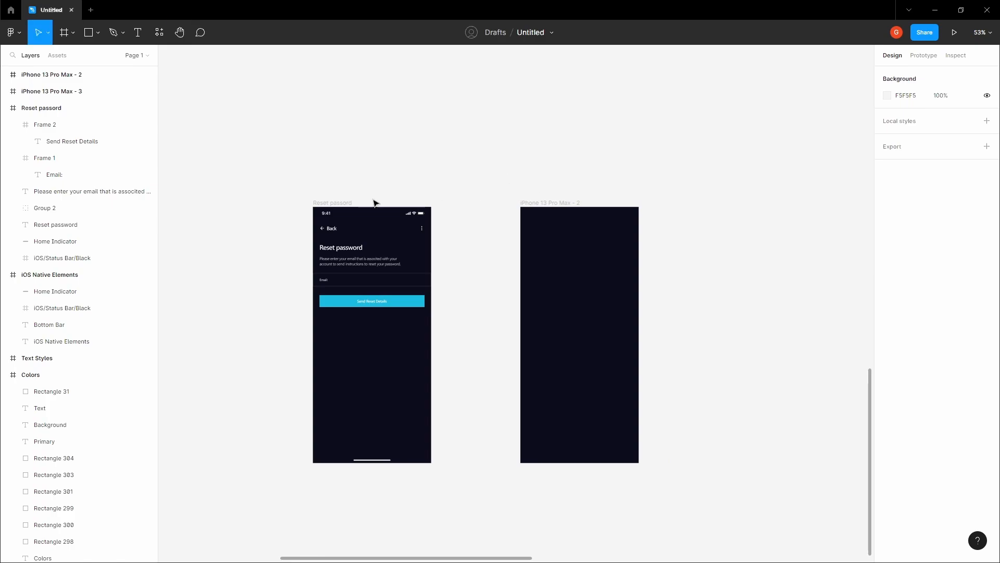
{"action": "left_click", "coordinate": [332, 230]}
{"action": "left_click", "coordinate": [532, 130]}
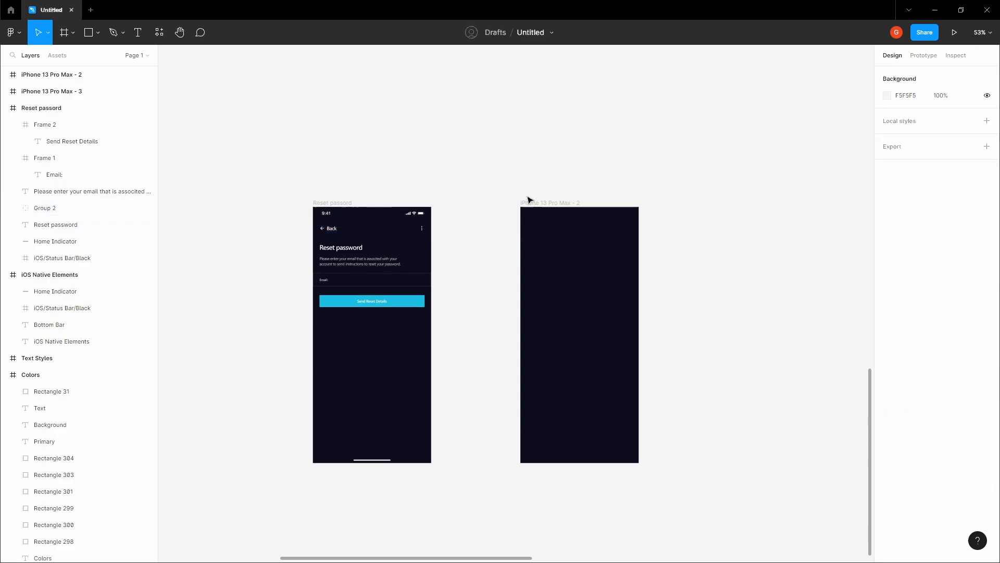
{"action": "left_click", "coordinate": [330, 228]}
{"action": "left_click", "coordinate": [474, 219]}
{"action": "left_click", "coordinate": [539, 203]}
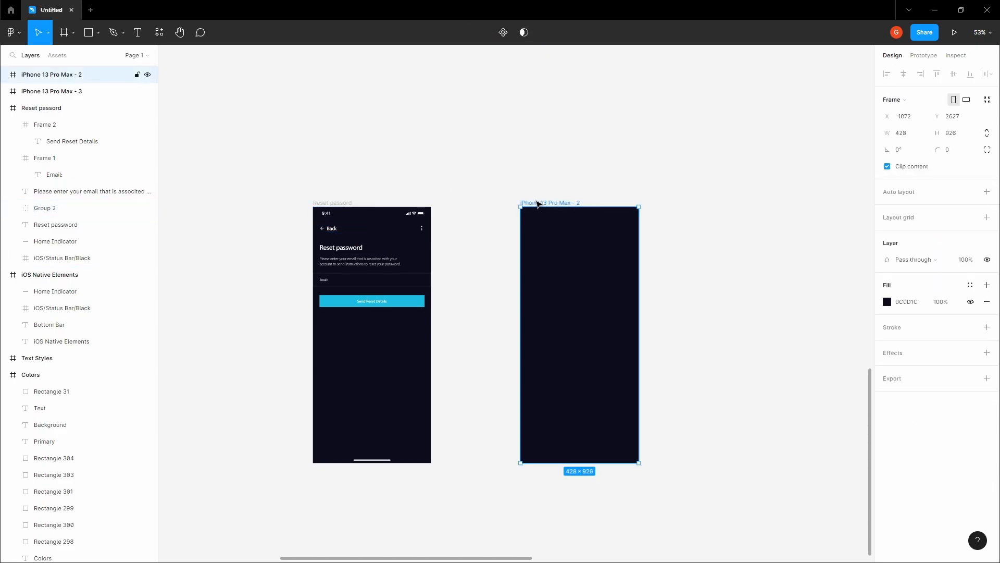
{"action": "key", "text": "ctrl+v"}
- Copy the iOS status bar from the reset password screen into the iPhone 13 Pro Max - 2 frame
{"action": "left_click", "coordinate": [389, 213]}
{"action": "left_click", "coordinate": [542, 203]}
{"action": "key", "text": "ctrl+v"}
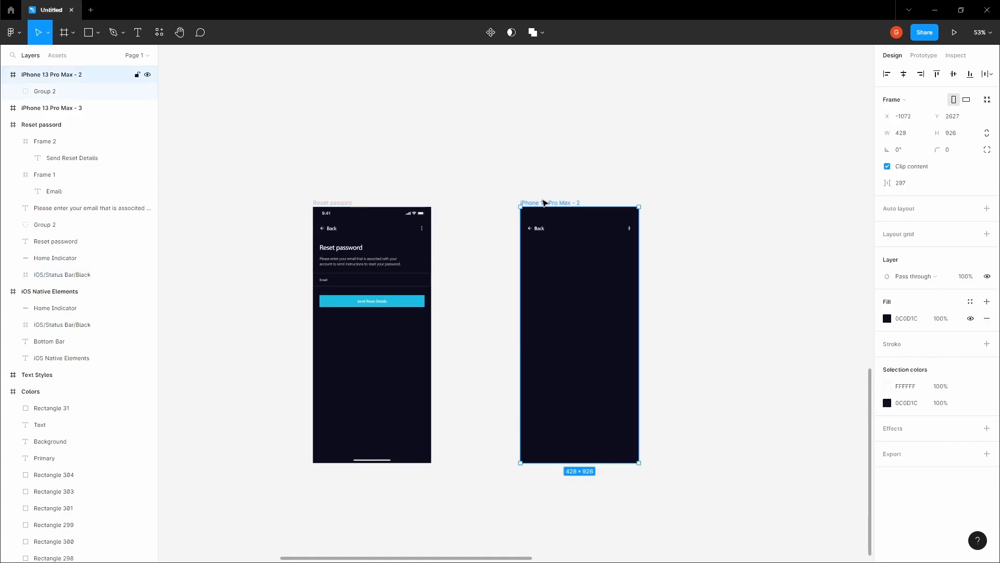
{"action": "left_click", "coordinate": [554, 179]}
{"action": "scroll", "coordinate": [464, 214], "scroll_direction": "right", "scroll_amount": 1}
- Copy the "Reset password" heading into the iPhone 13 Pro Max - 2 frame
{"action": "left_click", "coordinate": [334, 247]}
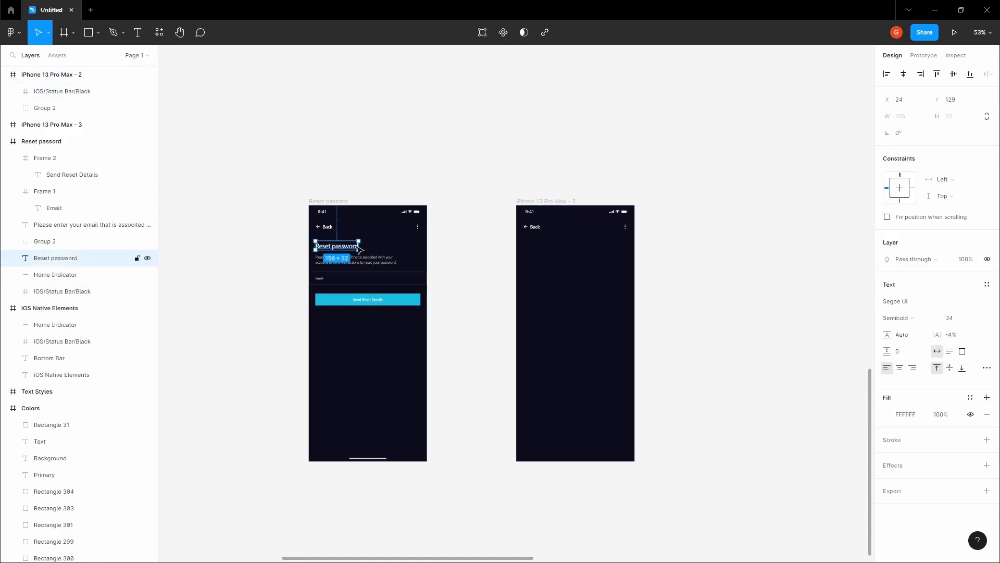
{"action": "key", "text": "ctrl+c"}
{"action": "left_click", "coordinate": [542, 202]}
{"action": "key", "text": "ctrl+v"}
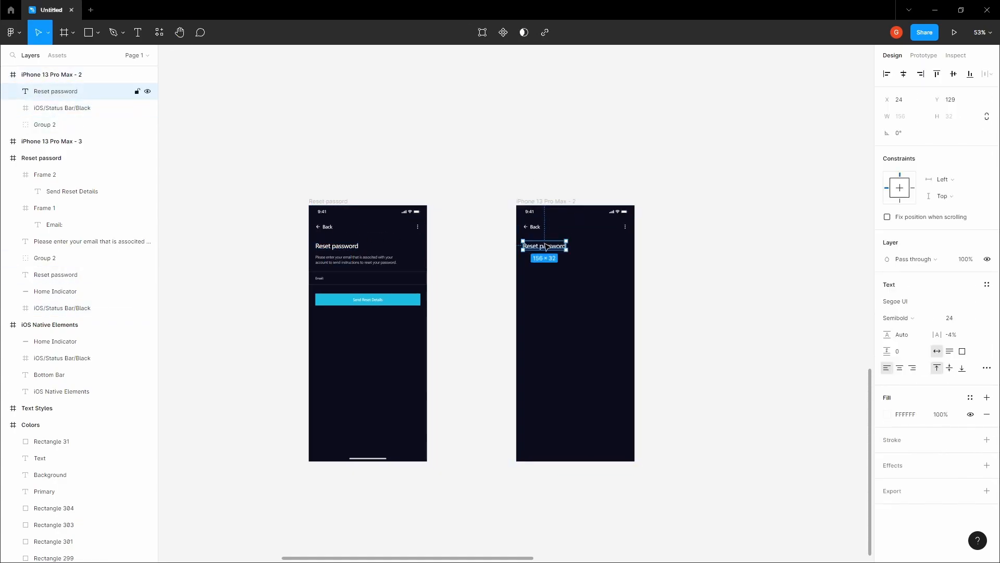
- Change the copied heading's text to "Enter new password"
{"action": "scroll", "coordinate": [548, 250], "scroll_direction": "up", "scroll_amount": 2}
{"action": "double_click", "coordinate": [547, 248]}
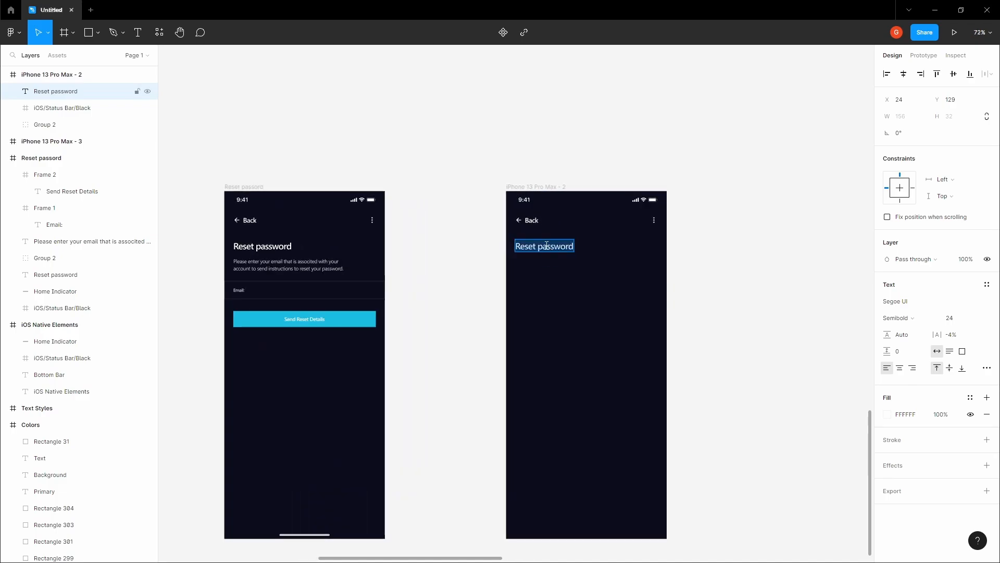
{"action": "type", "text": "Enter"}
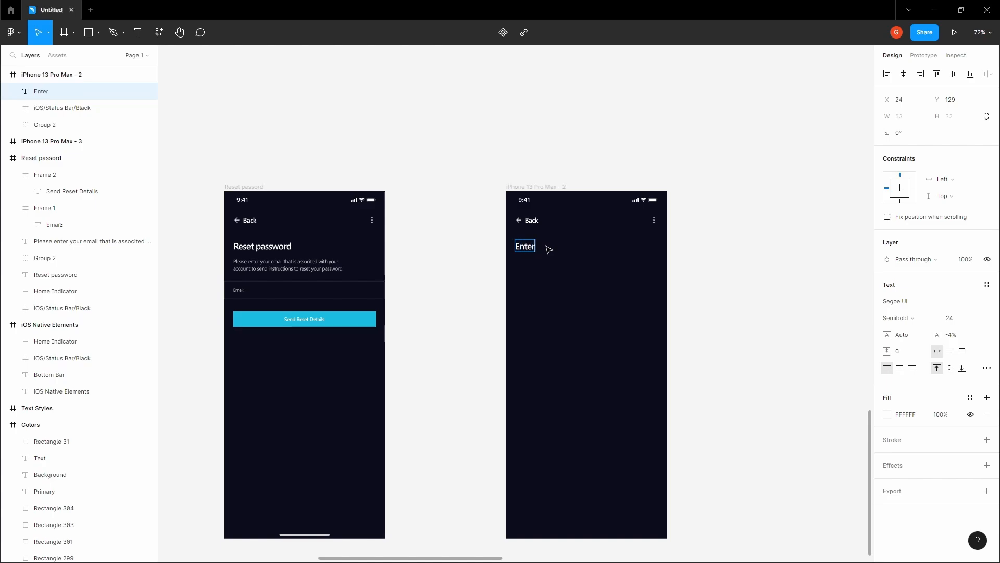
{"action": "type", "text": " pa"}
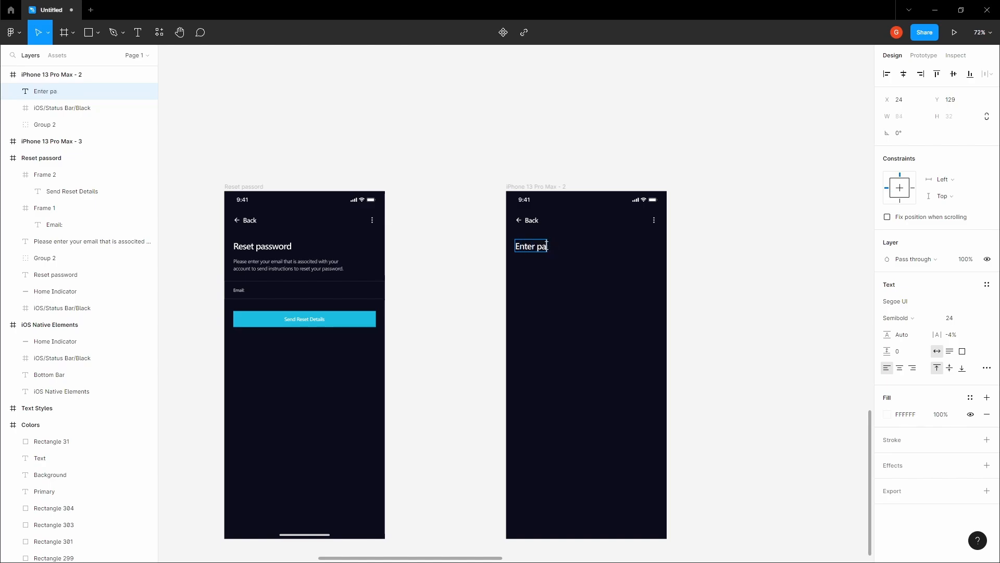
{"action": "key", "text": "BackSpace"}
{"action": "key", "text": "BackSpace"}
{"action": "type", "text": "new passwo"}
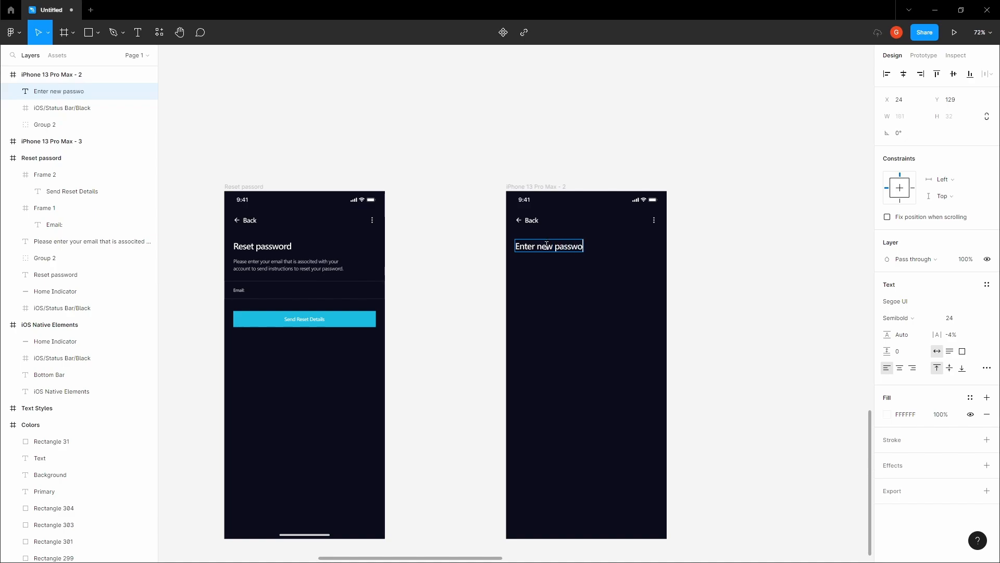
{"action": "type", "text": "rd"}
{"action": "left_click", "coordinate": [494, 246]}
- Rename the iPhone 13 Pro Max - 2 frame as "Enter new password"
{"action": "left_click", "coordinate": [98, 78]}
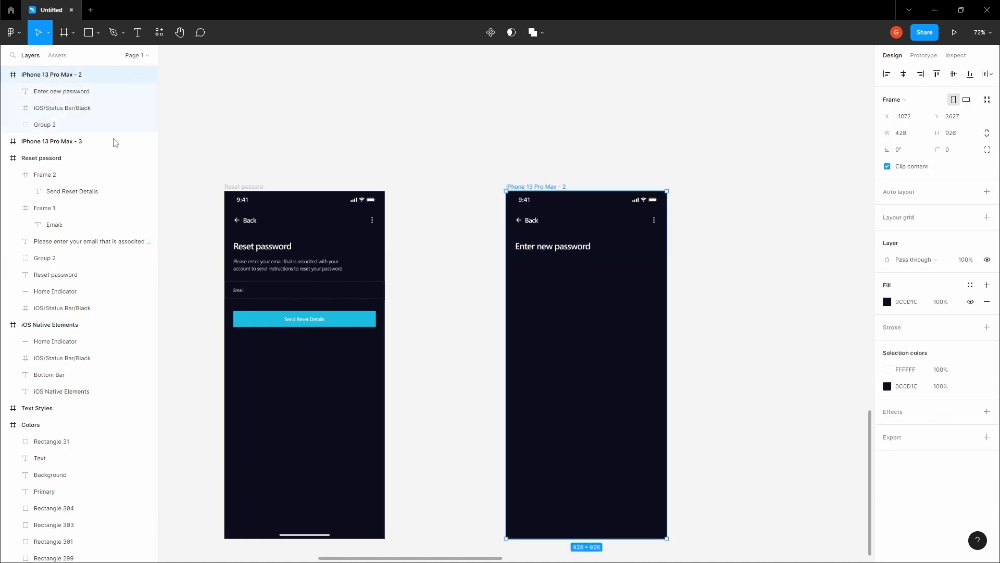
{"action": "double_click", "coordinate": [97, 80]}
{"action": "type", "text": "Enter new password"}
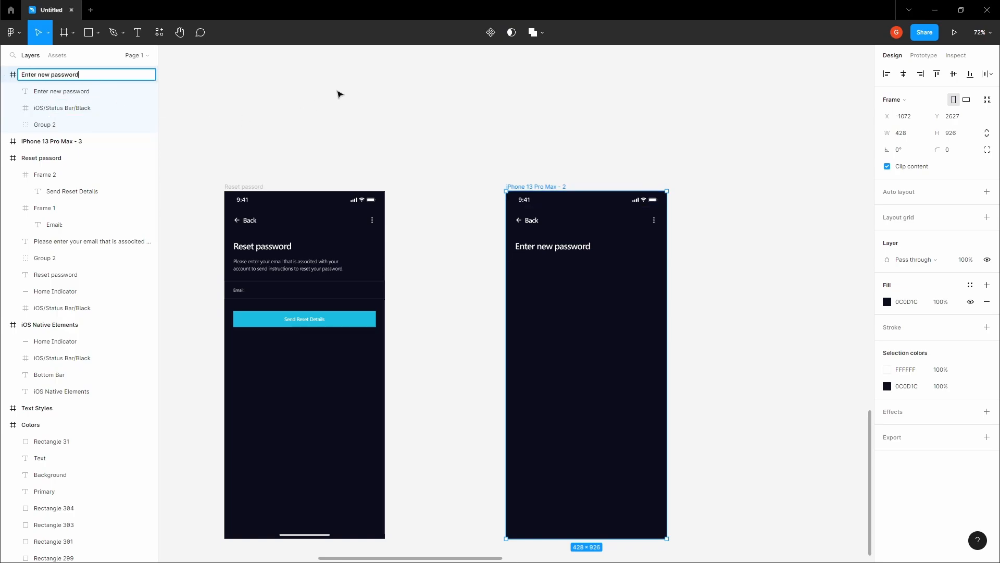
{"action": "left_click", "coordinate": [437, 138]}
{"action": "scroll", "coordinate": [437, 138], "scroll_direction": "right", "scroll_amount": 2}
{"action": "key", "text": "space"}
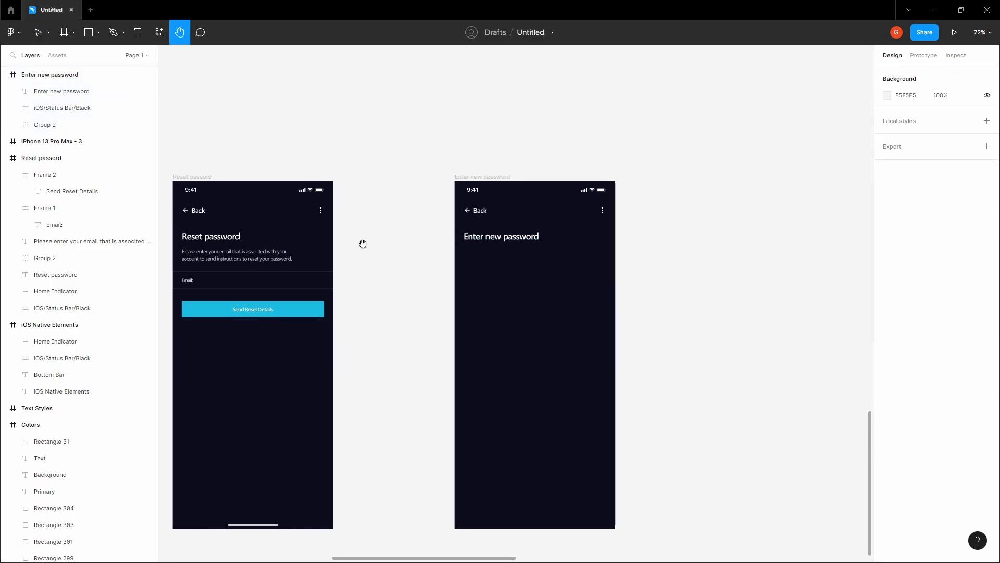
{"action": "left_click_drag", "start_coordinate": [279, 251], "coordinate": [371, 253]}
{"action": "left_click", "coordinate": [370, 257]}
{"action": "left_click", "coordinate": [478, 248]}
{"action": "scroll", "coordinate": [479, 248], "scroll_direction": "right", "scroll_amount": 2}
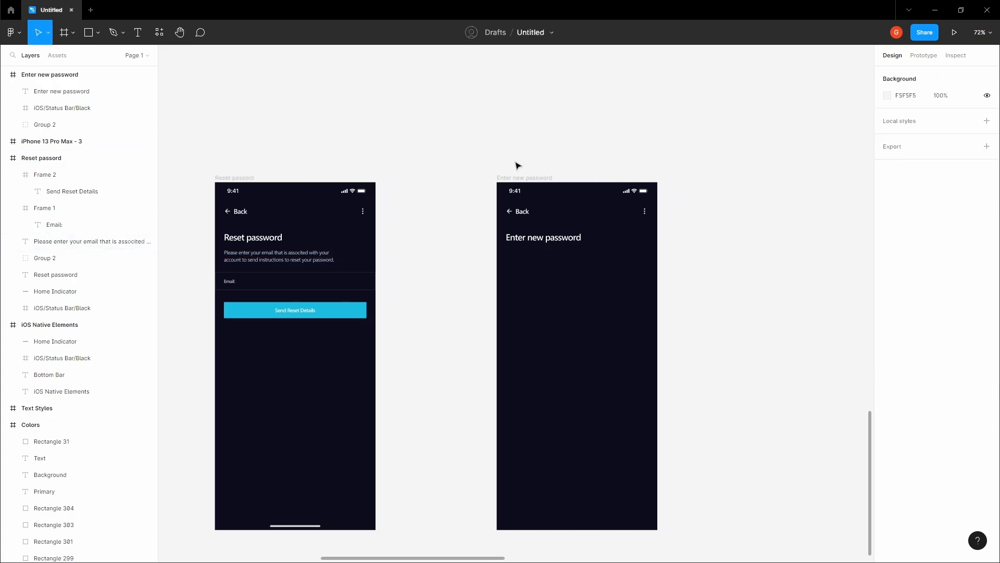
- Copy the reset password screen's description paragraph into the "Enter new password" frame
{"action": "left_click", "coordinate": [536, 178]}
{"action": "key", "text": "ctrl+v"}
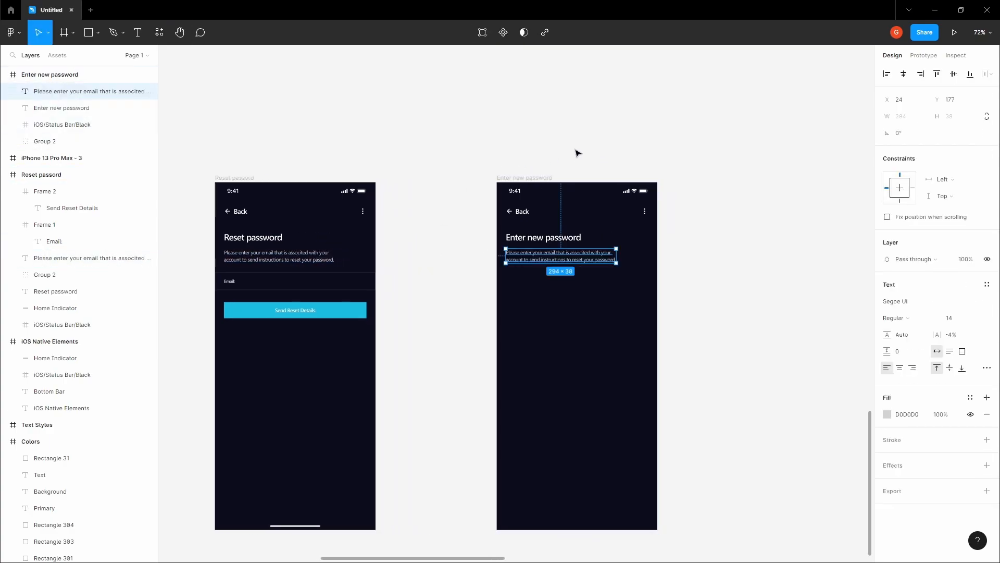
{"action": "left_click", "coordinate": [537, 146]}
{"action": "key", "text": "space"}
{"action": "left_click_drag", "start_coordinate": [496, 139], "coordinate": [498, 138]}
- Examine the spacing around the description paragraph on the reset password screen and compare it with the "Enter new password" frame
{"action": "left_click", "coordinate": [299, 255]}
{"action": "key", "text": "alt"}
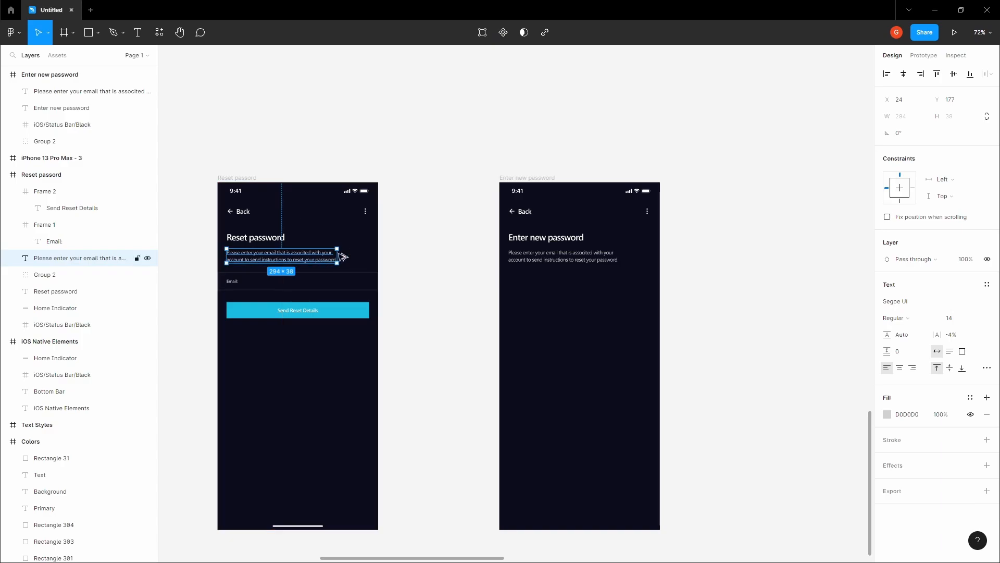
{"action": "key", "text": "alt"}
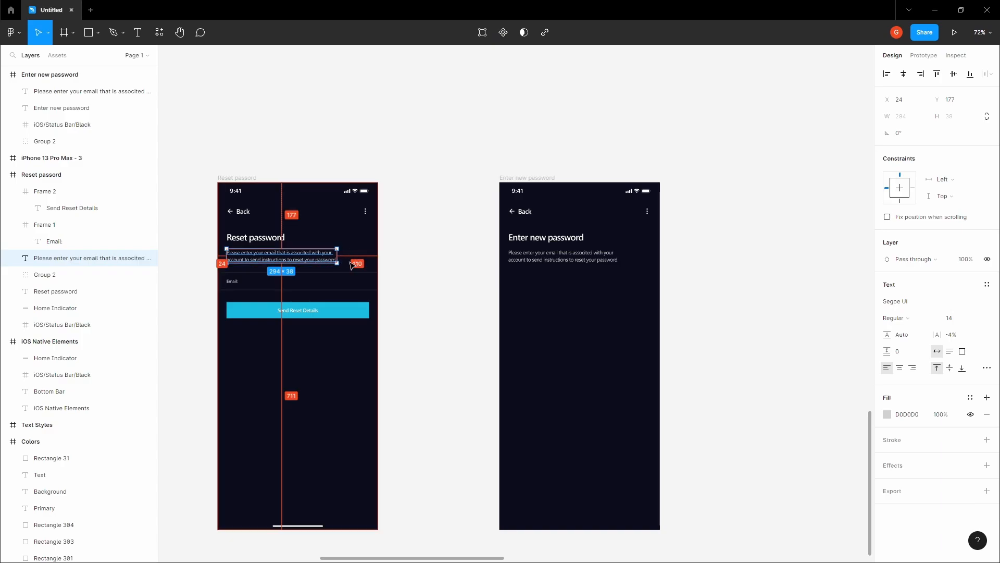
{"action": "key", "text": "alt"}
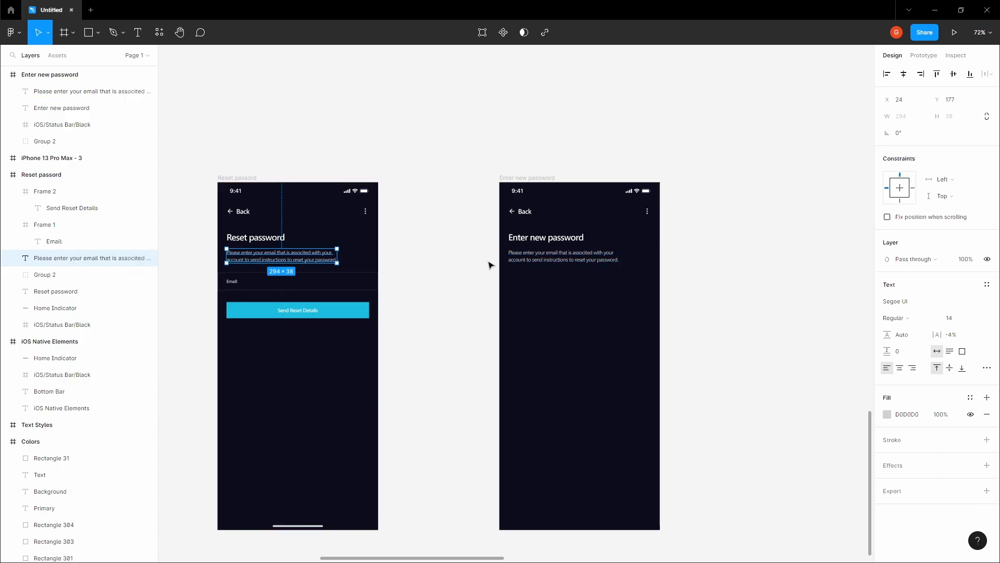
{"action": "left_click", "coordinate": [471, 264]}
{"action": "key", "text": "space"}
{"action": "left_click_drag", "start_coordinate": [471, 264], "coordinate": [424, 250]}
{"action": "left_click", "coordinate": [492, 175]}
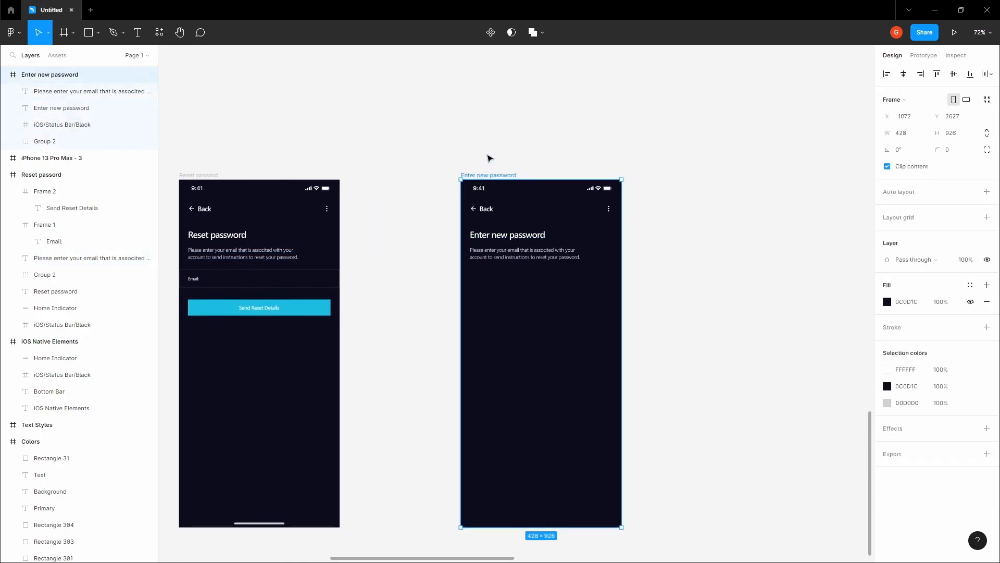
{"action": "scroll", "coordinate": [480, 170], "scroll_direction": "left", "scroll_amount": 1}
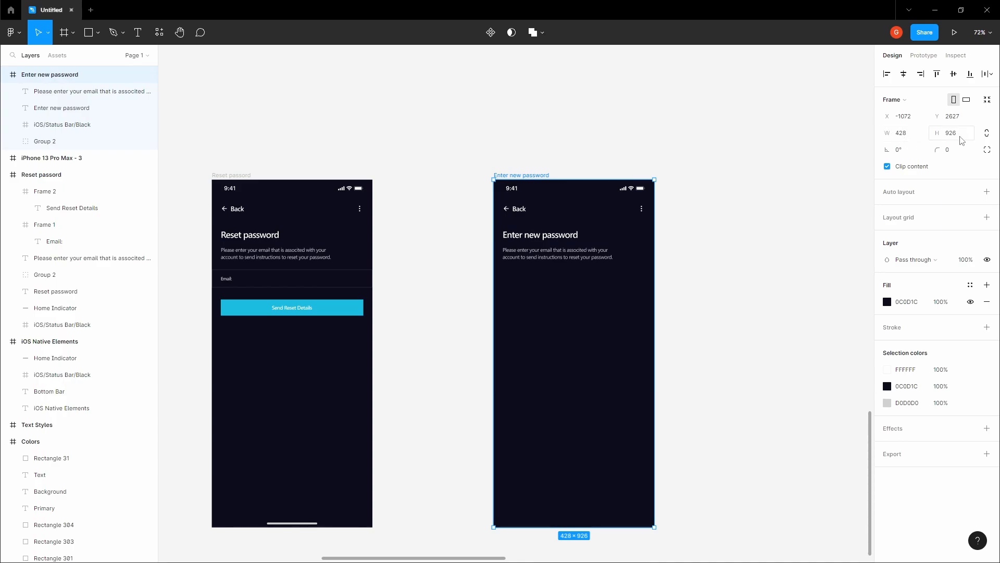
{"action": "left_click", "coordinate": [411, 149]}
{"action": "key", "text": "space"}
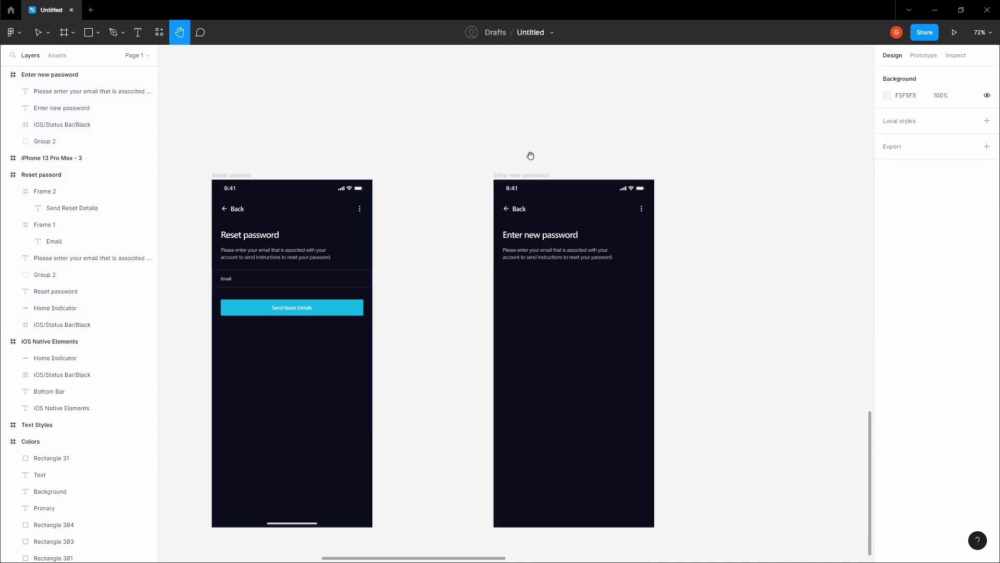
{"action": "left_click_drag", "start_coordinate": [529, 156], "coordinate": [515, 146]}
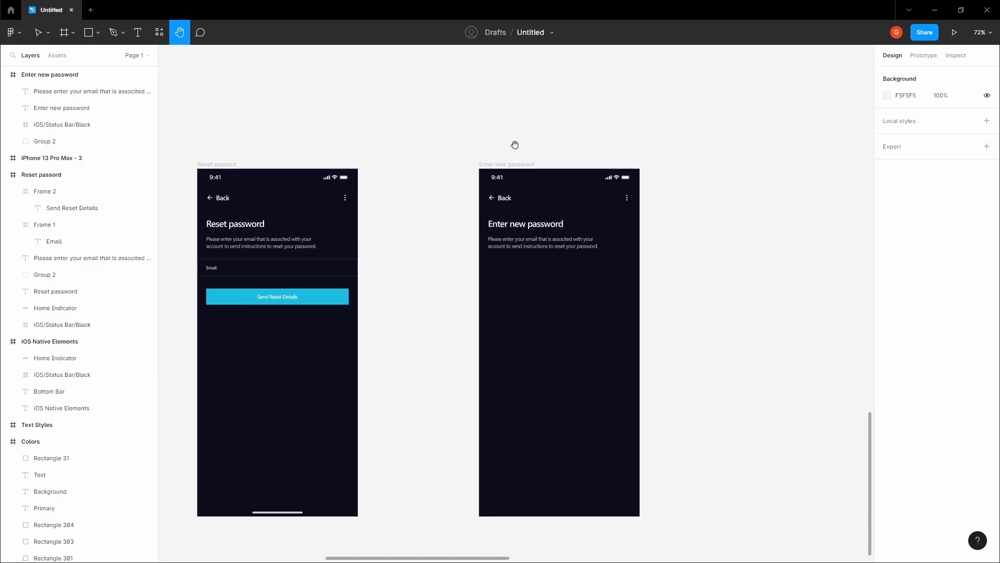
- Change the copied paragraph to "Password must be +8 characters and contain both numbers, an uppercase letter and a special character."
{"action": "double_click", "coordinate": [556, 246]}
{"action": "scroll", "coordinate": [562, 219], "scroll_direction": "up", "scroll_amount": 5}
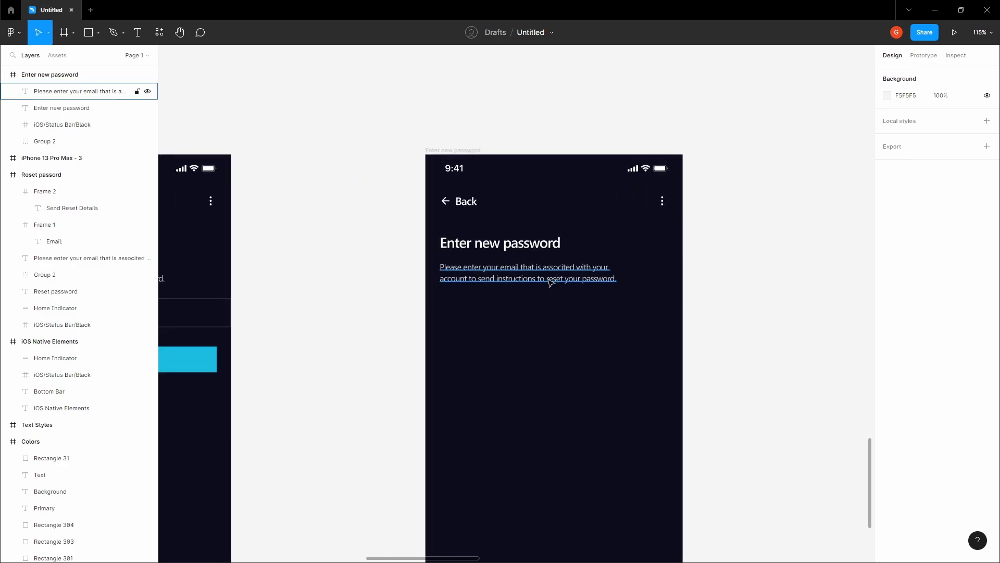
{"action": "type", "text": "Pa"}
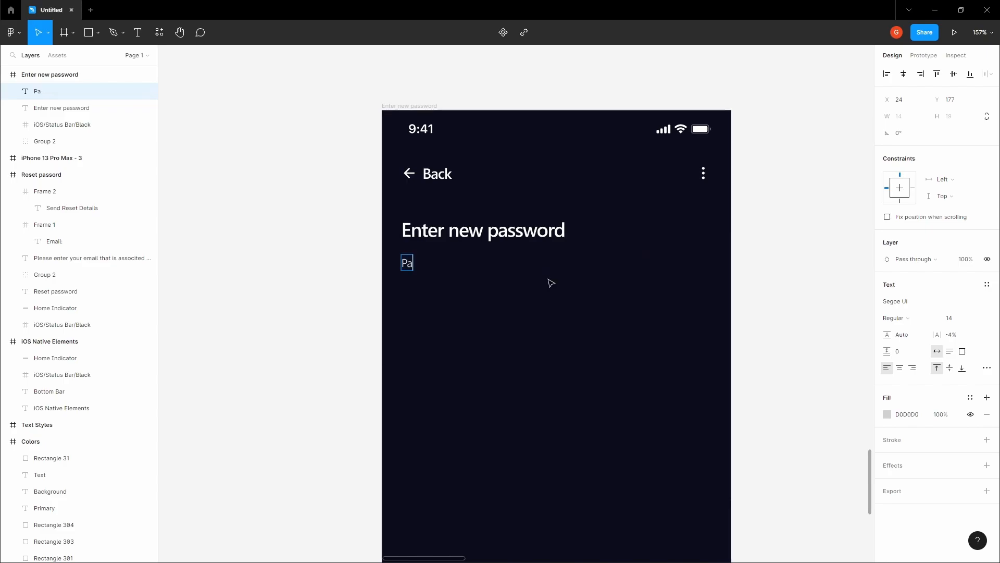
{"action": "type", "text": "ssword must be "}
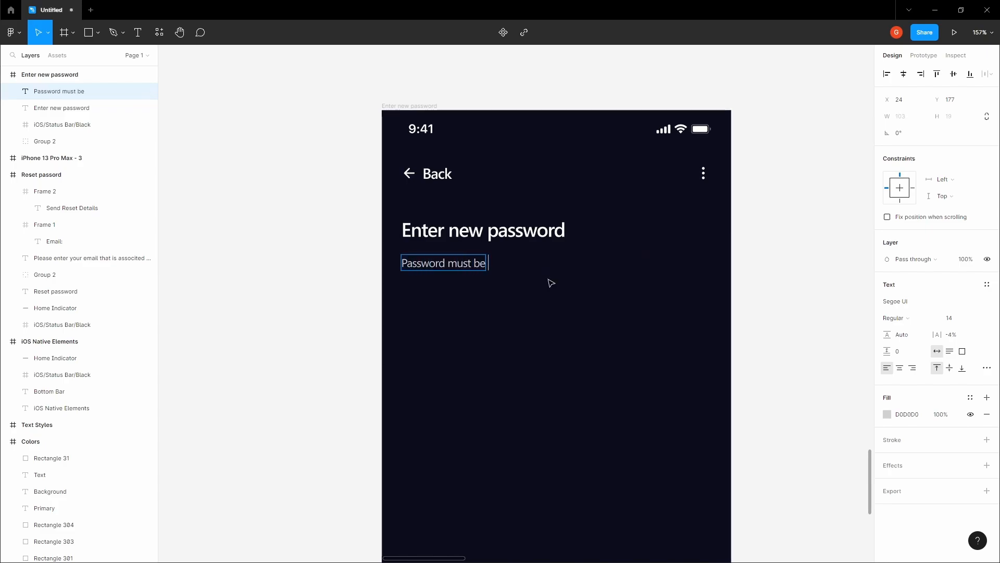
{"action": "type", "text": "+8 characte"}
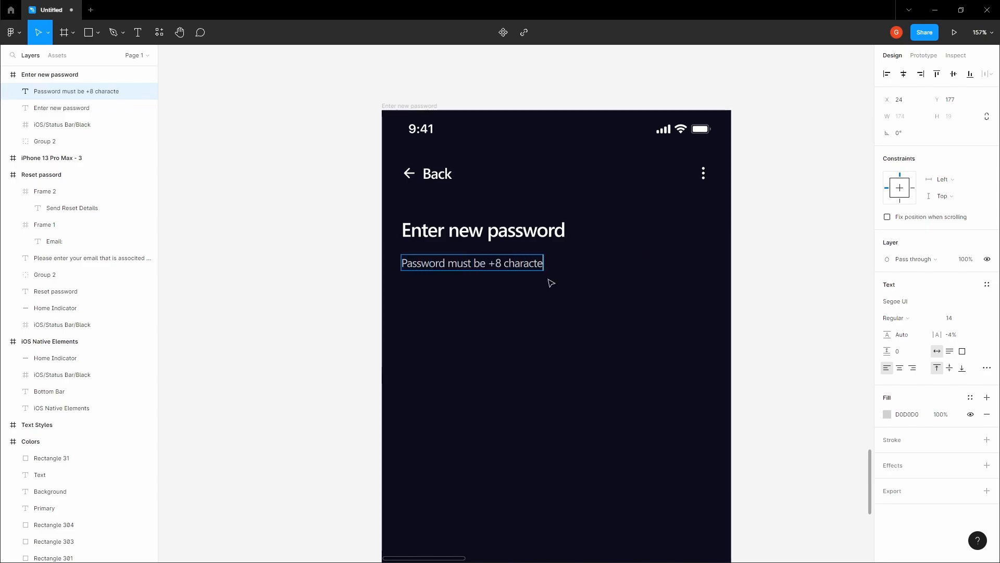
{"action": "type", "text": "rs and contain bot"}
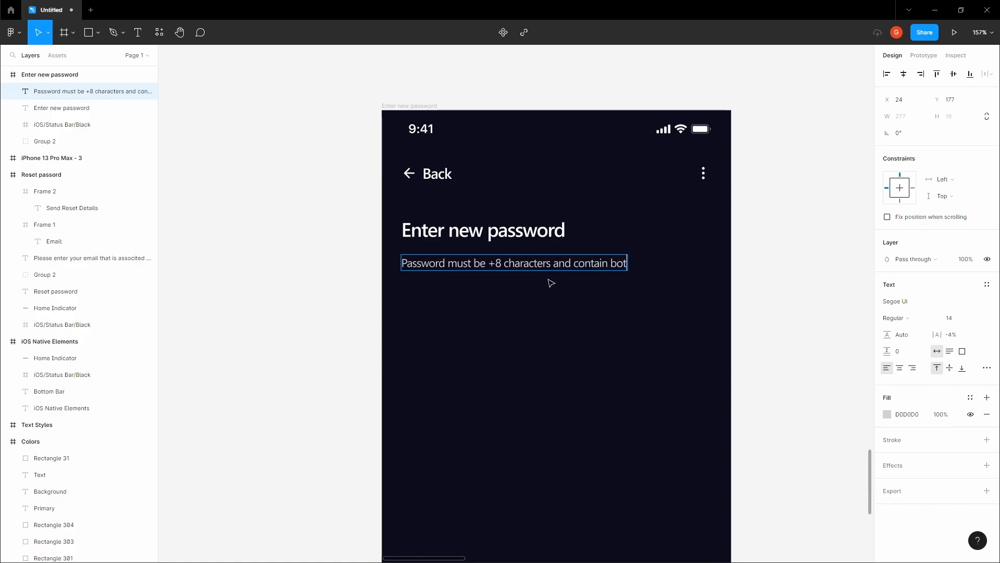
{"action": "type", "text": "h numbers, "}
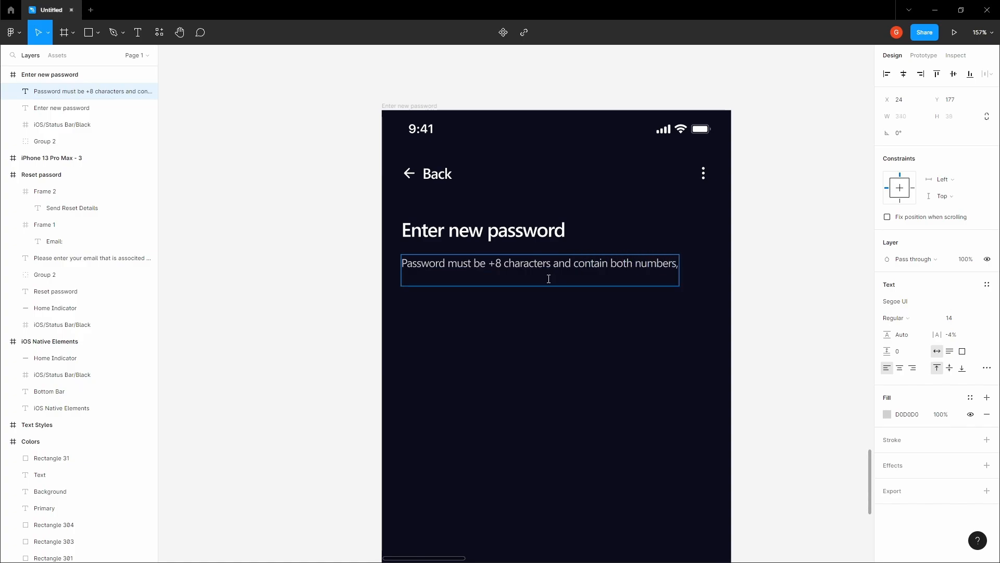
{"action": "type", "text": "an upparcase letter and"}
{"action": "key", "text": "BackSpace"}
{"action": "key", "text": "BackSpace"}
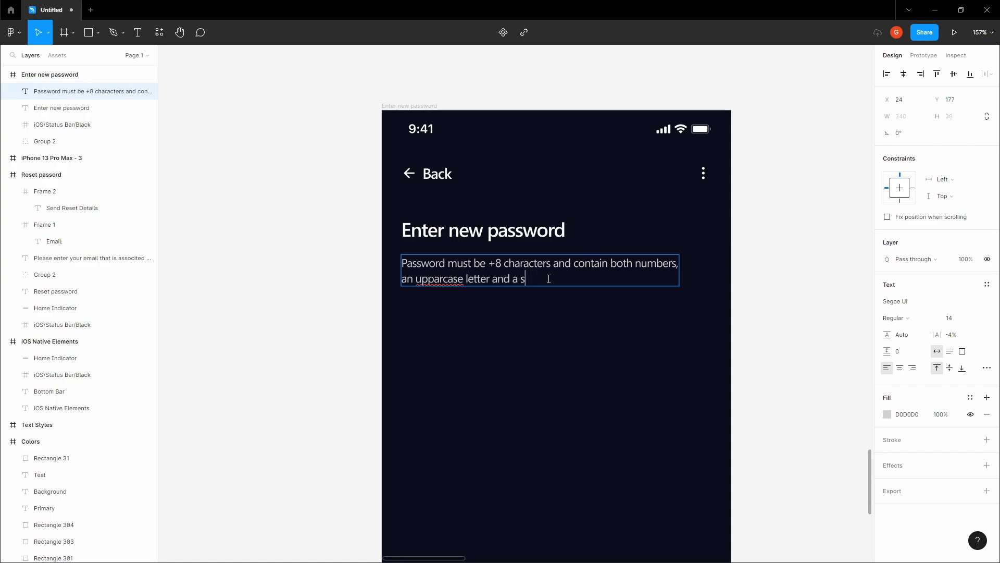
{"action": "key", "text": "BackSpace"}
{"action": "key", "text": "BackSpace"}
{"action": "key", "text": "BackSpace"}
{"action": "key", "text": "BackSpace"}
{"action": "key", "text": "BackSpace"}
{"action": "key", "text": "BackSpace"}
{"action": "key", "text": "BackSpace"}
{"action": "key", "text": "BackSpace"}
{"action": "key", "text": "BackSpace"}
{"action": "key", "text": "BackSpace"}
{"action": "key", "text": "BackSpace"}
{"action": "key", "text": "BackSpace"}
{"action": "key", "text": "BackSpace"}
{"action": "key", "text": "BackSpace"}
{"action": "key", "text": "BackSpace"}
{"action": "key", "text": "BackSpace"}
{"action": "key", "text": "BackSpace"}
{"action": "key", "text": "BackSpace"}
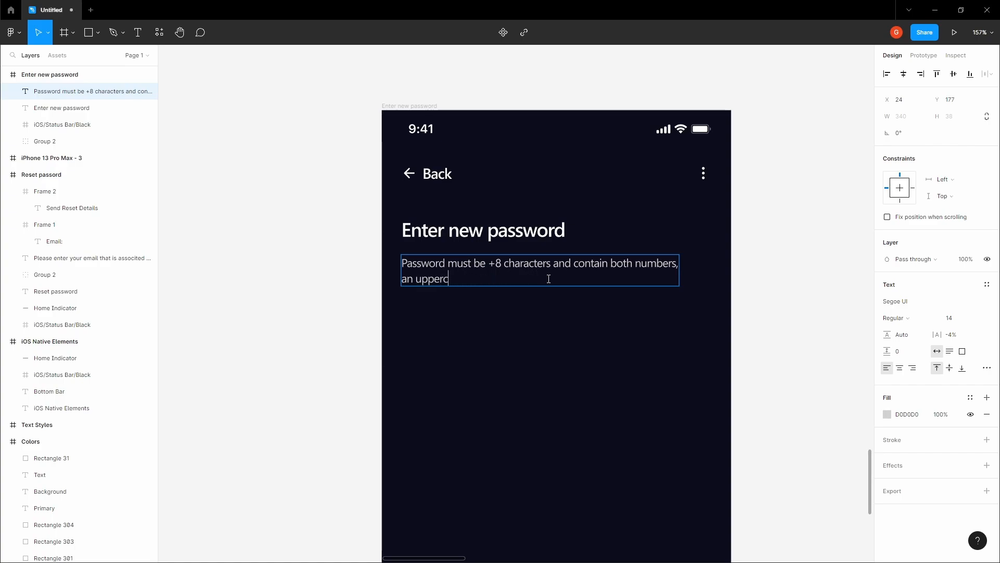
{"action": "type", "text": "nd a special character."}
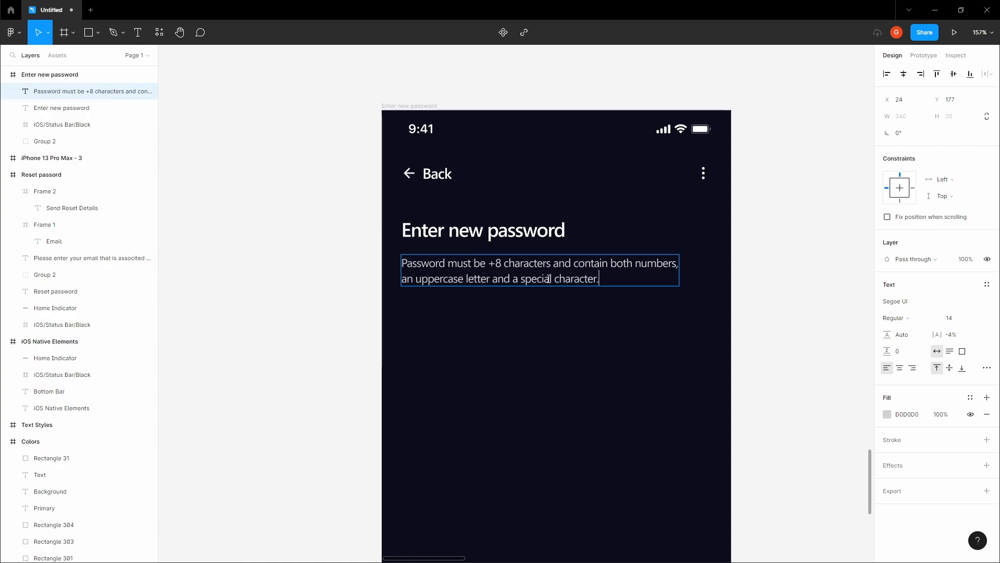
- Copy the Email field into the "Enter new password" frame and duplicate it directly below at Y 303
{"action": "left_click", "coordinate": [353, 277]}
{"action": "scroll", "coordinate": [349, 273], "scroll_direction": "down", "scroll_amount": 5}
{"action": "left_click_drag", "start_coordinate": [348, 273], "coordinate": [408, 272]}
{"action": "left_click", "coordinate": [415, 290]}
{"action": "key", "text": "ctrl+c"}
{"action": "left_click", "coordinate": [507, 282]}
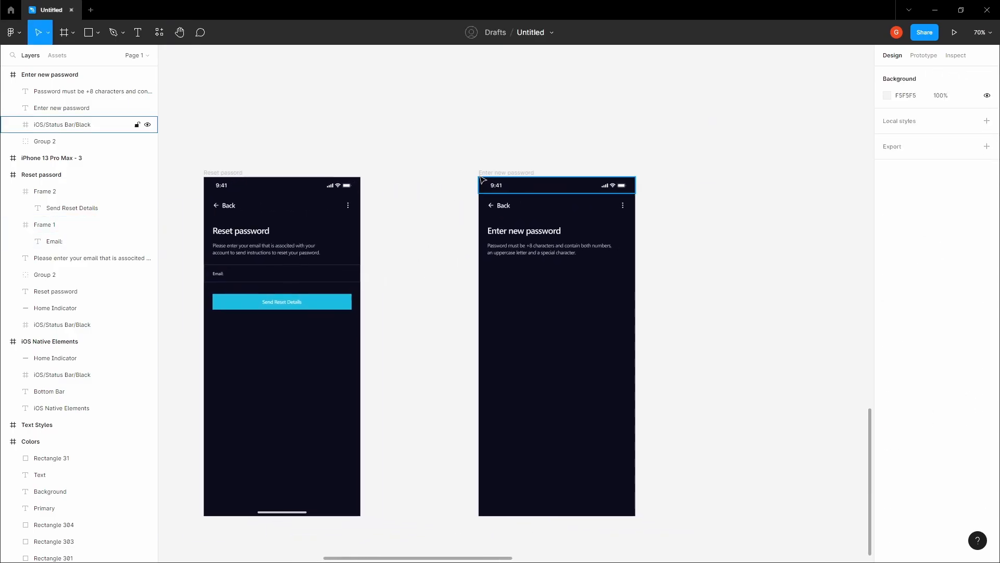
{"action": "left_click", "coordinate": [510, 172]}
{"action": "key", "text": "ctrl+v"}
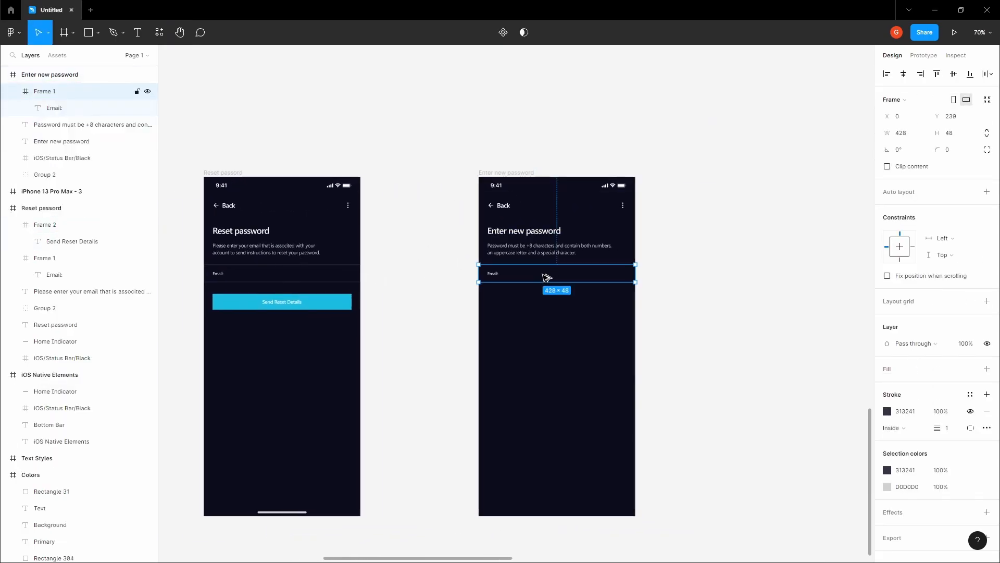
{"action": "left_click_drag", "start_coordinate": [547, 277], "coordinate": [545, 301]}
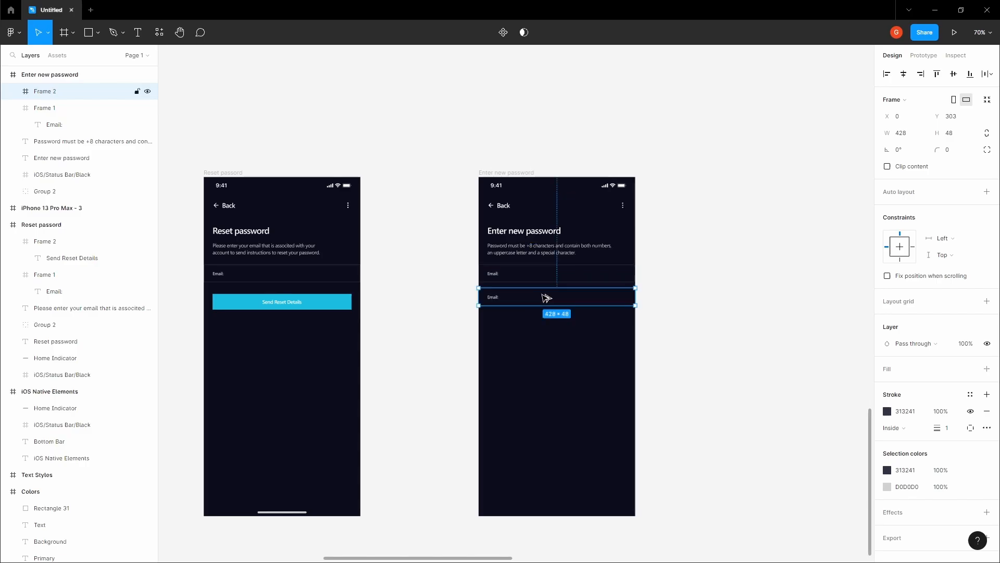
- Change the upper copied field's label to "Password:"
{"action": "left_click", "coordinate": [497, 274]}
{"action": "scroll", "coordinate": [496, 276], "scroll_direction": "up", "scroll_amount": 5}
{"action": "double_click", "coordinate": [495, 280]}
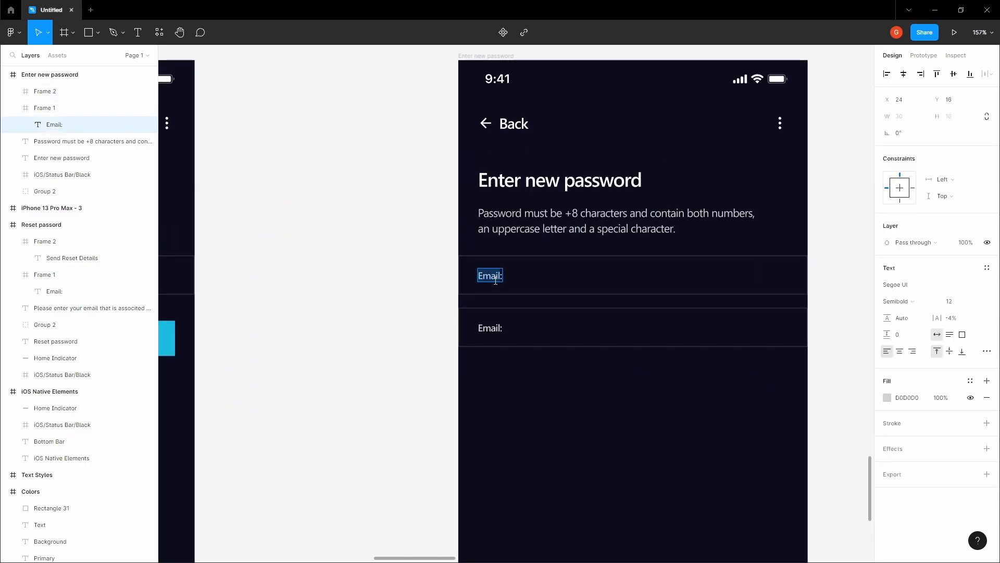
{"action": "type", "text": "Password:"}
{"action": "key", "text": "Escape"}
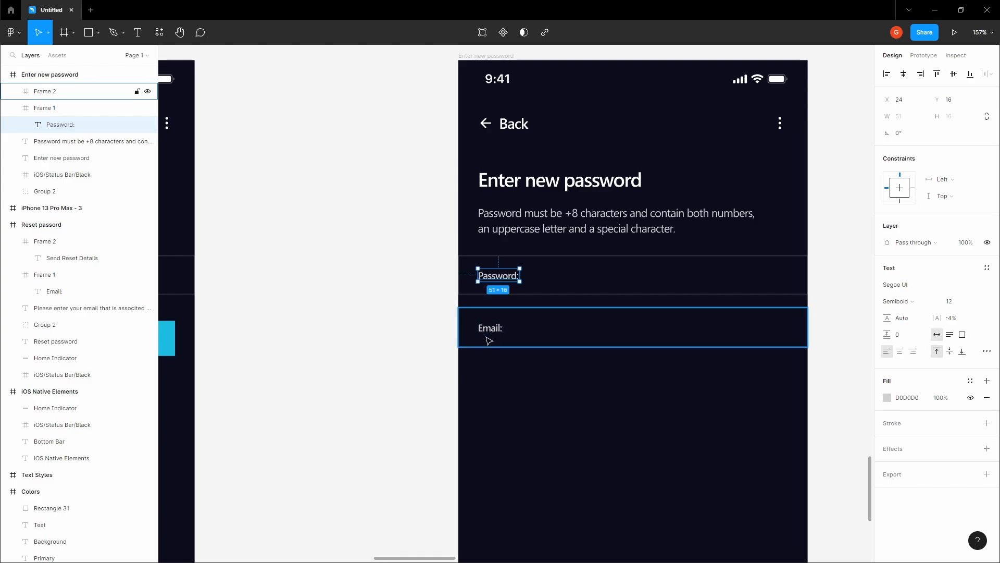
- Change the lower copied field's label to "Confirm password:"
{"action": "left_click", "coordinate": [490, 328]}
{"action": "double_click", "coordinate": [494, 329]}
{"action": "type", "text": "New:"}
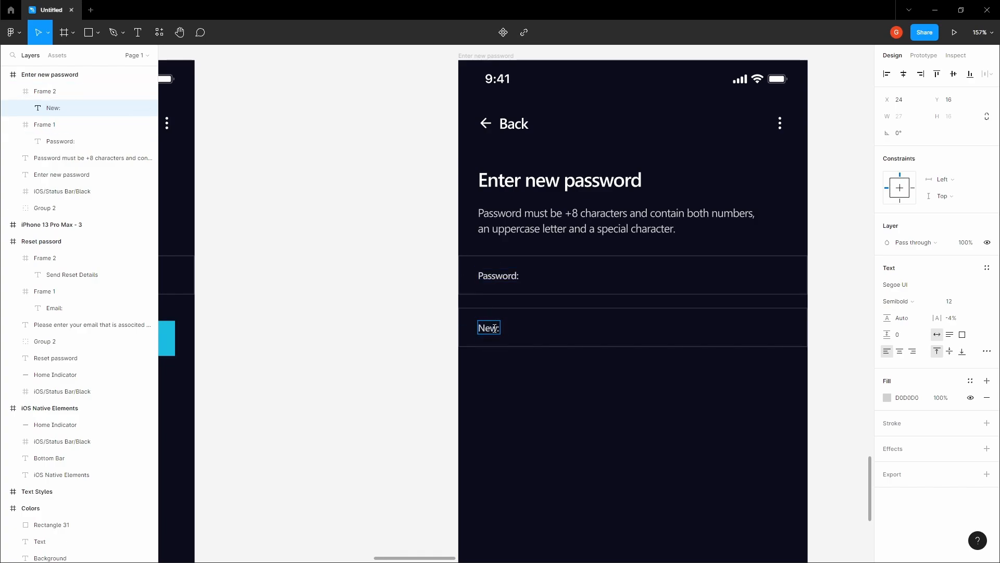
{"action": "key", "text": "BackSpace"}
{"action": "key", "text": "BackSpace"}
{"action": "key", "text": "BackSpace"}
{"action": "type", "text": "Confirm password"}
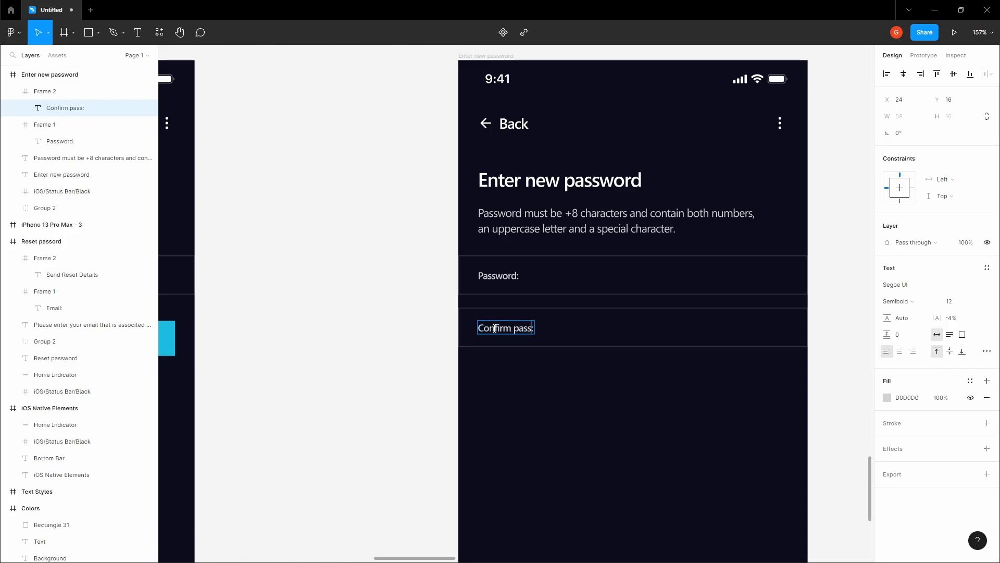
{"action": "key", "text": "Escape"}
- Copy the "Send Reset Details" button into the "Enter new password" frame and place it just below the Confirm password field
{"action": "left_click", "coordinate": [382, 331]}
{"action": "key", "text": "h"}
{"action": "scroll", "coordinate": [381, 327], "scroll_direction": "down", "scroll_amount": 3}
{"action": "left_click_drag", "start_coordinate": [380, 328], "coordinate": [471, 286]}
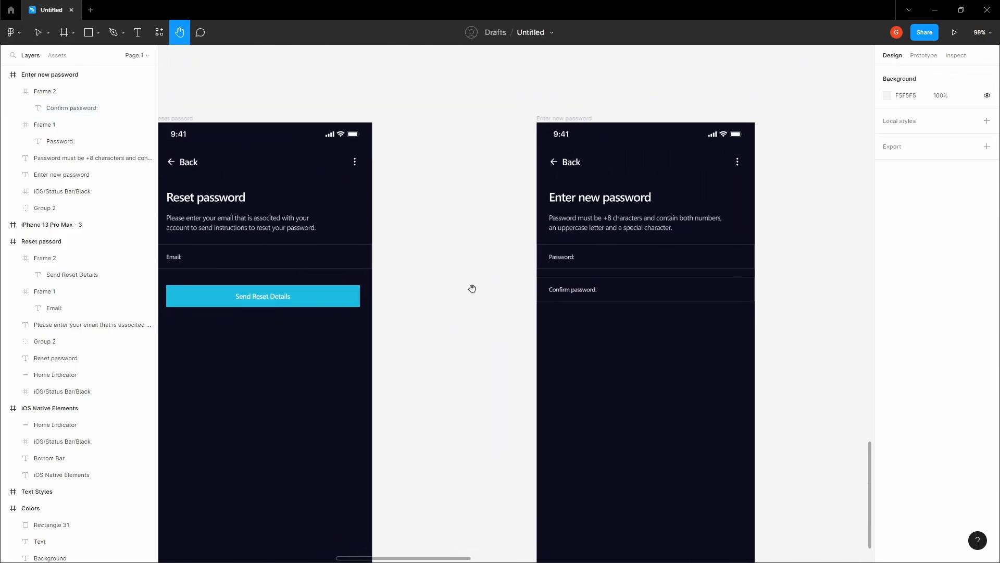
{"action": "key", "text": "v"}
{"action": "left_click", "coordinate": [365, 299]}
{"action": "key", "text": "Escape"}
{"action": "key", "text": "h"}
{"action": "key", "text": "v"}
{"action": "left_click", "coordinate": [550, 123]}
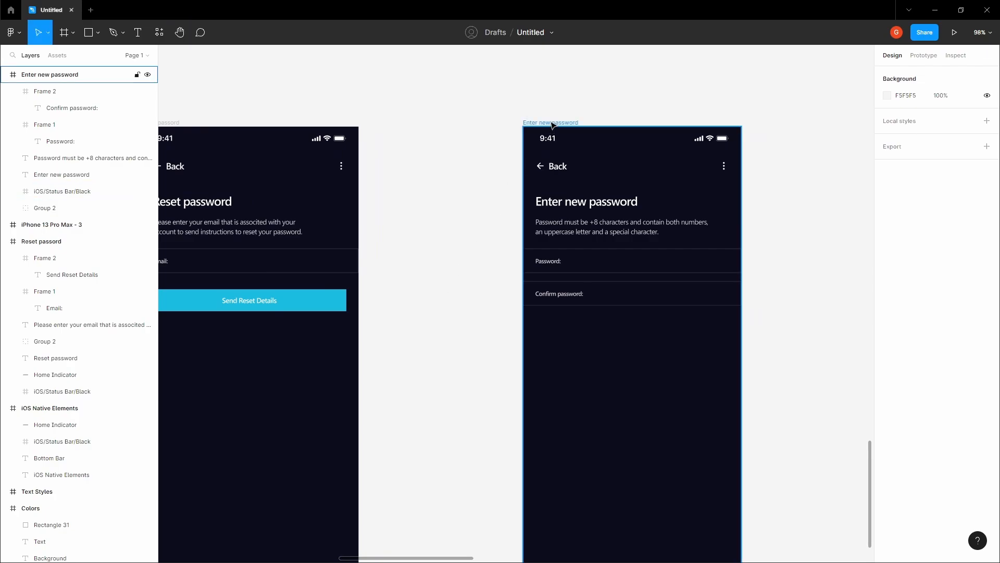
{"action": "key", "text": "ctrl+v"}
{"action": "left_click_drag", "start_coordinate": [580, 302], "coordinate": [581, 326]}
- Move the copied button down to Y 383, leaving a larger gap below the Confirm password field
{"action": "left_click", "coordinate": [292, 300]}
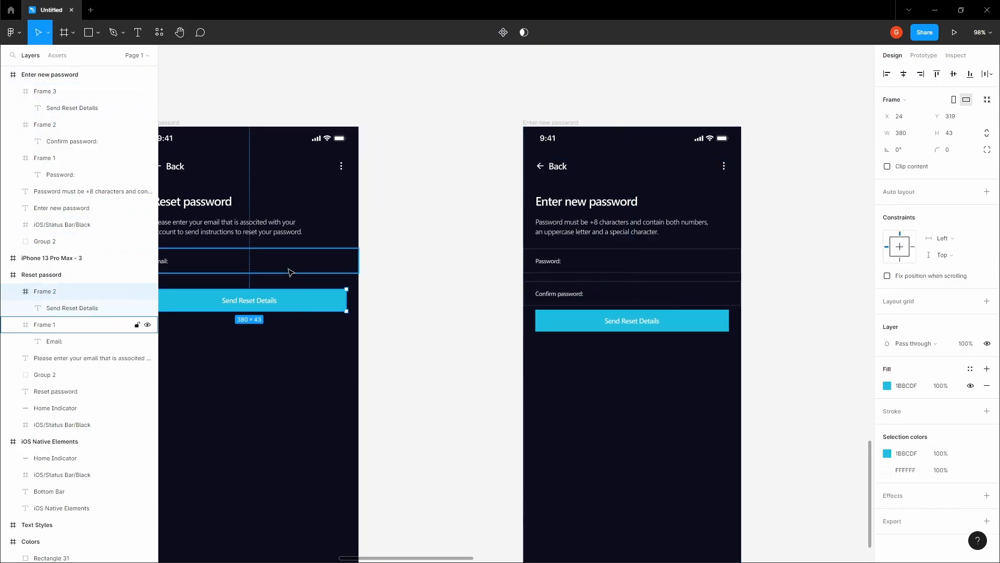
{"action": "left_click", "coordinate": [589, 325]}
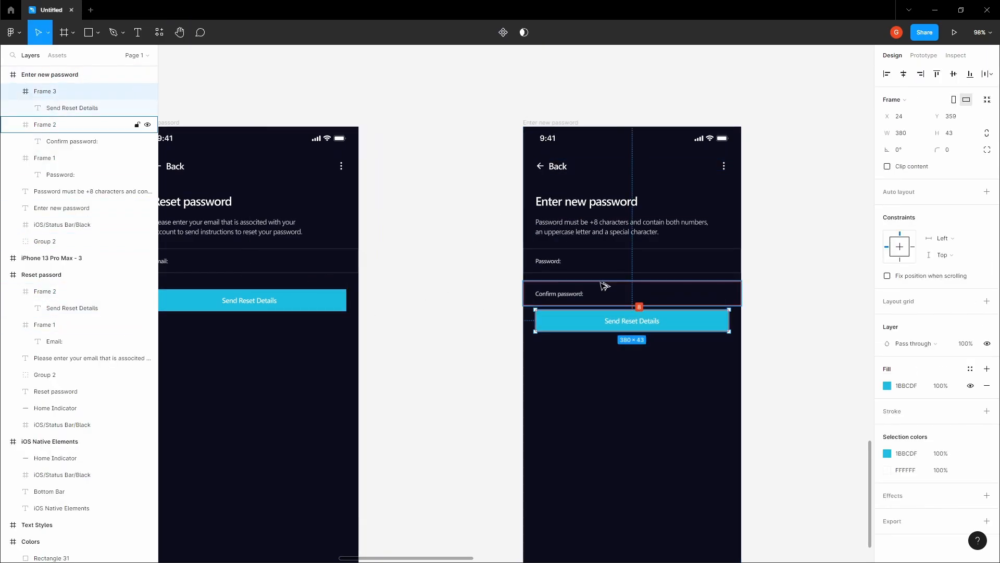
{"action": "key", "text": "shift+Down"}
{"action": "key", "text": "shift+Down"}
{"action": "key", "text": "shift+Down"}
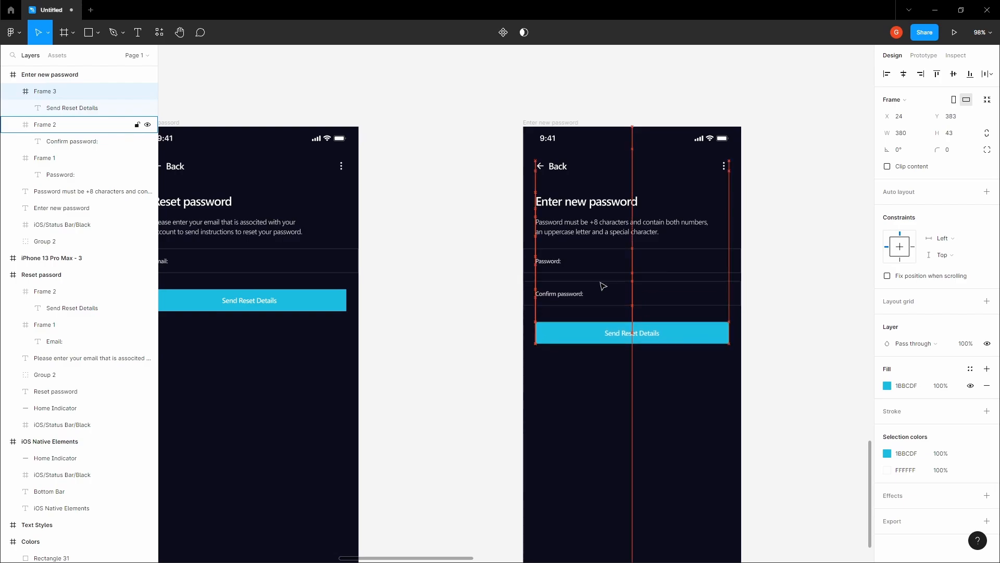
- Change the copied button's label to "Reset password", center its text and center it horizontally in the button
{"action": "double_click", "coordinate": [646, 339]}
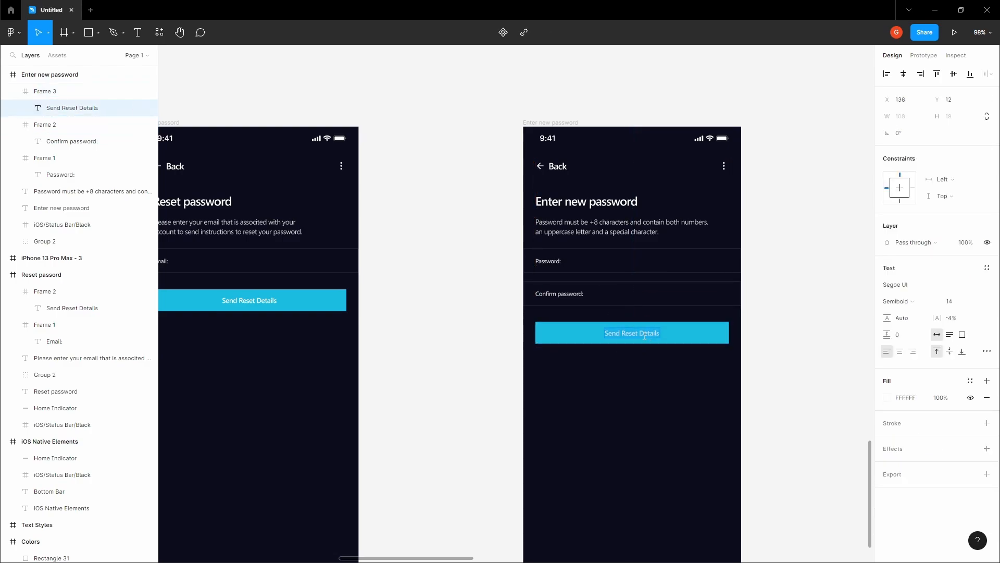
{"action": "type", "text": "Reset password"}
{"action": "key", "text": "Escape"}
{"action": "left_click", "coordinate": [901, 351]}
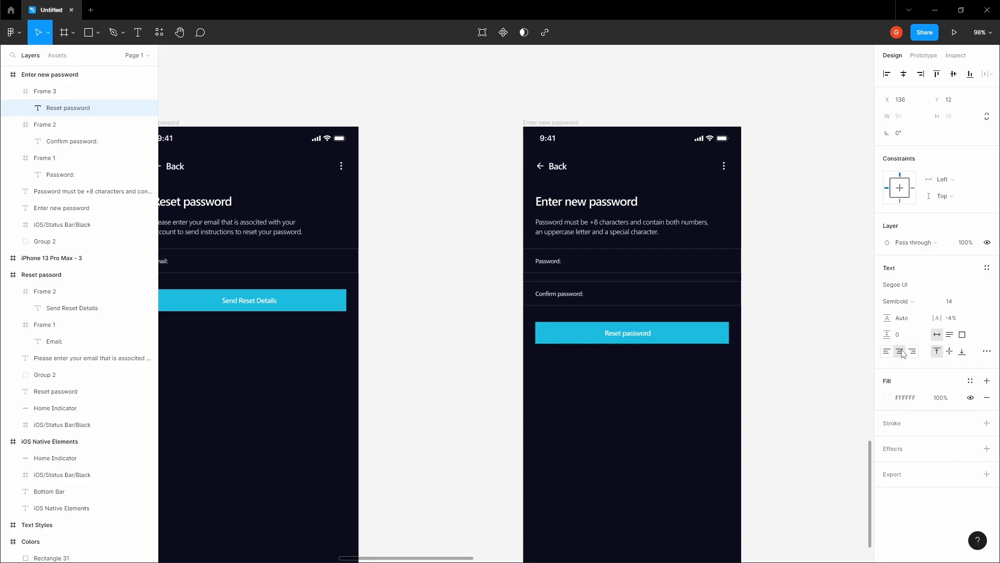
{"action": "left_click", "coordinate": [906, 75]}
{"action": "left_click", "coordinate": [815, 161]}
- Set the "Send Reset Details" label on the reset password screen to centered text alignment
{"action": "left_click_drag", "start_coordinate": [317, 300], "coordinate": [417, 300]}
{"action": "left_click", "coordinate": [366, 300], "text": "ctrl"}
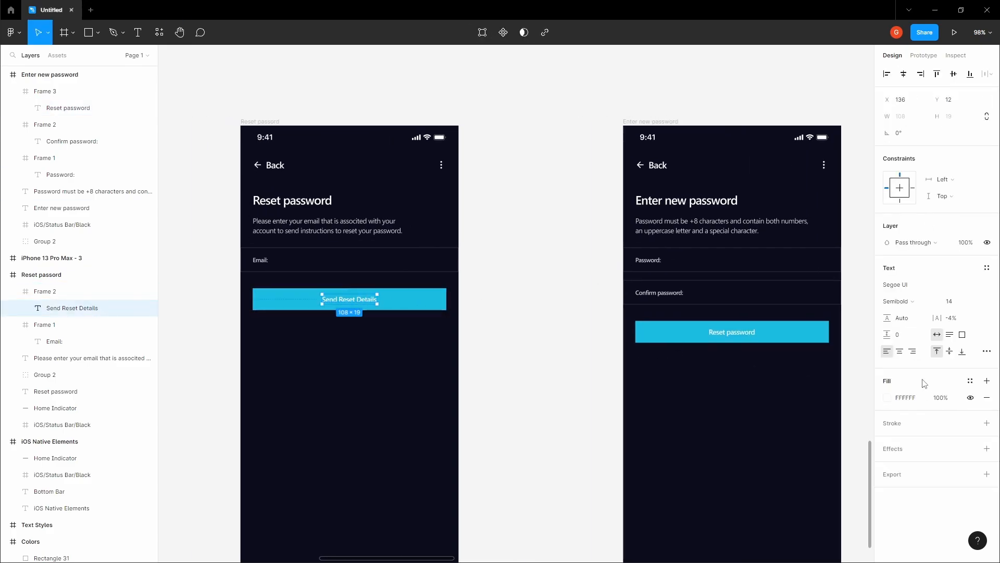
{"action": "left_click", "coordinate": [899, 352]}
{"action": "left_click", "coordinate": [555, 337]}
- Recolor both button labels, "Send Reset Details" and "Reset password", with the dark background color sampled from the frame
{"action": "left_click_drag", "start_coordinate": [554, 338], "coordinate": [652, 324]}
{"action": "left_click", "coordinate": [470, 289], "text": "ctrl"}
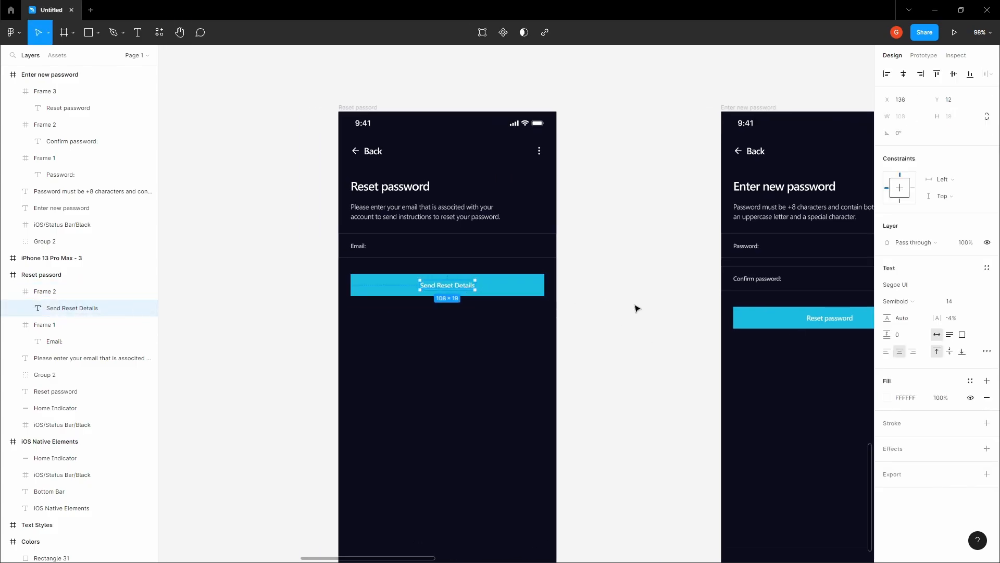
{"action": "scroll", "coordinate": [637, 308], "scroll_direction": "right", "scroll_amount": 2}
{"action": "left_click", "coordinate": [804, 329], "text": "ctrl+shift"}
{"action": "left_click", "coordinate": [888, 398]}
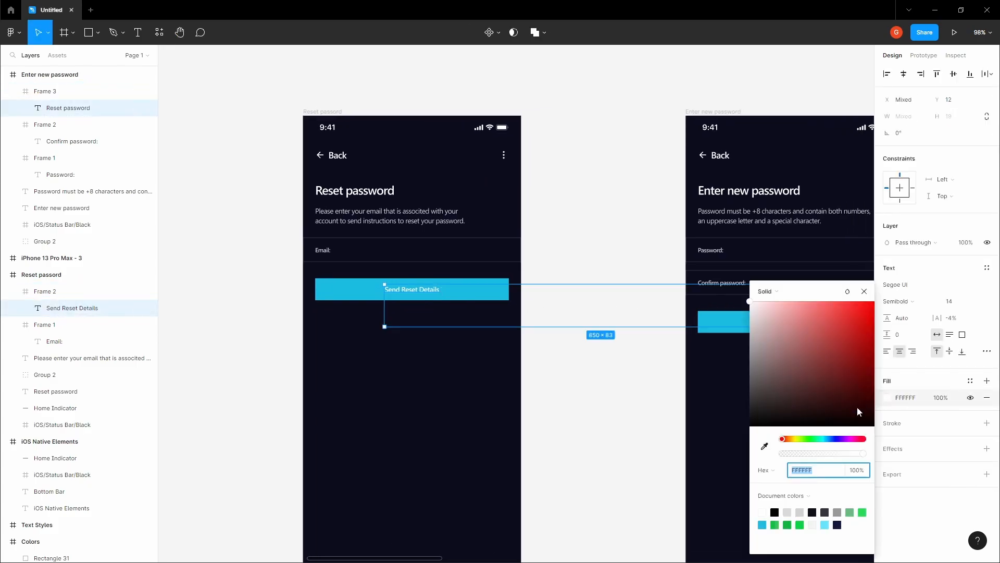
{"action": "left_click", "coordinate": [765, 446]}
{"action": "left_click", "coordinate": [729, 172]}
{"action": "left_click", "coordinate": [583, 375]}
{"action": "key", "text": "h"}
{"action": "left_click_drag", "start_coordinate": [583, 376], "coordinate": [464, 359]}
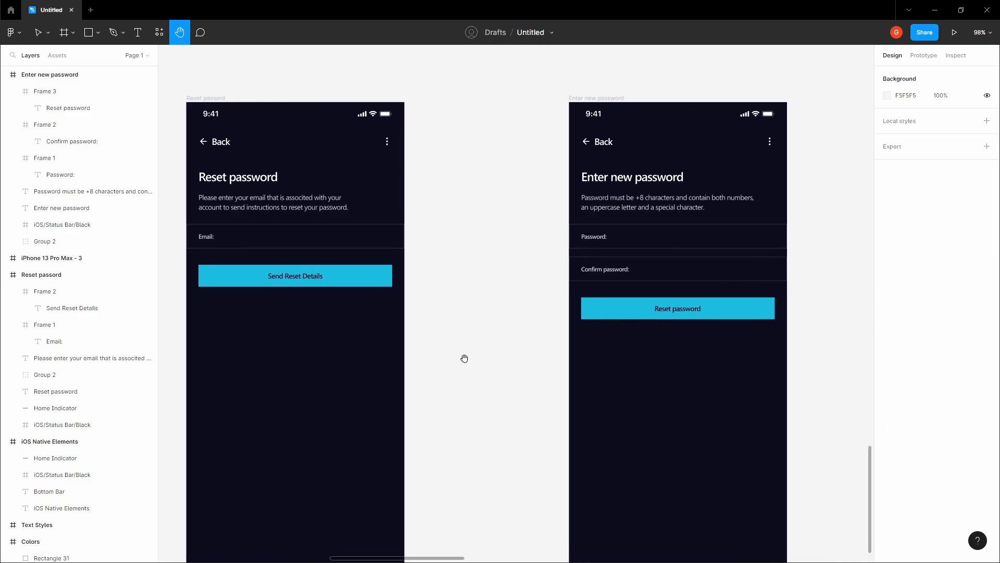
- Move the "Enter new password" frame closer to the reset password screen and place a duplicate on its other side, at X -510
{"action": "scroll", "coordinate": [508, 315], "scroll_direction": "down", "scroll_amount": 1}
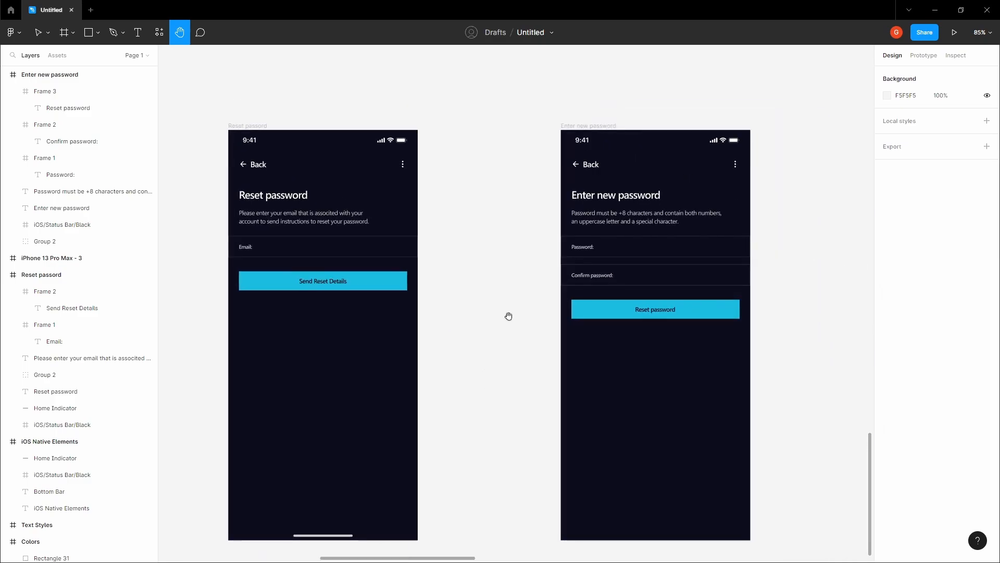
{"action": "scroll", "coordinate": [508, 314], "scroll_direction": "down", "scroll_amount": 1}
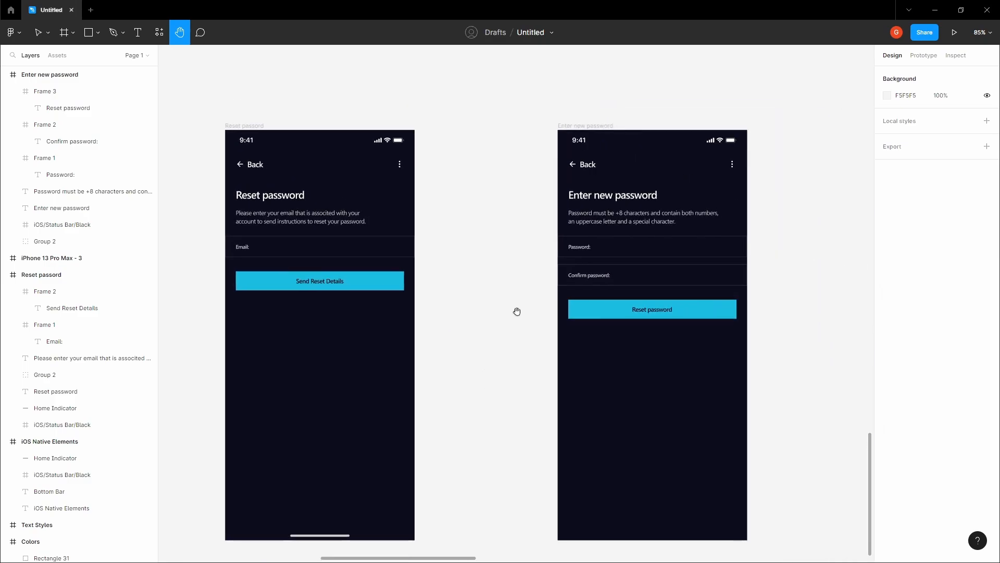
{"action": "scroll", "coordinate": [517, 311], "scroll_direction": "down", "scroll_amount": 4}
{"action": "key", "text": "v"}
{"action": "left_click", "coordinate": [493, 220]}
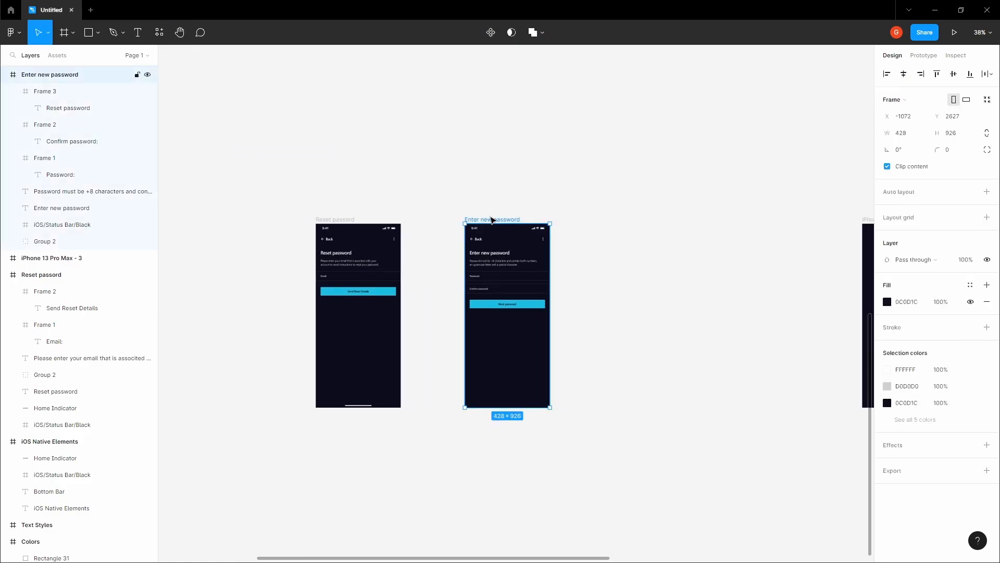
{"action": "left_click_drag", "start_coordinate": [492, 220], "coordinate": [554, 211]}
{"action": "left_click", "coordinate": [501, 201]}
{"action": "key", "text": "h"}
{"action": "key", "text": "v"}
{"action": "left_click", "coordinate": [440, 222]}
{"action": "left_click", "coordinate": [583, 203]}
{"action": "key", "text": "h"}
{"action": "scroll", "coordinate": [564, 224], "scroll_direction": "up", "scroll_amount": 2}
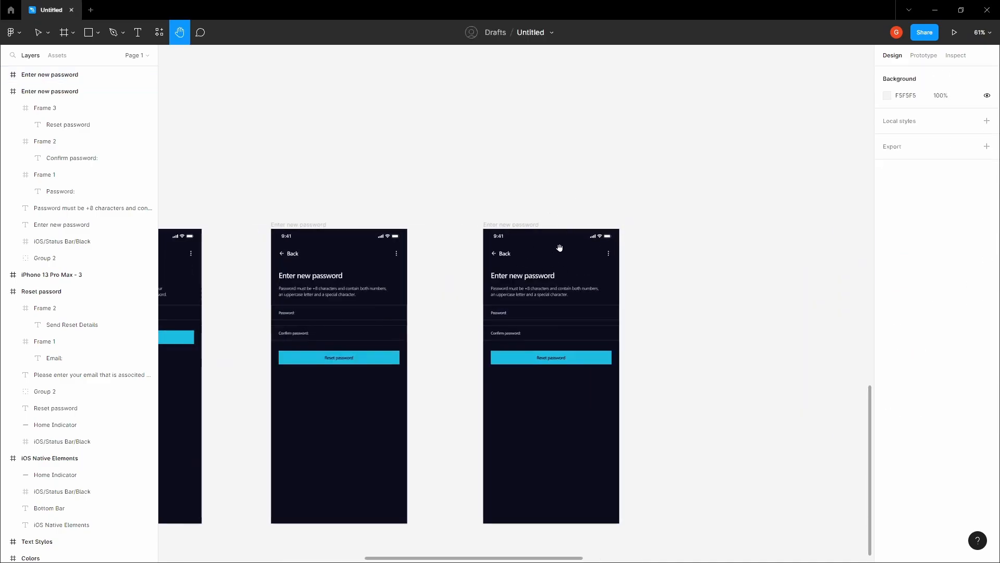
- Review the reset password screen, the "Enter new password" screen and its duplicate side by side
{"action": "key", "text": "space"}
{"action": "left_click_drag", "start_coordinate": [535, 276], "coordinate": [529, 259]}
{"action": "scroll", "coordinate": [529, 259], "scroll_direction": "up", "scroll_amount": 2}
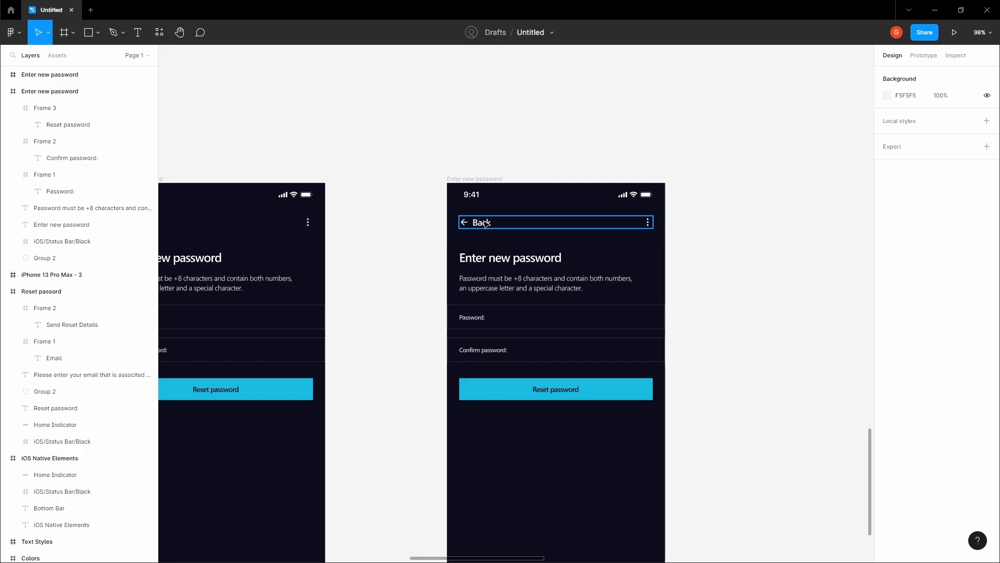
{"action": "left_click", "coordinate": [487, 224]}
{"action": "left_click", "coordinate": [415, 168]}
{"action": "key", "text": "space"}
{"action": "left_click_drag", "start_coordinate": [465, 182], "coordinate": [677, 201]}
{"action": "scroll", "coordinate": [677, 201], "scroll_direction": "down", "scroll_amount": 2}
{"action": "left_click_drag", "start_coordinate": [306, 268], "coordinate": [405, 277]}
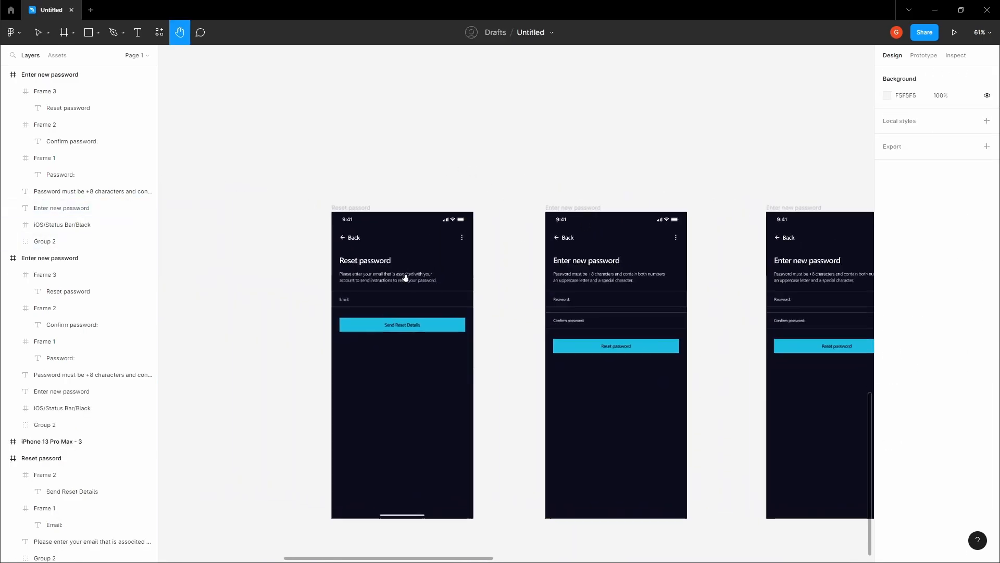
{"action": "scroll", "coordinate": [405, 277], "scroll_direction": "up", "scroll_amount": 4}
{"action": "key", "text": "space"}
{"action": "left_click_drag", "start_coordinate": [577, 277], "coordinate": [544, 279]}
{"action": "scroll", "coordinate": [542, 280], "scroll_direction": "down", "scroll_amount": 2}
{"action": "left_click_drag", "start_coordinate": [832, 278], "coordinate": [422, 270]}
{"action": "scroll", "coordinate": [520, 272], "scroll_direction": "down", "scroll_amount": 2}
{"action": "left_click_drag", "start_coordinate": [257, 239], "coordinate": [362, 243]}
{"action": "left_click_drag", "start_coordinate": [614, 280], "coordinate": [526, 276]}
{"action": "left_click_drag", "start_coordinate": [255, 232], "coordinate": [361, 247]}
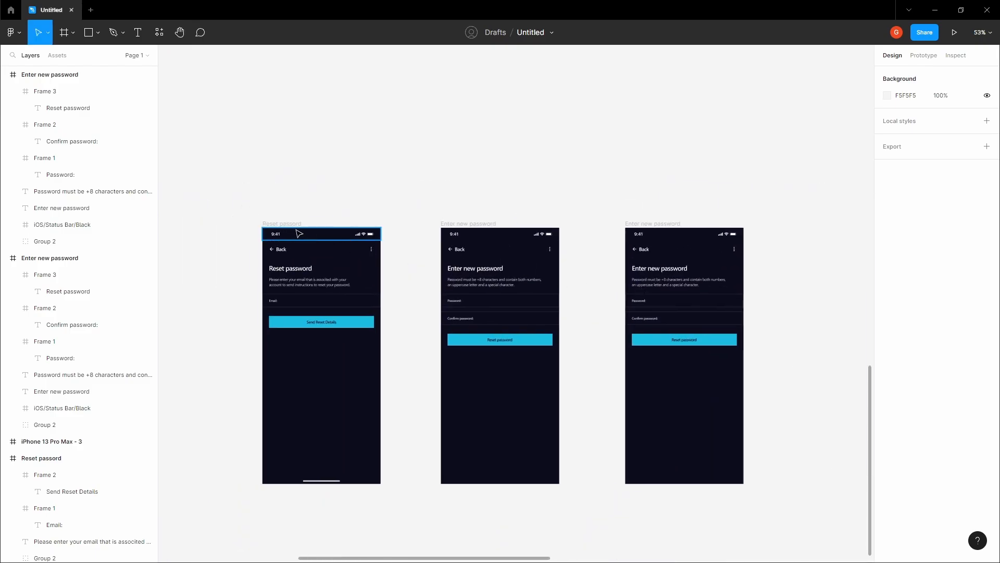
- Delete the header group with the Back label and menu dots from the duplicated "Enter new password" frame
{"action": "key", "text": "space"}
{"action": "scroll", "coordinate": [576, 221], "scroll_direction": "up", "scroll_amount": 2}
{"action": "left_click_drag", "start_coordinate": [576, 221], "coordinate": [444, 279]}
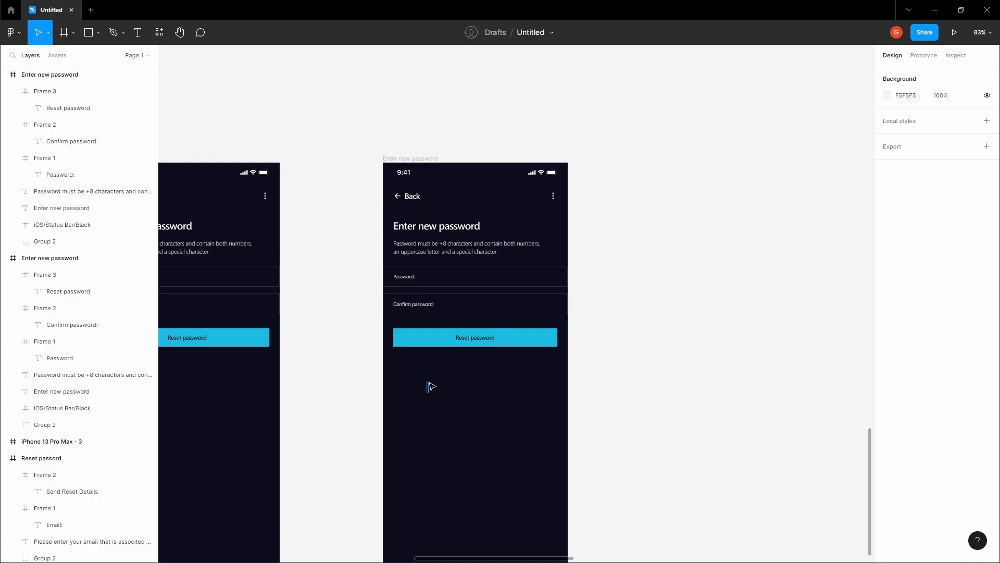
{"action": "left_click", "coordinate": [420, 198]}
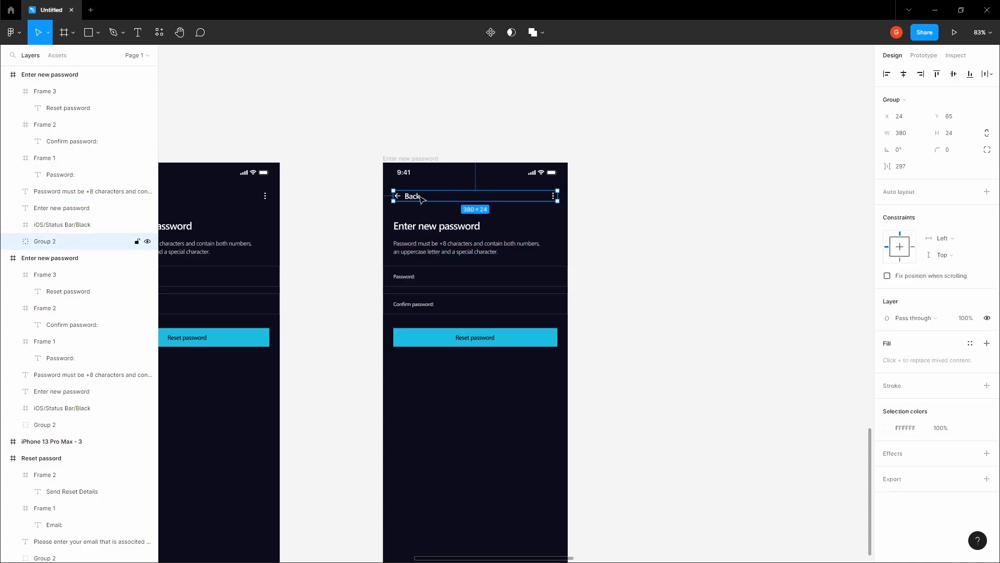
{"action": "key", "text": "Delete"}
{"action": "key", "text": "space"}
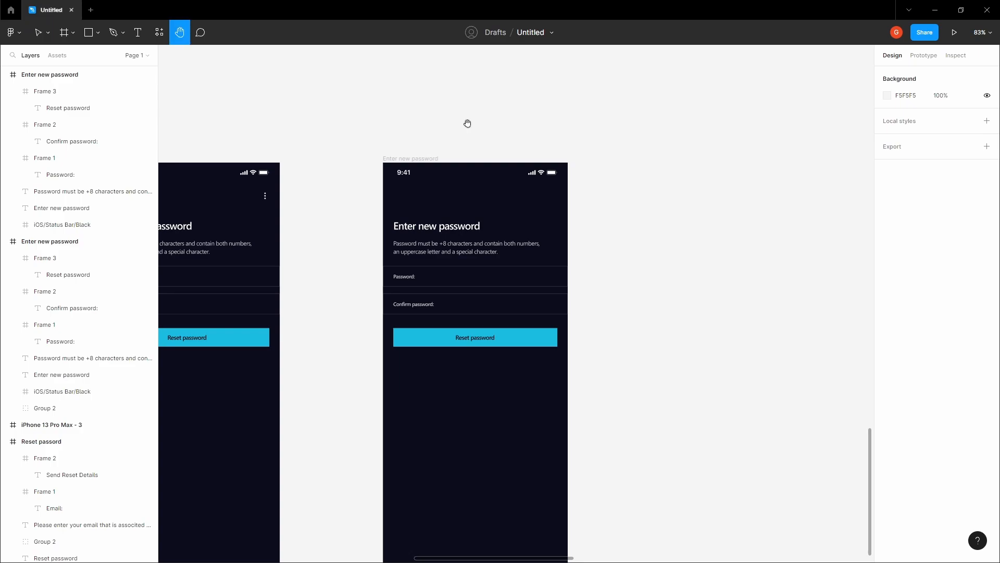
- Copy the green check-circle icon from the Icons frame
{"action": "left_click_drag", "start_coordinate": [468, 125], "coordinate": [493, 289]}
{"action": "scroll", "coordinate": [493, 289], "scroll_direction": "down", "scroll_amount": 3}
{"action": "scroll", "coordinate": [572, 290], "scroll_direction": "down", "scroll_amount": 2}
{"action": "left_click_drag", "start_coordinate": [672, 100], "coordinate": [495, 397]}
{"action": "scroll", "coordinate": [599, 214], "scroll_direction": "up", "scroll_amount": 5}
{"action": "left_click", "coordinate": [615, 229]}
{"action": "scroll", "coordinate": [615, 229], "scroll_direction": "up", "scroll_amount": 3}
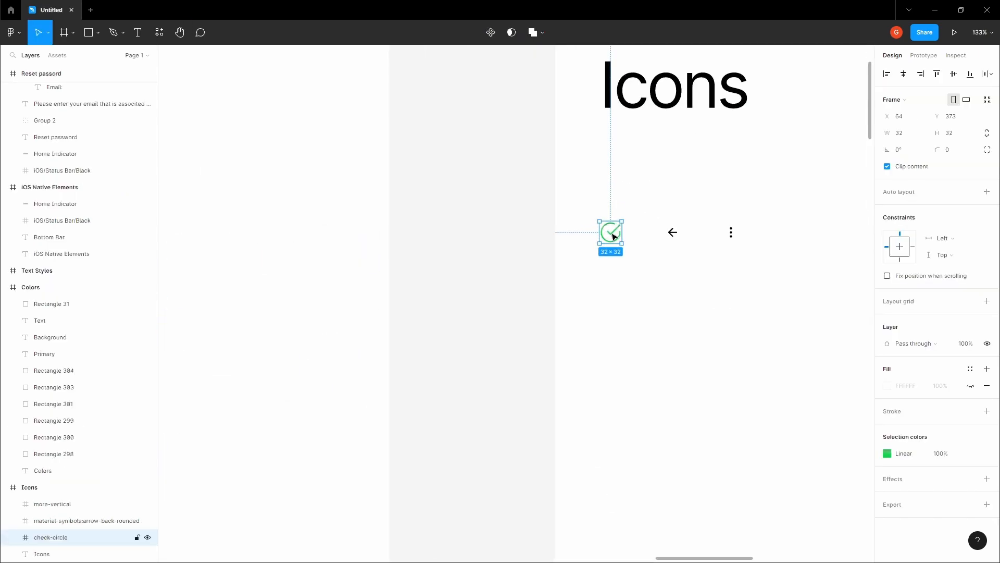
{"action": "left_click", "coordinate": [471, 308]}
- Paste the check-circle icon into the duplicated "Enter new password" frame and place it above the heading at X 194, Y 77
{"action": "key", "text": "space"}
{"action": "scroll", "coordinate": [471, 308], "scroll_direction": "down", "scroll_amount": 4}
{"action": "left_click_drag", "start_coordinate": [446, 390], "coordinate": [514, 255]}
{"action": "scroll", "coordinate": [514, 254], "scroll_direction": "down", "scroll_amount": 3}
{"action": "left_click_drag", "start_coordinate": [471, 370], "coordinate": [669, 56]}
{"action": "left_click_drag", "start_coordinate": [446, 338], "coordinate": [581, 259]}
{"action": "scroll", "coordinate": [563, 253], "scroll_direction": "up", "scroll_amount": 3}
{"action": "left_click", "coordinate": [550, 266]}
{"action": "scroll", "coordinate": [567, 298], "scroll_direction": "up", "scroll_amount": 2}
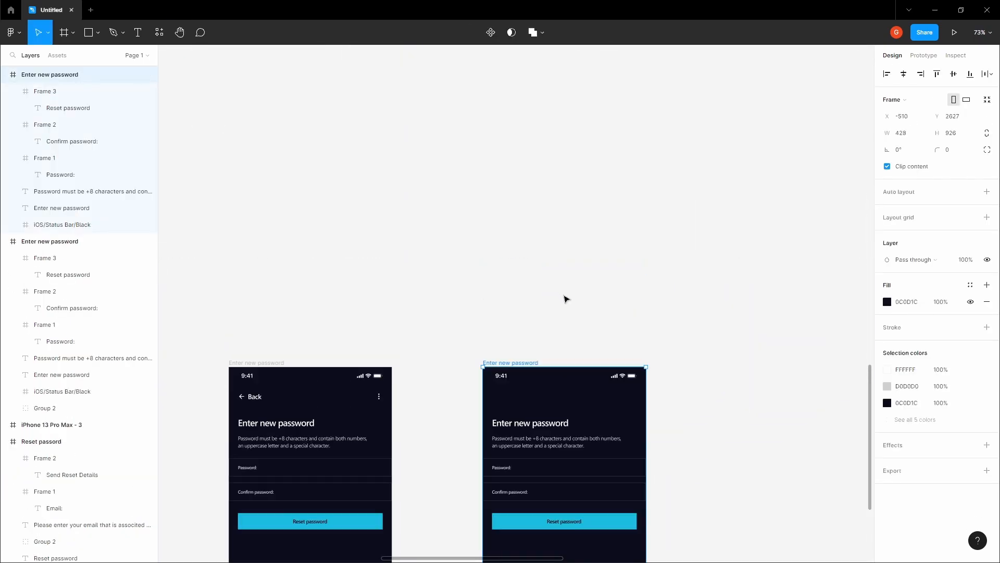
{"action": "left_click", "coordinate": [572, 342]}
{"action": "scroll", "coordinate": [574, 344], "scroll_direction": "down", "scroll_amount": 3}
{"action": "left_click", "coordinate": [539, 231]}
{"action": "key", "text": "ctrl+v"}
{"action": "scroll", "coordinate": [594, 267], "scroll_direction": "up", "scroll_amount": 3}
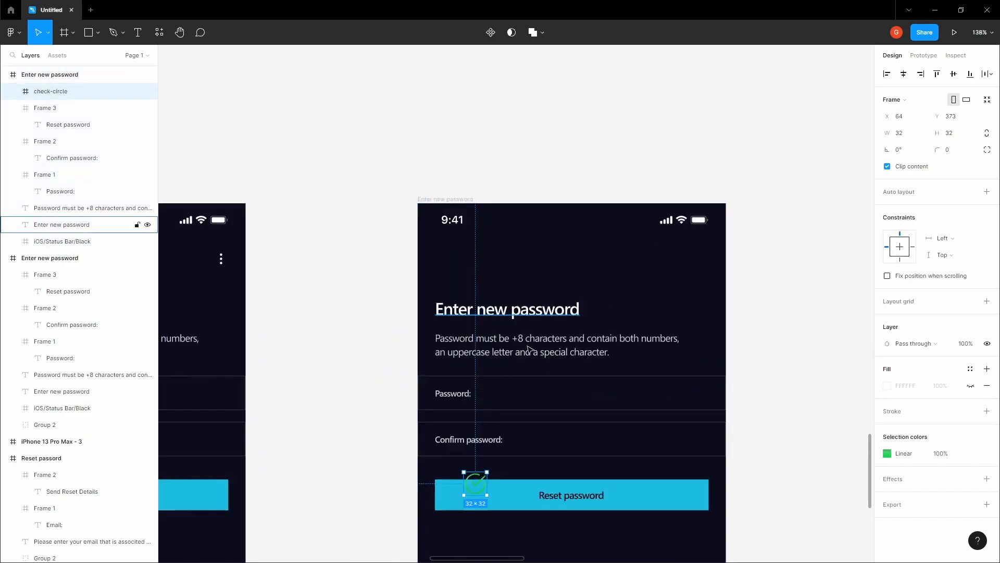
{"action": "left_click_drag", "start_coordinate": [484, 486], "coordinate": [572, 272]}
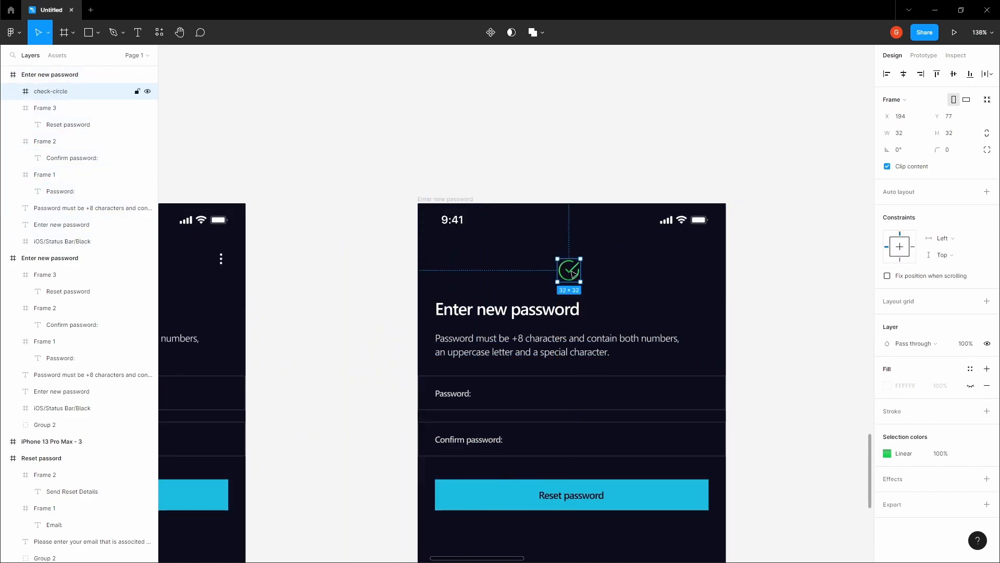
{"action": "left_click", "coordinate": [535, 147]}
- Rename the duplicated frame as "Sent password instructions"
{"action": "left_click", "coordinate": [454, 199]}
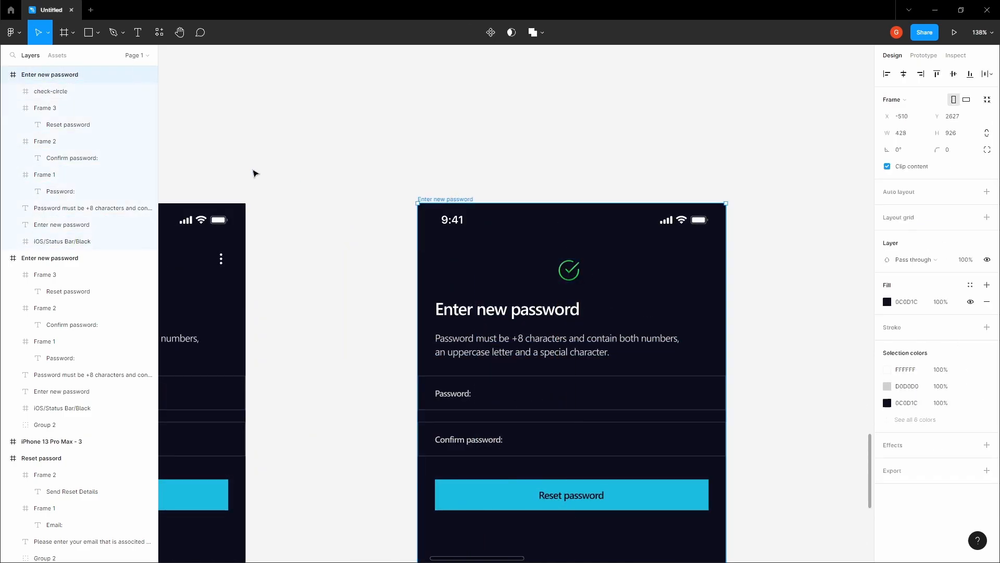
{"action": "double_click", "coordinate": [46, 79]}
{"action": "type", "text": "Se"}
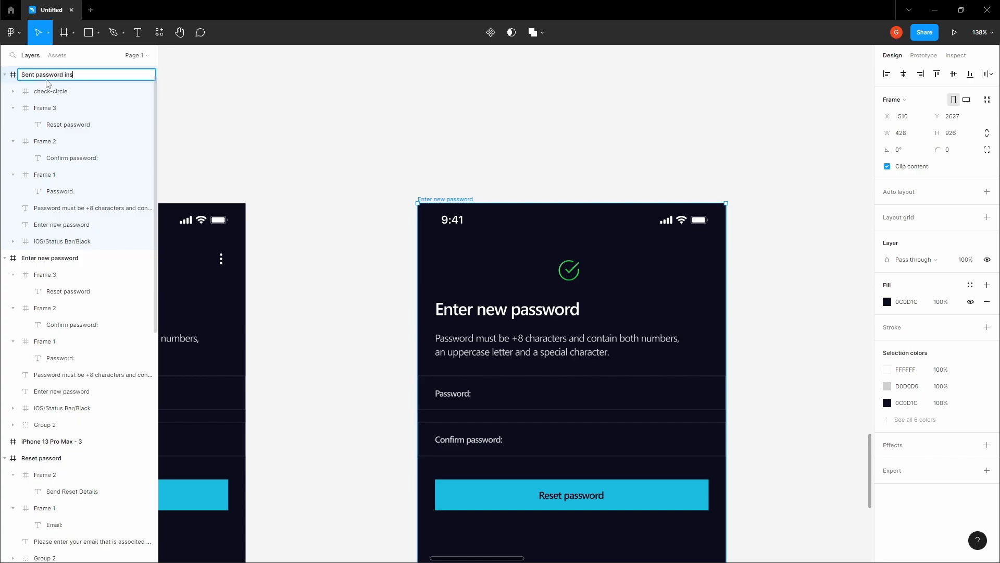
{"action": "type", "text": "nt password instructions"}
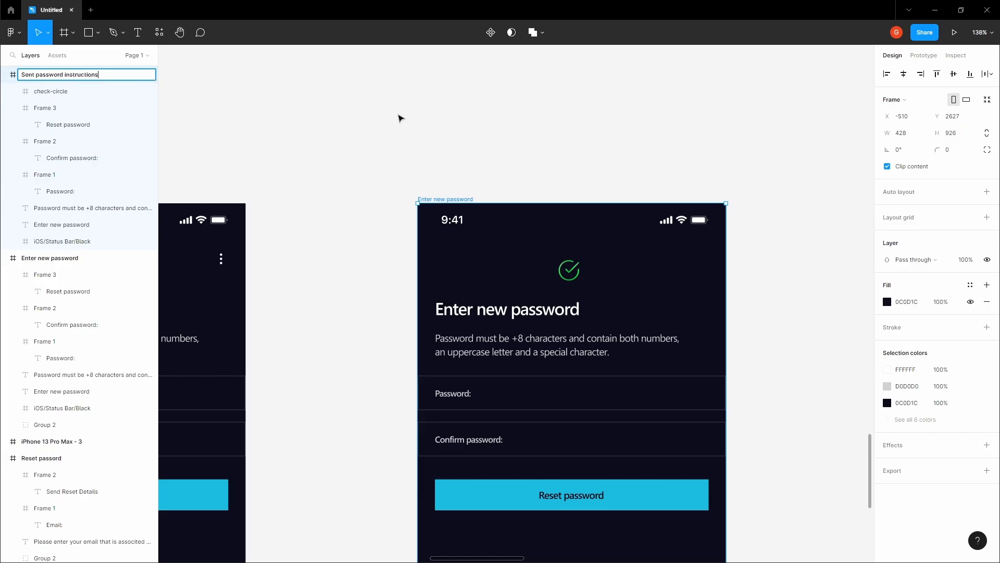
{"action": "left_click", "coordinate": [403, 123]}
{"action": "key", "text": "space"}
{"action": "mouse_move", "coordinate": [445, 173]}
{"action": "left_mouse_down"}
{"action": "mouse_move", "coordinate": [413, 163]}
{"action": "mouse_move", "coordinate": [435, 166]}
{"action": "left_mouse_up"}
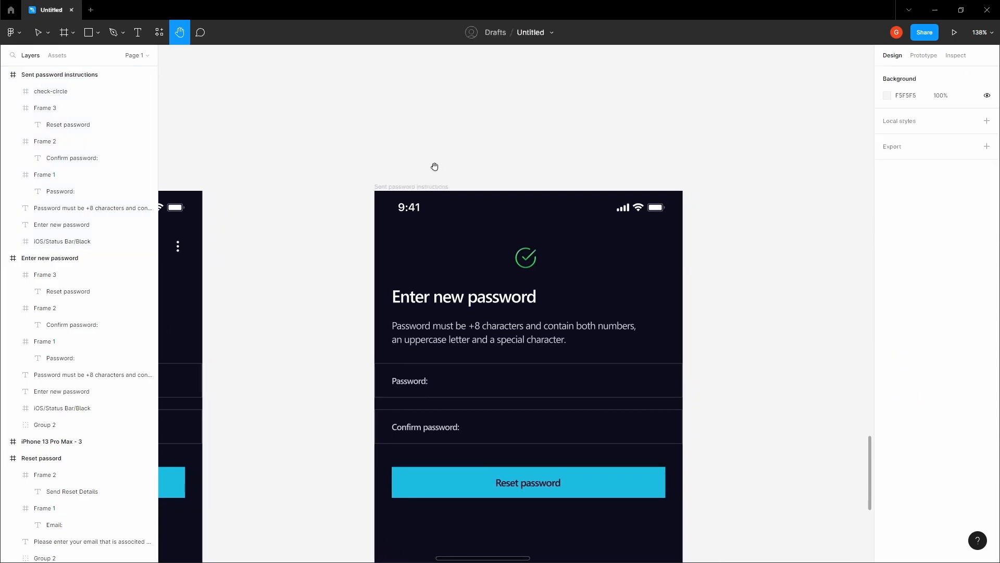
- Change the heading to "Sent reset details", center it horizontally in the frame and set centered text alignment
{"action": "double_click", "coordinate": [450, 302]}
{"action": "type", "text": "Se"}
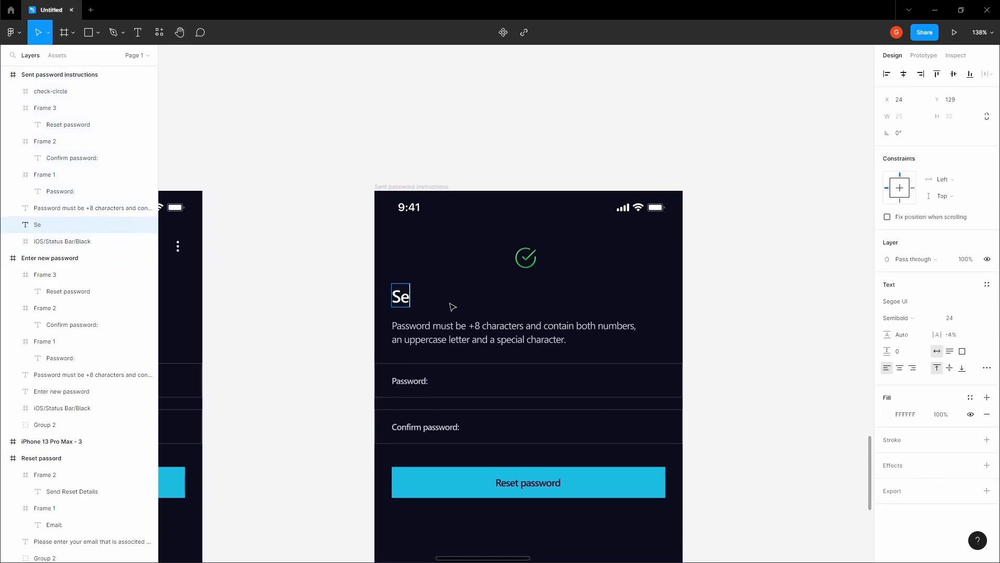
{"action": "type", "text": "nt reset details"}
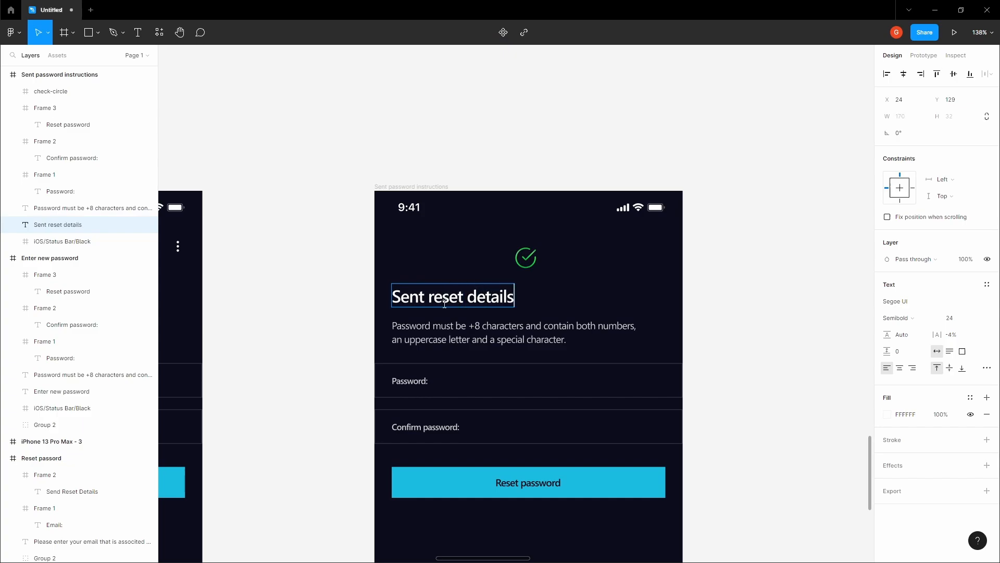
{"action": "key", "text": "Escape"}
{"action": "left_click", "coordinate": [904, 74]}
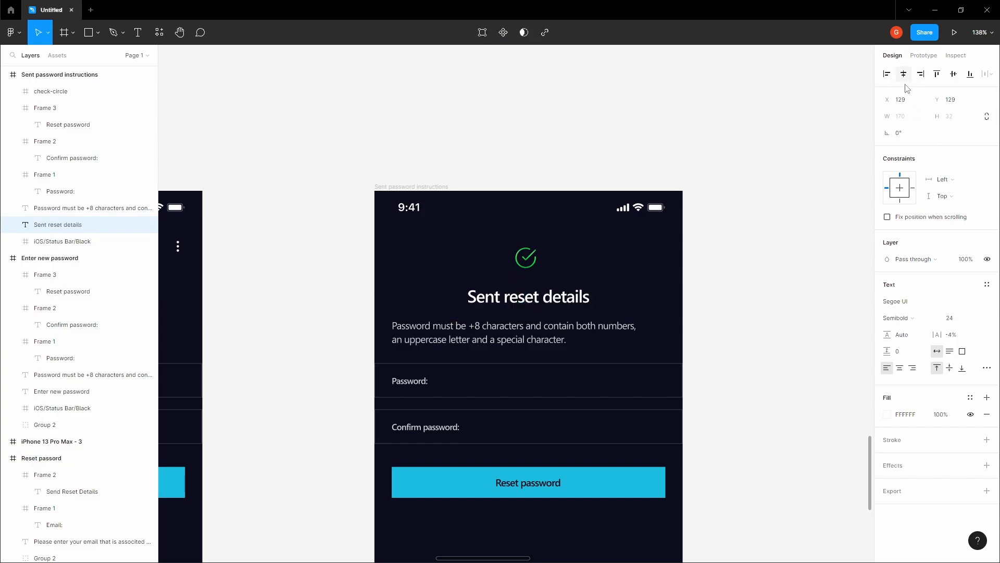
{"action": "left_click", "coordinate": [899, 368]}
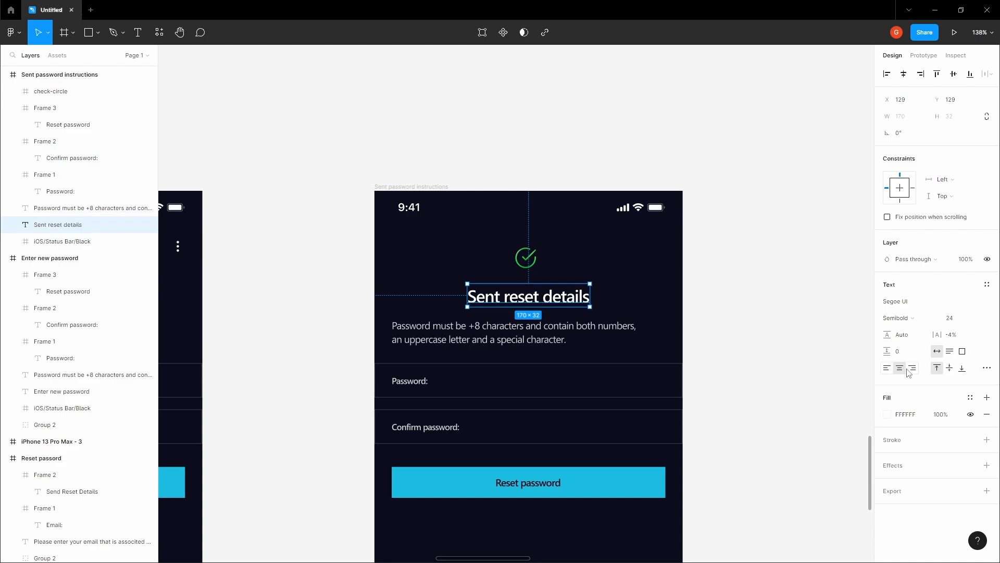
{"action": "left_click", "coordinate": [693, 203]}
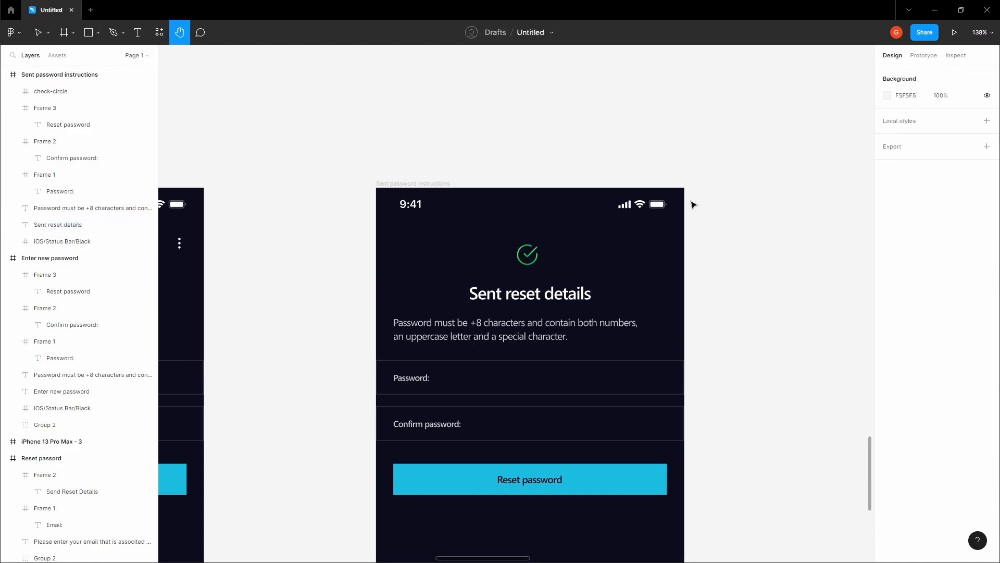
- Replace the description with "We have sent instructions on how to reset your password on your provided email." and center its text and position
{"action": "left_click", "coordinate": [490, 341]}
{"action": "key", "text": "Return"}
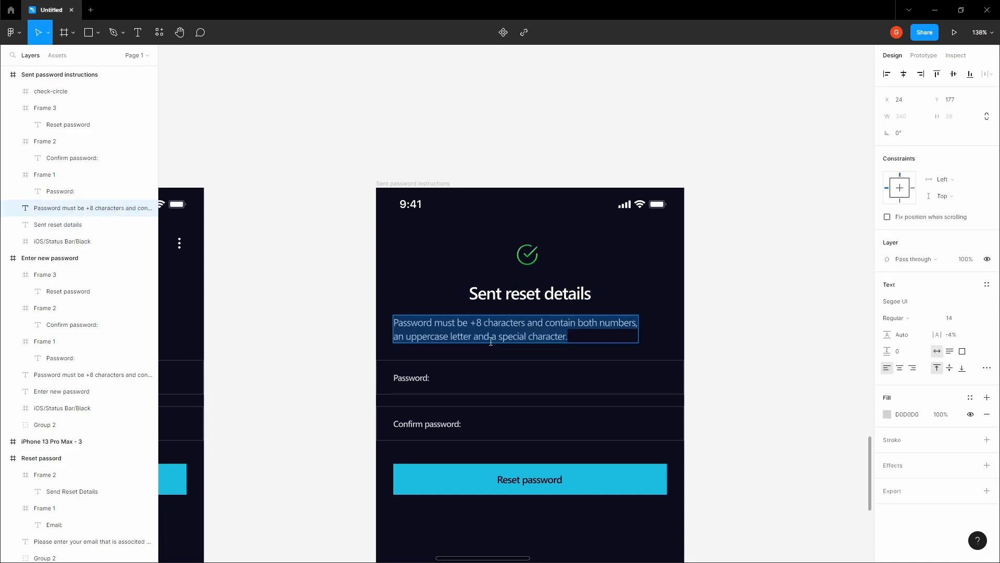
{"action": "type", "text": "We have "}
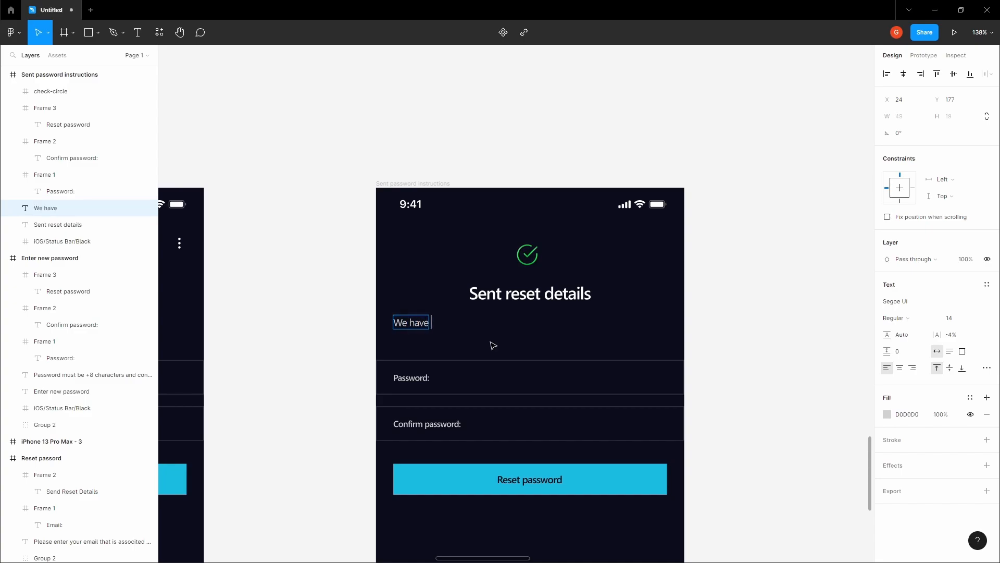
{"action": "type", "text": "sent instructions"}
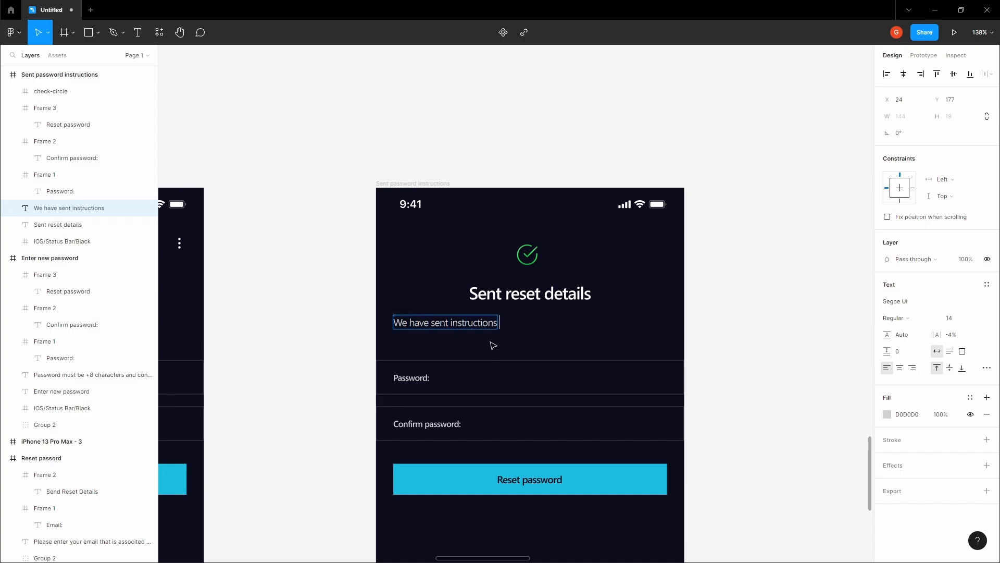
{"action": "type", "text": " on how to"}
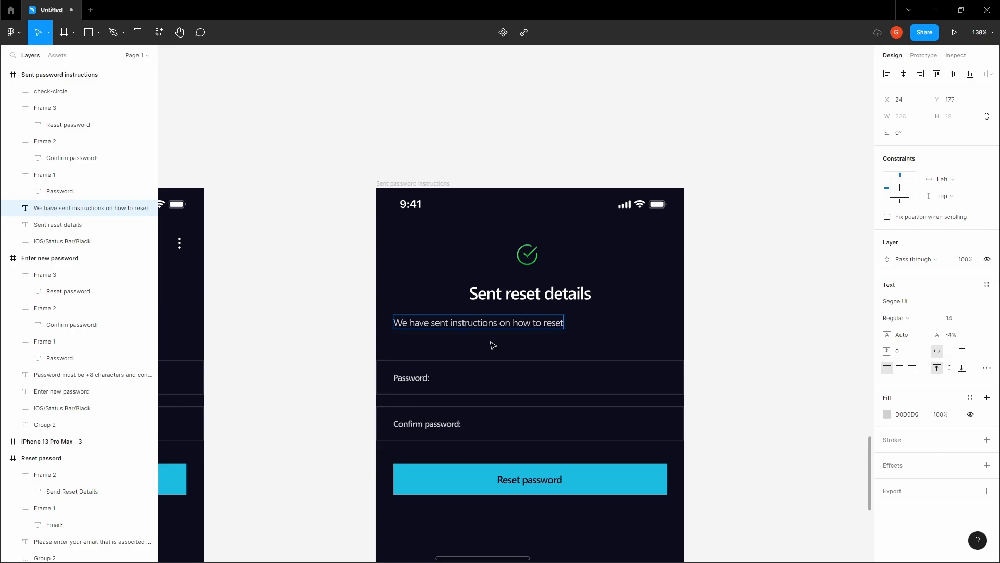
{"action": "type", "text": " reset"}
{"action": "key", "text": "Return"}
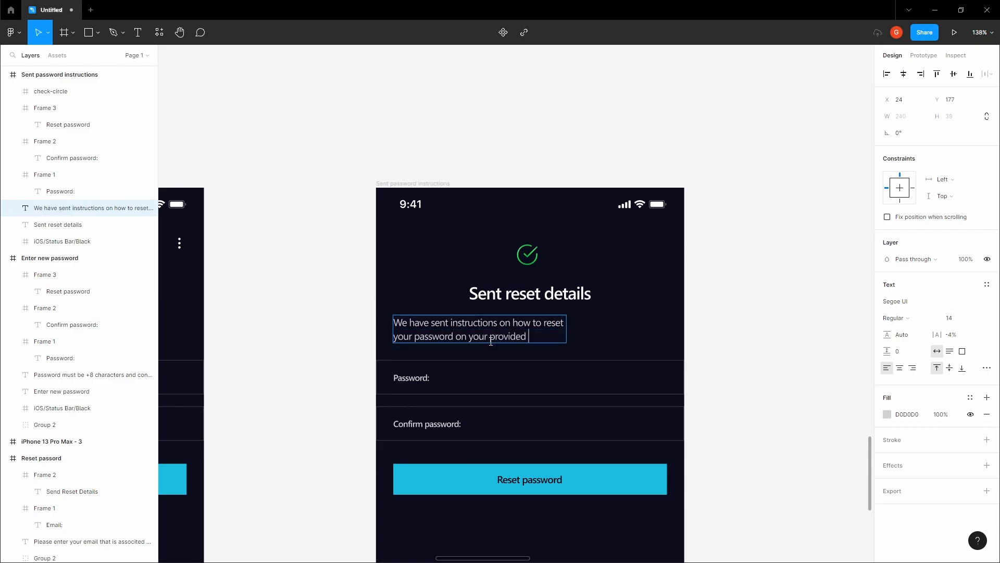
{"action": "left_click", "coordinate": [899, 368]}
{"action": "left_click", "coordinate": [903, 73]}
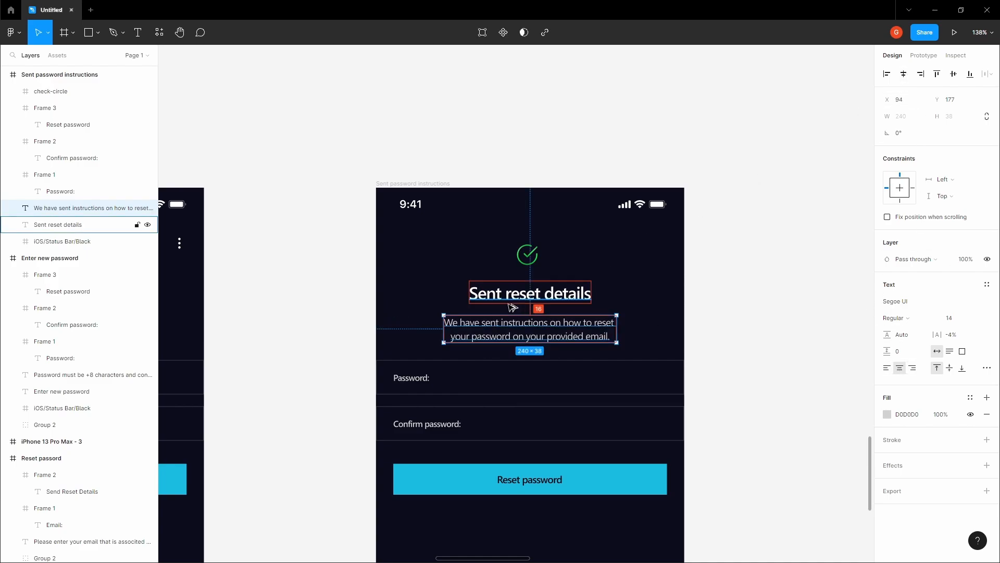
{"action": "left_click", "coordinate": [755, 302]}
- Move the "Sent reset details" heading up to Y 121, tightening its gap to the check-circle icon
{"action": "left_click", "coordinate": [573, 298]}
{"action": "left_click_drag", "start_coordinate": [755, 301], "coordinate": [716, 275]}
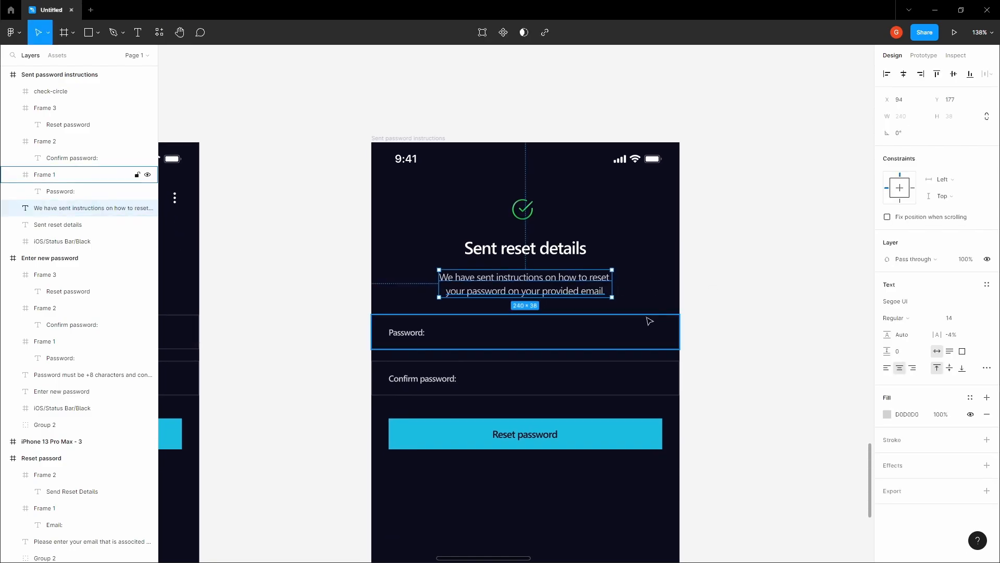
{"action": "scroll", "coordinate": [706, 319], "scroll_direction": "down", "scroll_amount": 1}
{"action": "key", "text": "Escape"}
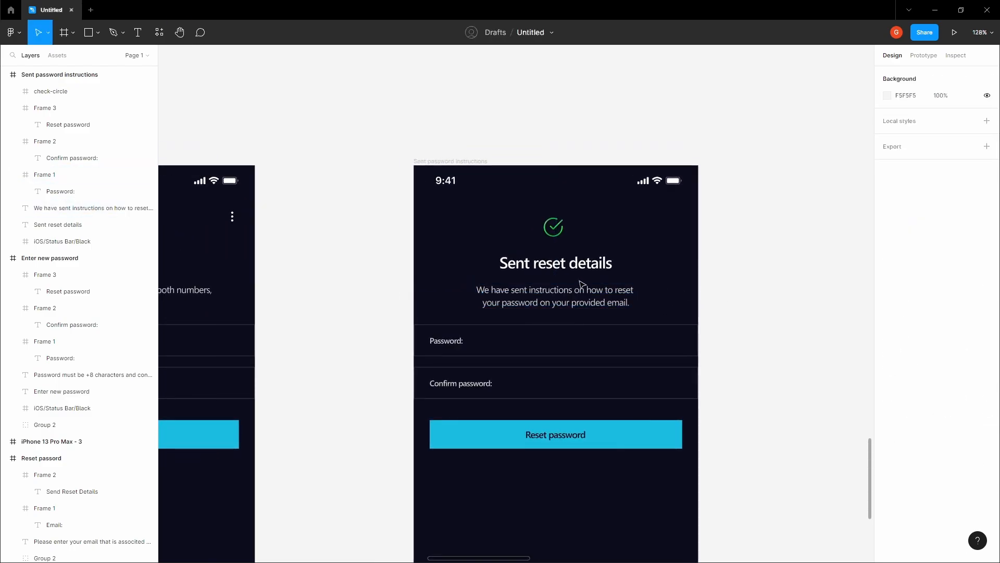
{"action": "left_click", "coordinate": [563, 263]}
{"action": "key", "text": "alt"}
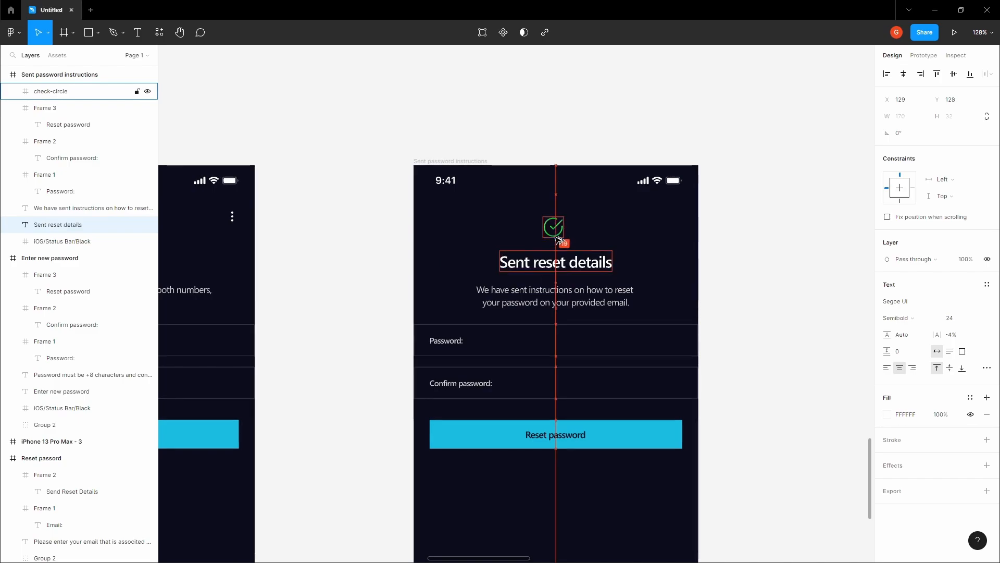
{"action": "key", "text": "Up"}
{"action": "key", "text": "Up"}
{"action": "key", "text": "Up"}
{"action": "key", "text": "Up"}
{"action": "key", "text": "Up"}
{"action": "key", "text": "Up"}
{"action": "key", "text": "Up"}
{"action": "key", "text": "Up"}
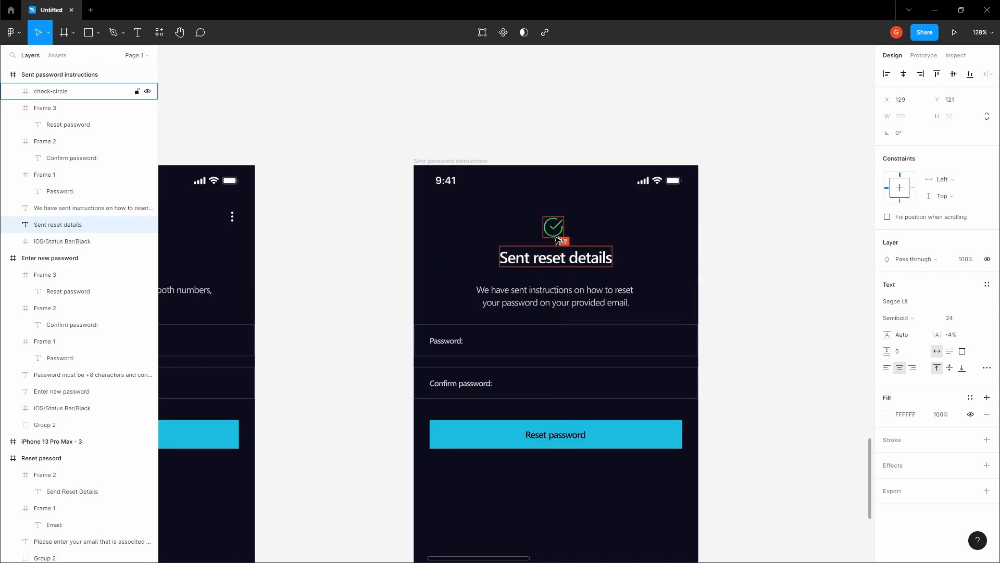
- Move the two-line description up to Y 169, closer to the "Sent reset details" heading
{"action": "left_click", "coordinate": [565, 297]}
{"action": "key", "text": "alt"}
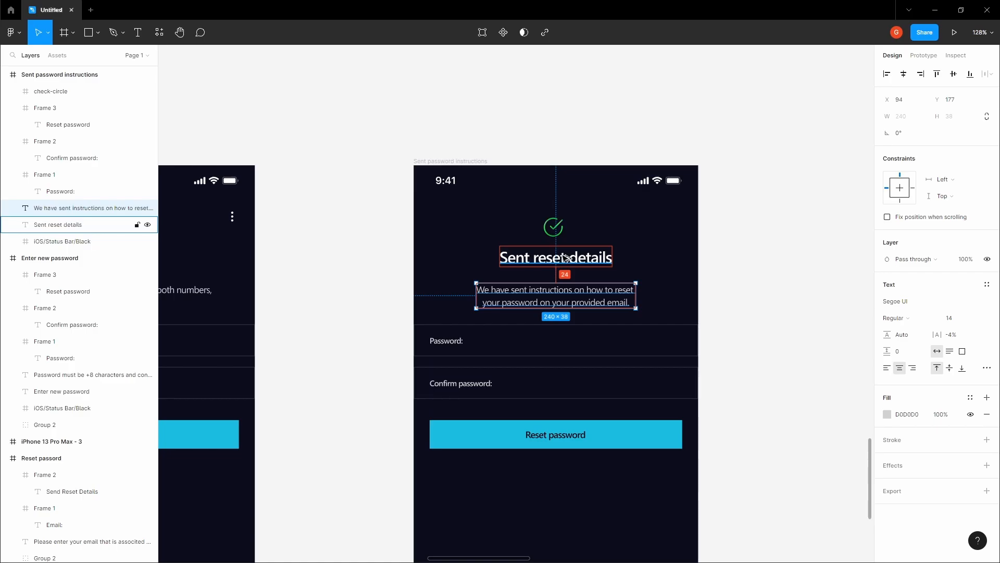
{"action": "key", "text": "Up"}
{"action": "key", "text": "Up"}
{"action": "key", "text": "Up"}
{"action": "key", "text": "Up"}
{"action": "key", "text": "Up"}
{"action": "key", "text": "Up"}
{"action": "key", "text": "Up"}
{"action": "key", "text": "Up"}
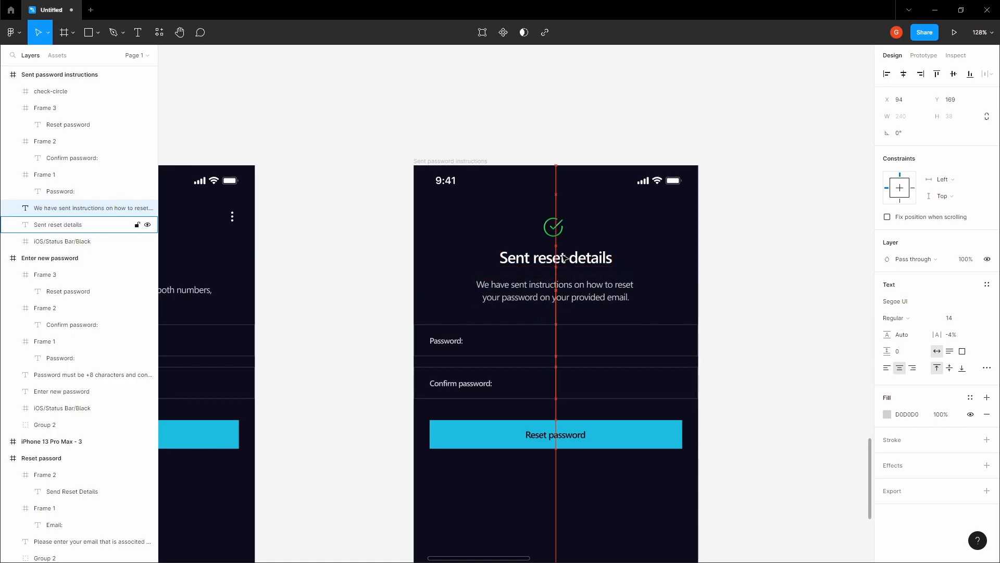
- Delete the Password and Confirm password fields from the "Sent password instructions" screen
{"action": "left_click", "coordinate": [730, 275]}
{"action": "scroll", "coordinate": [728, 273], "scroll_direction": "down", "scroll_amount": 2}
{"action": "key", "text": "space"}
{"action": "left_click_drag", "start_coordinate": [725, 271], "coordinate": [718, 284]}
{"action": "left_click", "coordinate": [642, 285]}
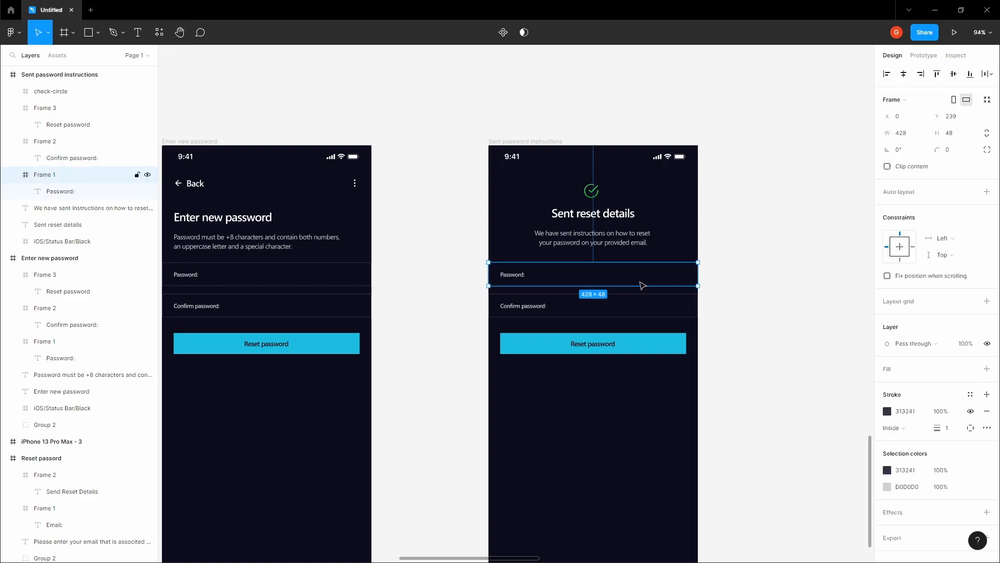
{"action": "left_click", "coordinate": [623, 304], "text": "shift"}
{"action": "key", "text": "Delete"}
- Move the "Reset password" button up beneath the description, closing the gap left by the removed fields
{"action": "left_click", "coordinate": [639, 346]}
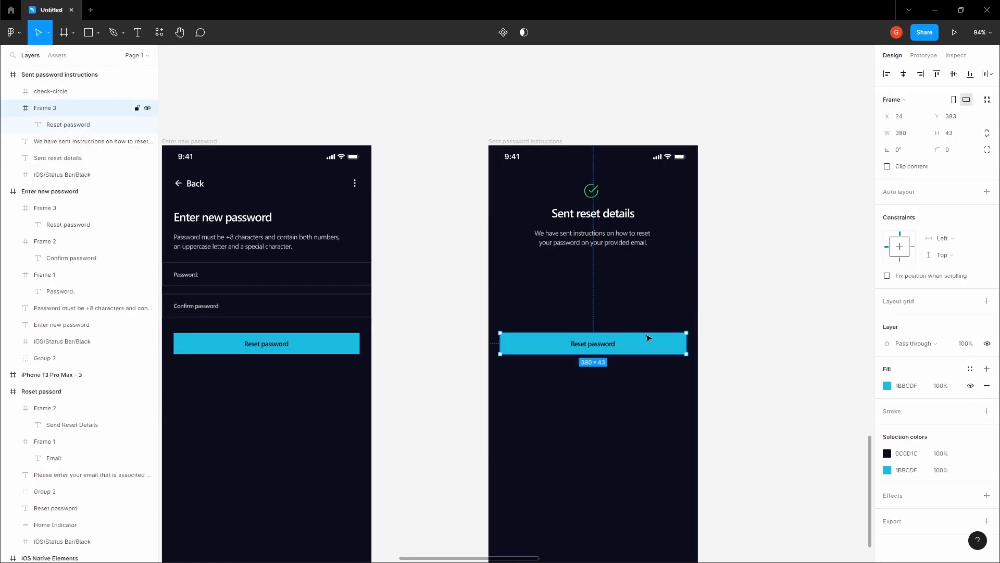
{"action": "left_click_drag", "start_coordinate": [649, 340], "coordinate": [646, 287]}
{"action": "left_click", "coordinate": [751, 241]}
{"action": "key", "text": "space"}
{"action": "left_click_drag", "start_coordinate": [582, 219], "coordinate": [578, 228]}
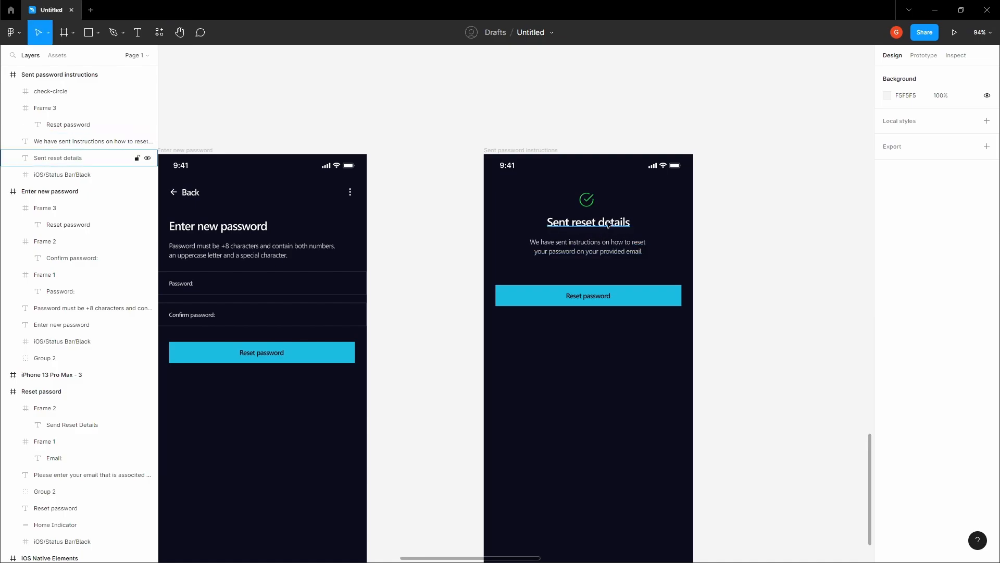
- Change the label of the button on the "Sent password instructions" screen to "Open Email App"
{"action": "scroll", "coordinate": [632, 238], "scroll_direction": "up", "scroll_amount": 2}
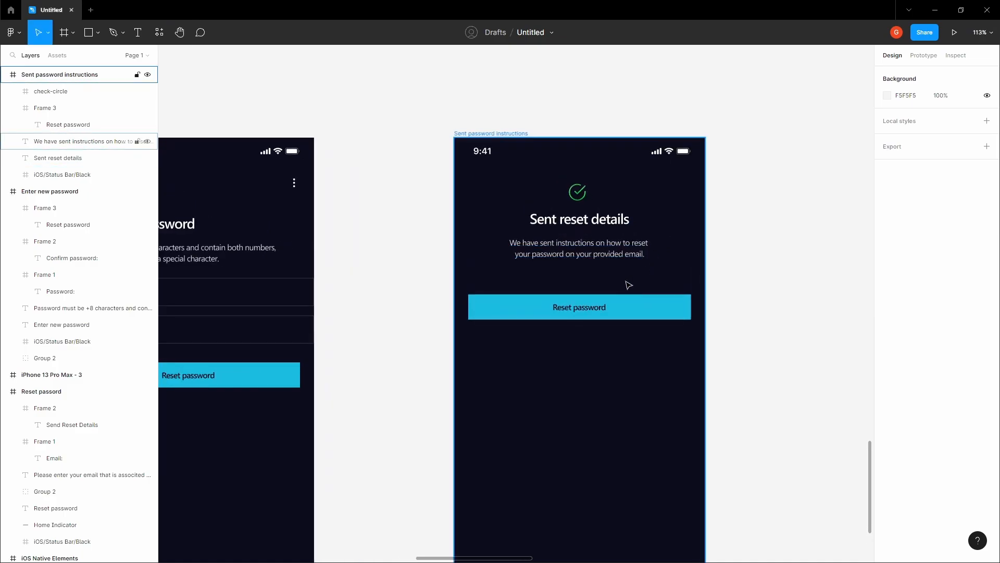
{"action": "double_click", "coordinate": [603, 319]}
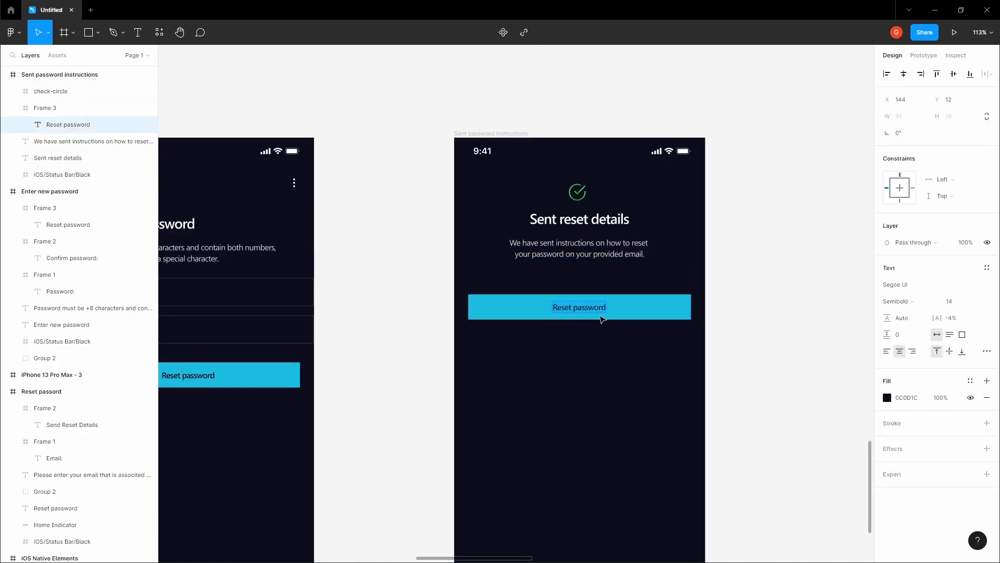
{"action": "type", "text": "Open Email App"}
{"action": "key", "text": "Escape"}
{"action": "left_click", "coordinate": [684, 365]}
- Duplicate the "Open Email App" button directly below it at Y 322 and relabel the copy "I'll do it later"
{"action": "left_click", "coordinate": [632, 306]}
{"action": "left_click_drag", "start_coordinate": [633, 307], "coordinate": [638, 339]}
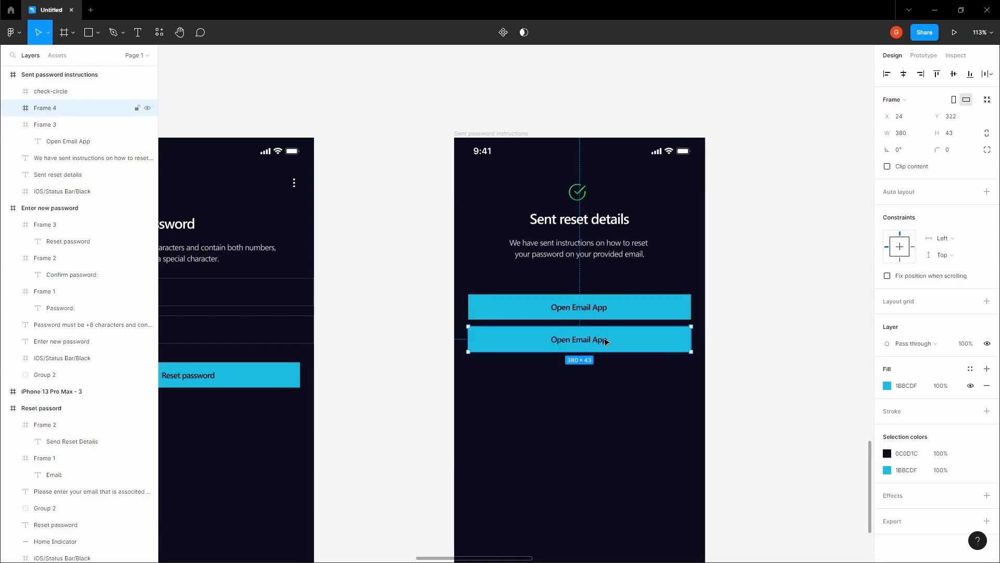
{"action": "double_click", "coordinate": [606, 341]}
{"action": "scroll", "coordinate": [605, 341], "scroll_direction": "up", "scroll_amount": 1}
{"action": "scroll", "coordinate": [603, 344], "scroll_direction": "up", "scroll_amount": 5}
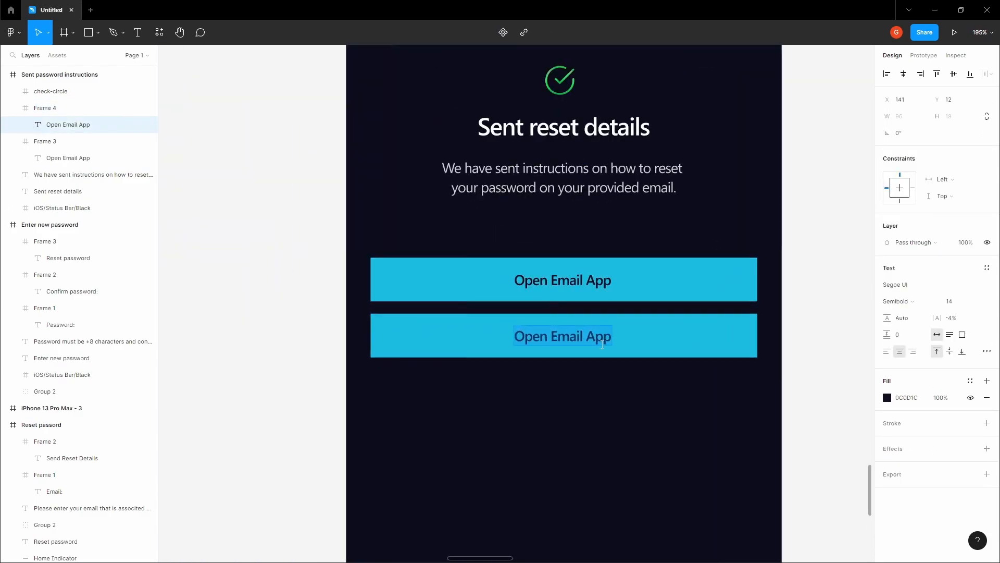
{"action": "type", "text": "I'll do it later"}
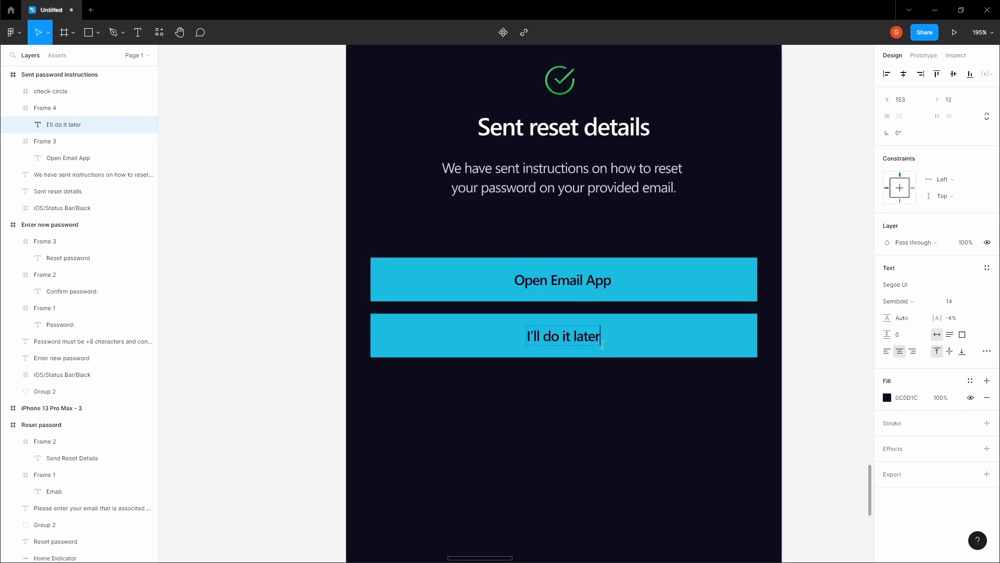
{"action": "key", "text": "Escape"}
{"action": "key", "text": "Escape"}
- Copy the description's text color D0D0D0 and apply it to the "I'll do it later" label
{"action": "key", "text": "space"}
{"action": "scroll", "coordinate": [579, 383], "scroll_direction": "down", "scroll_amount": 6}
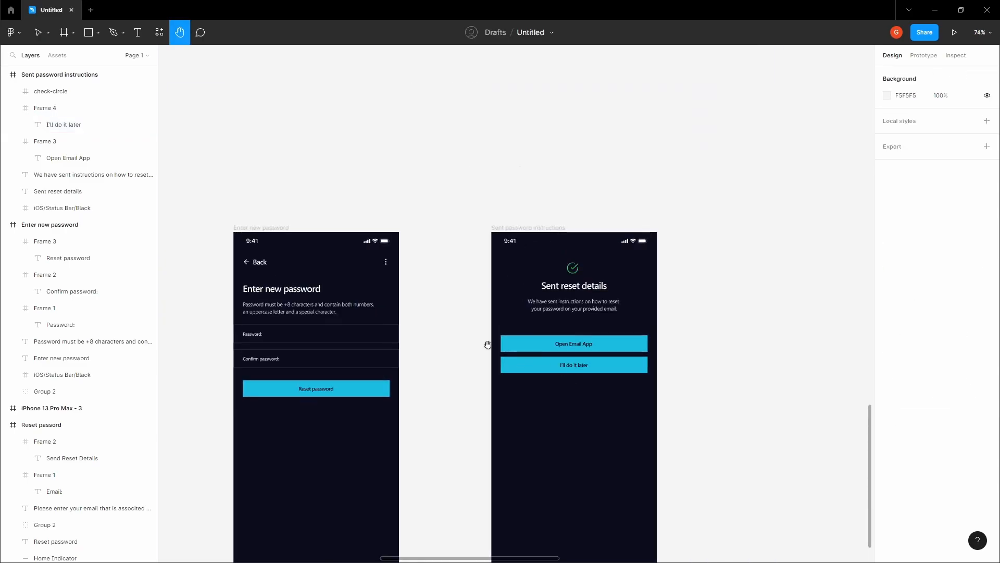
{"action": "left_click_drag", "start_coordinate": [487, 344], "coordinate": [523, 340]}
{"action": "scroll", "coordinate": [622, 321], "scroll_direction": "up", "scroll_amount": 4}
{"action": "left_click", "coordinate": [626, 298]}
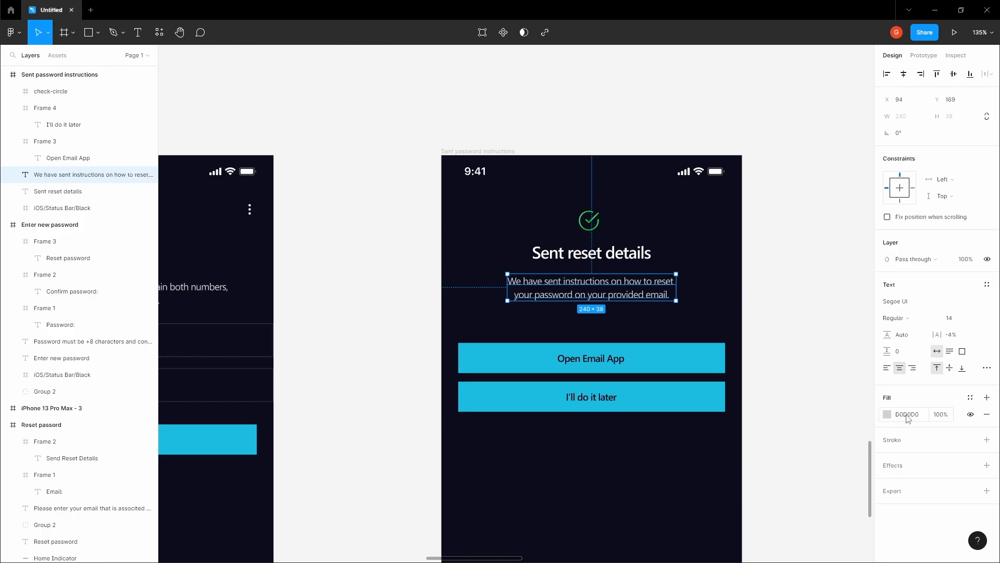
{"action": "left_click", "coordinate": [907, 418]}
{"action": "key", "text": "ctrl+c"}
{"action": "left_click", "coordinate": [797, 394]}
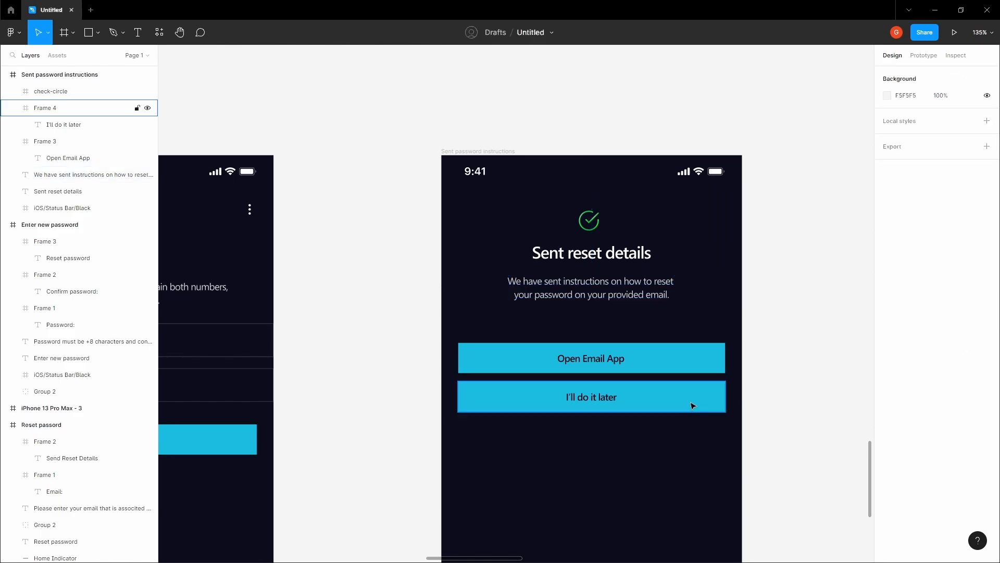
{"action": "left_click", "coordinate": [602, 399], "text": "ctrl"}
{"action": "left_click", "coordinate": [919, 400]}
{"action": "key", "text": "ctrl+v"}
{"action": "left_click", "coordinate": [767, 392]}
- Remove the blue fill from the "I'll do it later" button so it becomes a text-only button
{"action": "left_click", "coordinate": [653, 398]}
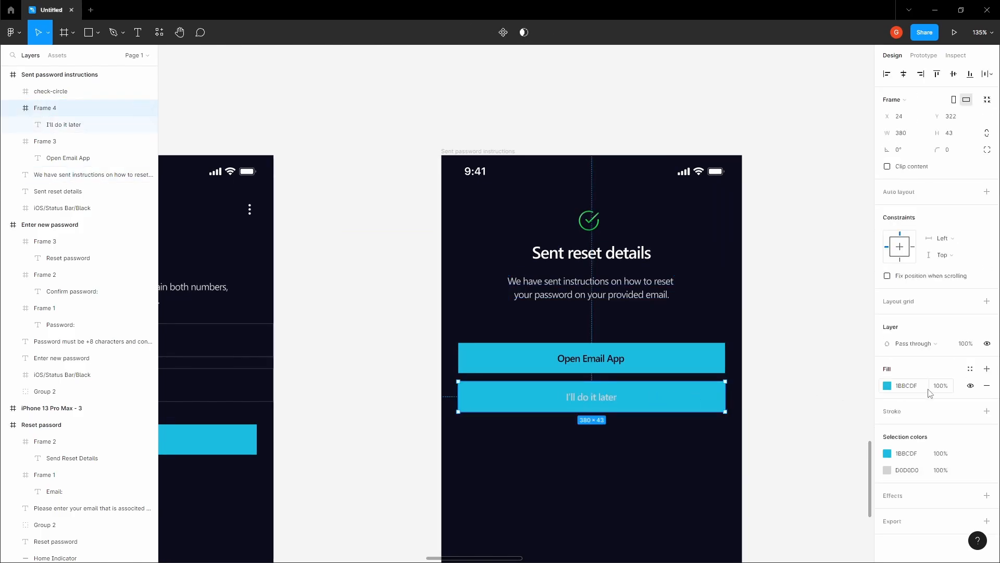
{"action": "left_click", "coordinate": [987, 385]}
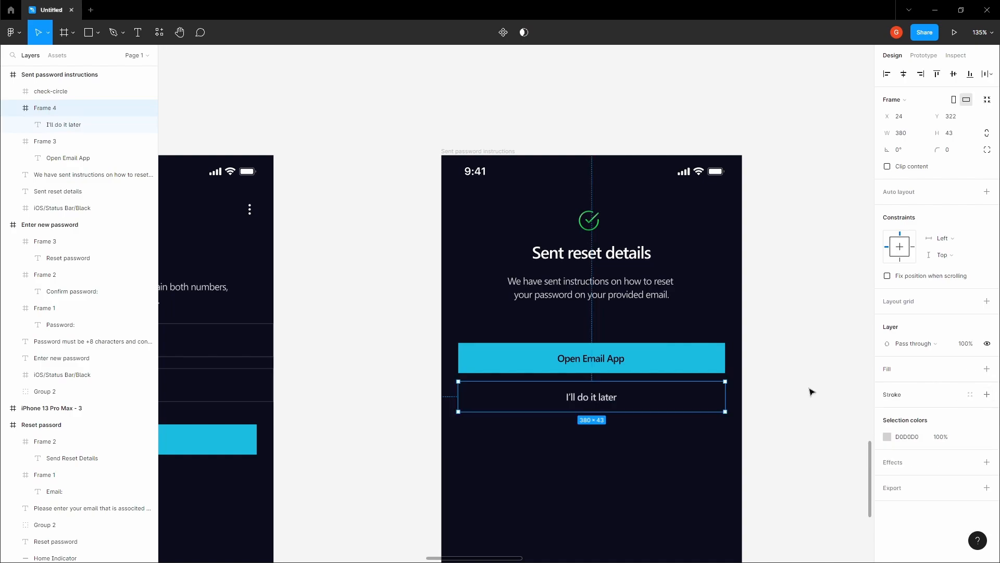
{"action": "left_click", "coordinate": [811, 391]}
- Check the spacing between the two buttons and review the screen's layout beside the "Enter new password" screen
{"action": "scroll", "coordinate": [645, 380], "scroll_direction": "down", "scroll_amount": 1}
{"action": "left_click", "coordinate": [645, 380]}
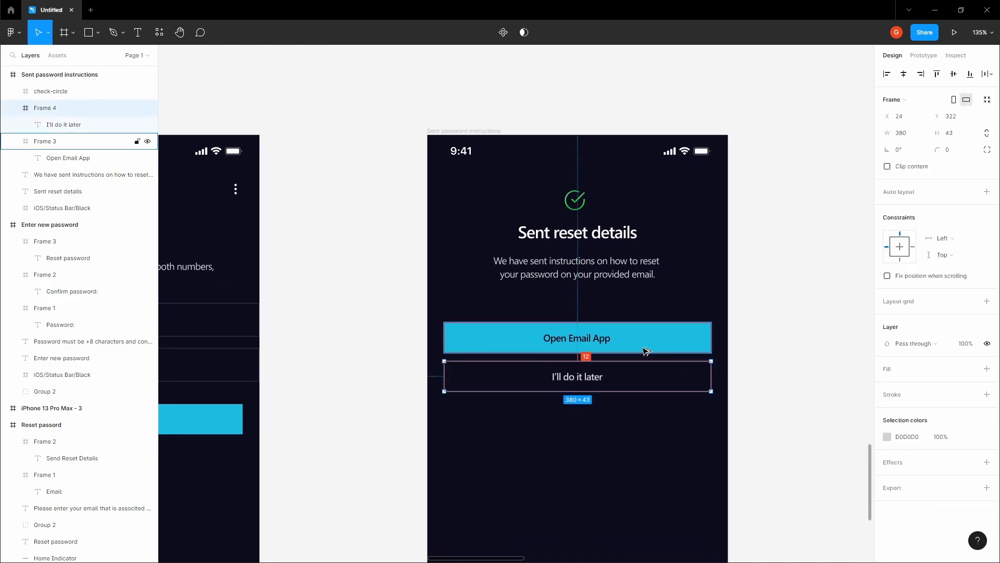
{"action": "left_click", "coordinate": [790, 361]}
{"action": "scroll", "coordinate": [791, 362], "scroll_direction": "down", "scroll_amount": 5}
{"action": "left_click_drag", "start_coordinate": [790, 362], "coordinate": [728, 321]}
{"action": "scroll", "coordinate": [729, 339], "scroll_direction": "down", "scroll_amount": 1}
{"action": "scroll", "coordinate": [663, 326], "scroll_direction": "up", "scroll_amount": 4}
{"action": "scroll", "coordinate": [663, 326], "scroll_direction": "down", "scroll_amount": 3}
{"action": "left_click_drag", "start_coordinate": [644, 327], "coordinate": [586, 258]}
{"action": "scroll", "coordinate": [681, 315], "scroll_direction": "down", "scroll_amount": 2}
{"action": "scroll", "coordinate": [587, 259], "scroll_direction": "up", "scroll_amount": 3}
{"action": "scroll", "coordinate": [539, 260], "scroll_direction": "down", "scroll_amount": 3}
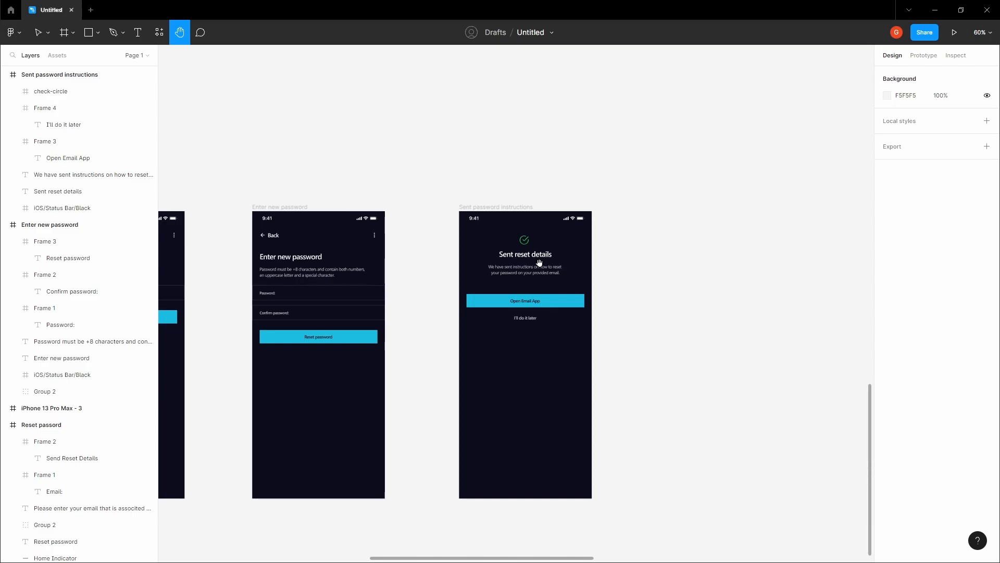
{"action": "left_click_drag", "start_coordinate": [539, 262], "coordinate": [557, 262]}
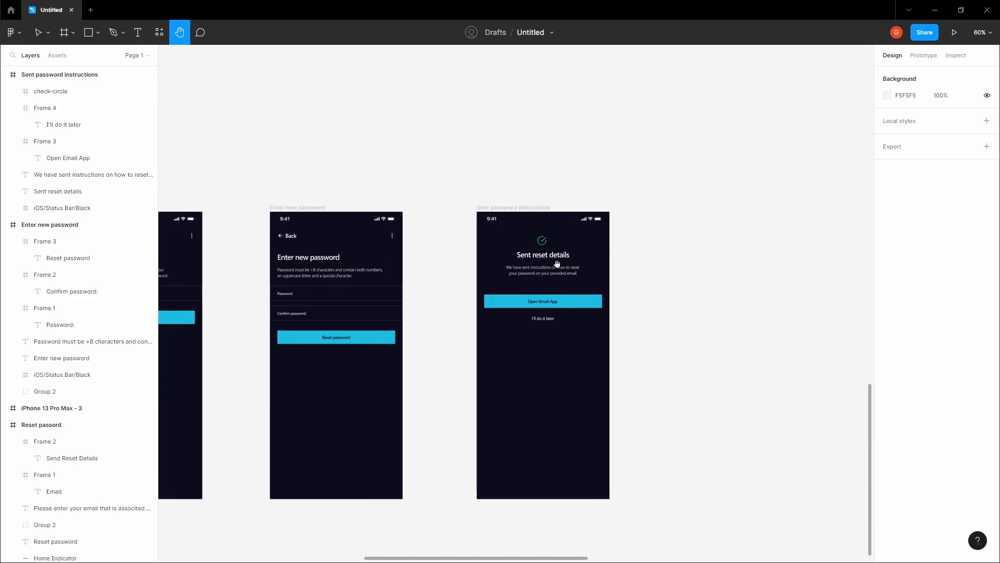
- Duplicate the "Sent password instructions" frame into the empty space between it and the "iPhone 13 Pro Max - 3" frame
{"action": "scroll", "coordinate": [557, 263], "scroll_direction": "down", "scroll_amount": 5}
{"action": "key", "text": "v"}
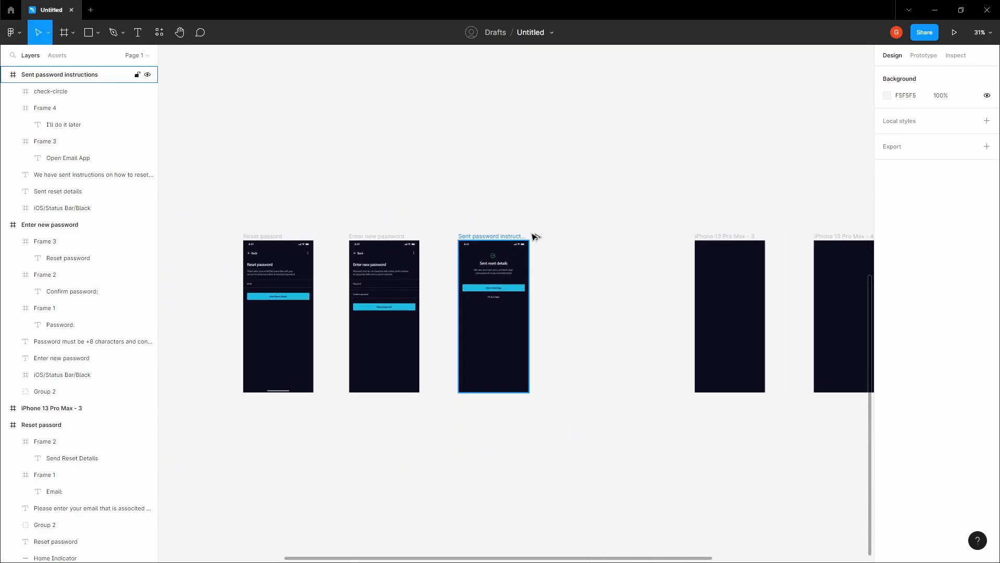
{"action": "left_click_drag", "start_coordinate": [483, 237], "coordinate": [563, 207], "text": "alt"}
{"action": "left_click", "coordinate": [587, 208]}
- Change the heading in the duplicated frame to "Password changed"
{"action": "key", "text": "h"}
{"action": "scroll", "coordinate": [589, 248], "scroll_direction": "up", "scroll_amount": 5}
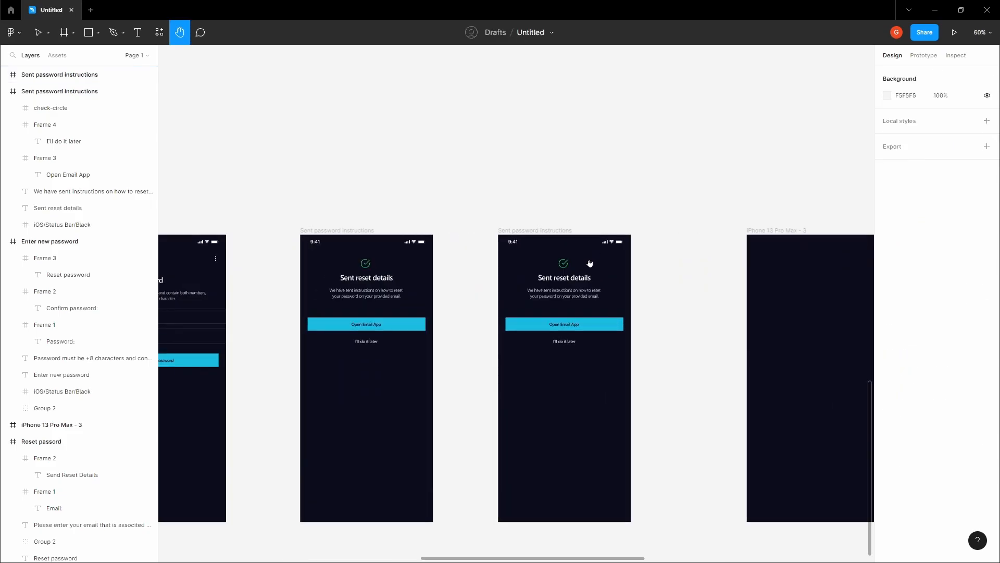
{"action": "key", "text": "v"}
{"action": "double_click", "coordinate": [575, 278]}
{"action": "scroll", "coordinate": [576, 279], "scroll_direction": "up", "scroll_amount": 2}
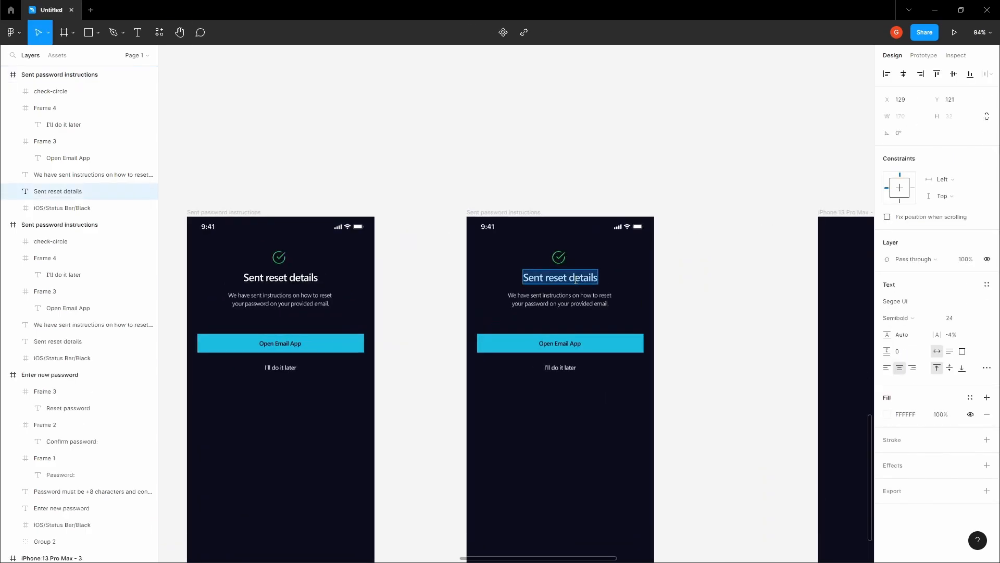
{"action": "type", "text": "Passwo"}
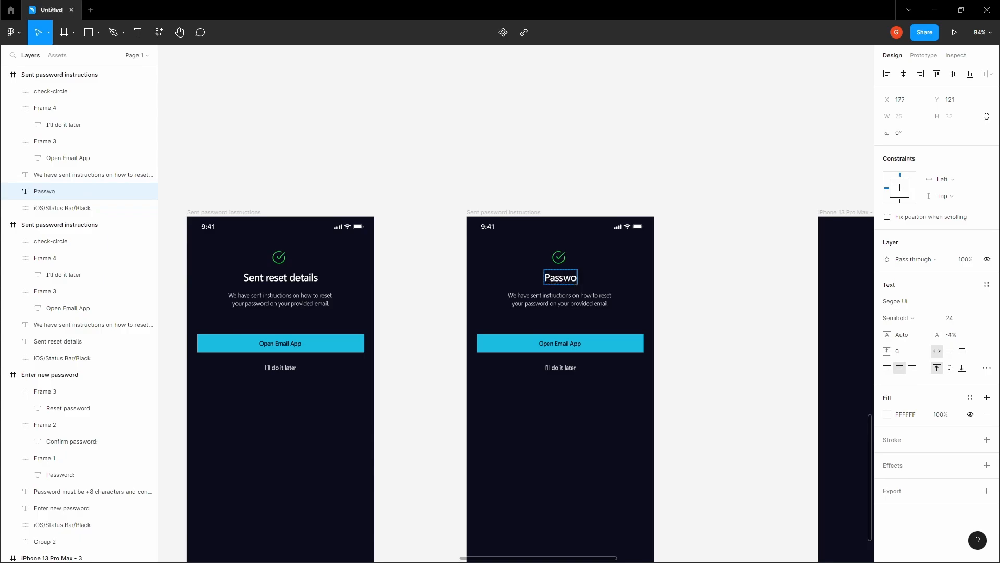
{"action": "type", "text": "rd changed"}
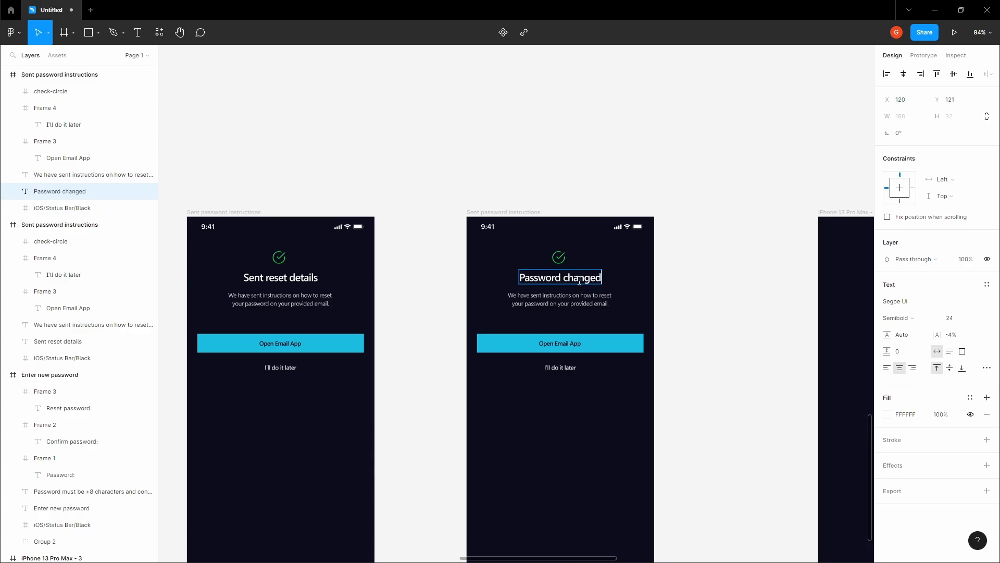
- Replace the description under the "Password changed" heading with "Your password has been successfully changed."
{"action": "left_click", "coordinate": [588, 306]}
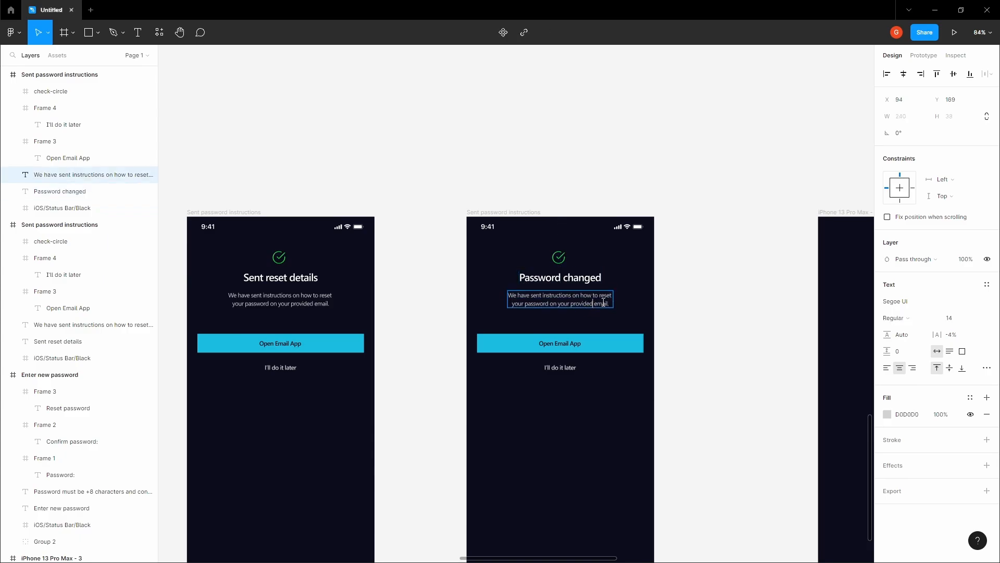
{"action": "scroll", "coordinate": [590, 306], "scroll_direction": "up", "scroll_amount": 5}
{"action": "left_click_drag", "start_coordinate": [613, 305], "coordinate": [435, 289]}
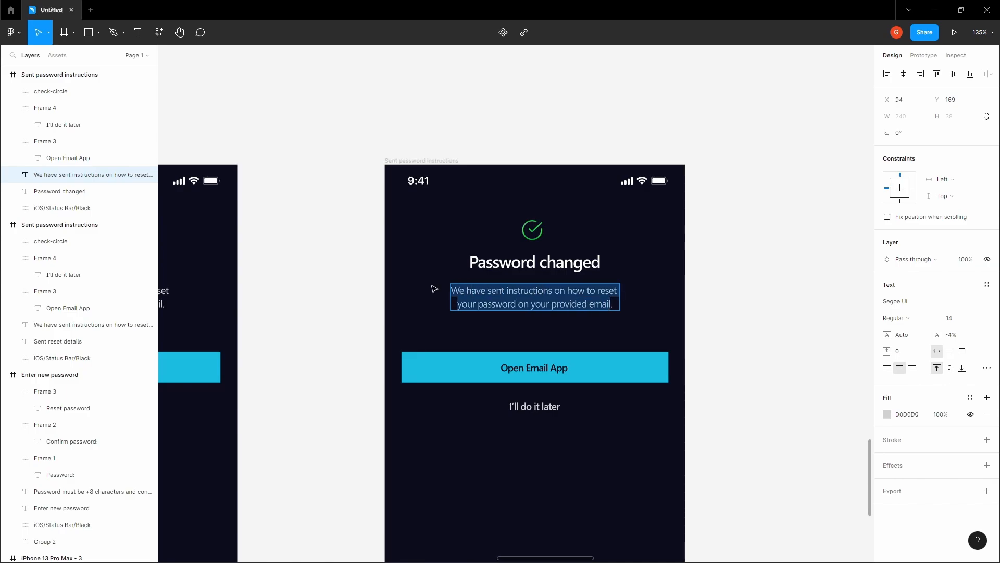
{"action": "left_click", "coordinate": [556, 299]}
{"action": "scroll", "coordinate": [604, 310], "scroll_direction": "up", "scroll_amount": 2}
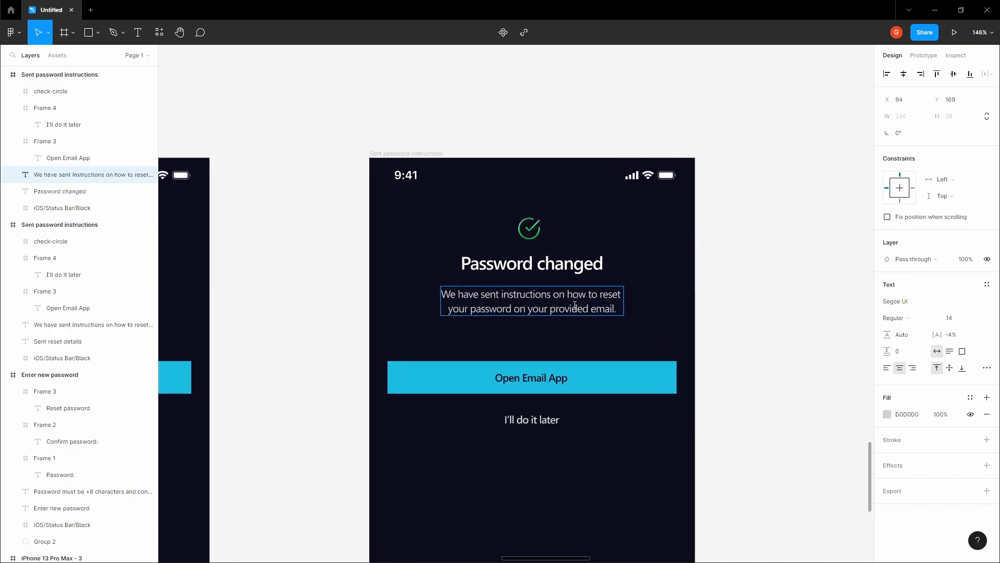
{"action": "scroll", "coordinate": [597, 312], "scroll_direction": "down", "scroll_amount": 3}
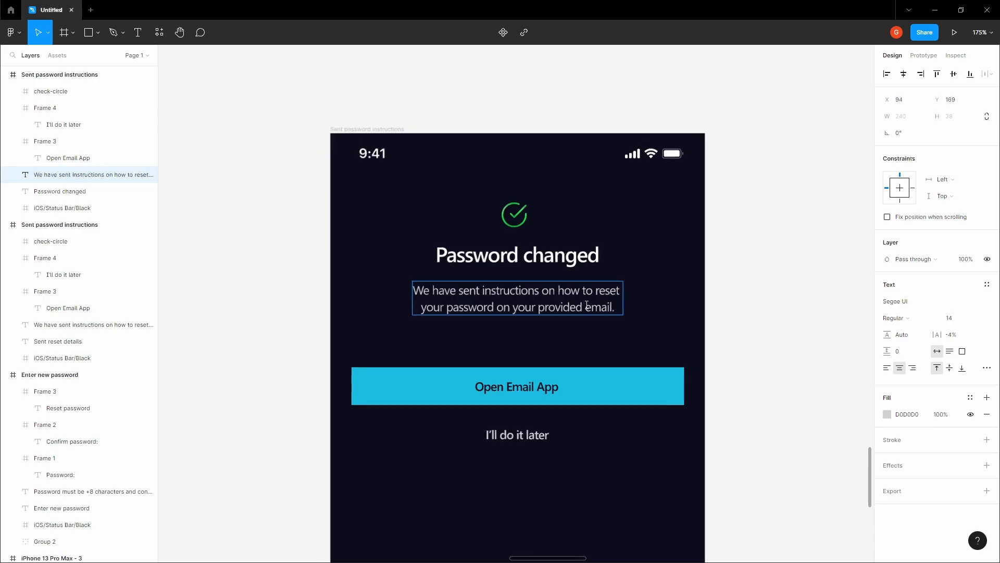
{"action": "scroll", "coordinate": [600, 310], "scroll_direction": "up", "scroll_amount": 3}
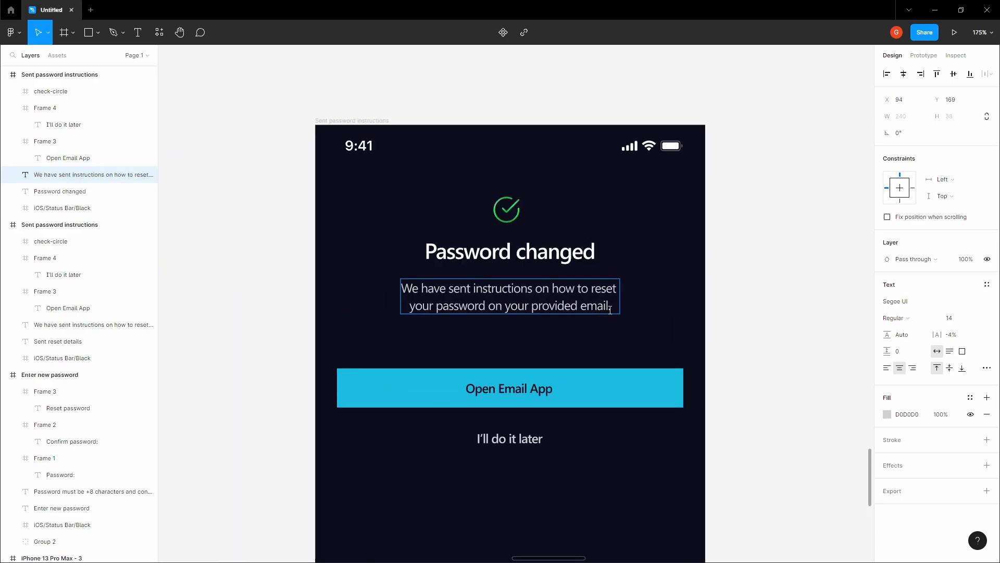
{"action": "scroll", "coordinate": [620, 320], "scroll_direction": "down", "scroll_amount": 4}
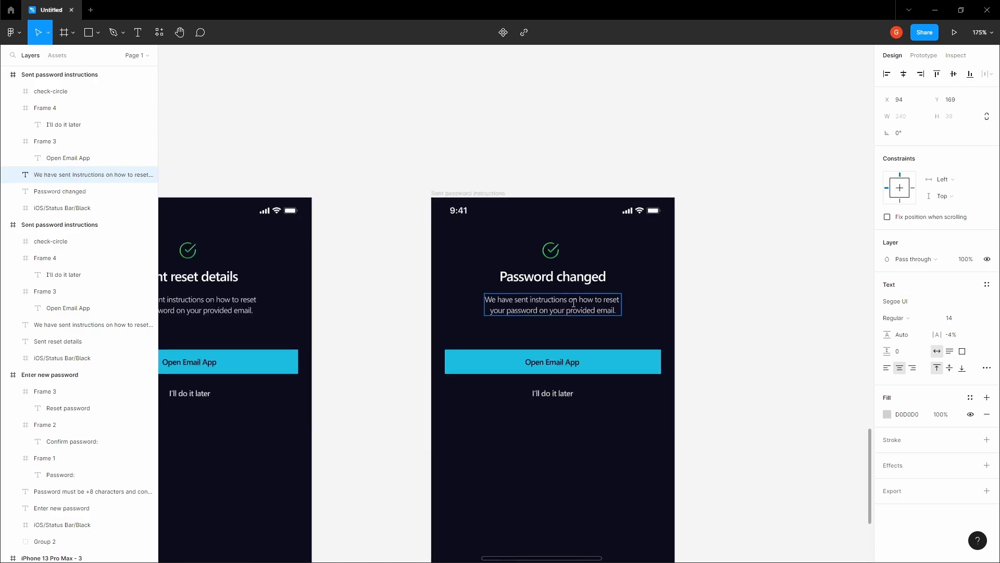
{"action": "scroll", "coordinate": [611, 321], "scroll_direction": "up", "scroll_amount": 5}
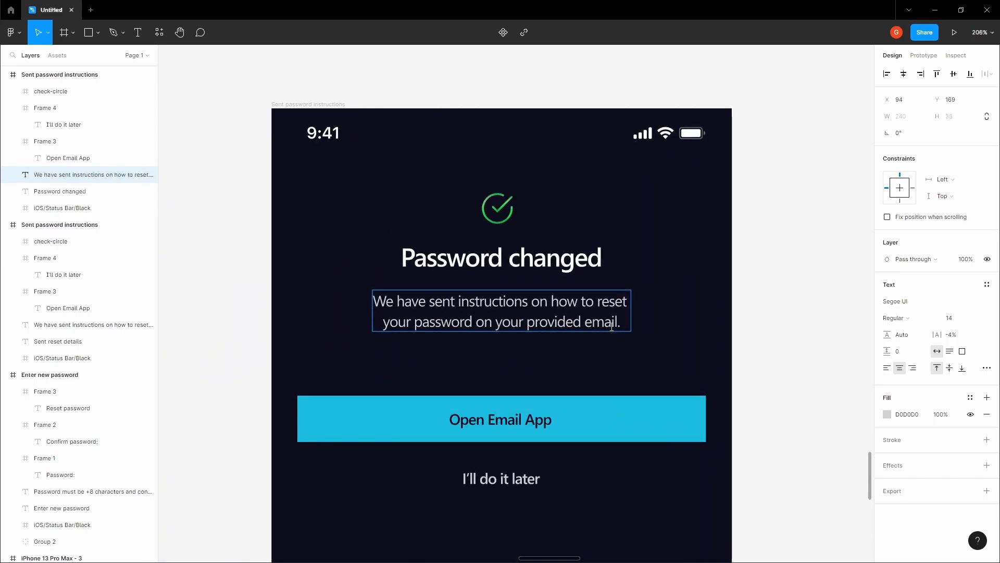
{"action": "scroll", "coordinate": [630, 312], "scroll_direction": "down", "scroll_amount": 3}
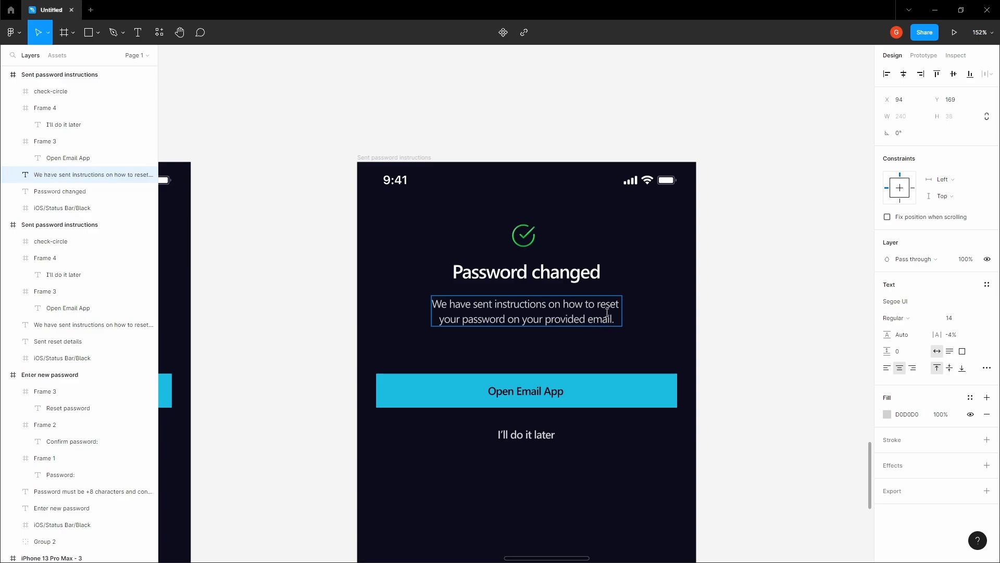
{"action": "left_click_drag", "start_coordinate": [612, 317], "coordinate": [438, 291]}
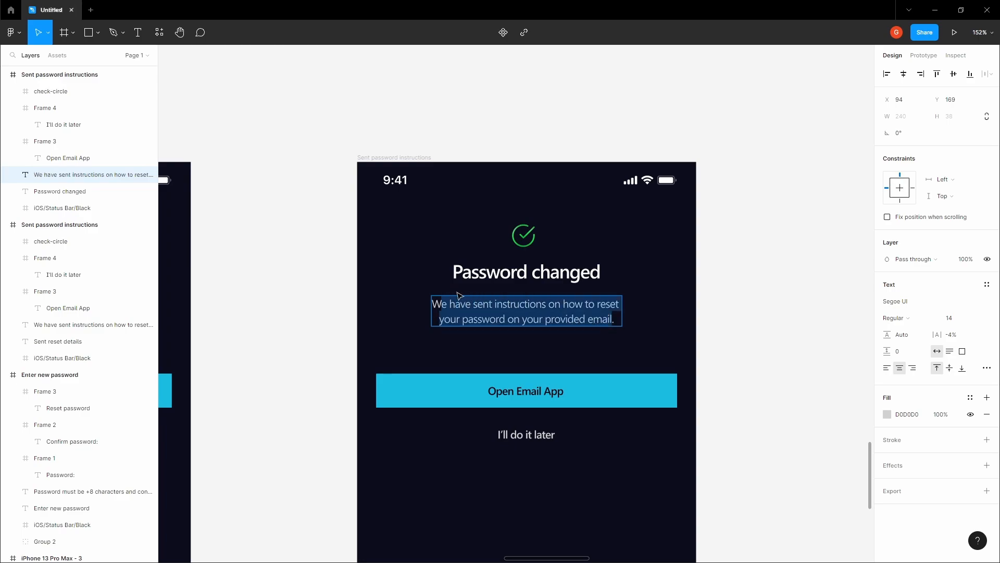
{"action": "type", "text": "You"}
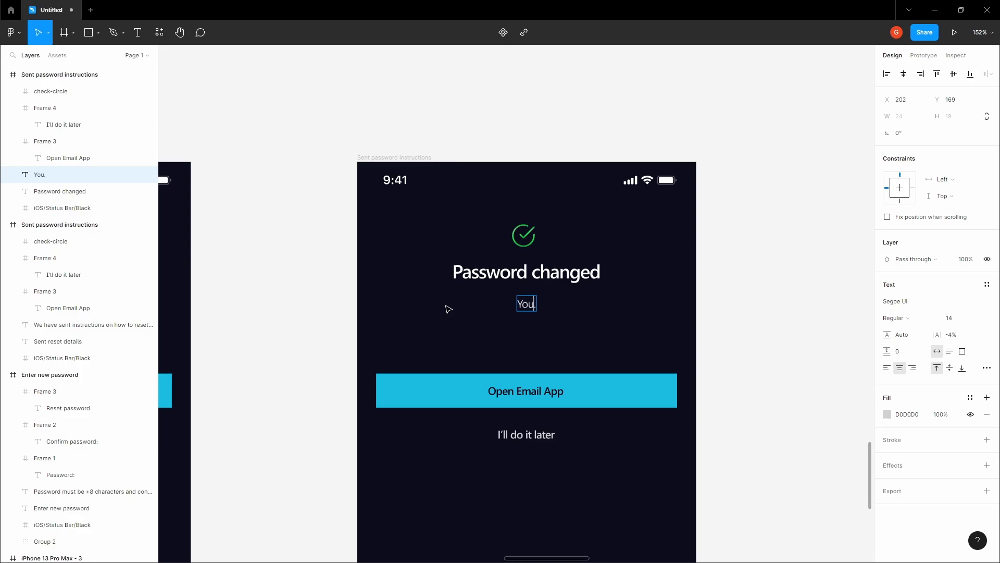
{"action": "type", "text": "r password has been"}
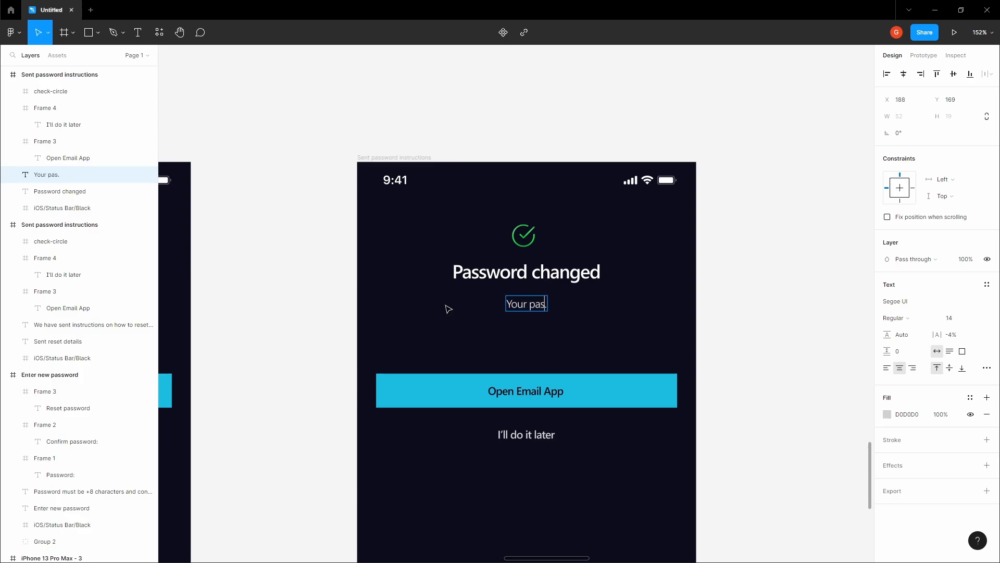
{"action": "type", "text": " succ"}
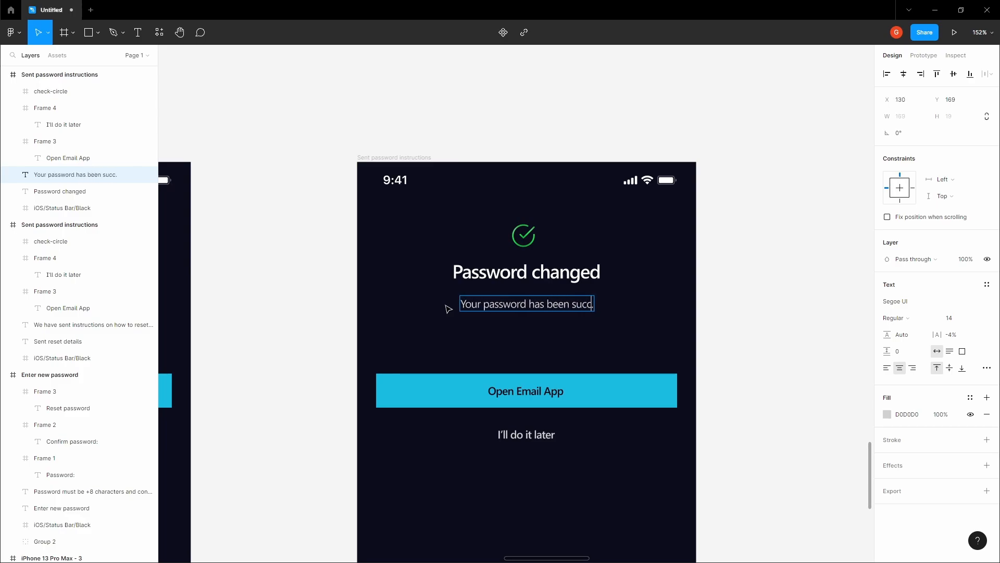
{"action": "type", "text": "essfully"}
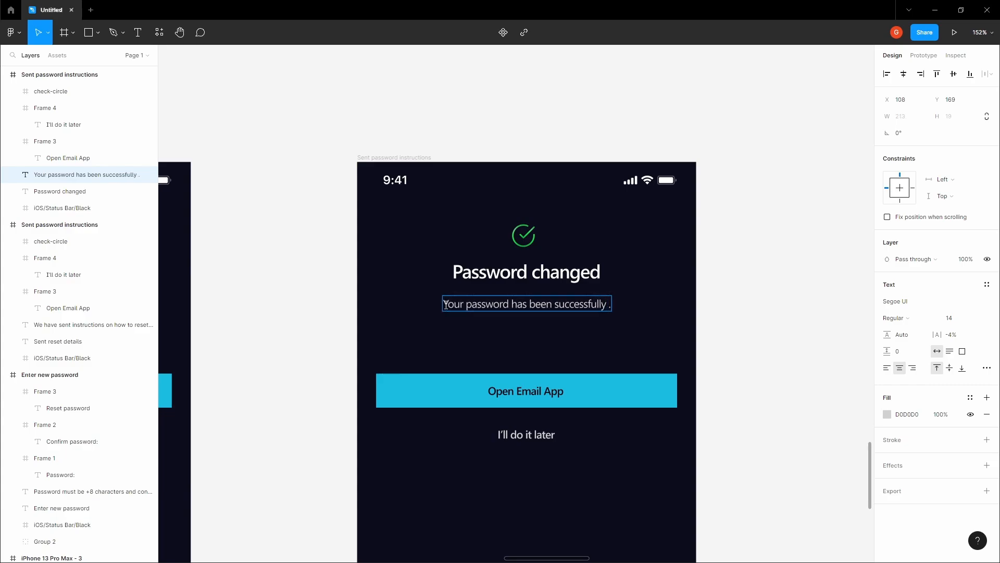
{"action": "type", "text": " changed"}
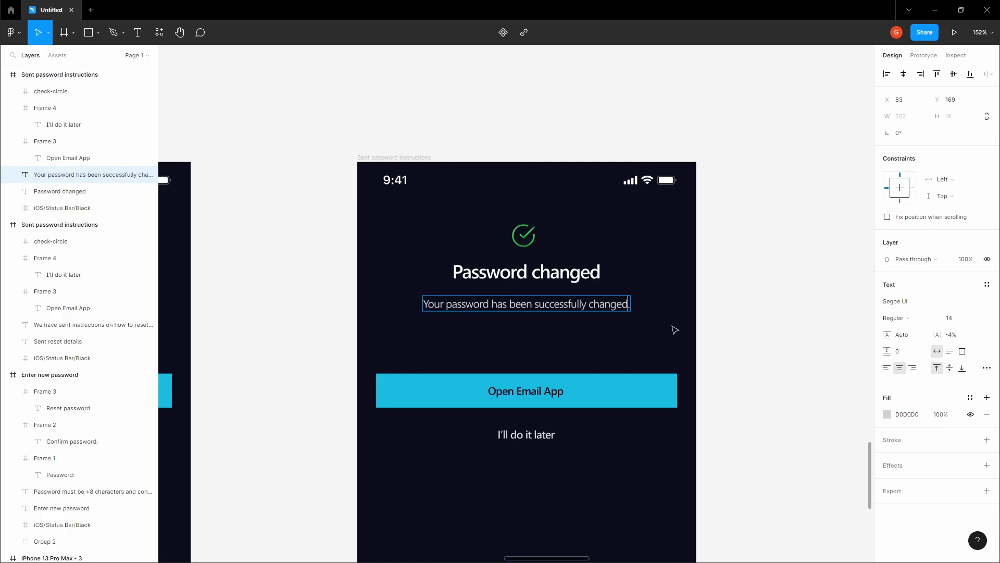
- Change the label of the cyan button below the "Password changed" text to "Go to login"
{"action": "left_click", "coordinate": [738, 320]}
{"action": "left_click", "coordinate": [603, 382]}
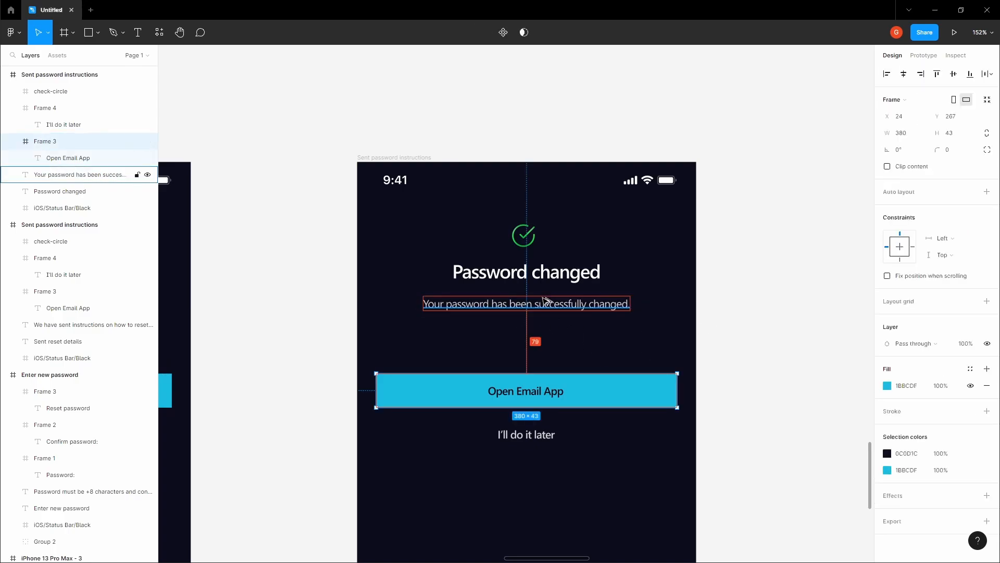
{"action": "double_click", "coordinate": [530, 388]}
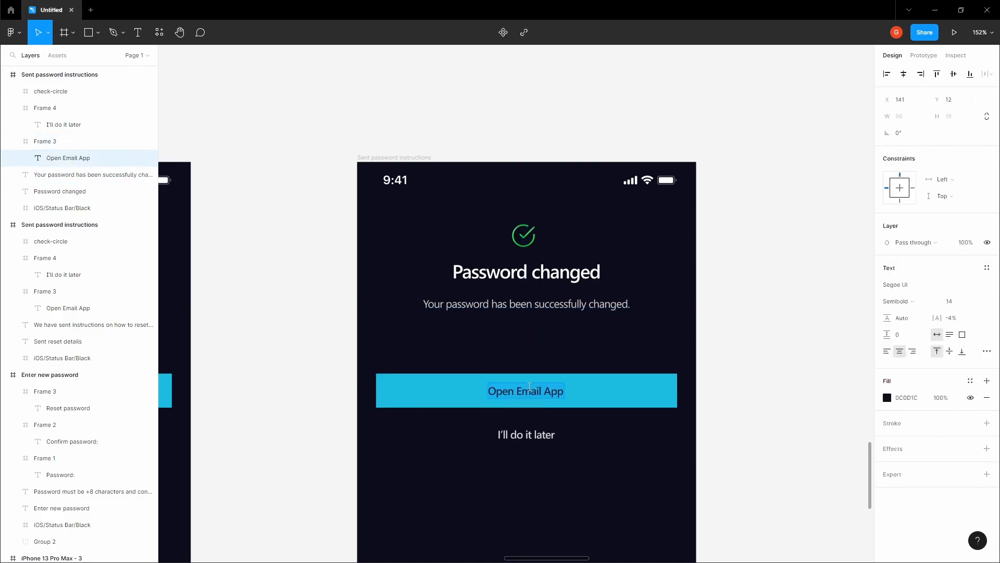
{"action": "type", "text": "Go to login"}
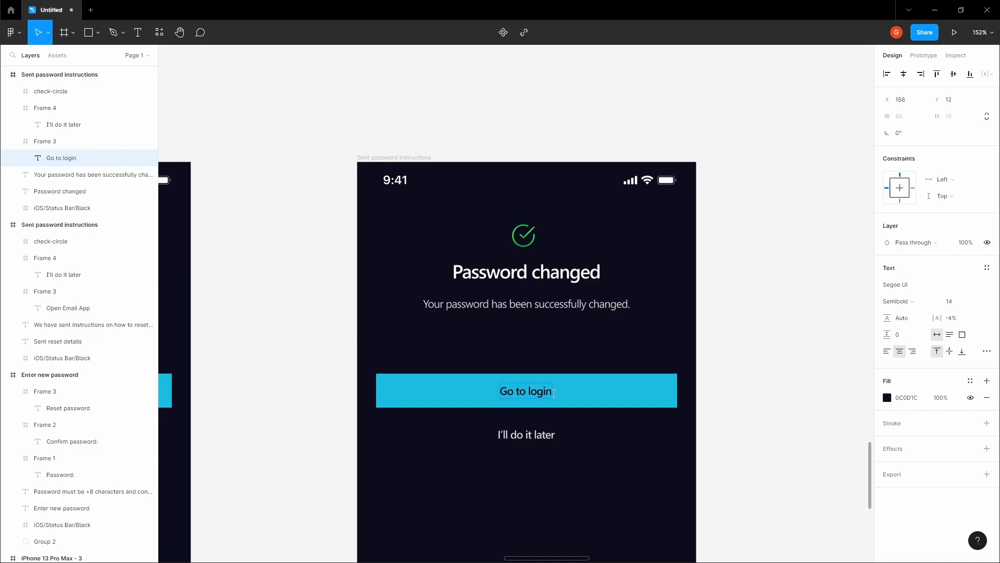
{"action": "left_click", "coordinate": [565, 359]}
- Replace the secondary button's "I'll do it later" label in the "Password changed" screen with "Browse as a guest"
{"action": "double_click", "coordinate": [531, 436]}
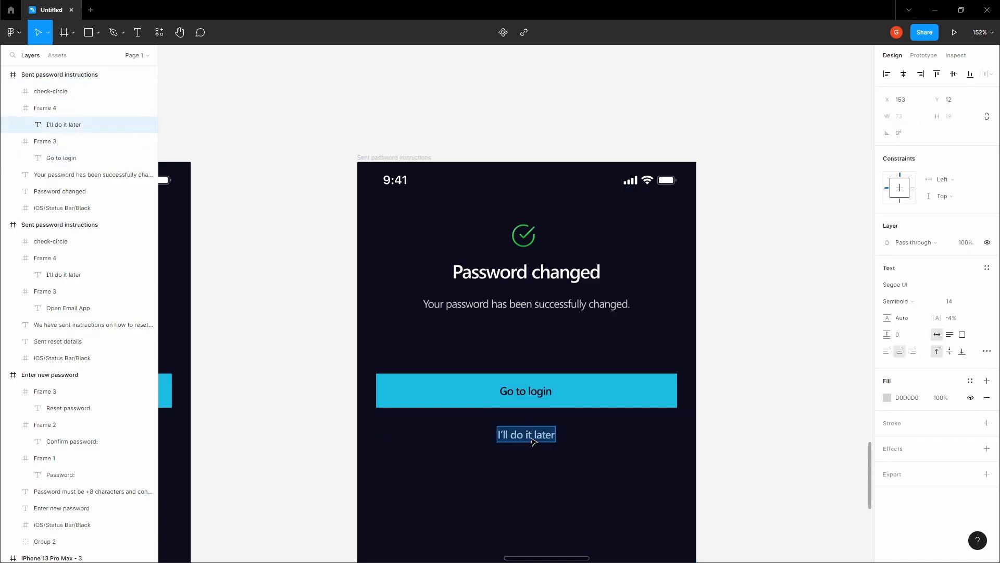
{"action": "type", "text": "Browse"}
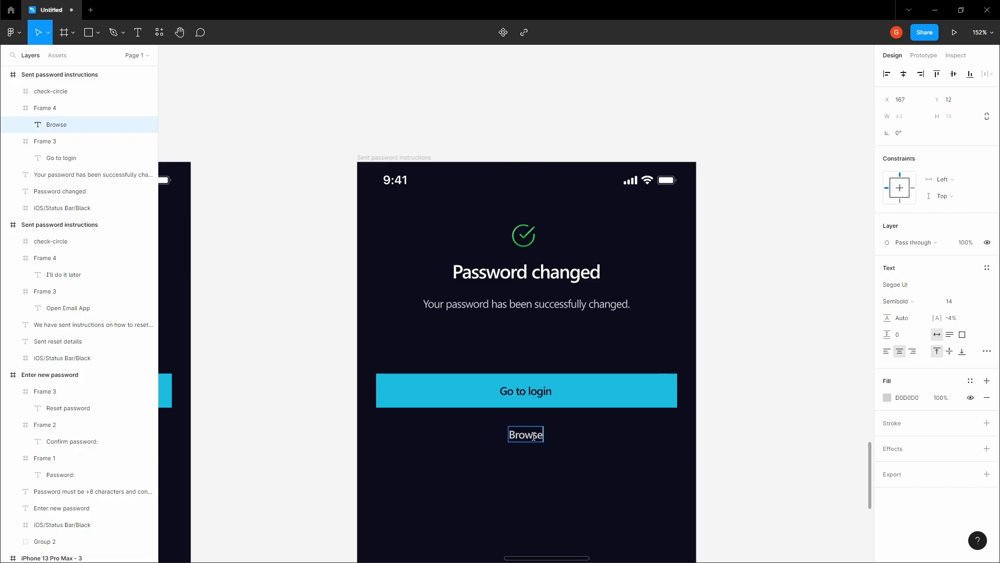
{"action": "type", "text": " as a guest"}
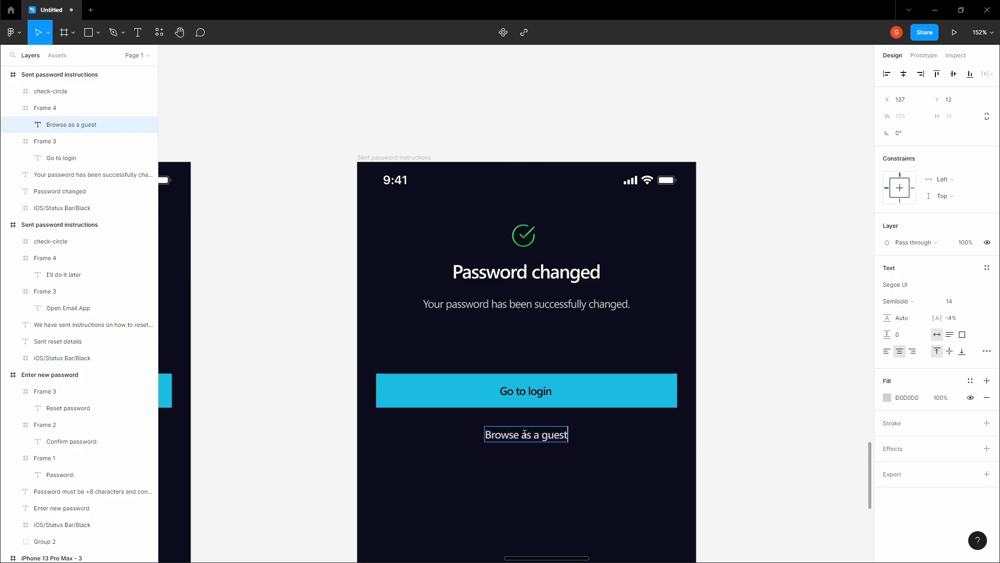
{"action": "left_click", "coordinate": [520, 363]}
- Move the "Go to login" and "Browse as a guest" buttons together up about 40 px, closer to the description
{"action": "scroll", "coordinate": [520, 361], "scroll_direction": "down", "scroll_amount": 3}
{"action": "left_click", "coordinate": [523, 386]}
{"action": "left_click", "coordinate": [526, 411], "text": "shift"}
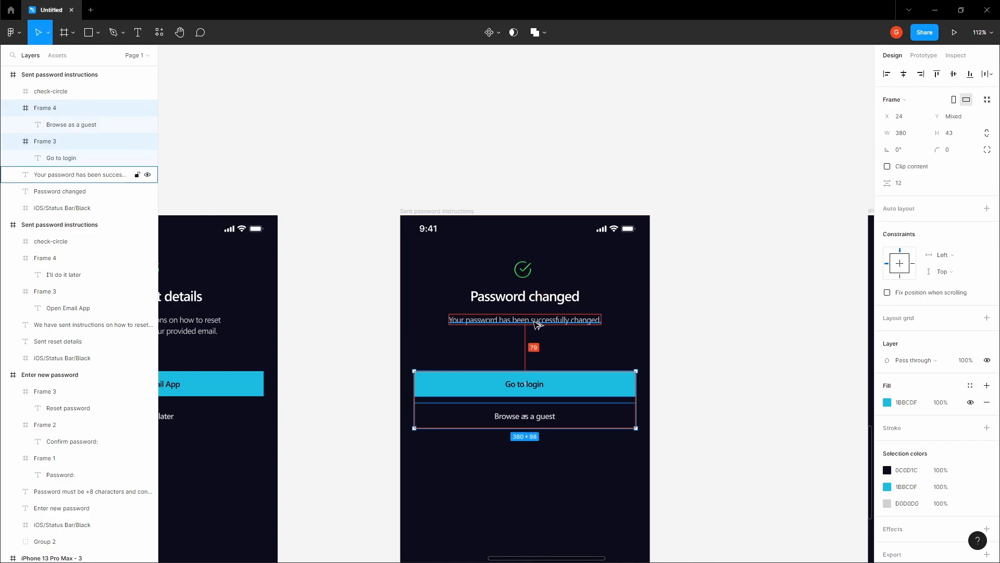
{"action": "key", "text": "shift+Up"}
{"action": "key", "text": "shift+Up"}
{"action": "key", "text": "shift+Up"}
{"action": "left_click", "coordinate": [347, 339]}
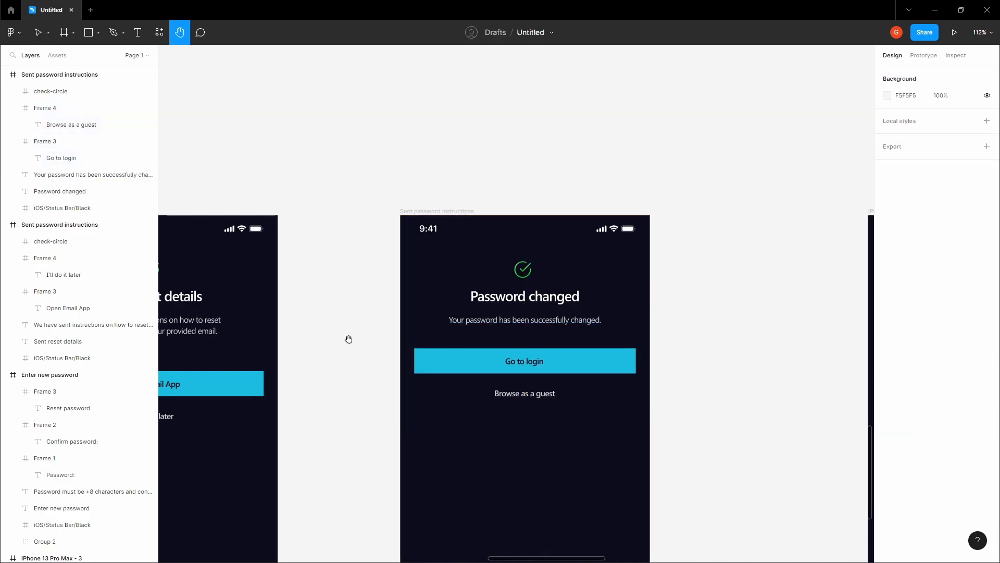
- Move the "Open Email App" and "I'll do it later" buttons in the "Sent reset details" screen up about 28 px together
{"action": "scroll", "coordinate": [347, 340], "scroll_direction": "left", "scroll_amount": 5}
{"action": "left_click", "coordinate": [408, 359]}
{"action": "left_click", "coordinate": [563, 312]}
{"action": "scroll", "coordinate": [563, 313], "scroll_direction": "down", "scroll_amount": 5}
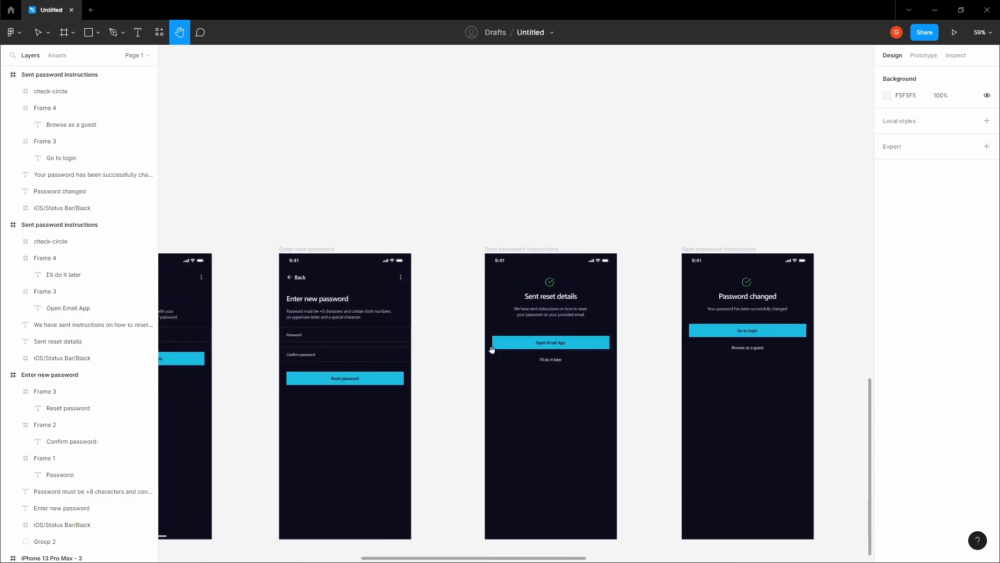
{"action": "left_click", "coordinate": [386, 378]}
{"action": "left_click", "coordinate": [458, 349]}
{"action": "left_click_drag", "start_coordinate": [460, 349], "coordinate": [390, 350]}
{"action": "scroll", "coordinate": [391, 350], "scroll_direction": "up", "scroll_amount": 2}
{"action": "left_click_drag", "start_coordinate": [493, 384], "coordinate": [529, 338]}
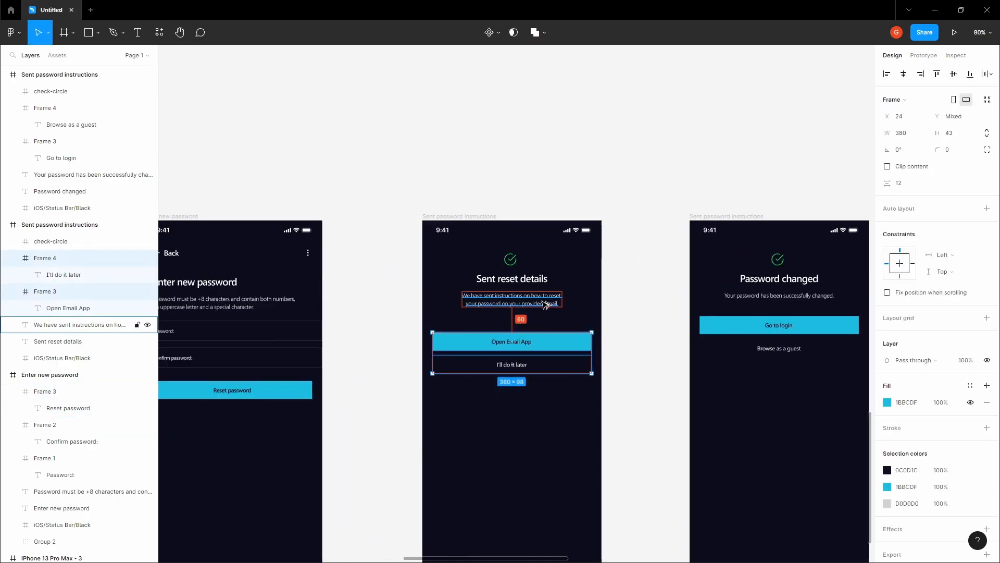
{"action": "key", "text": "shift+Up"}
{"action": "key", "text": "shift+Up"}
{"action": "key", "text": "shift+Up"}
{"action": "key", "text": "Down"}
{"action": "key", "text": "Down"}
{"action": "left_click", "coordinate": [650, 350]}
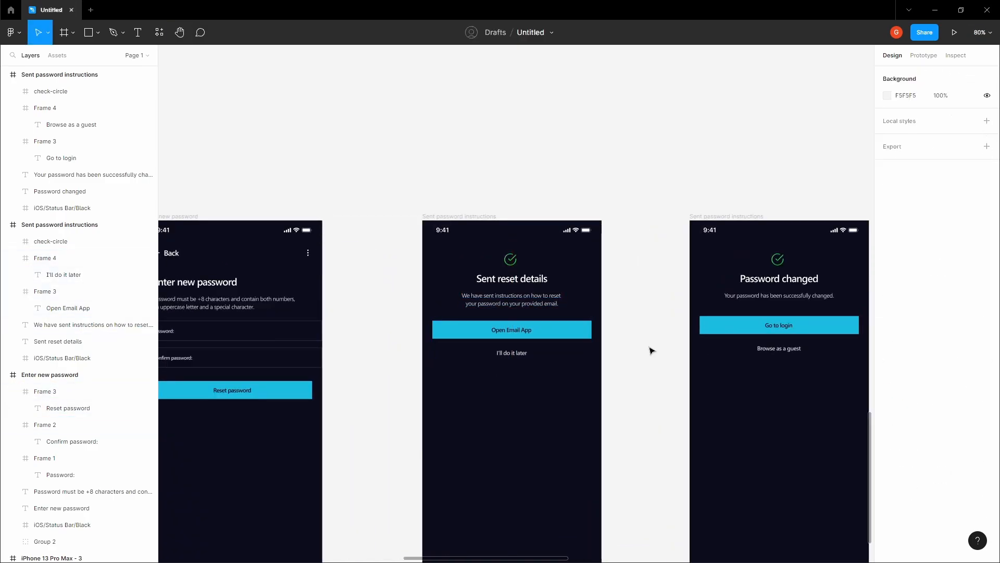
- Nudge the "Go to login" and "Browse as a guest" buttons up about 8 px more towards the description
{"action": "left_click_drag", "start_coordinate": [651, 350], "coordinate": [581, 350]}
{"action": "left_click_drag", "start_coordinate": [653, 384], "coordinate": [724, 325]}
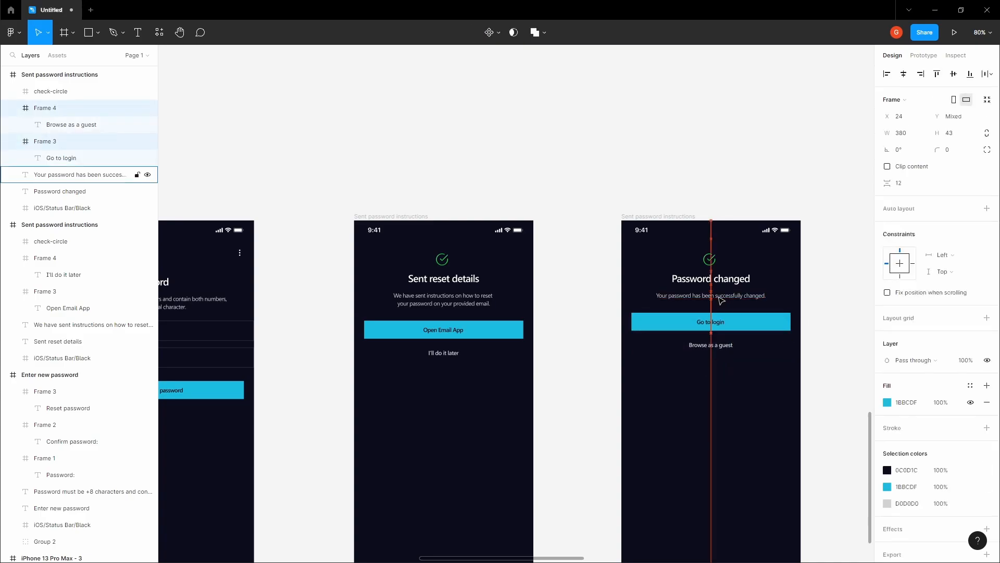
{"action": "left_click", "coordinate": [833, 342]}
- Delete the empty "iPhone 13 Pro Max - 3" frame beside the "Password changed" screen
{"action": "left_click_drag", "start_coordinate": [832, 343], "coordinate": [755, 288]}
{"action": "scroll", "coordinate": [695, 271], "scroll_direction": "down", "scroll_amount": 5}
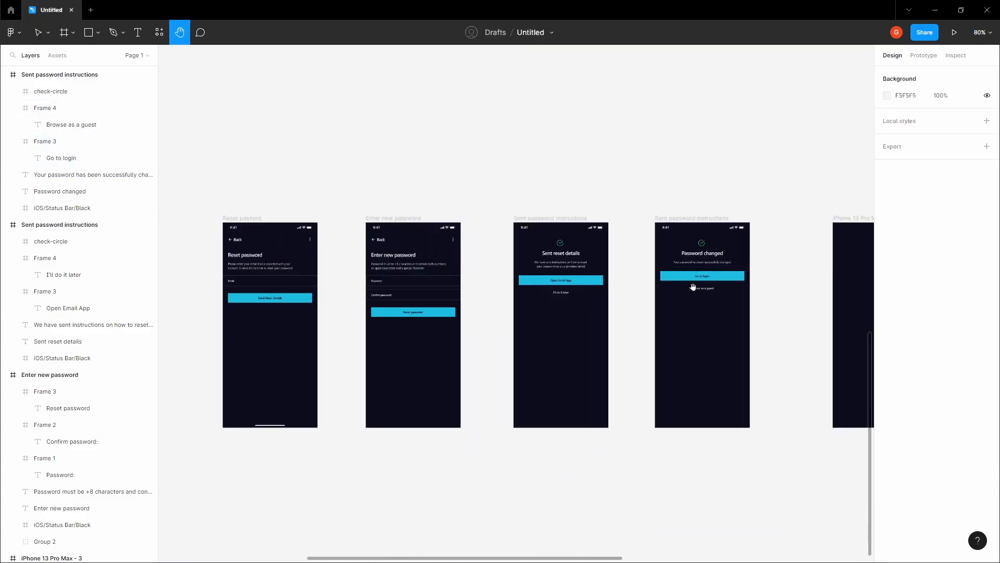
{"action": "left_click_drag", "start_coordinate": [688, 277], "coordinate": [552, 291]}
{"action": "left_click", "coordinate": [765, 232]}
{"action": "key", "text": "Delete"}
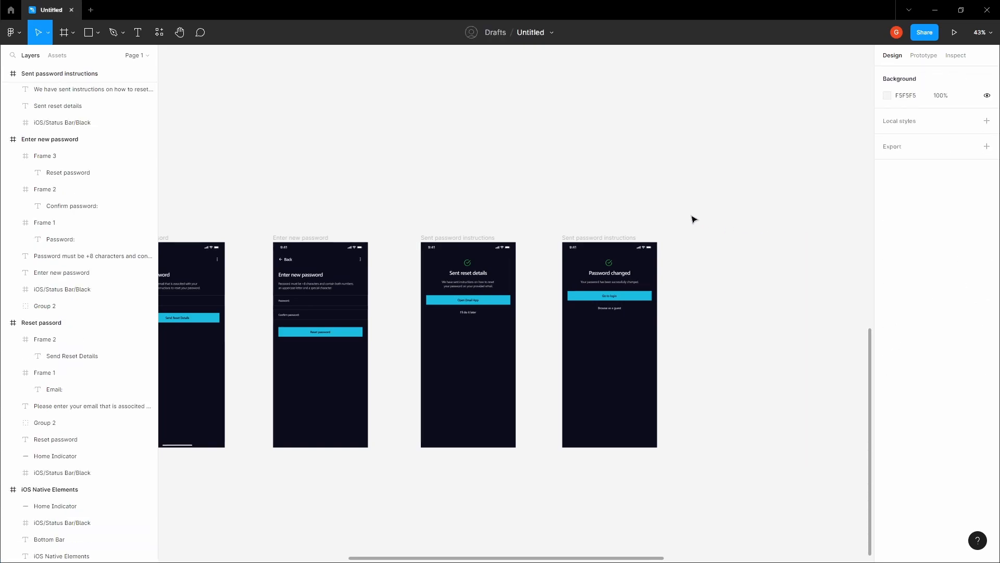
- Rename the duplicated "Sent password instructions" frame, which holds the password confirmation, as "Password changed"
{"action": "left_click_drag", "start_coordinate": [482, 220], "coordinate": [565, 212]}
{"action": "scroll", "coordinate": [565, 212], "scroll_direction": "down", "scroll_amount": 2}
{"action": "key", "text": "v"}
{"action": "left_click", "coordinate": [310, 227]}
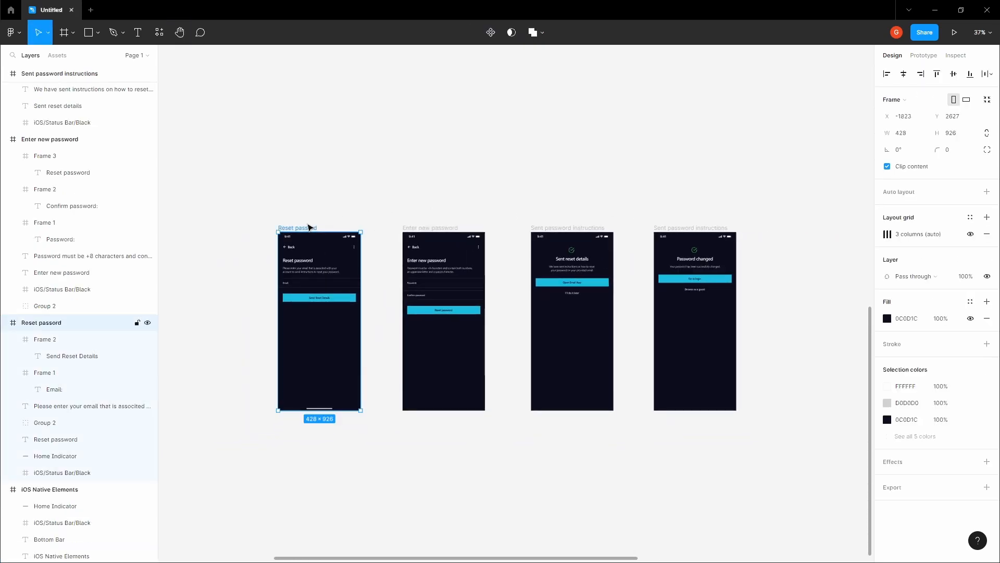
{"action": "left_click", "coordinate": [688, 230]}
{"action": "double_click", "coordinate": [98, 77]}
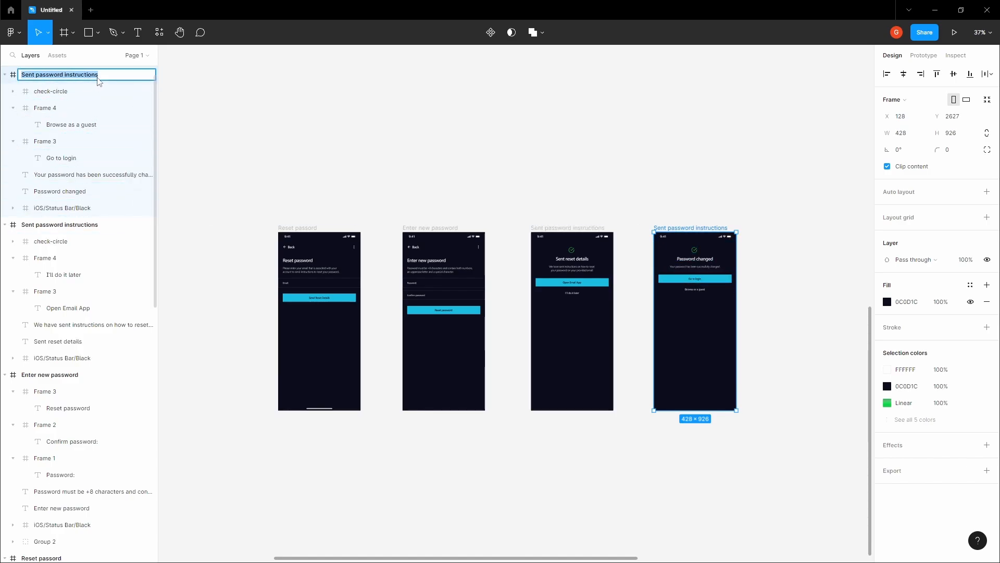
{"action": "type", "text": "Password"}
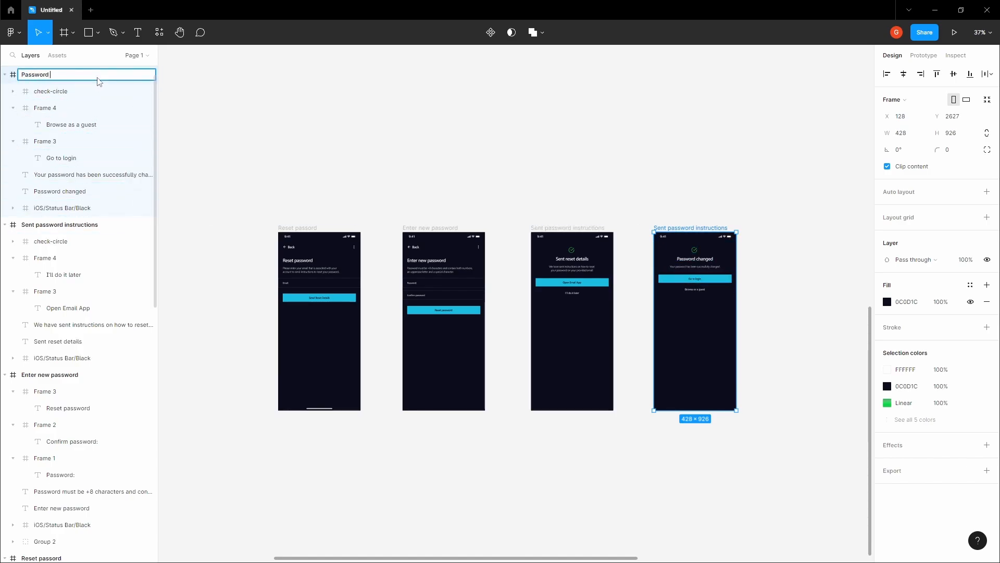
{"action": "type", "text": " changed"}
{"action": "left_click", "coordinate": [346, 127]}
- Distribute the four password screen frames, from "Reset passord" to "Password changed", with equal horizontal spacing and view the whole row
{"action": "scroll", "coordinate": [333, 133], "scroll_direction": "right", "scroll_amount": 1}
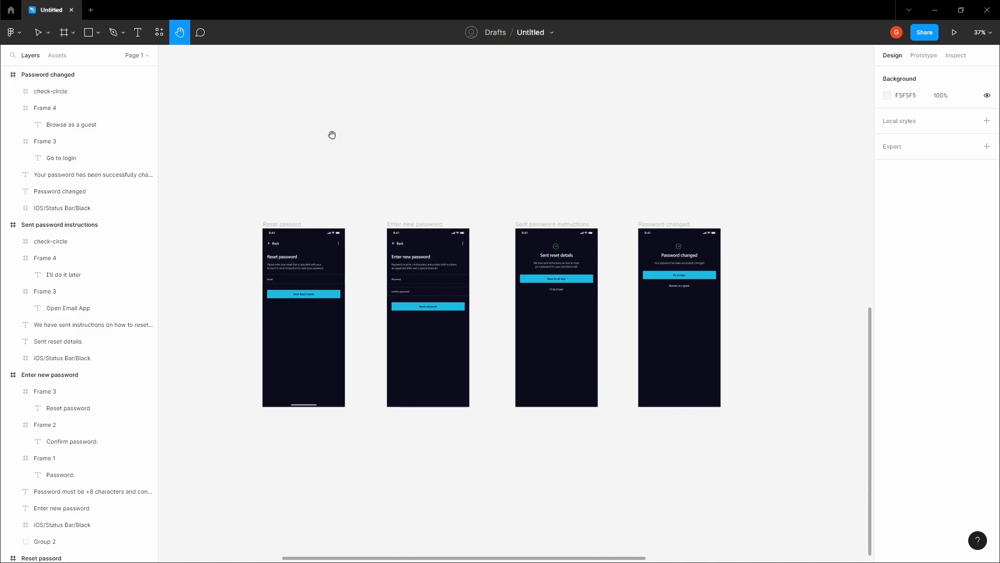
{"action": "left_click", "coordinate": [284, 224]}
{"action": "left_click", "coordinate": [409, 224], "text": "shift"}
{"action": "left_click", "coordinate": [552, 224], "text": "shift"}
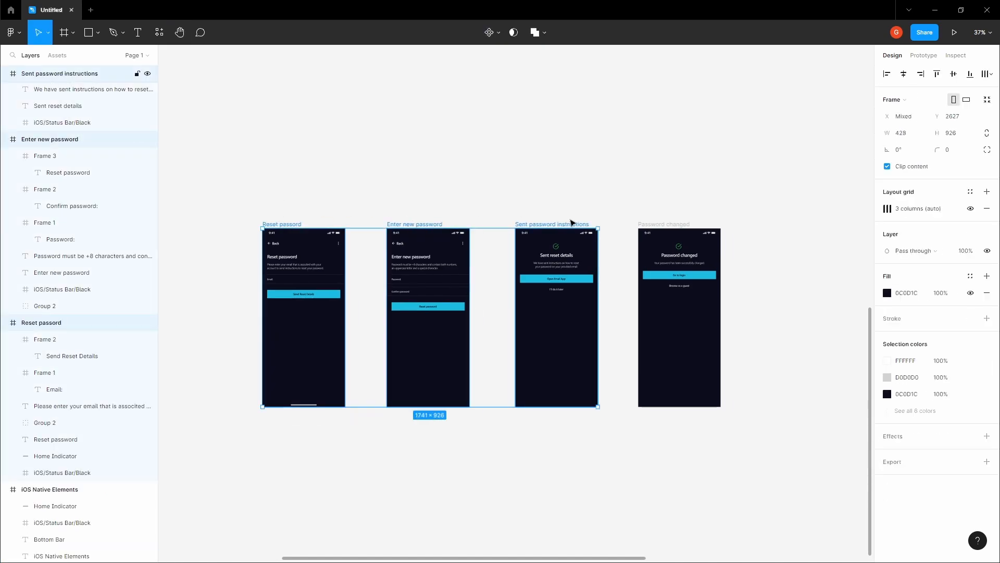
{"action": "left_click", "coordinate": [683, 226], "text": "shift"}
{"action": "left_click", "coordinate": [990, 76]}
{"action": "left_click", "coordinate": [922, 121]}
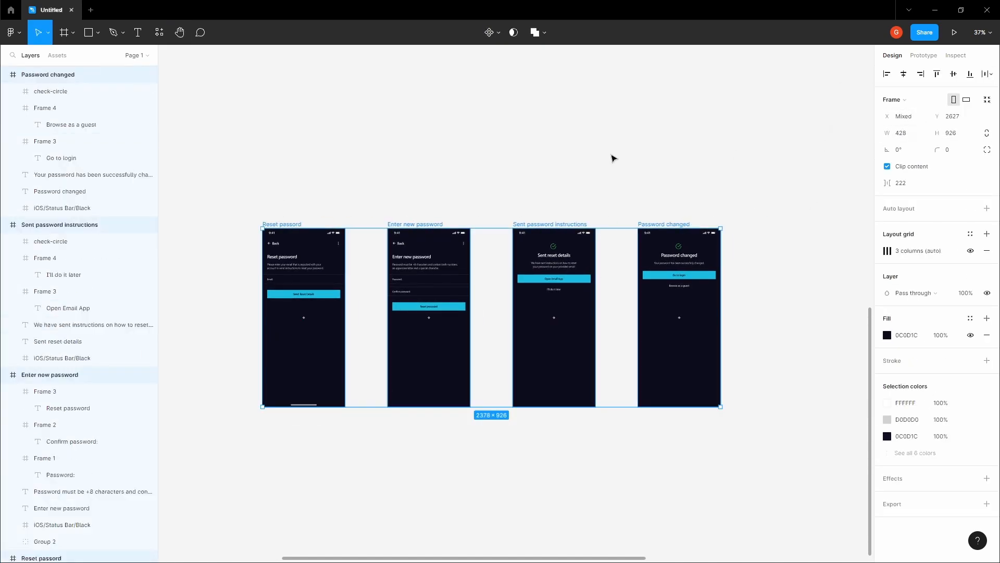
{"action": "left_click", "coordinate": [578, 166]}
{"action": "left_click_drag", "start_coordinate": [531, 186], "coordinate": [539, 141]}
{"action": "key", "text": "shift+1"}
{"action": "key", "text": "v"}
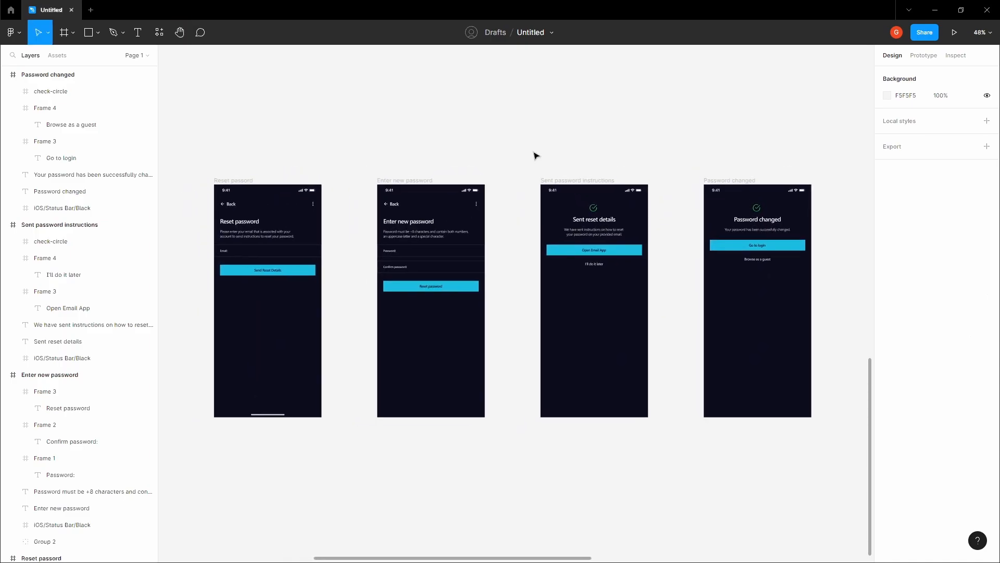